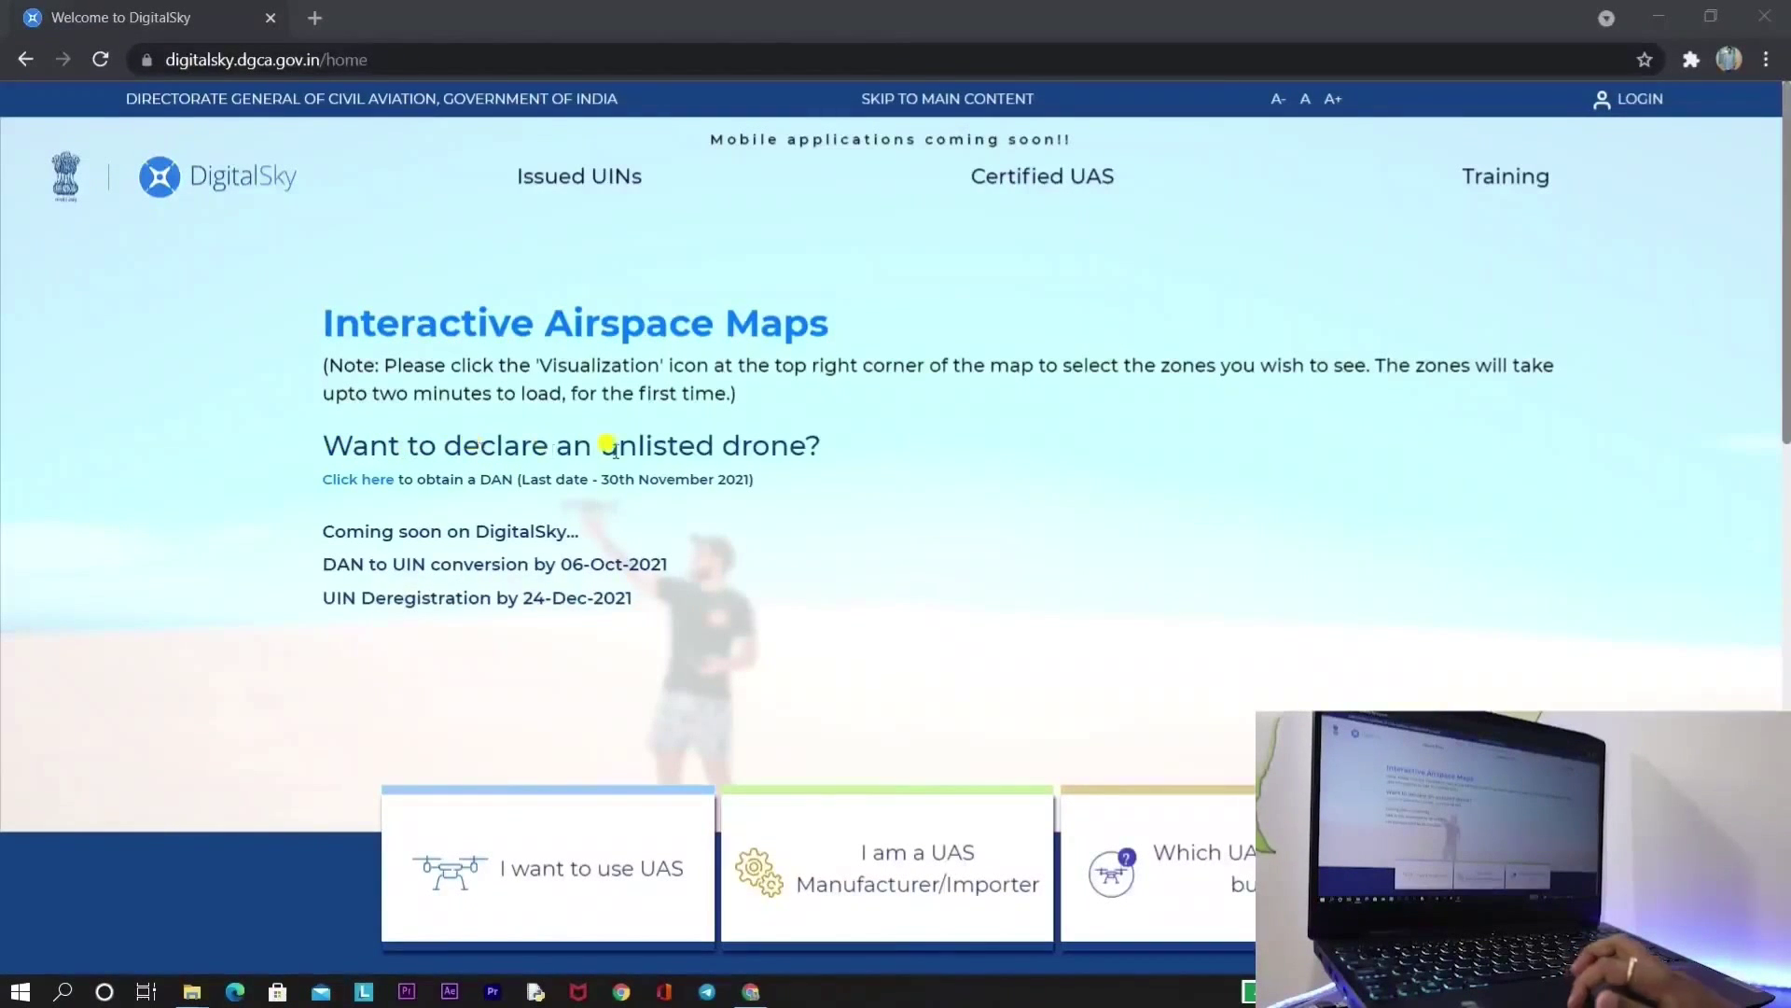
Follow the 'Click here' link for declaring an unlisted drone to open the 'Before you start...' guidelines
left_click(354, 492)
left_click(354, 493)
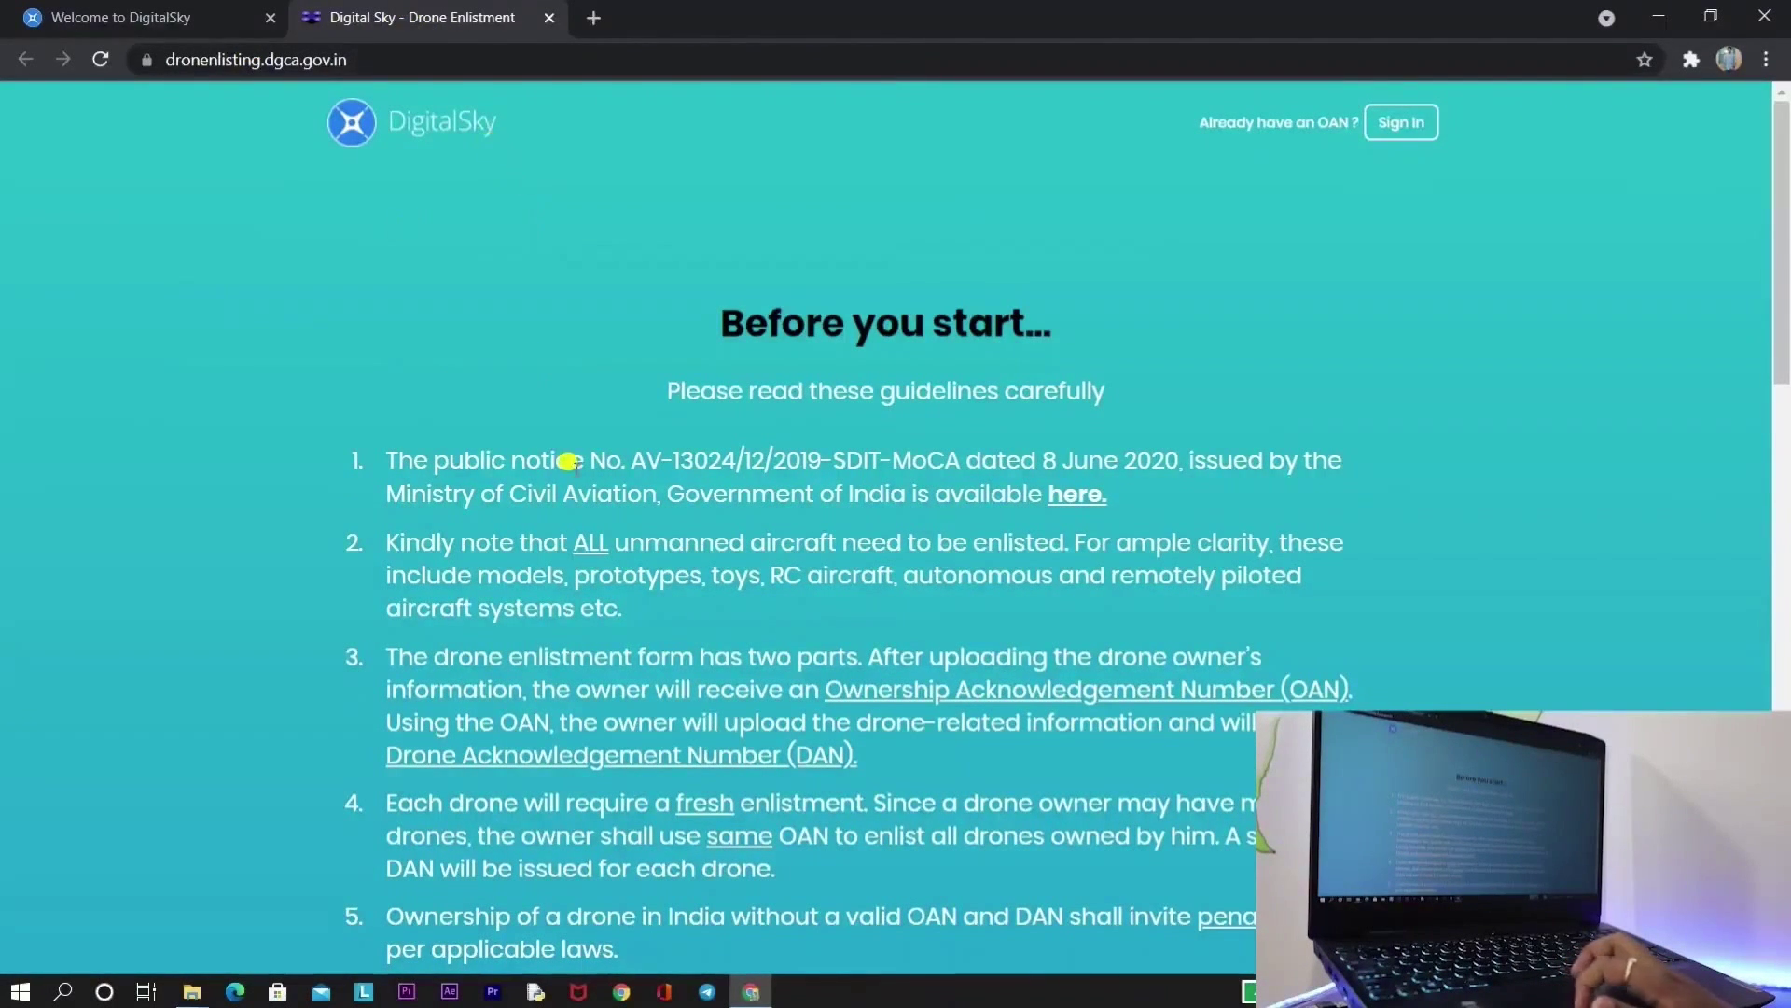
scroll(793, 597, "down", 2)
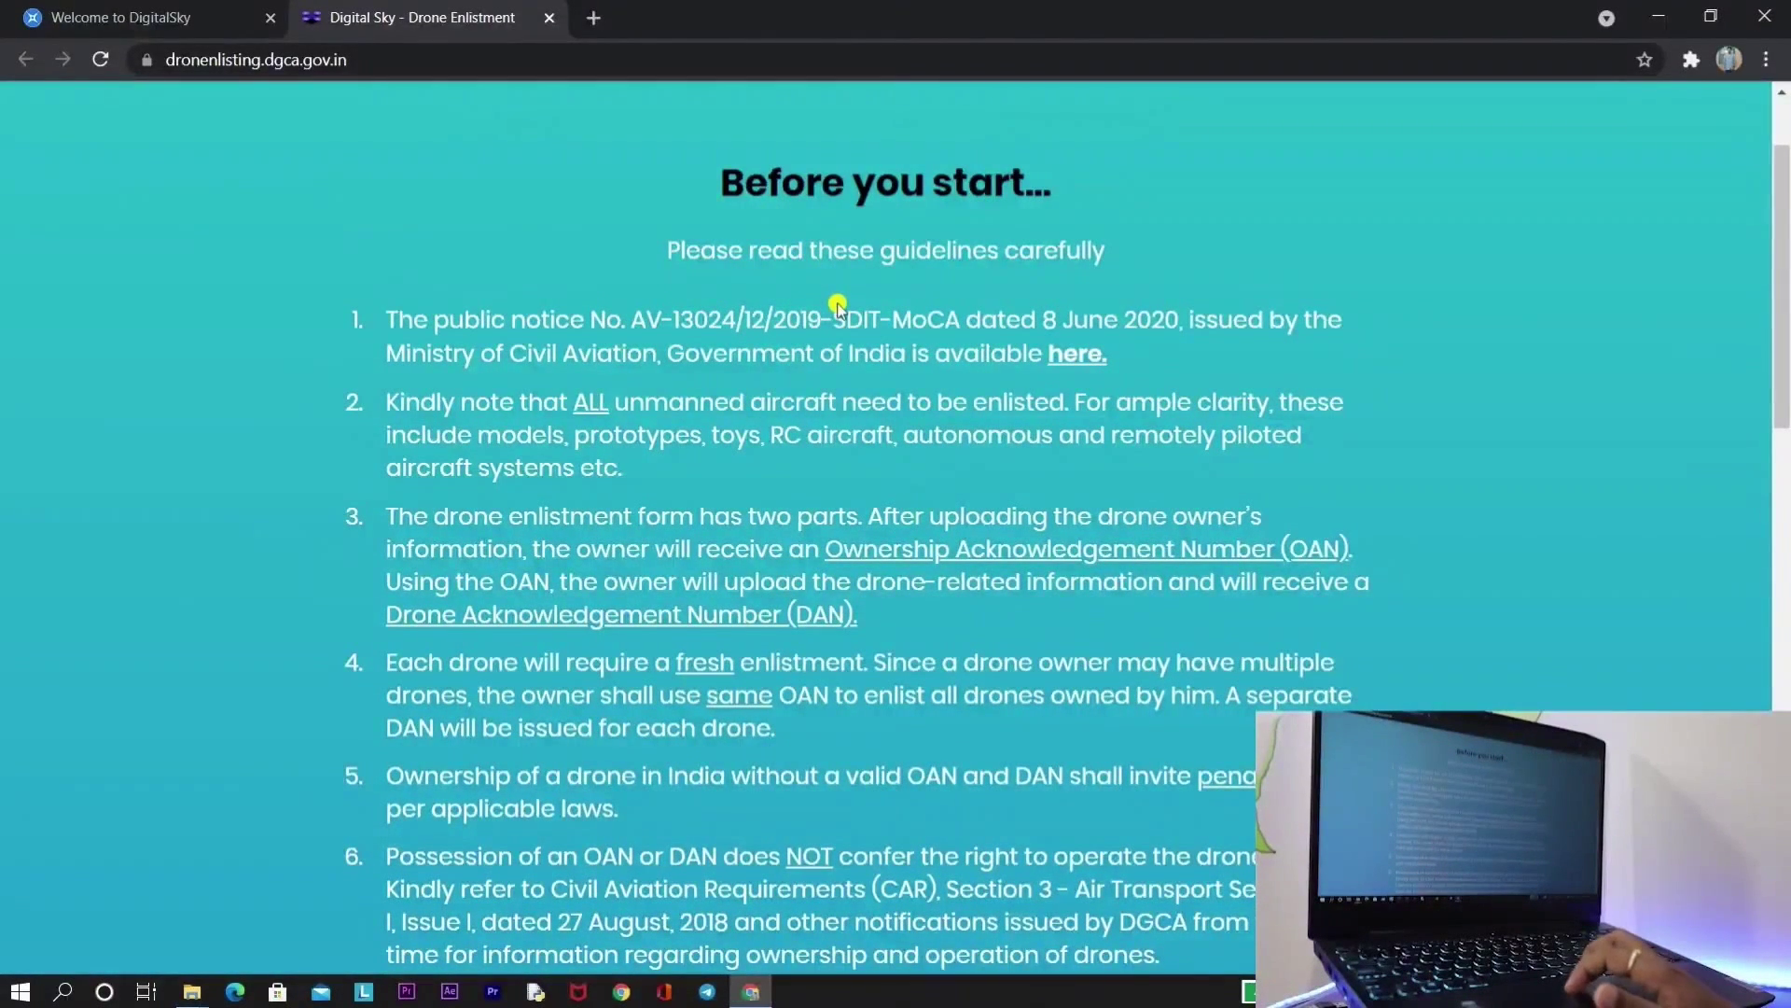
scroll(836, 306, "down", 1)
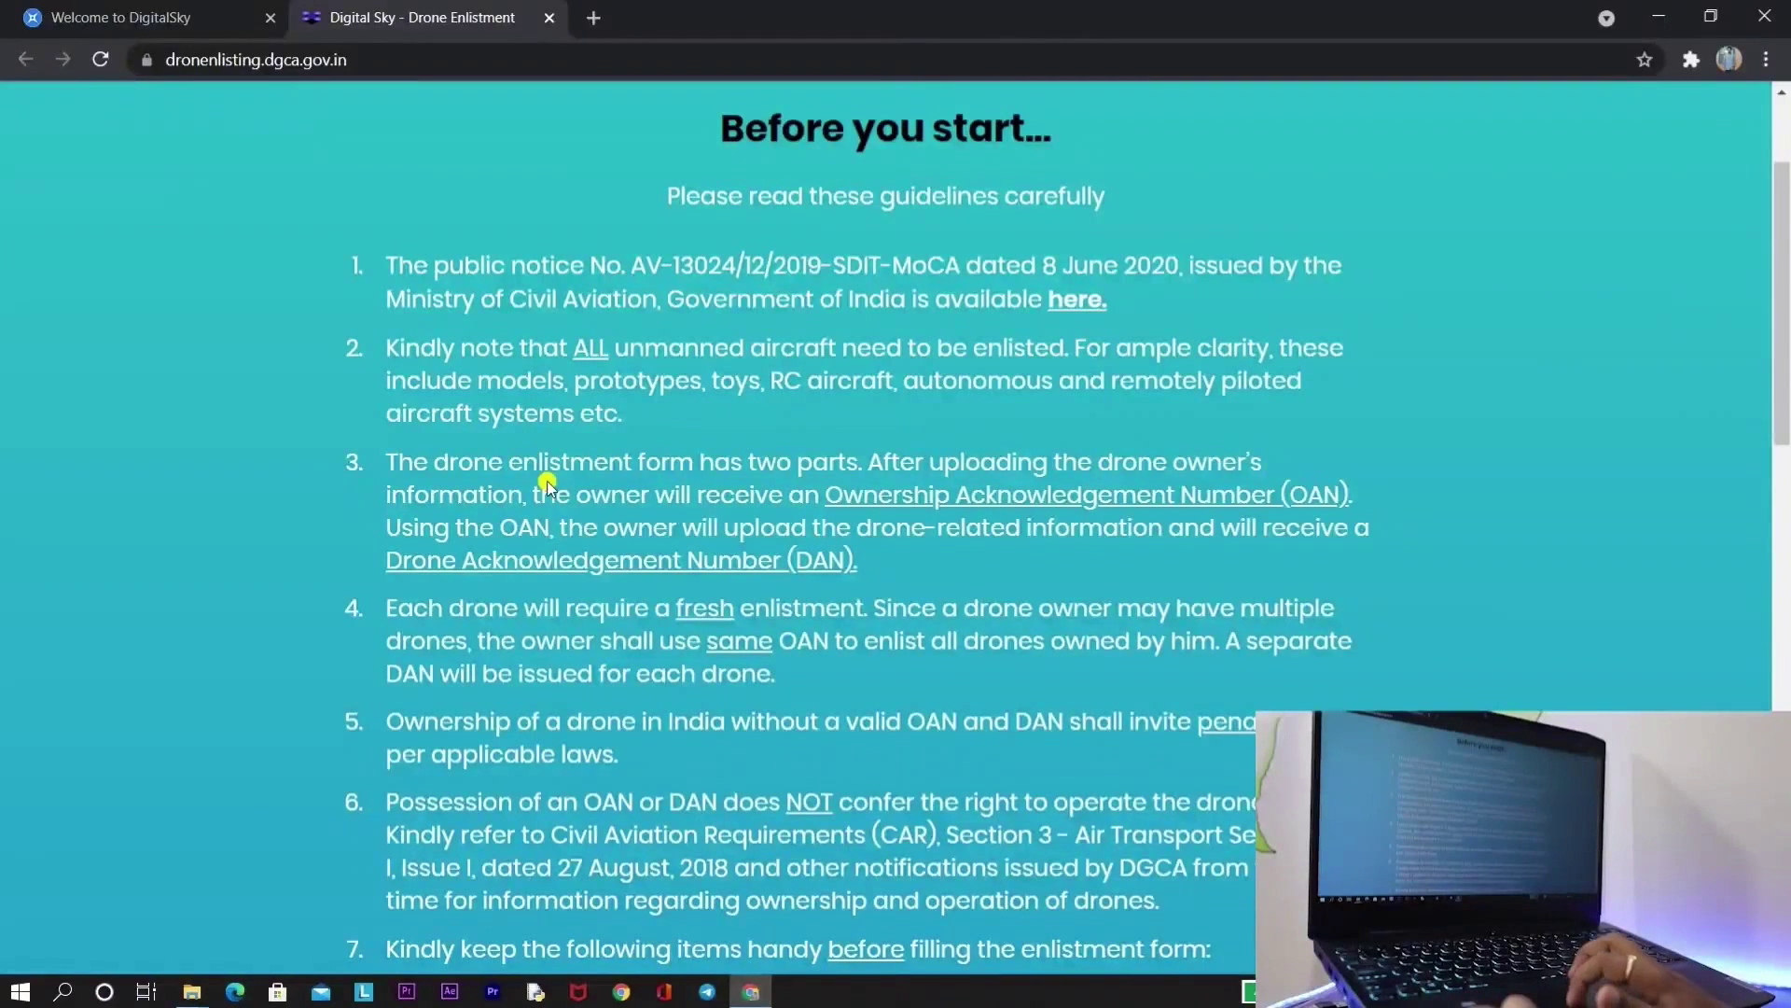
scroll(549, 485, "down", 1)
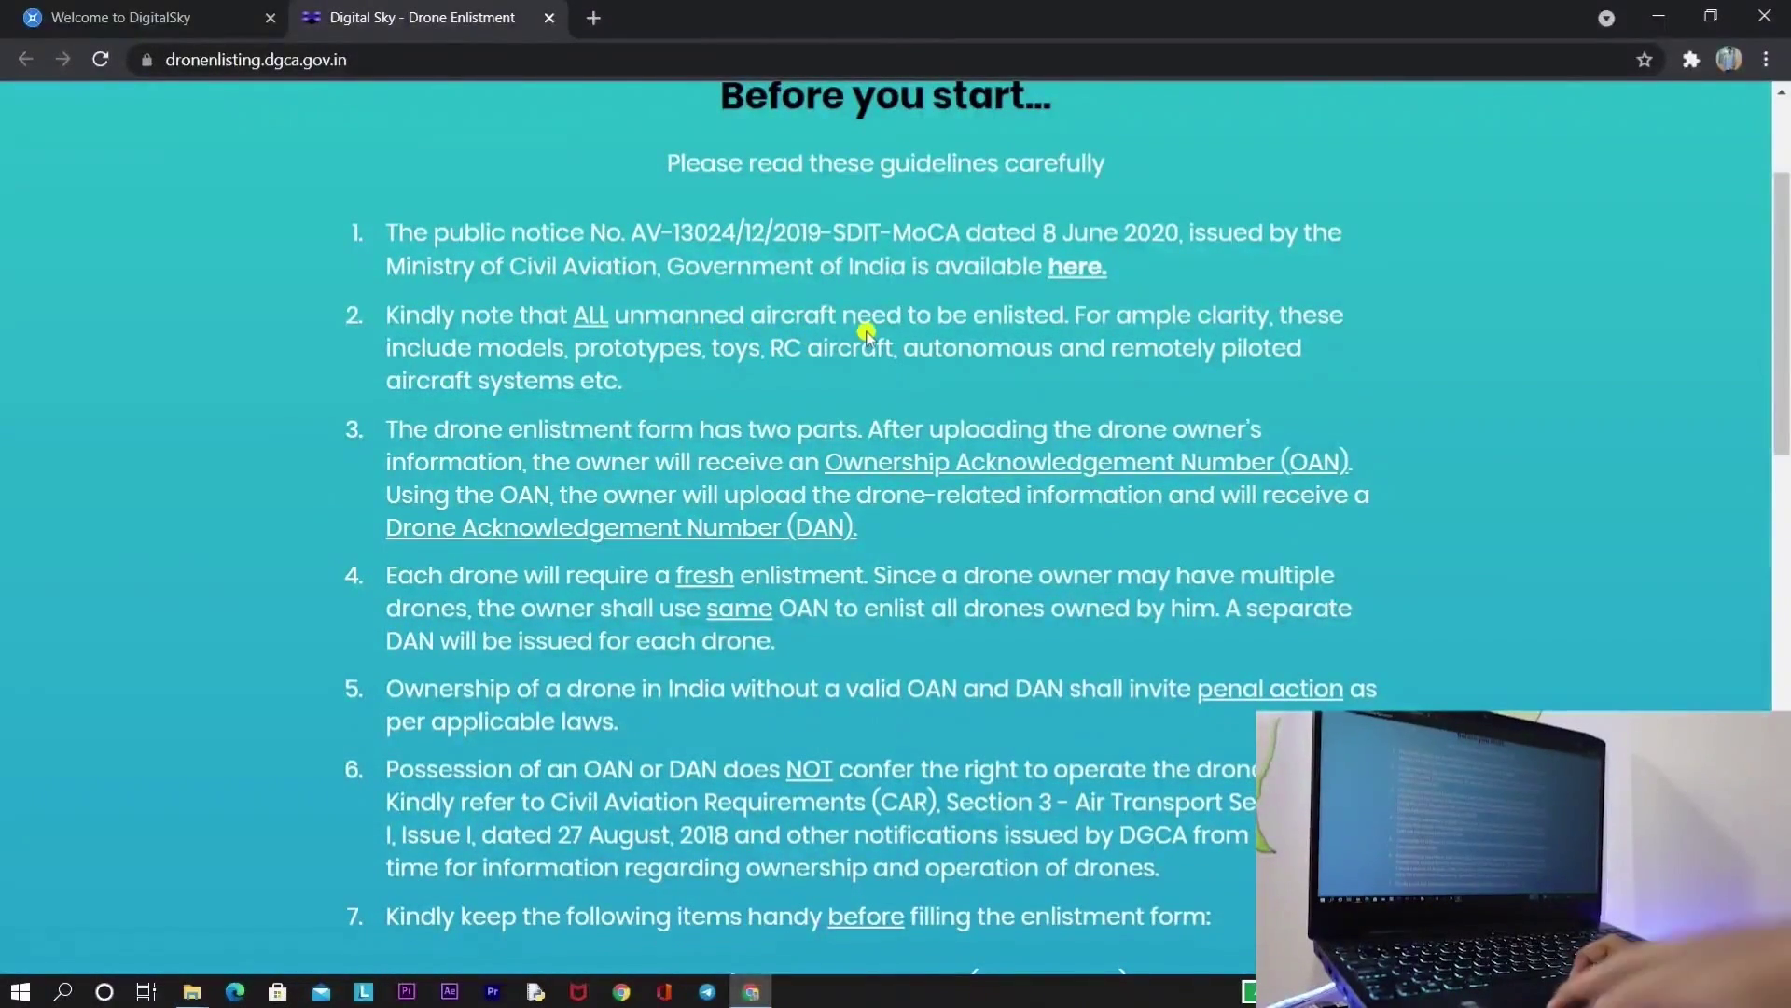
scroll(765, 424, "down", 1)
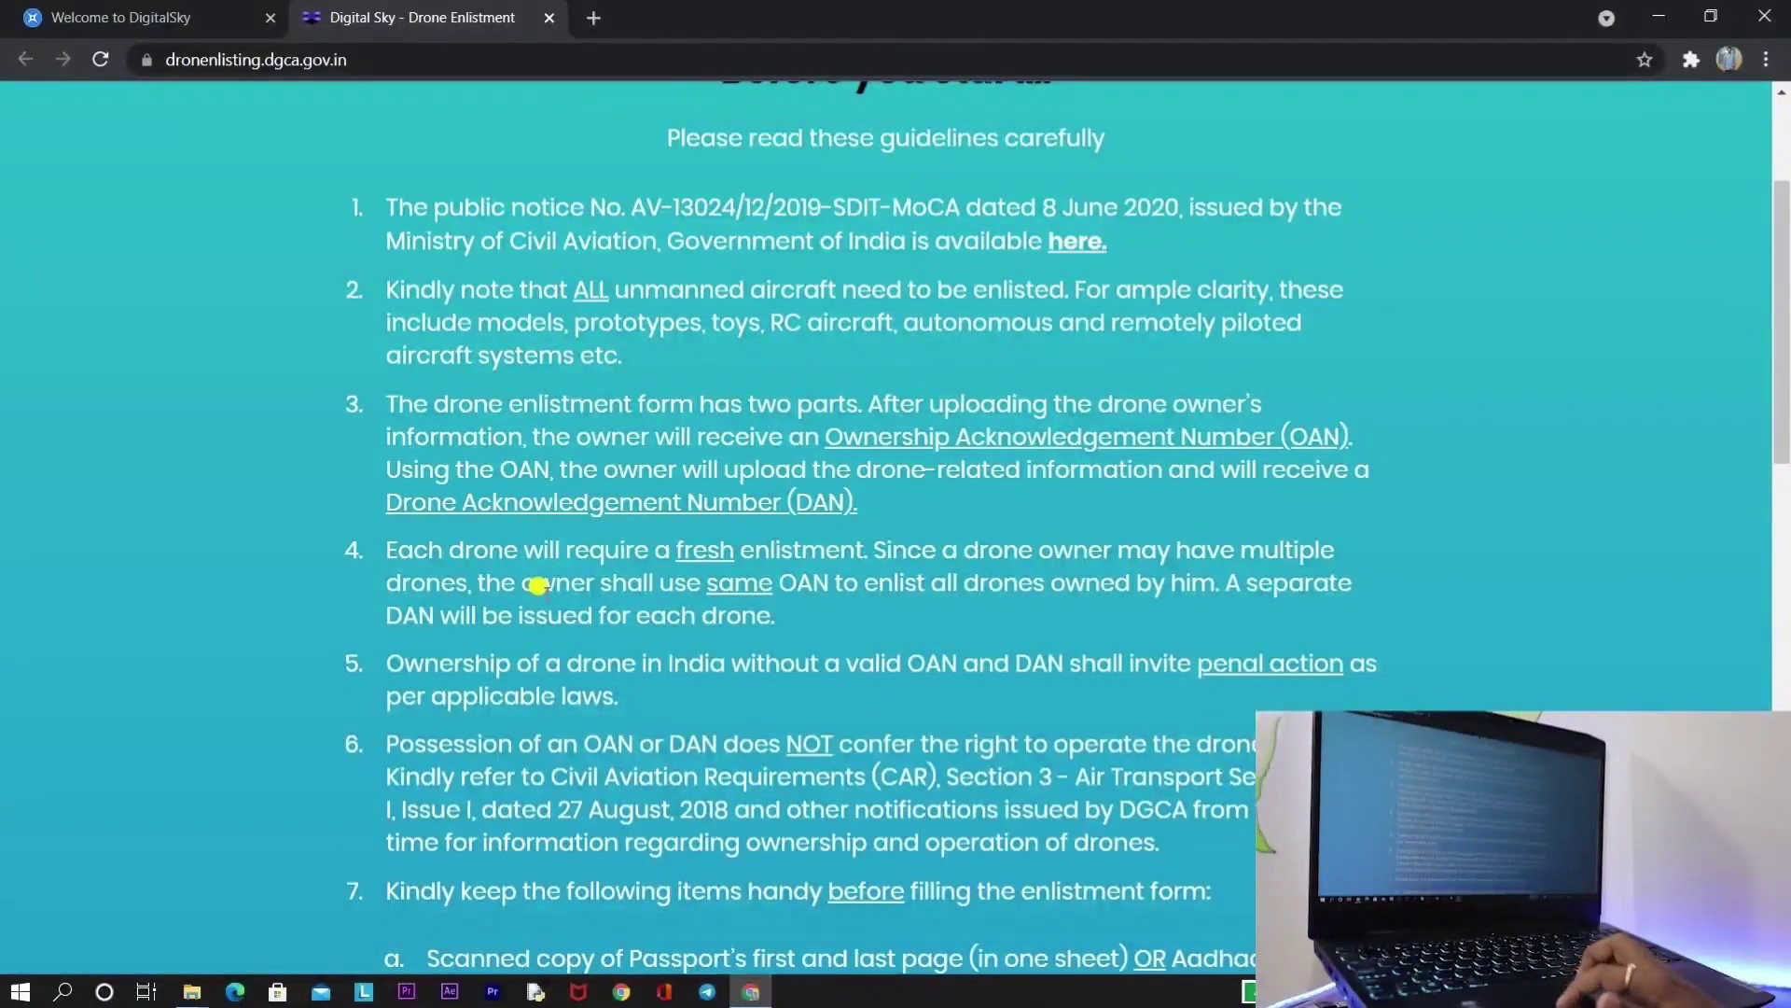
scroll(541, 580, "down", 1)
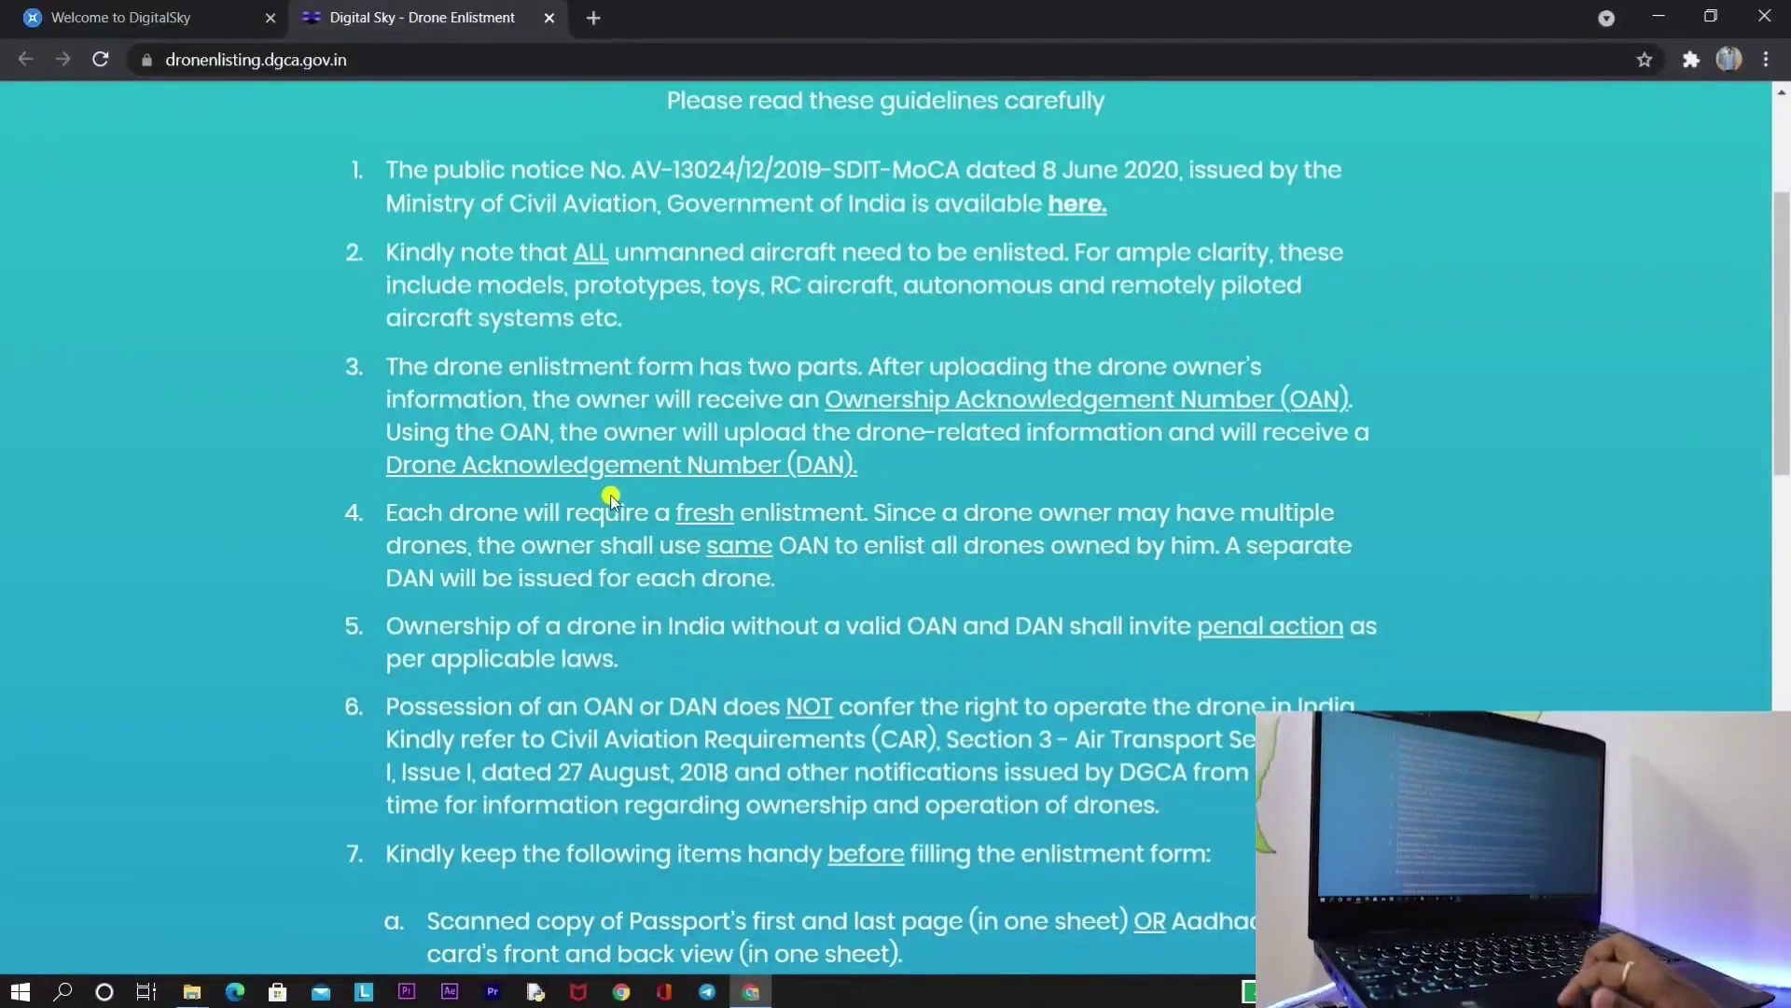
scroll(499, 539, "down", 1)
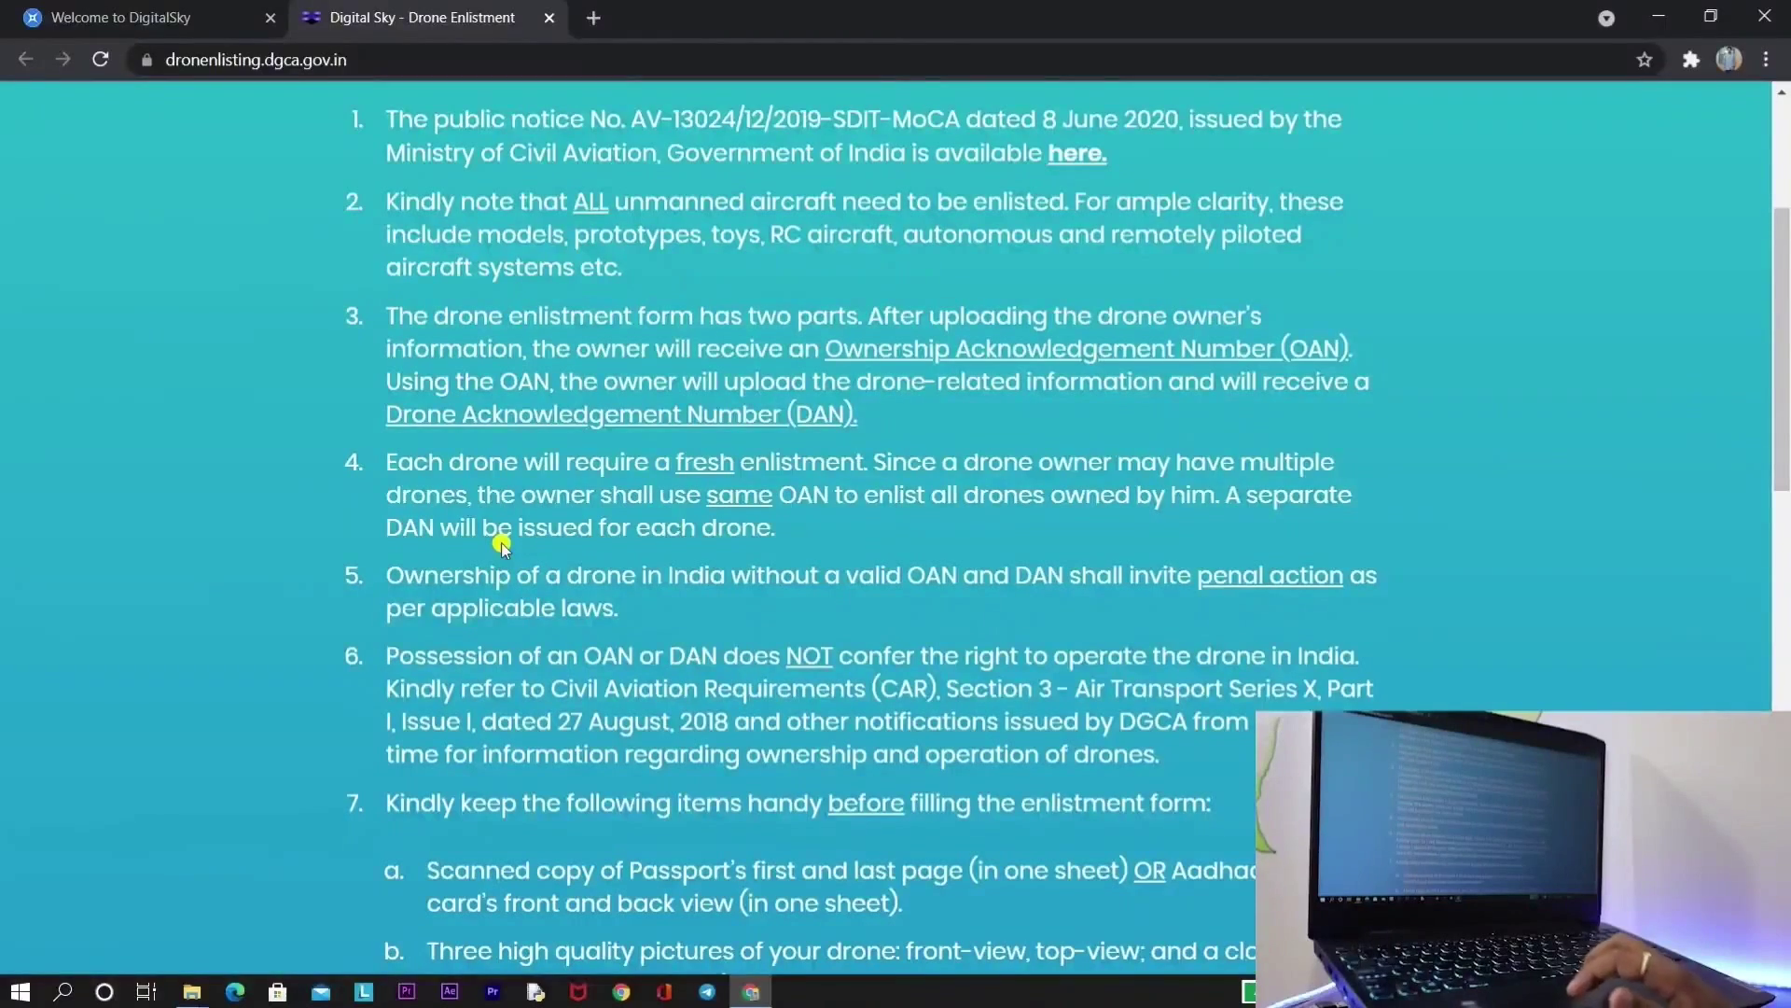
scroll(501, 544, "down", 1)
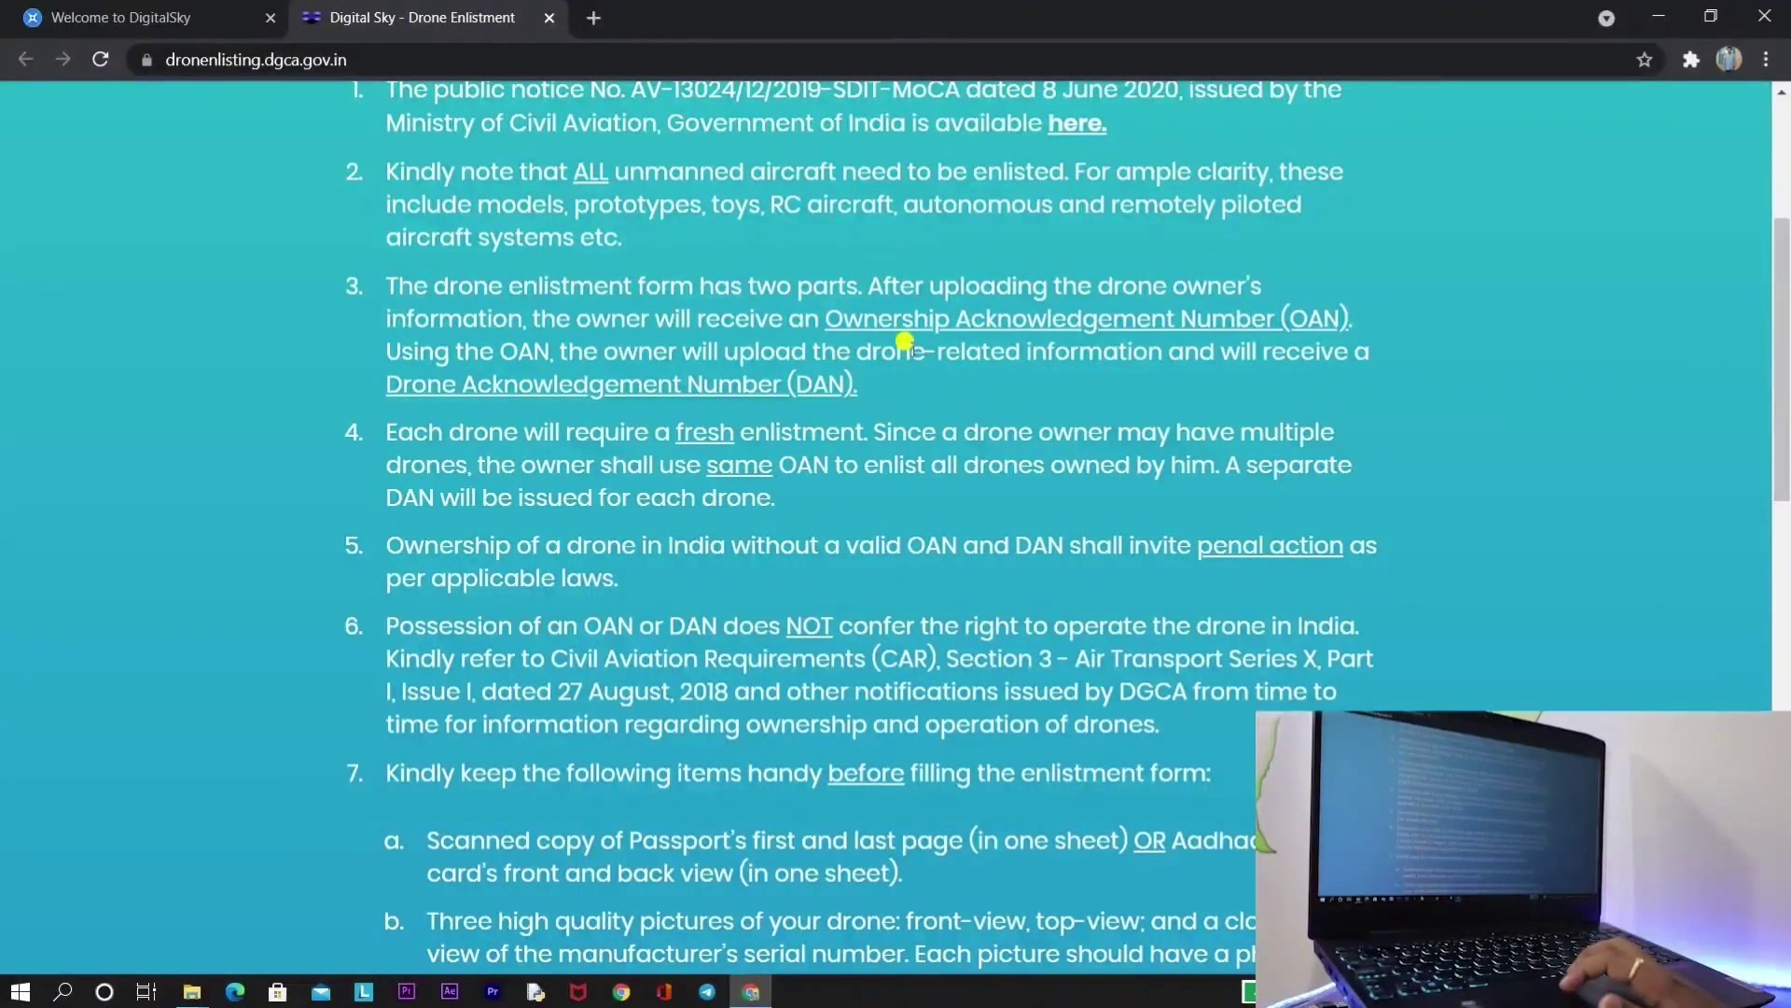
scroll(809, 492, "down", 1)
scroll(471, 489, "down", 1)
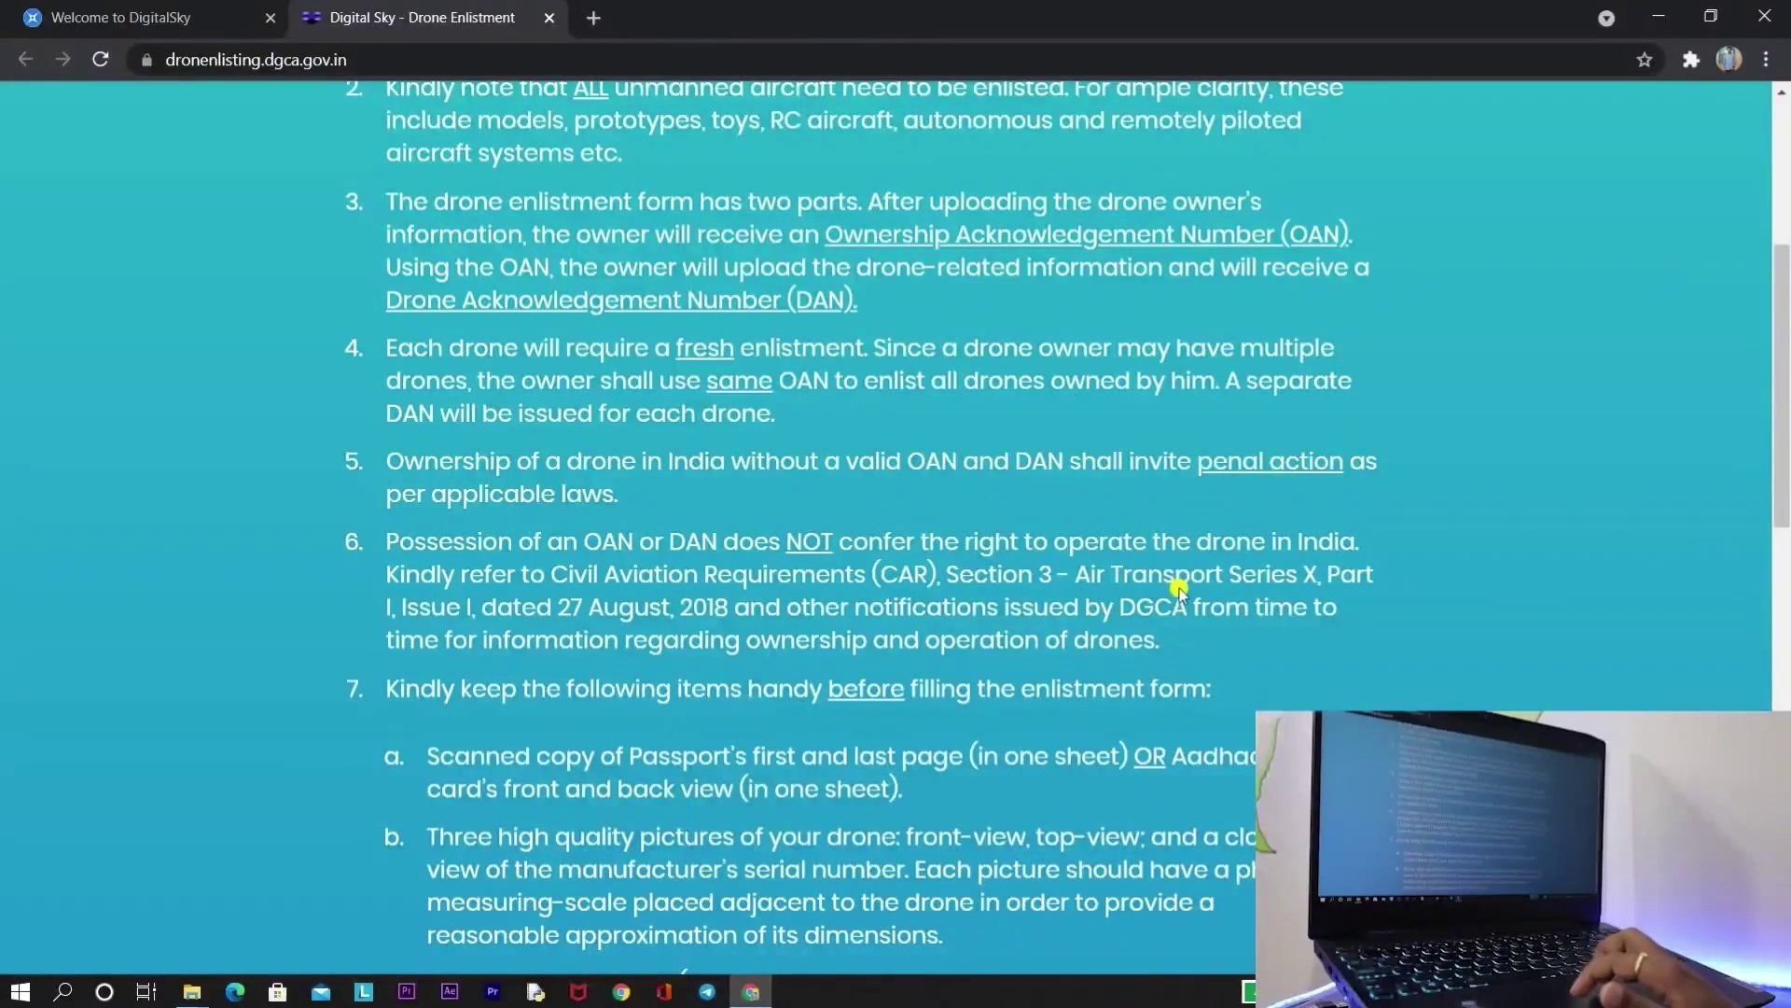
scroll(1178, 590, "down", 1)
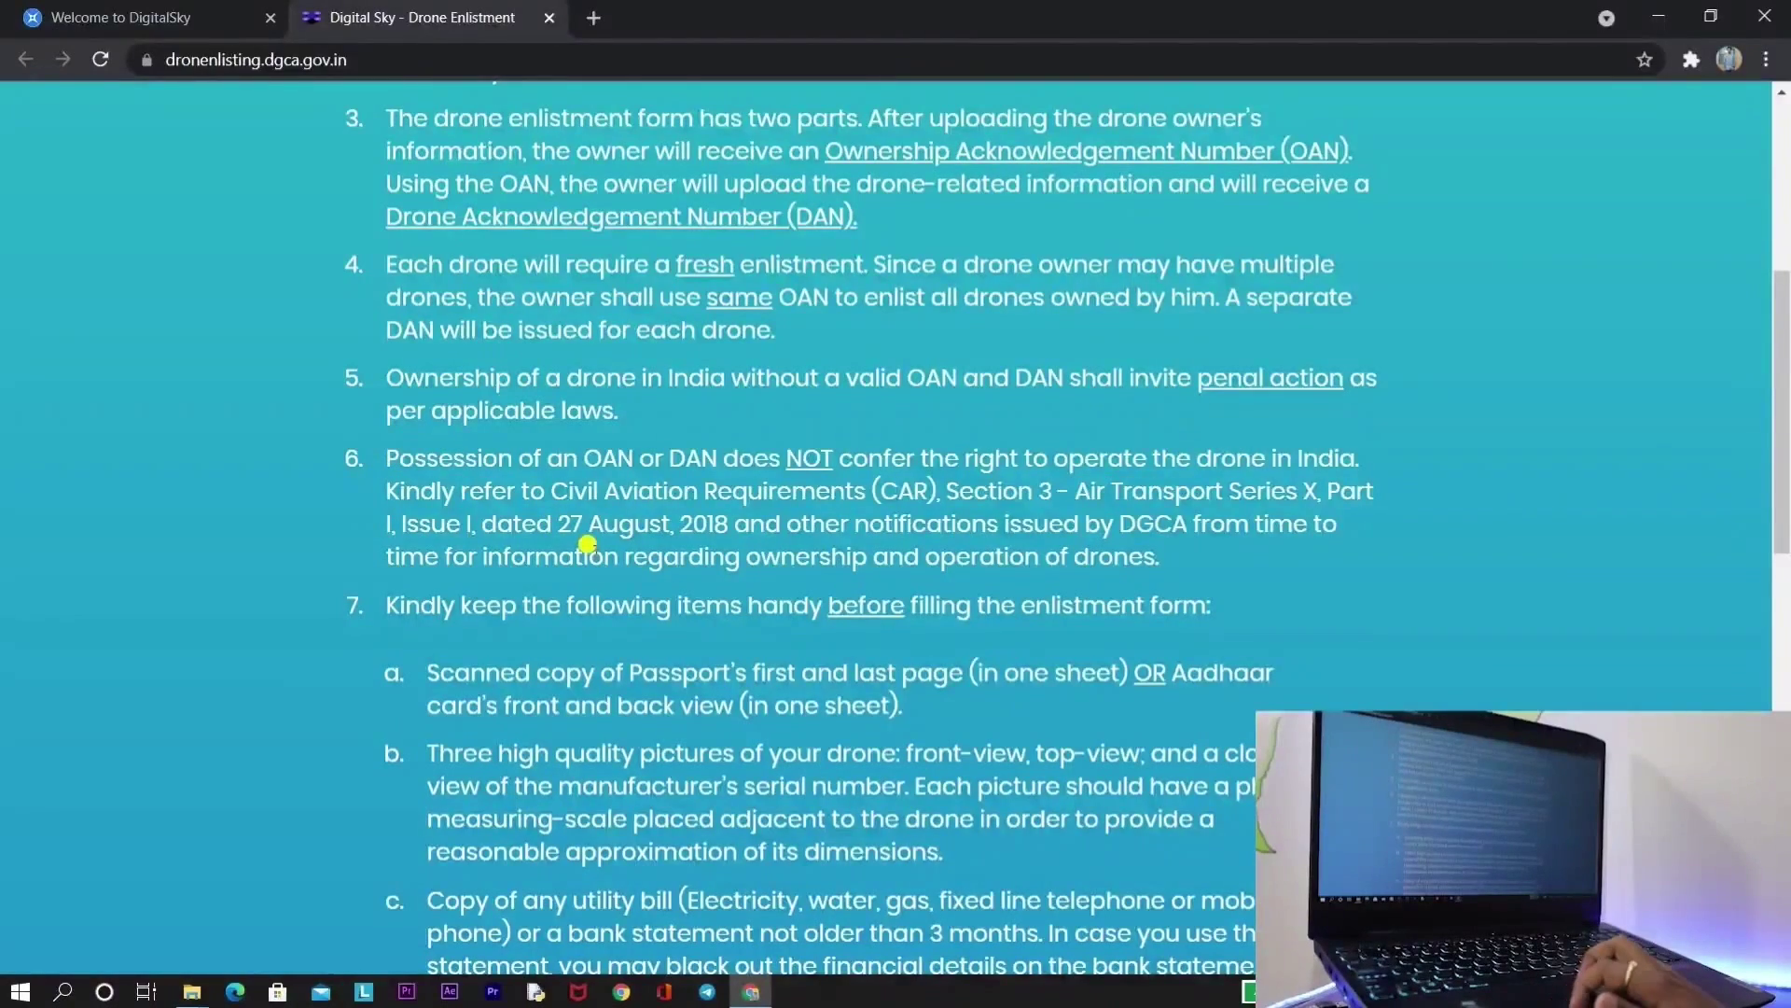
scroll(812, 621, "down", 1)
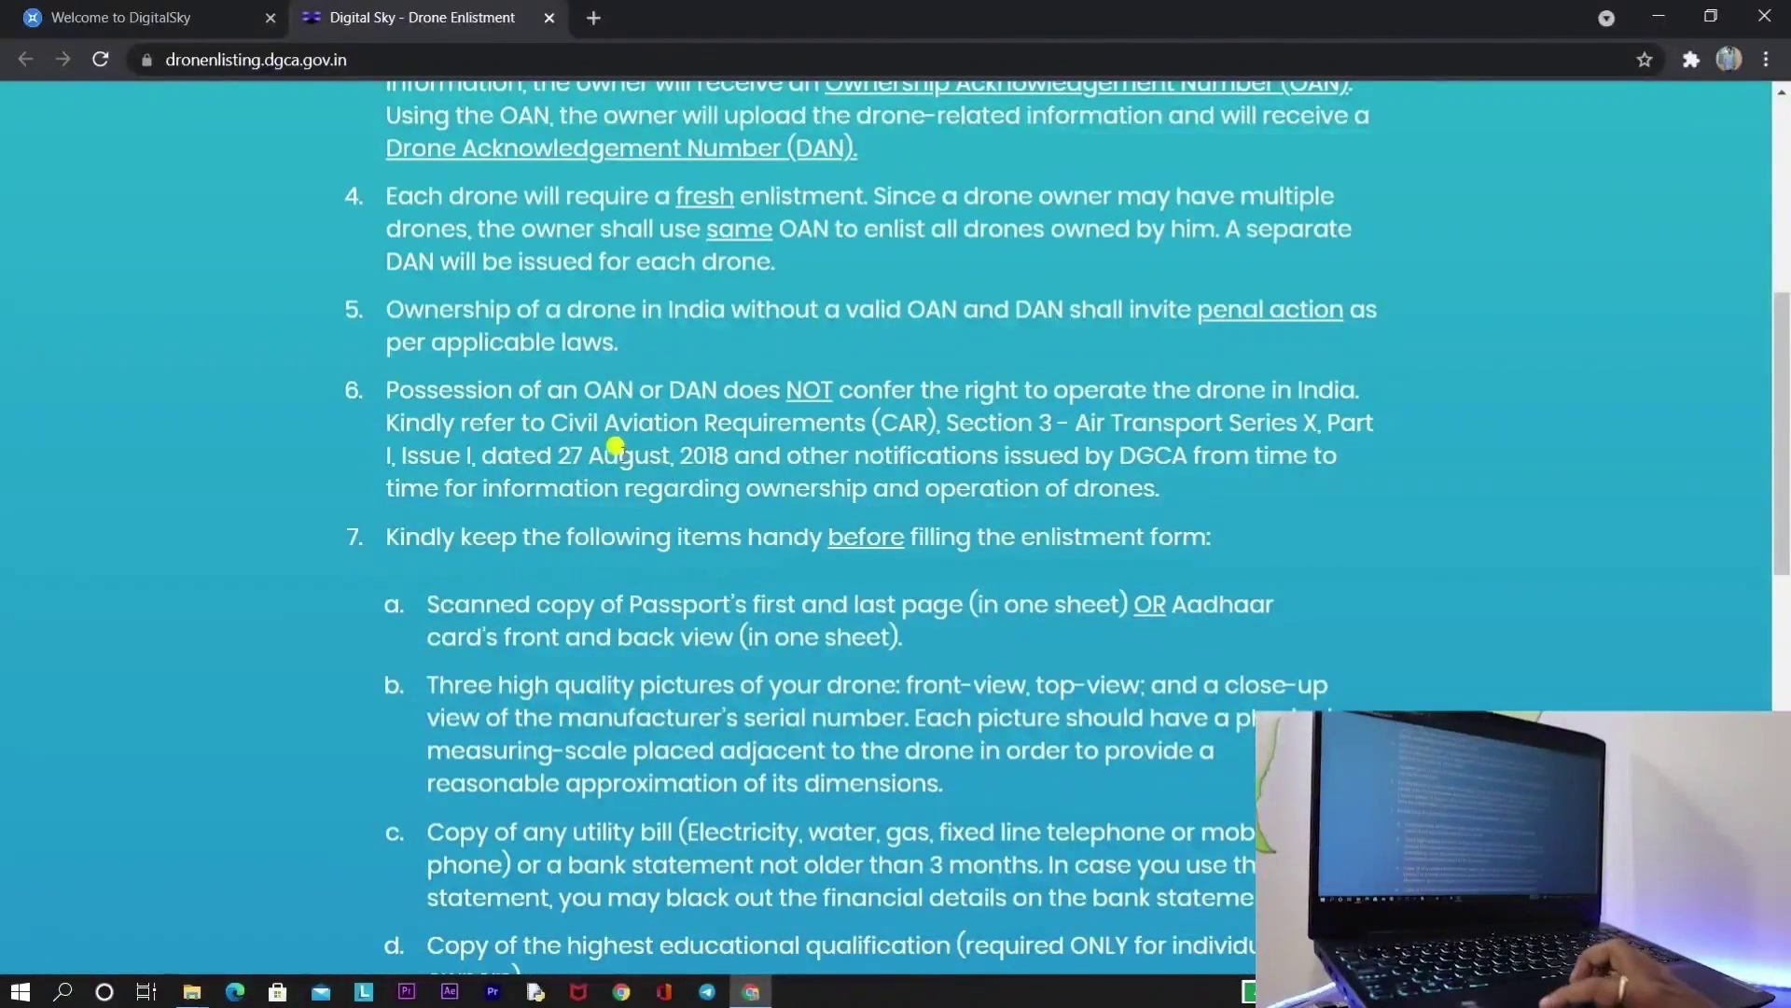
scroll(653, 466, "down", 2)
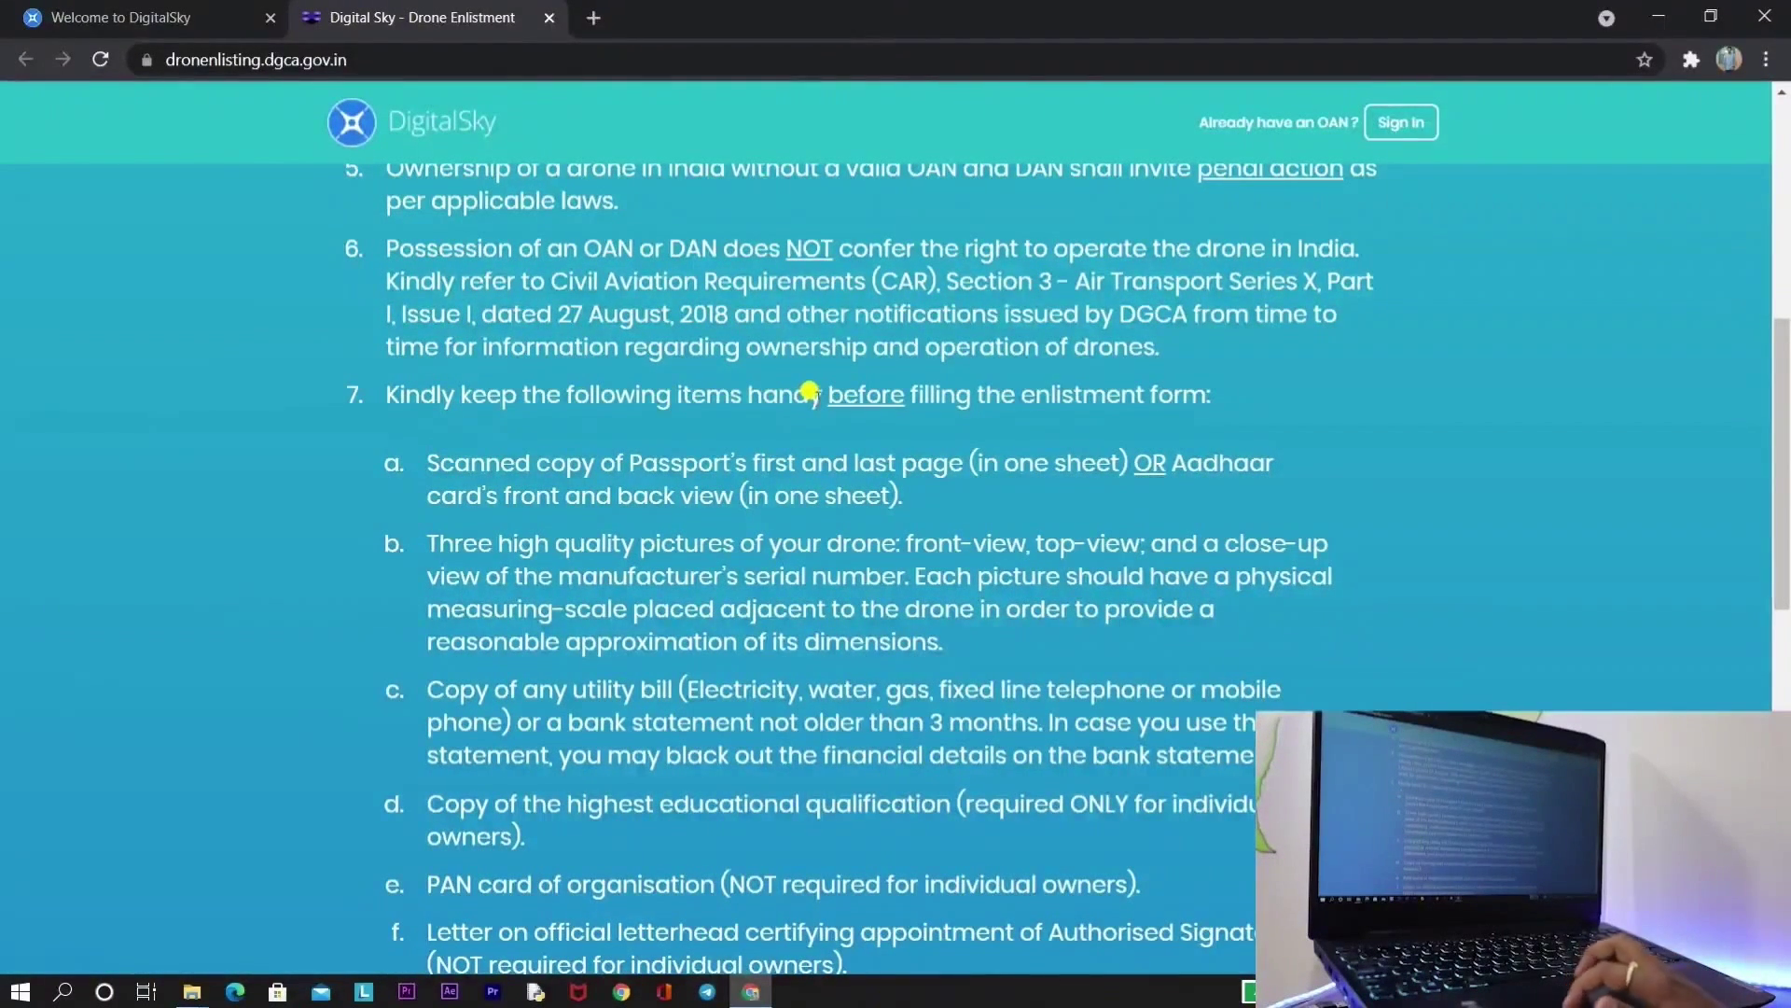
scroll(850, 449, "down", 1)
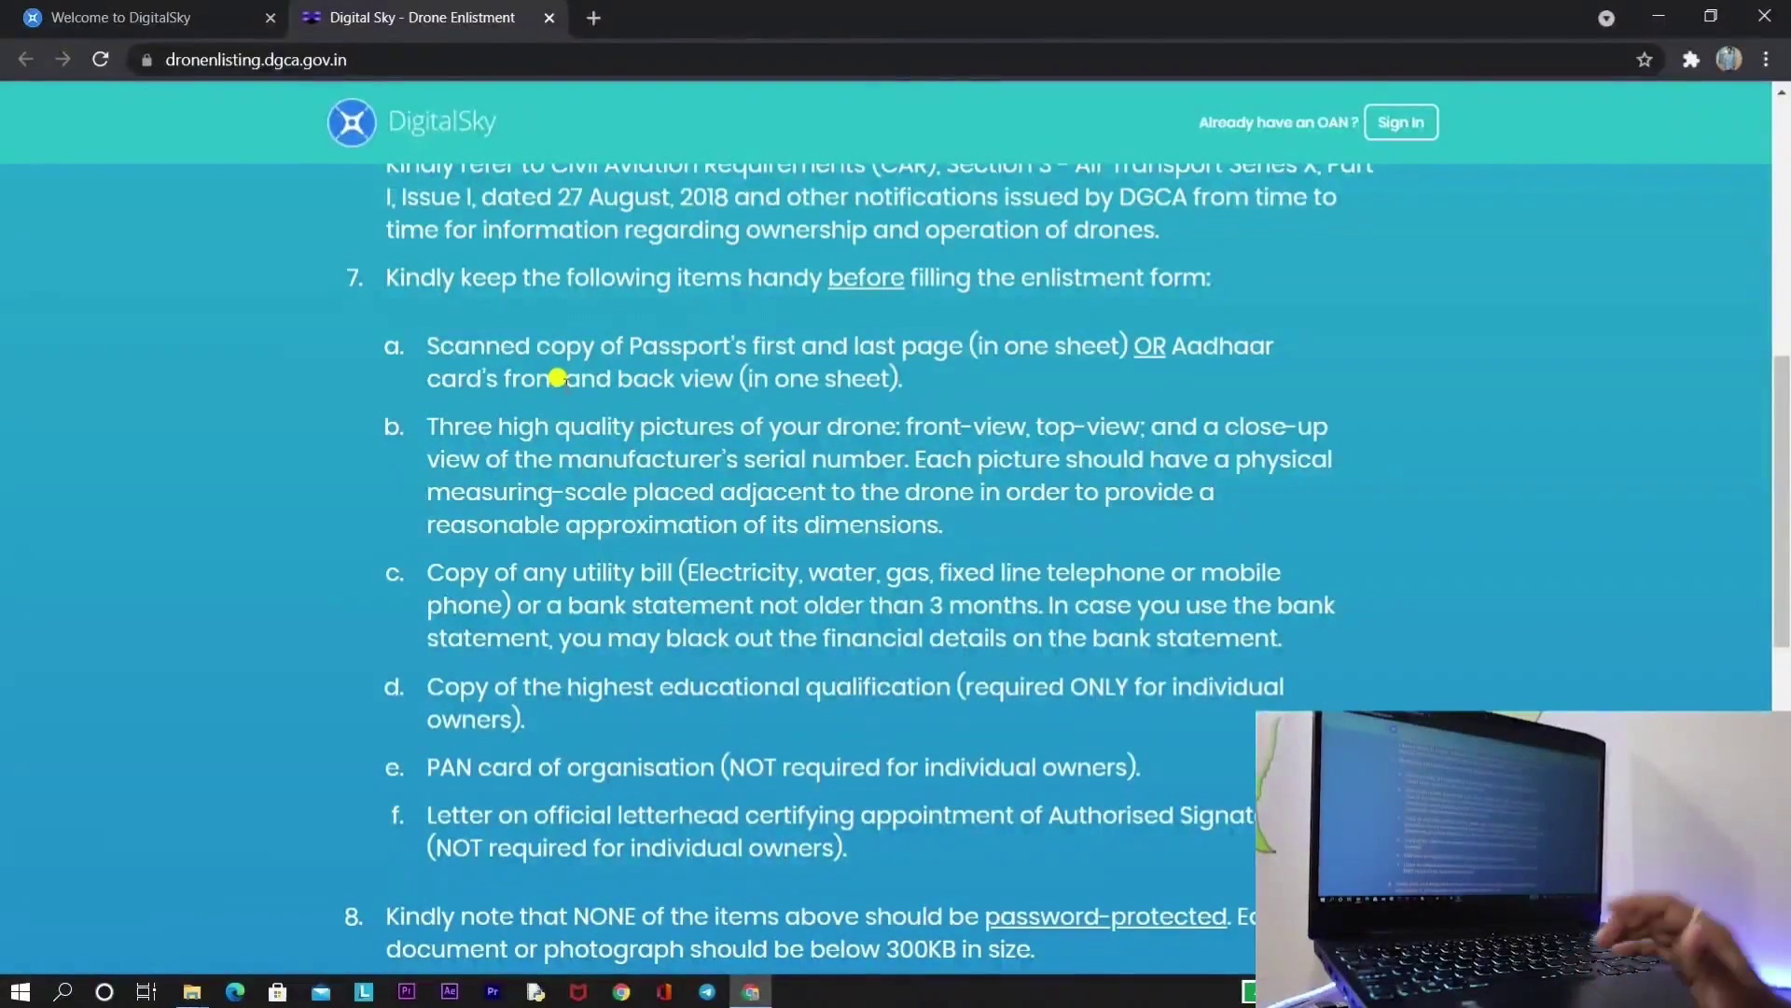
scroll(557, 378, "down", 1)
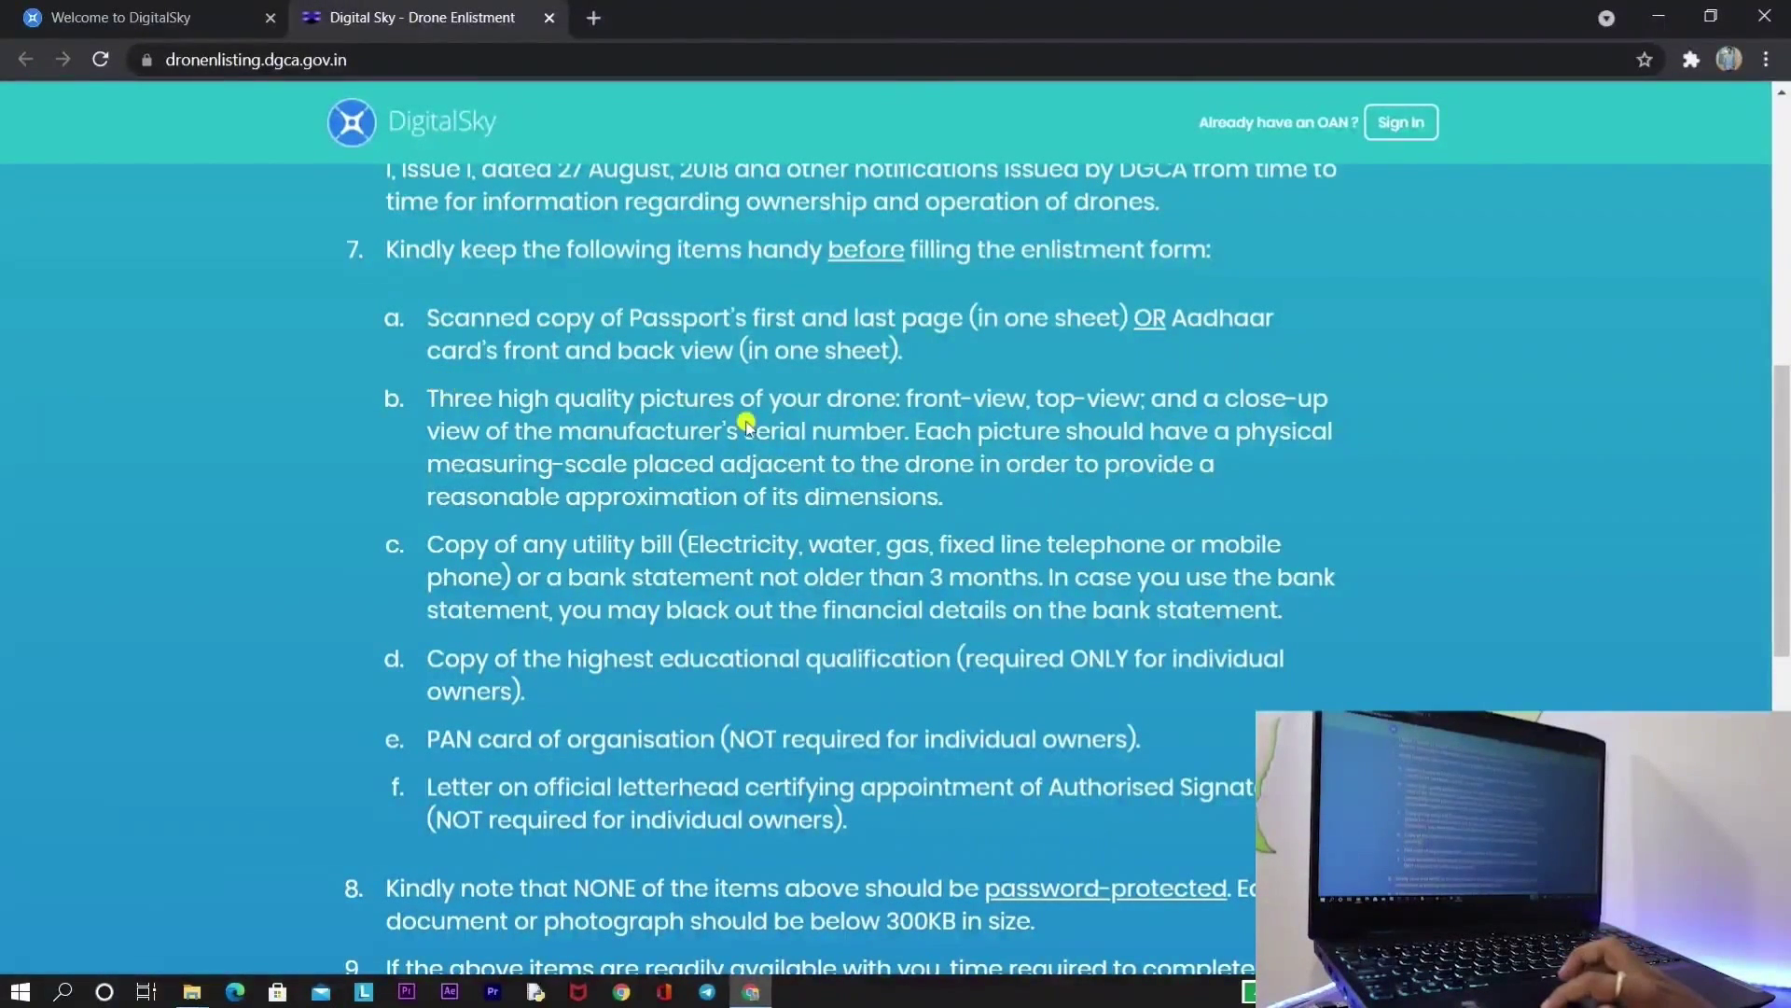
scroll(928, 482, "down", 1)
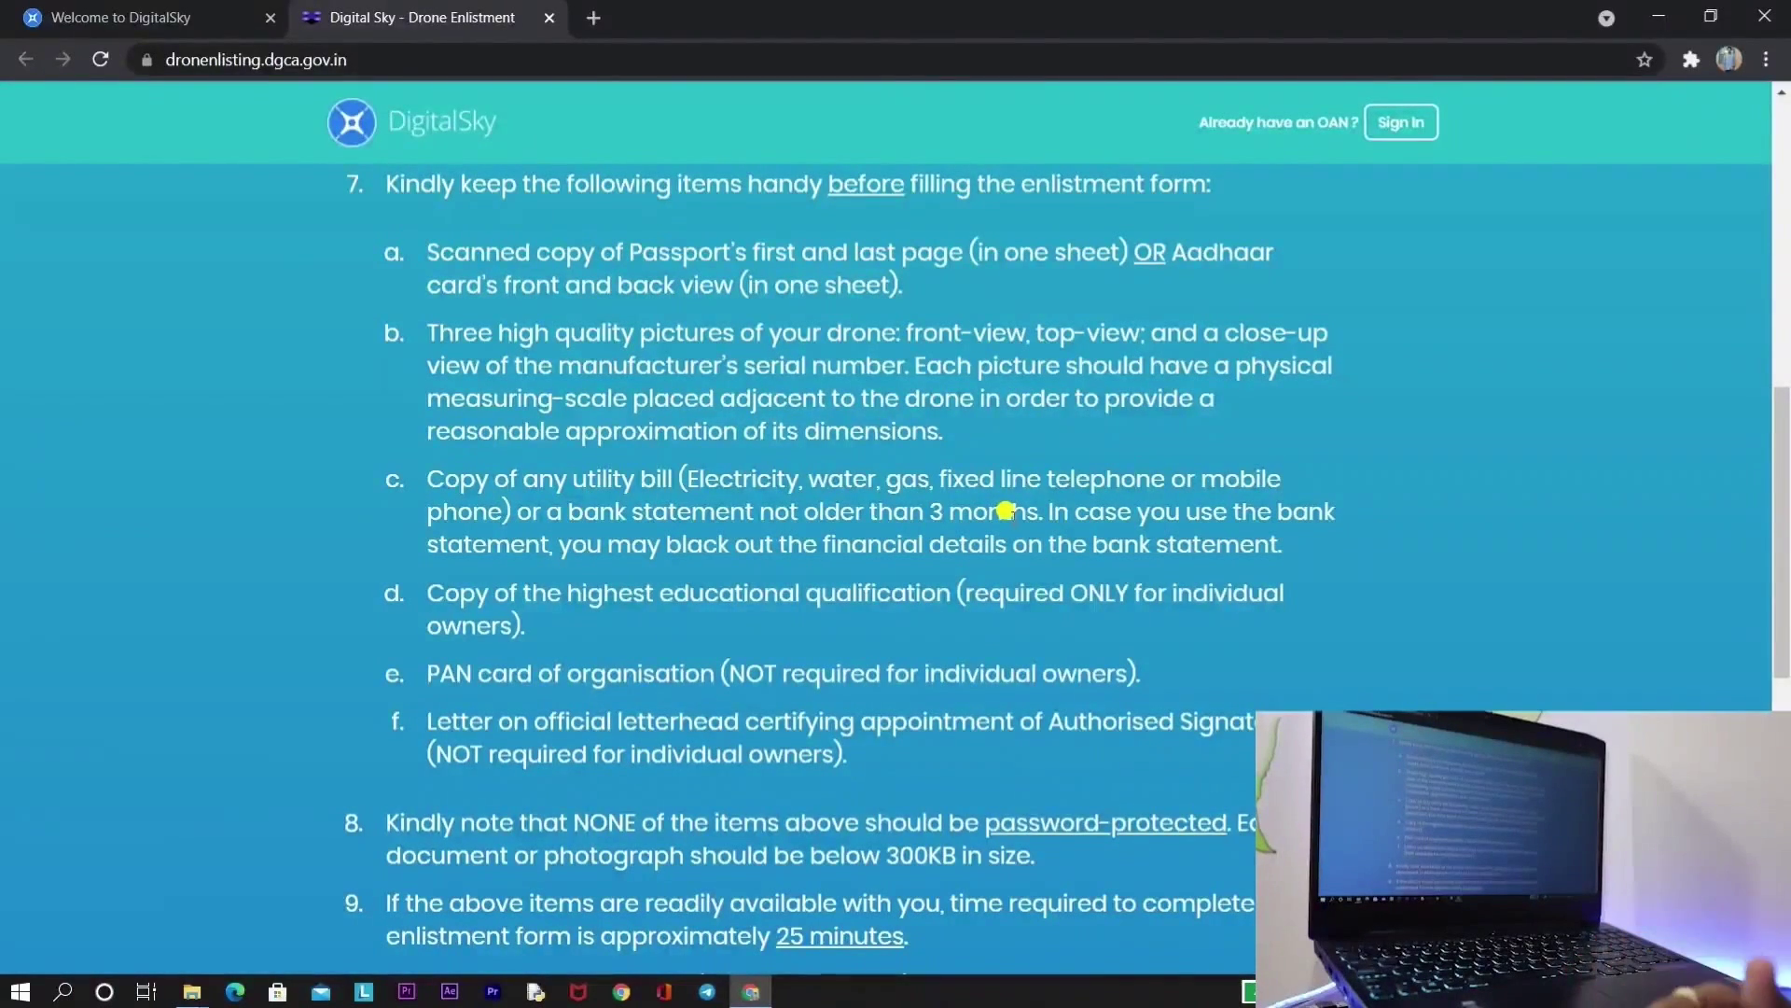
scroll(960, 509, "down", 1)
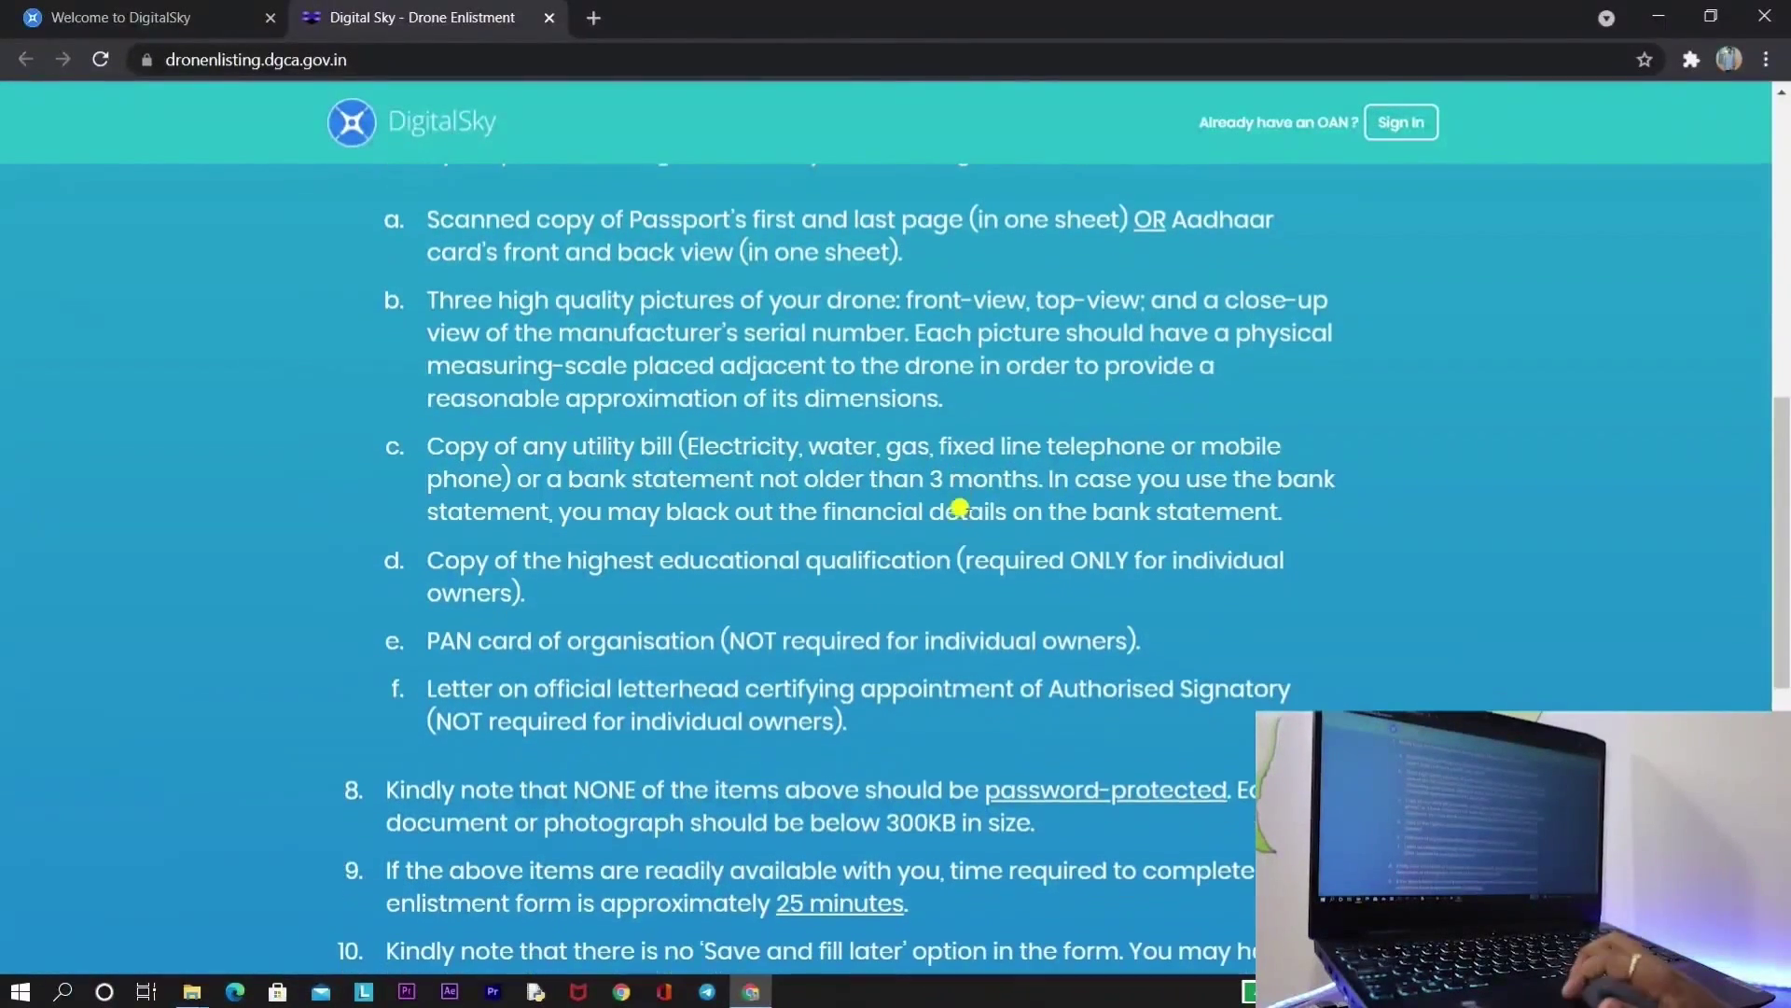
scroll(960, 509, "down", 1)
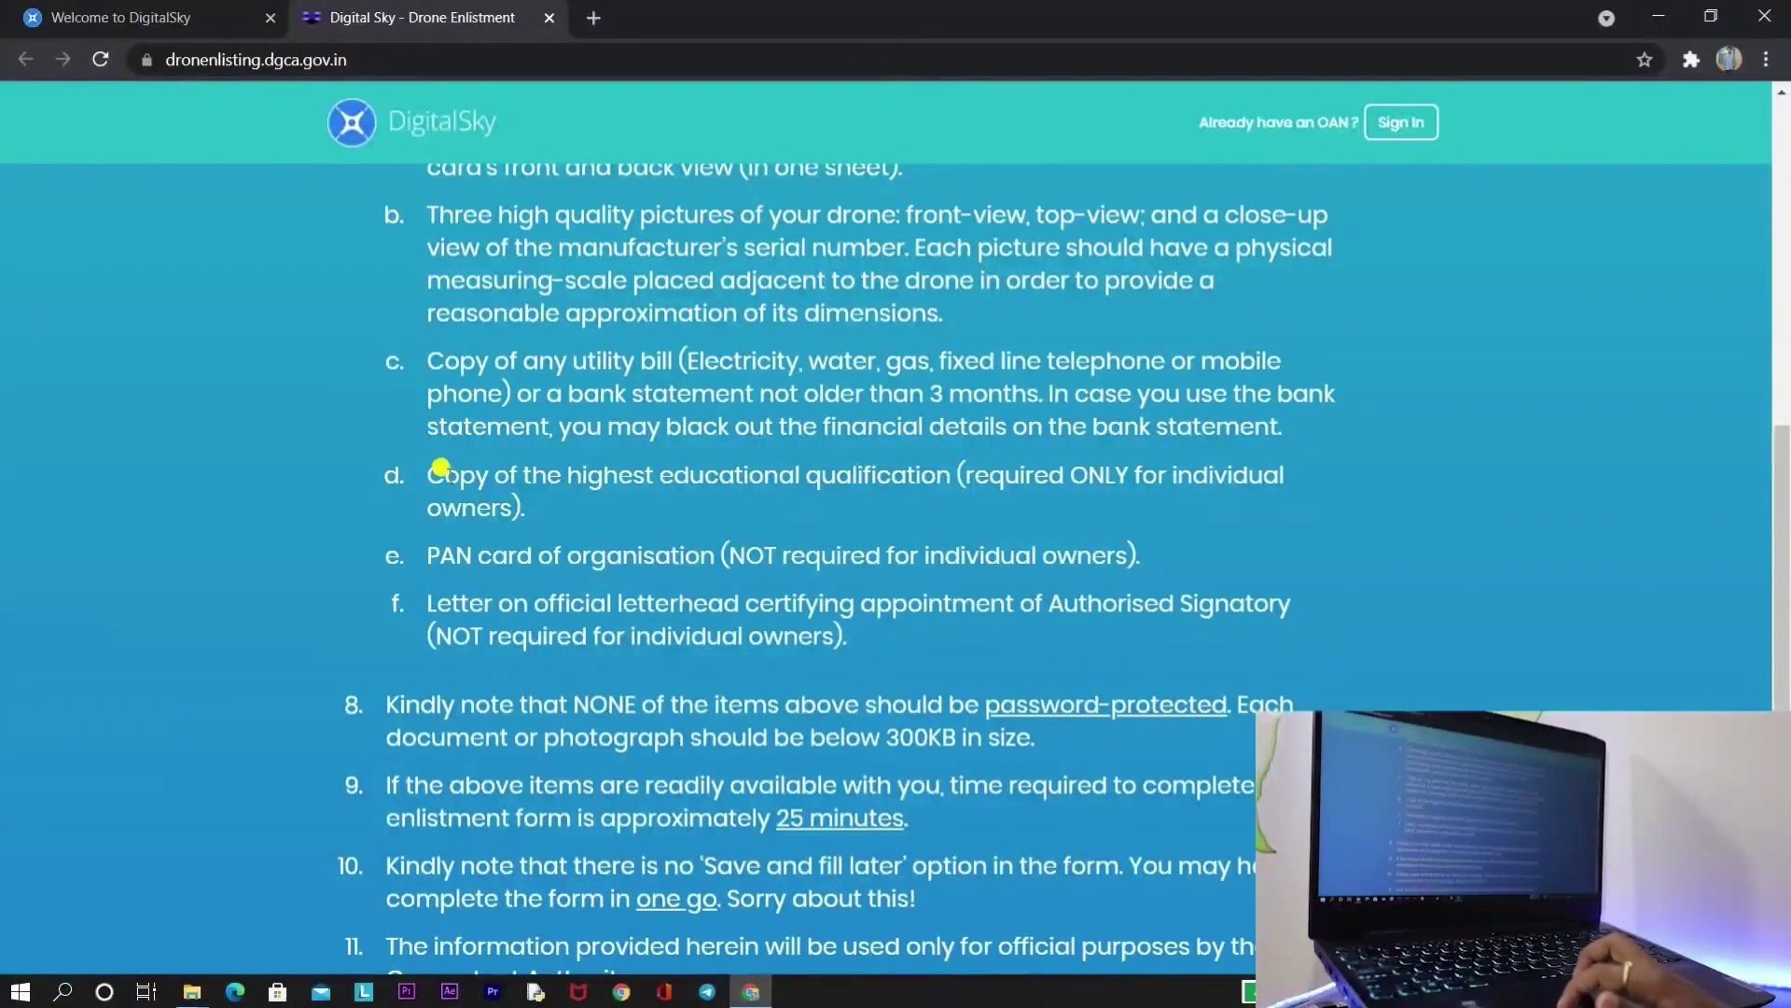
scroll(658, 501, "down", 1)
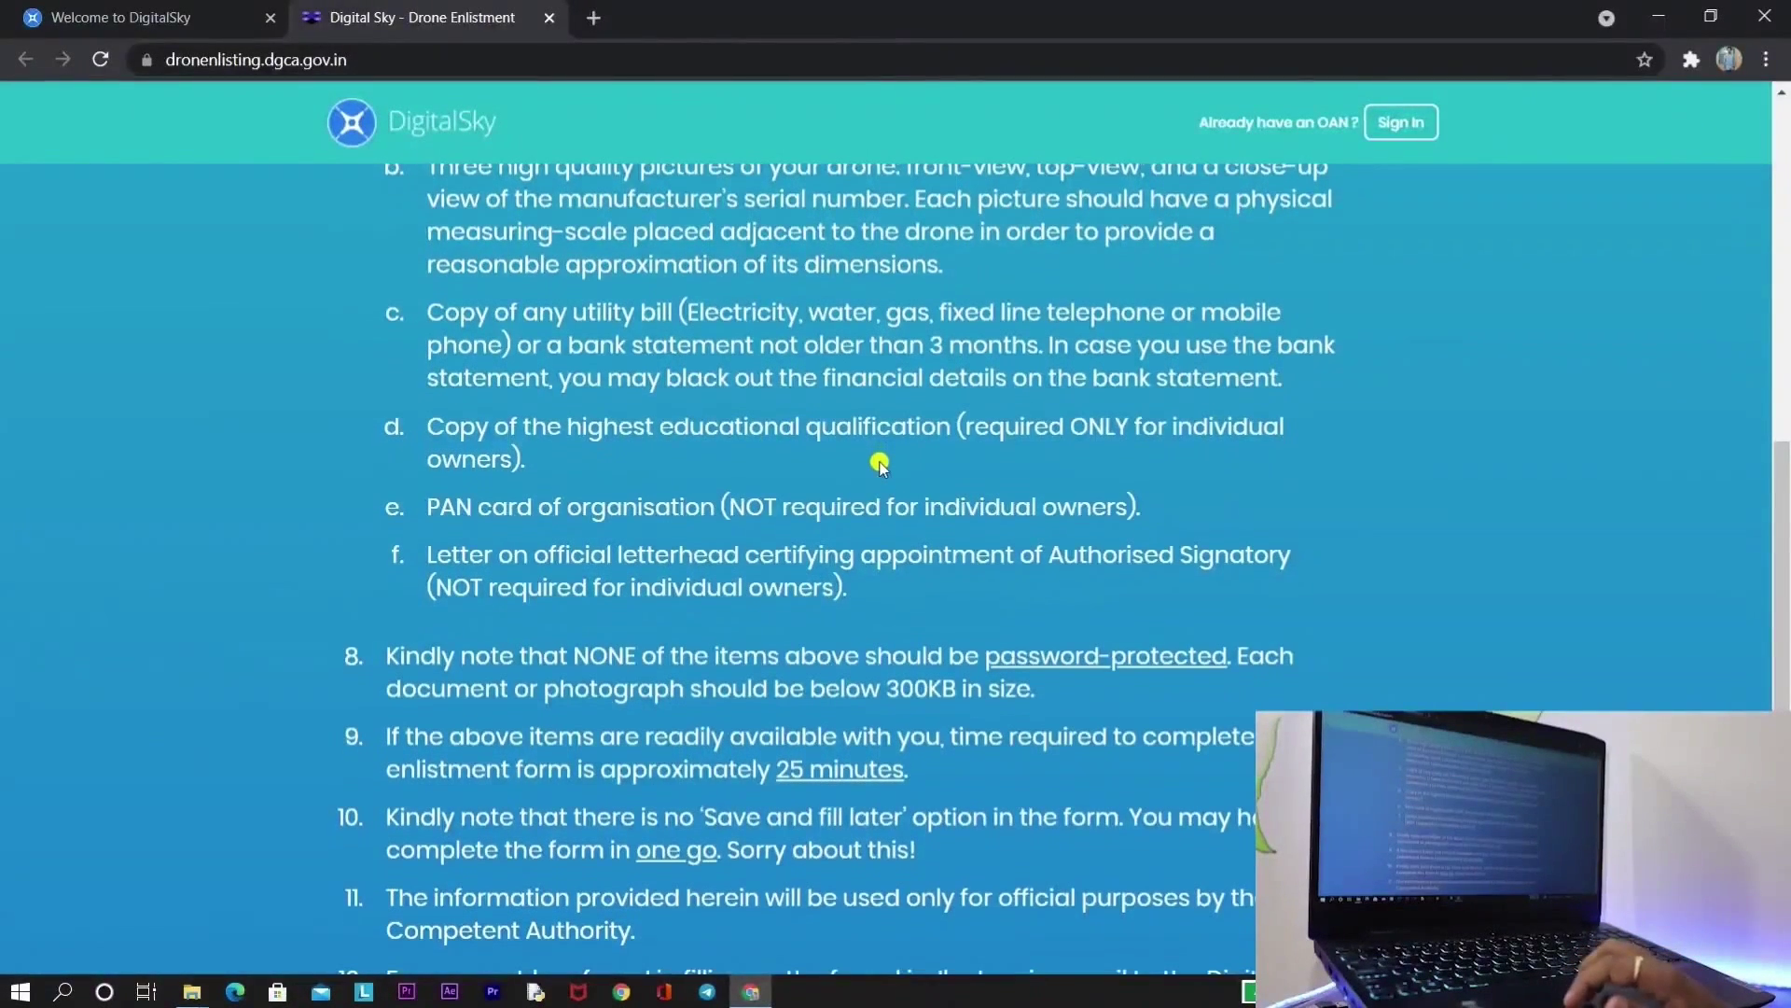
scroll(879, 464, "down", 1)
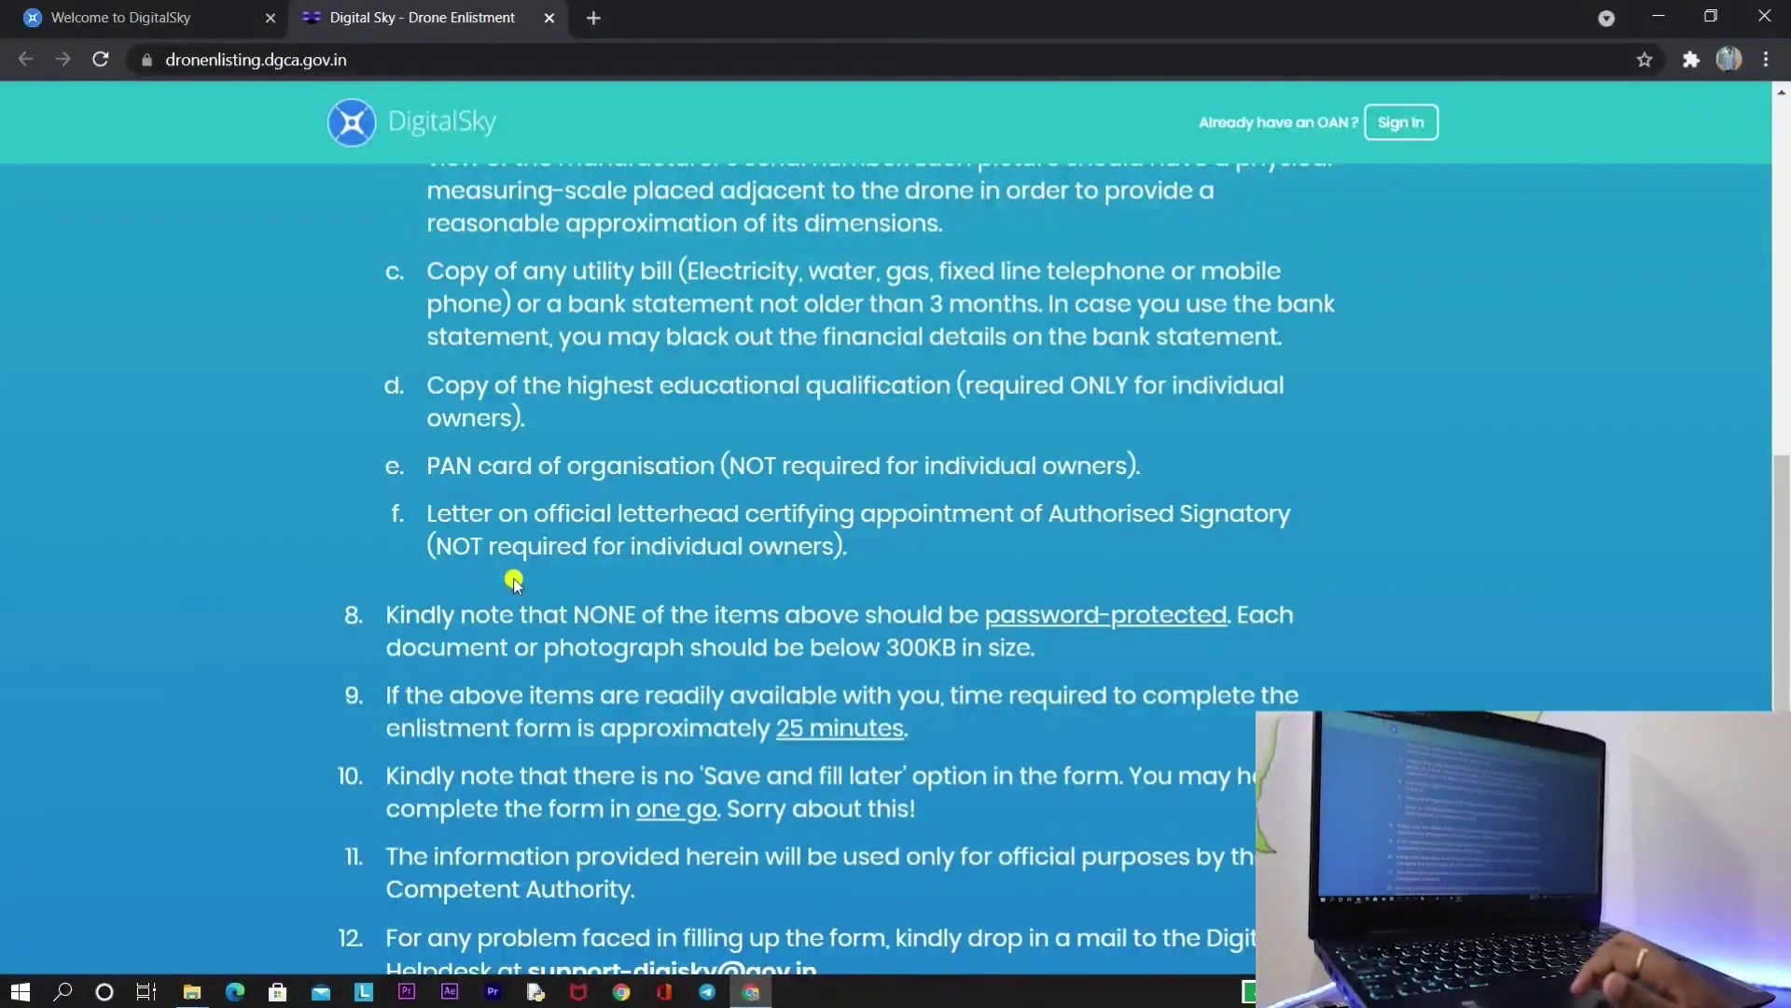
scroll(514, 581, "down", 2)
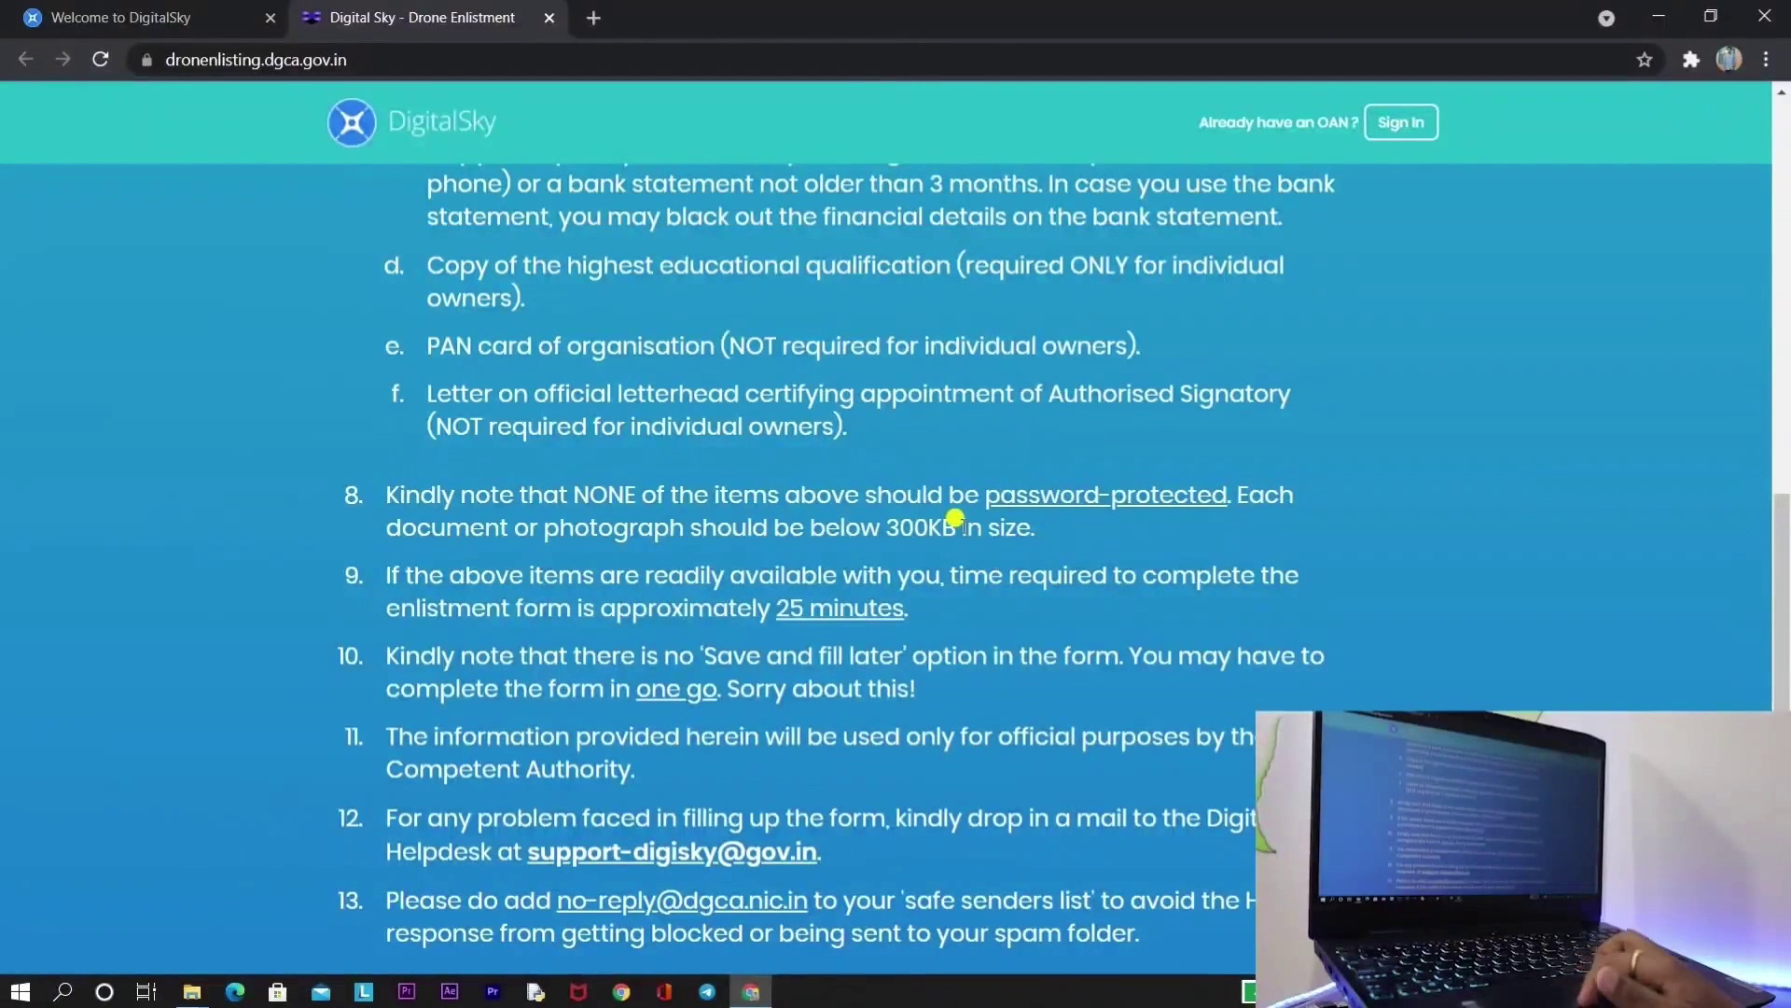
left_click_drag(956, 521, 883, 524)
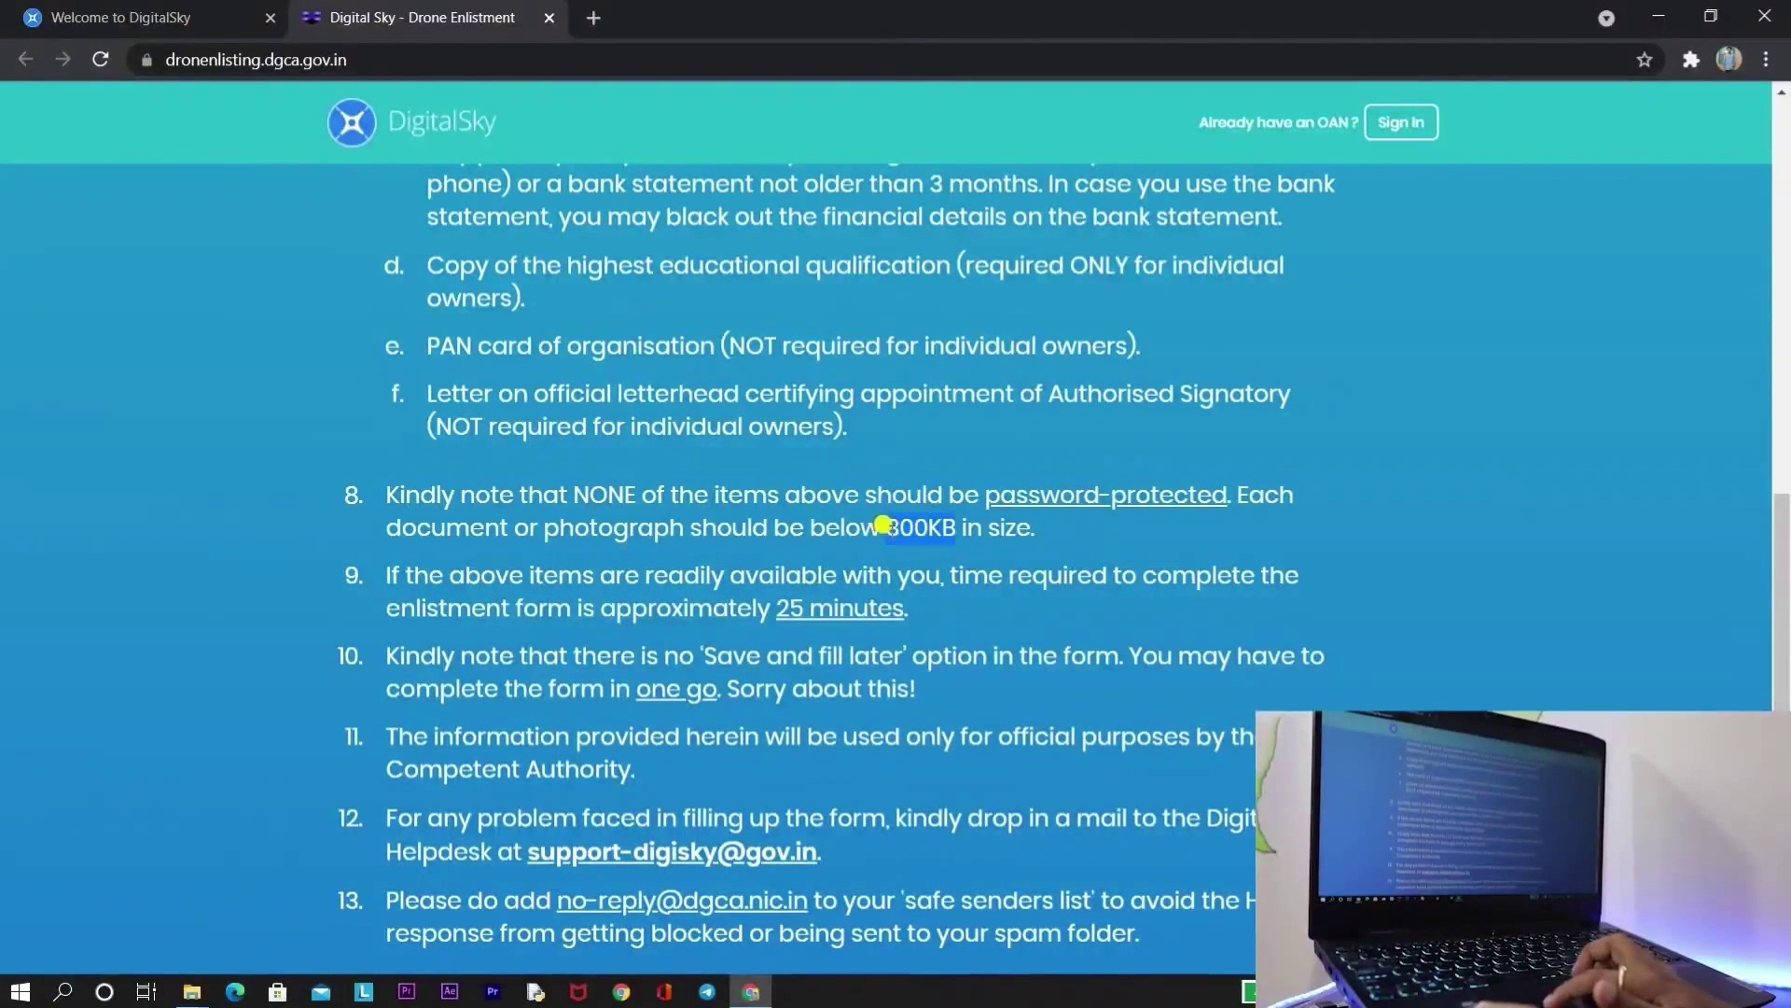
left_click(924, 561)
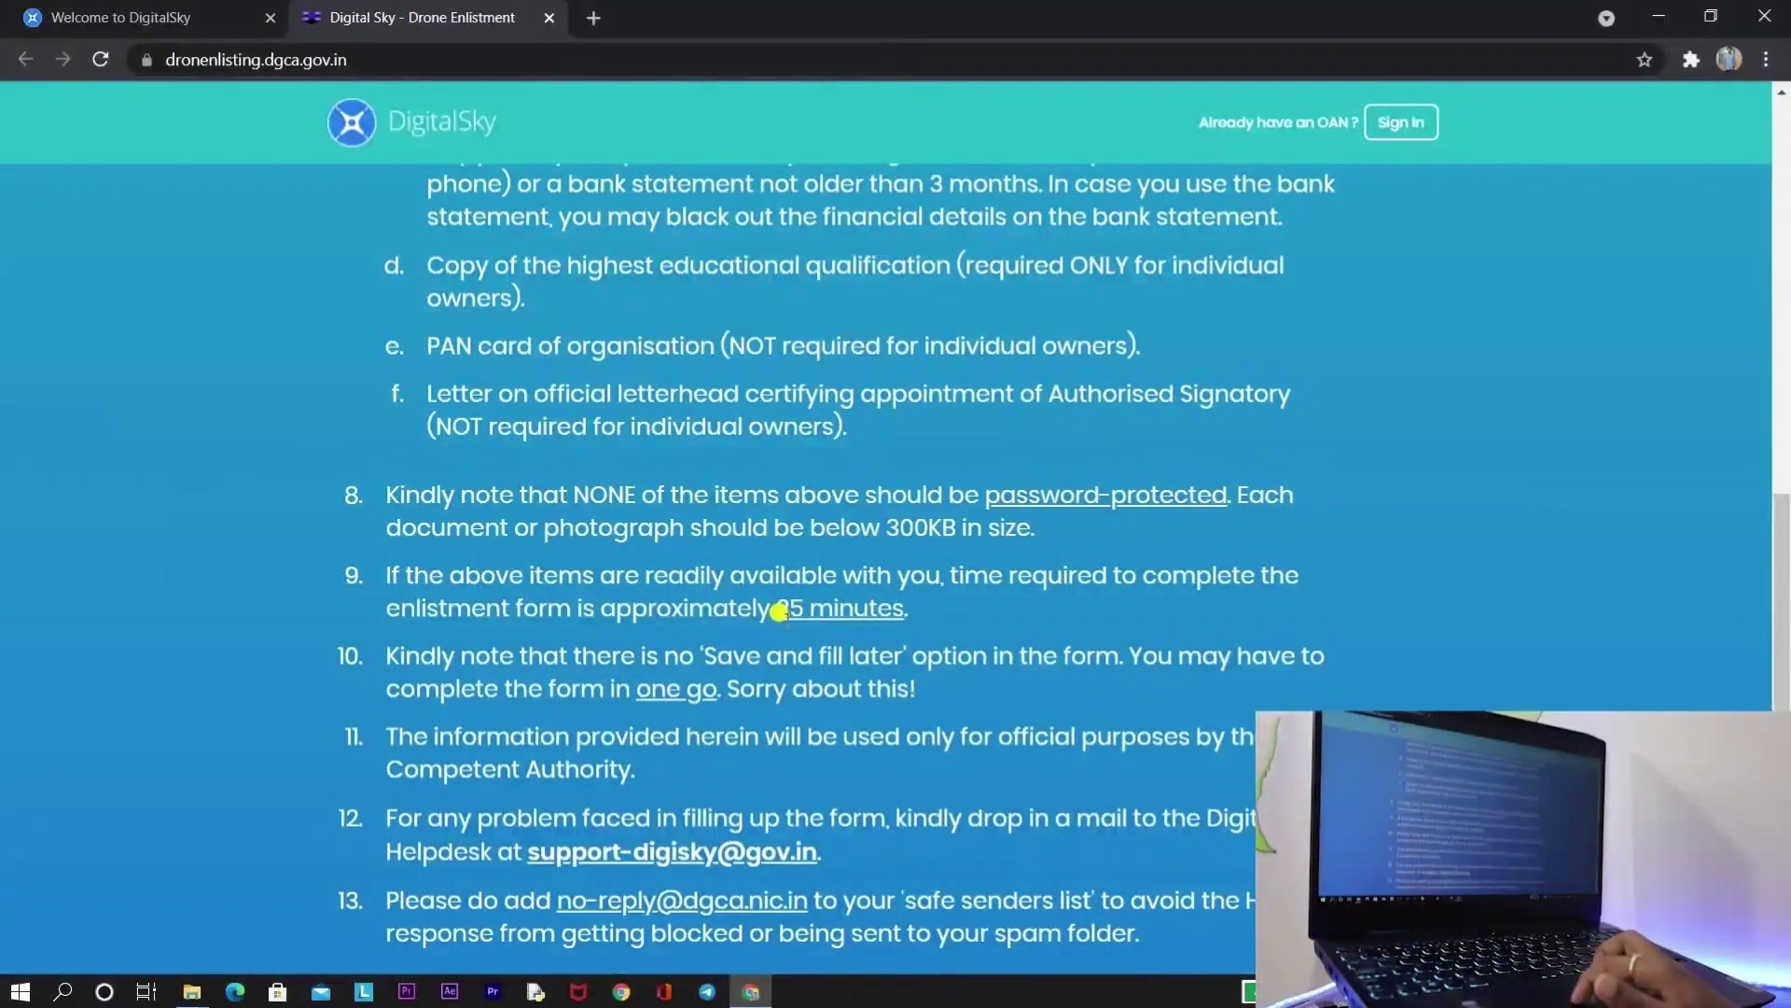
scroll(776, 637, "down", 1)
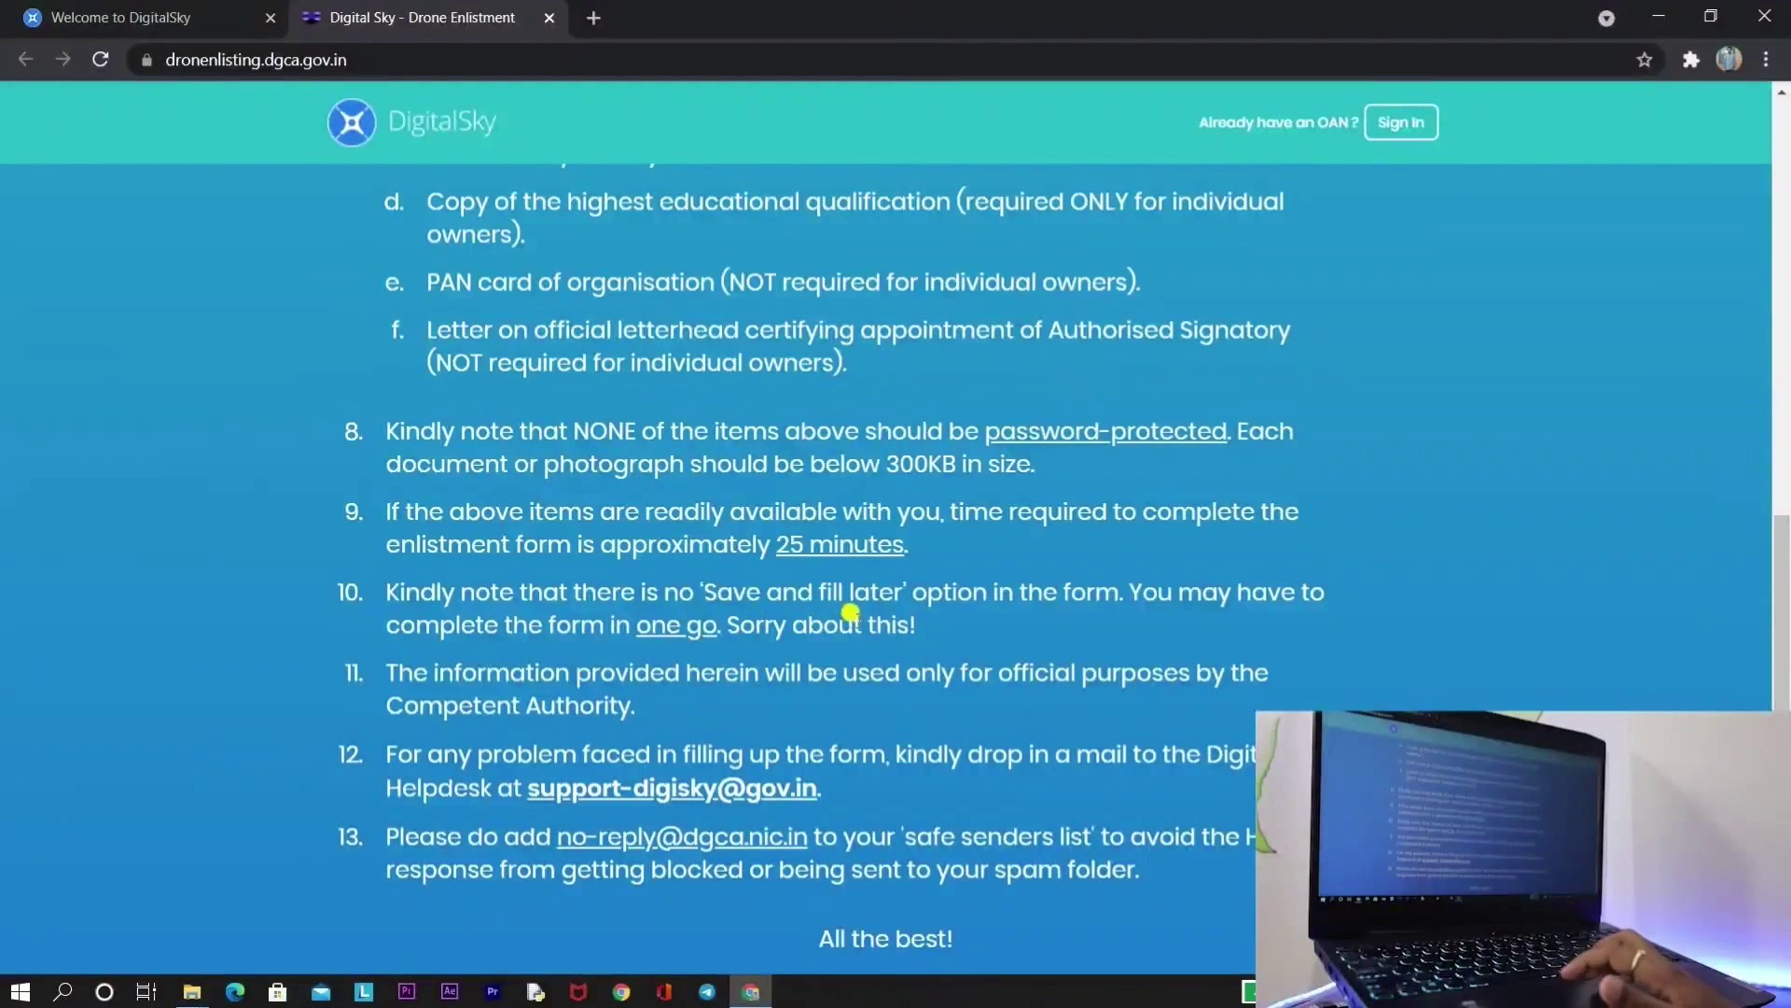
scroll(942, 637, "down", 3)
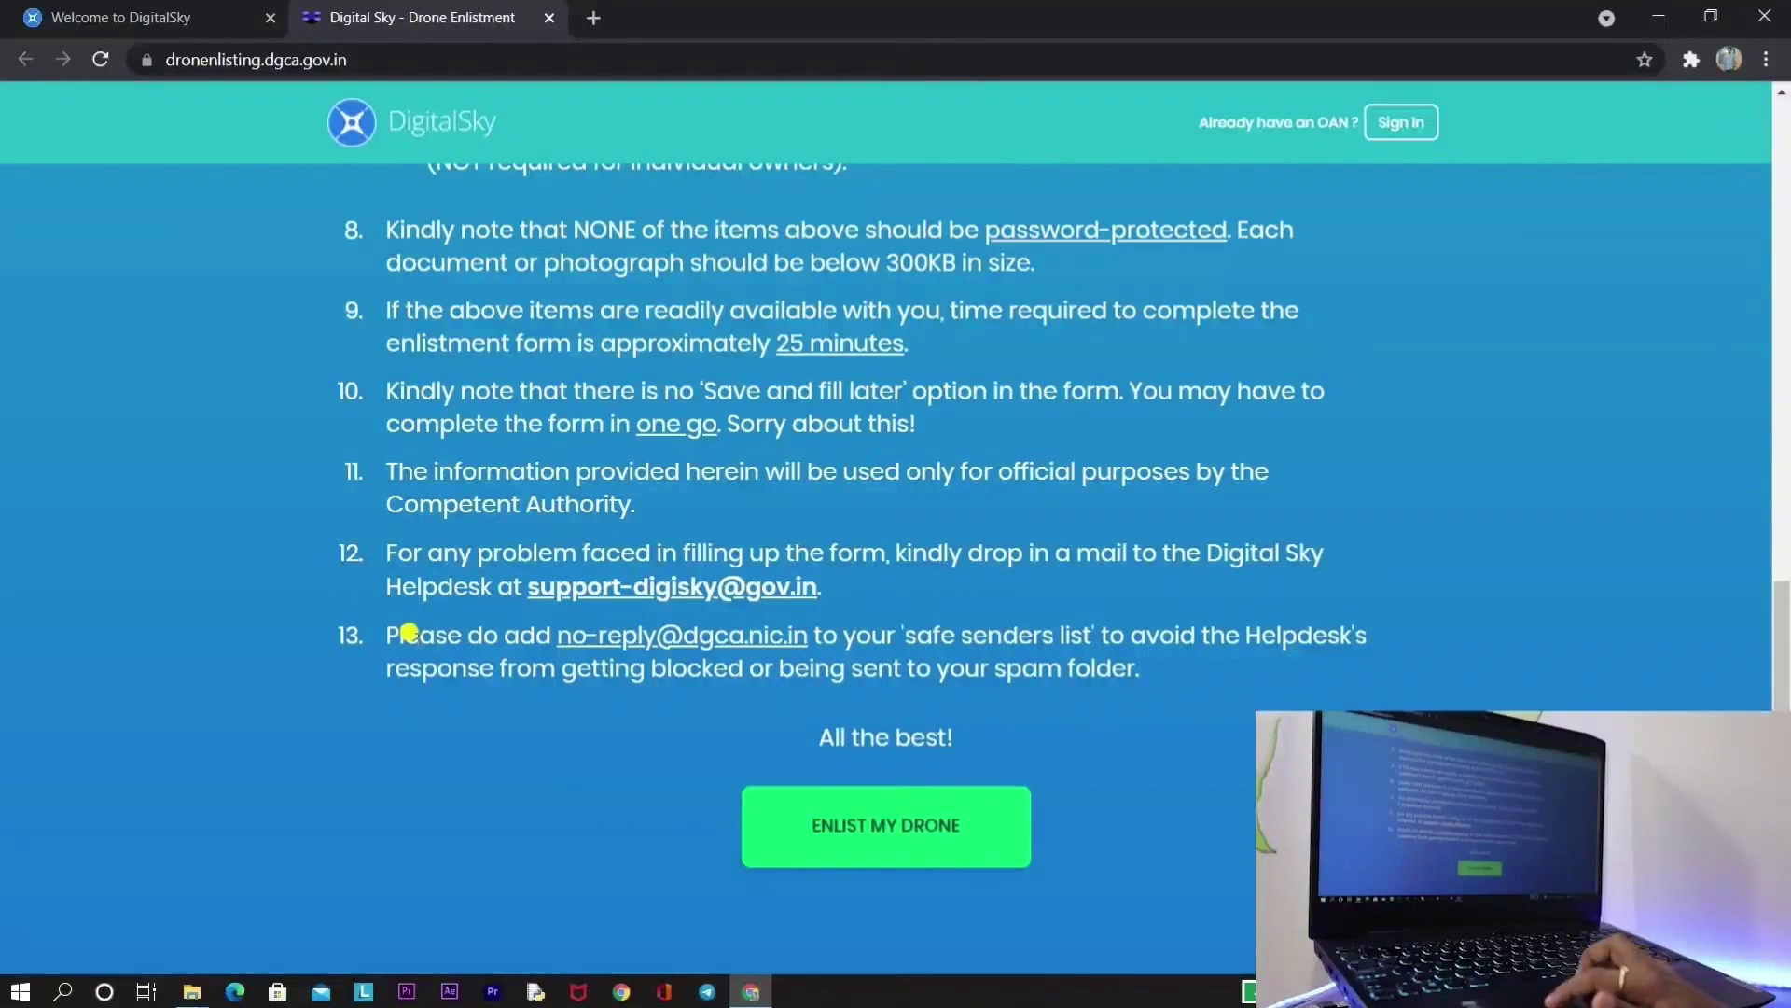
scroll(409, 634, "down", 1)
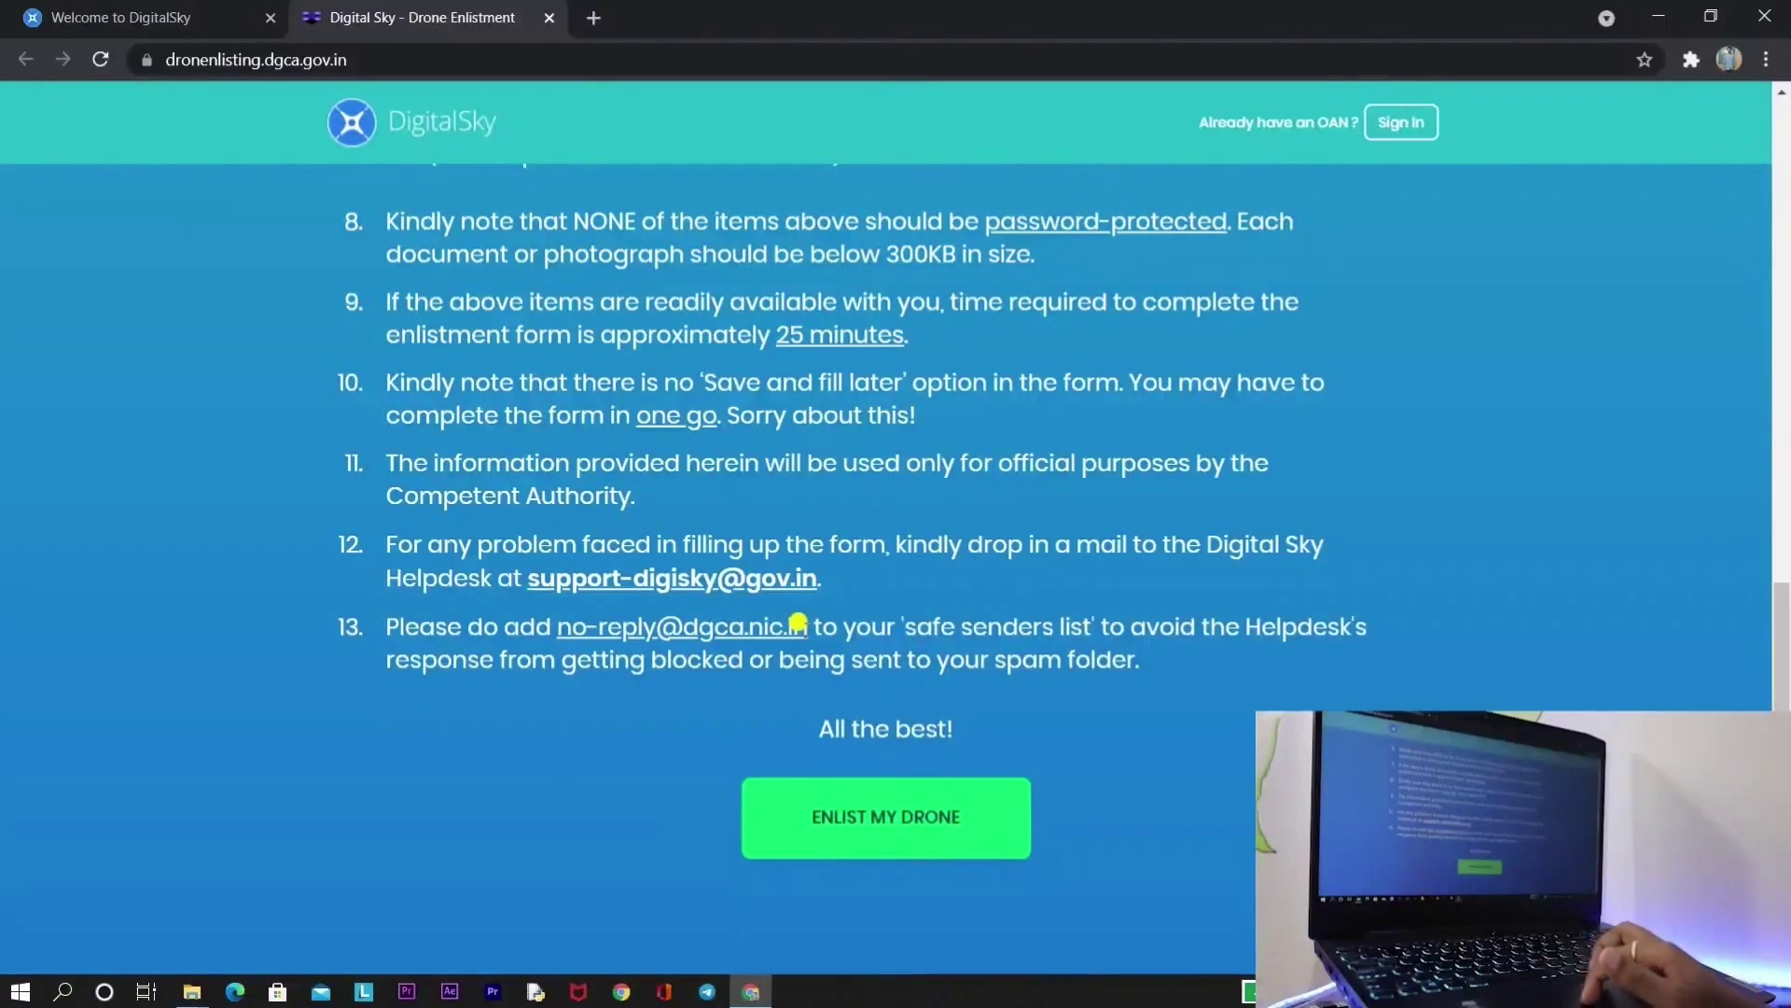
scroll(993, 627, "down", 1)
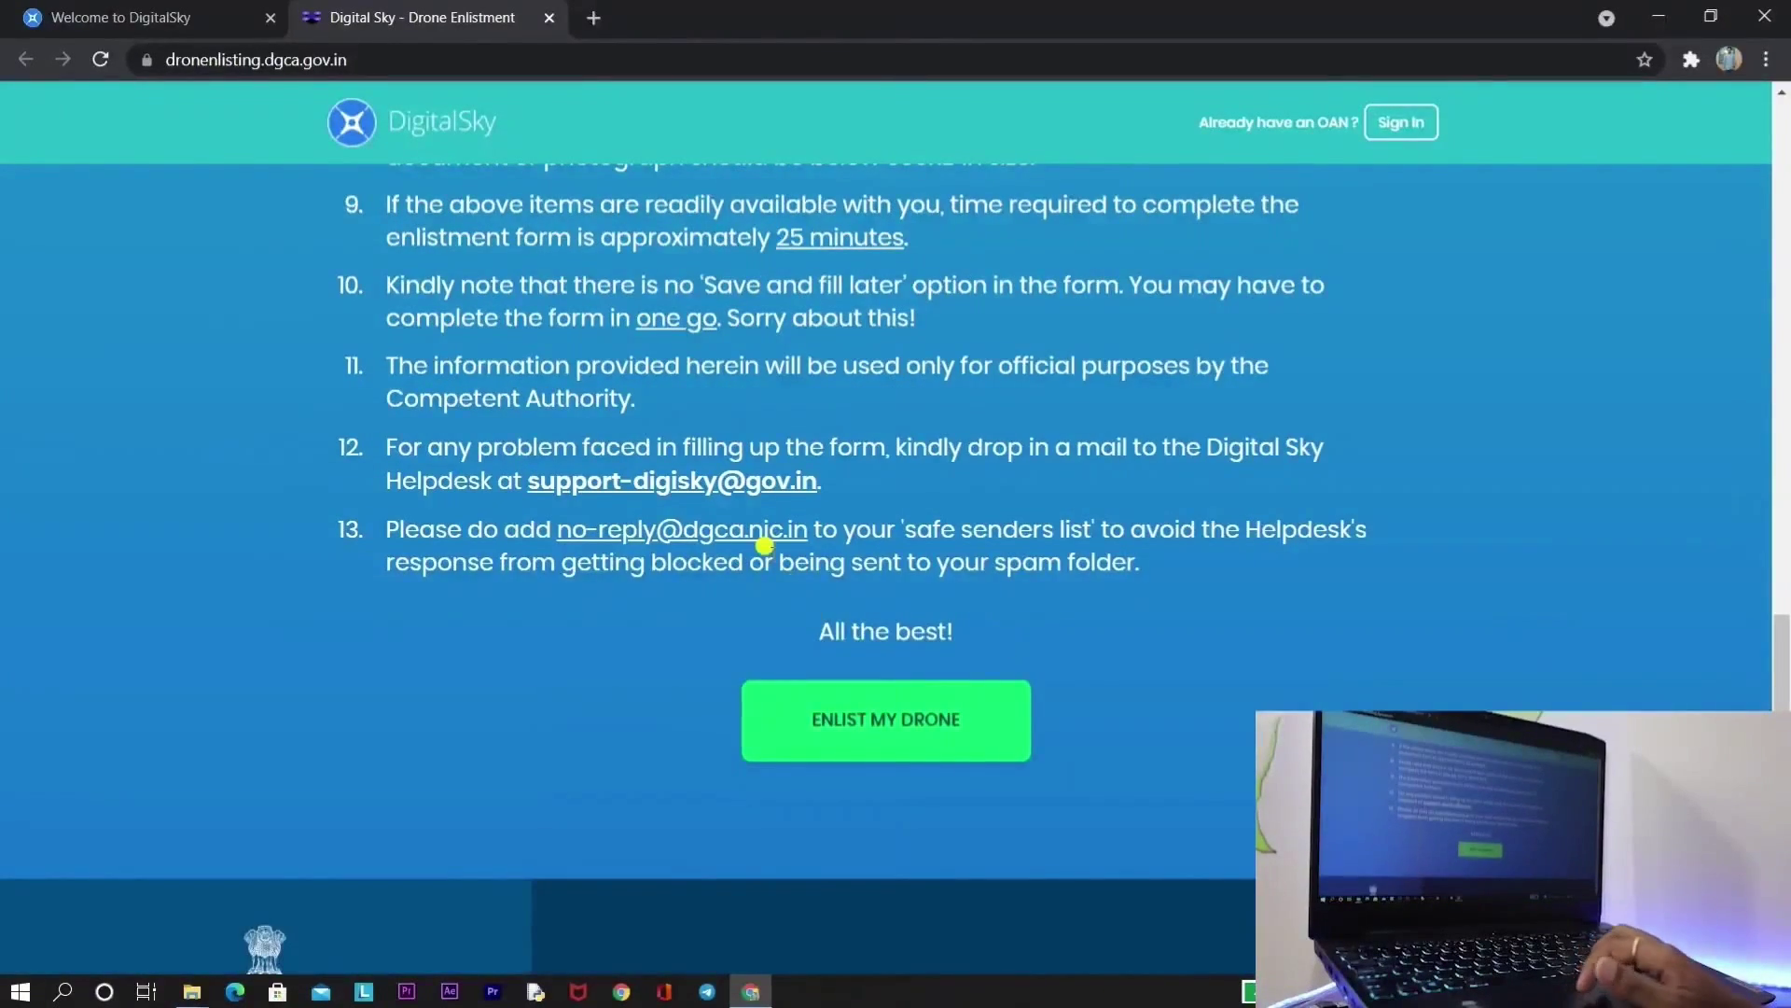
scroll(772, 546, "up", 10)
scroll(772, 557, "up", 4)
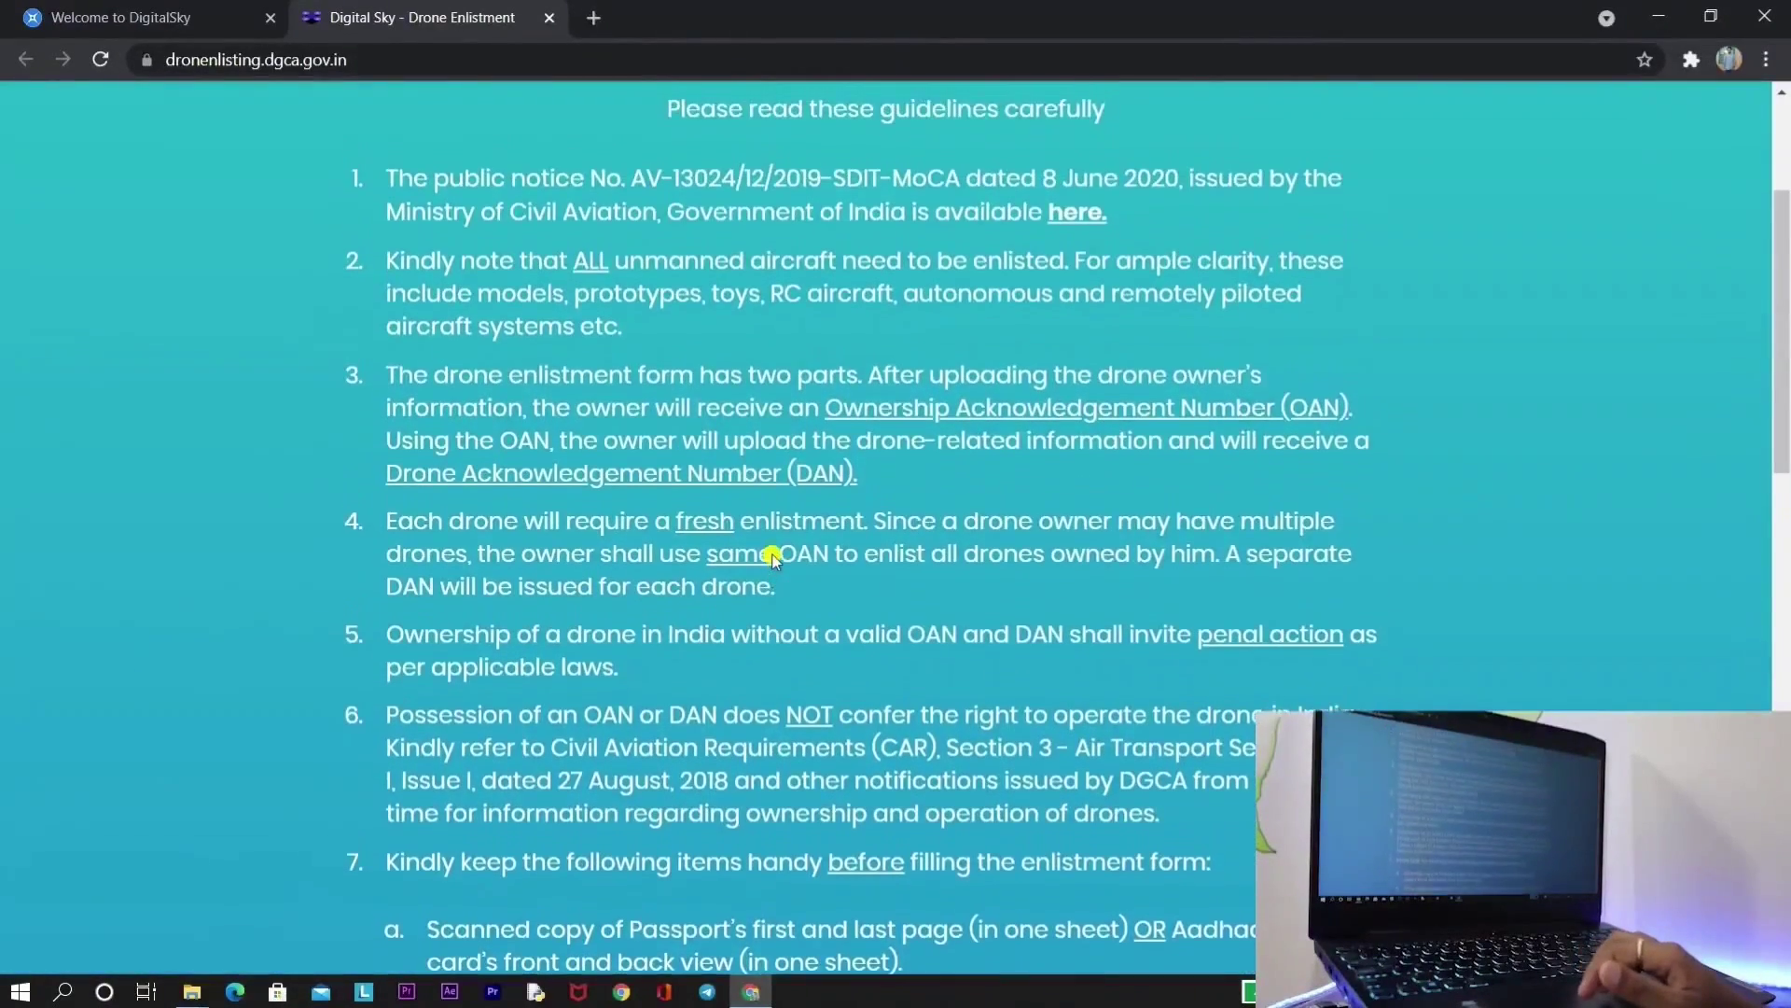
Scroll the guidelines down to ENLIST MY DRONE, then switch to the digitalsky folder in File Explorer
scroll(607, 378, "down", 12)
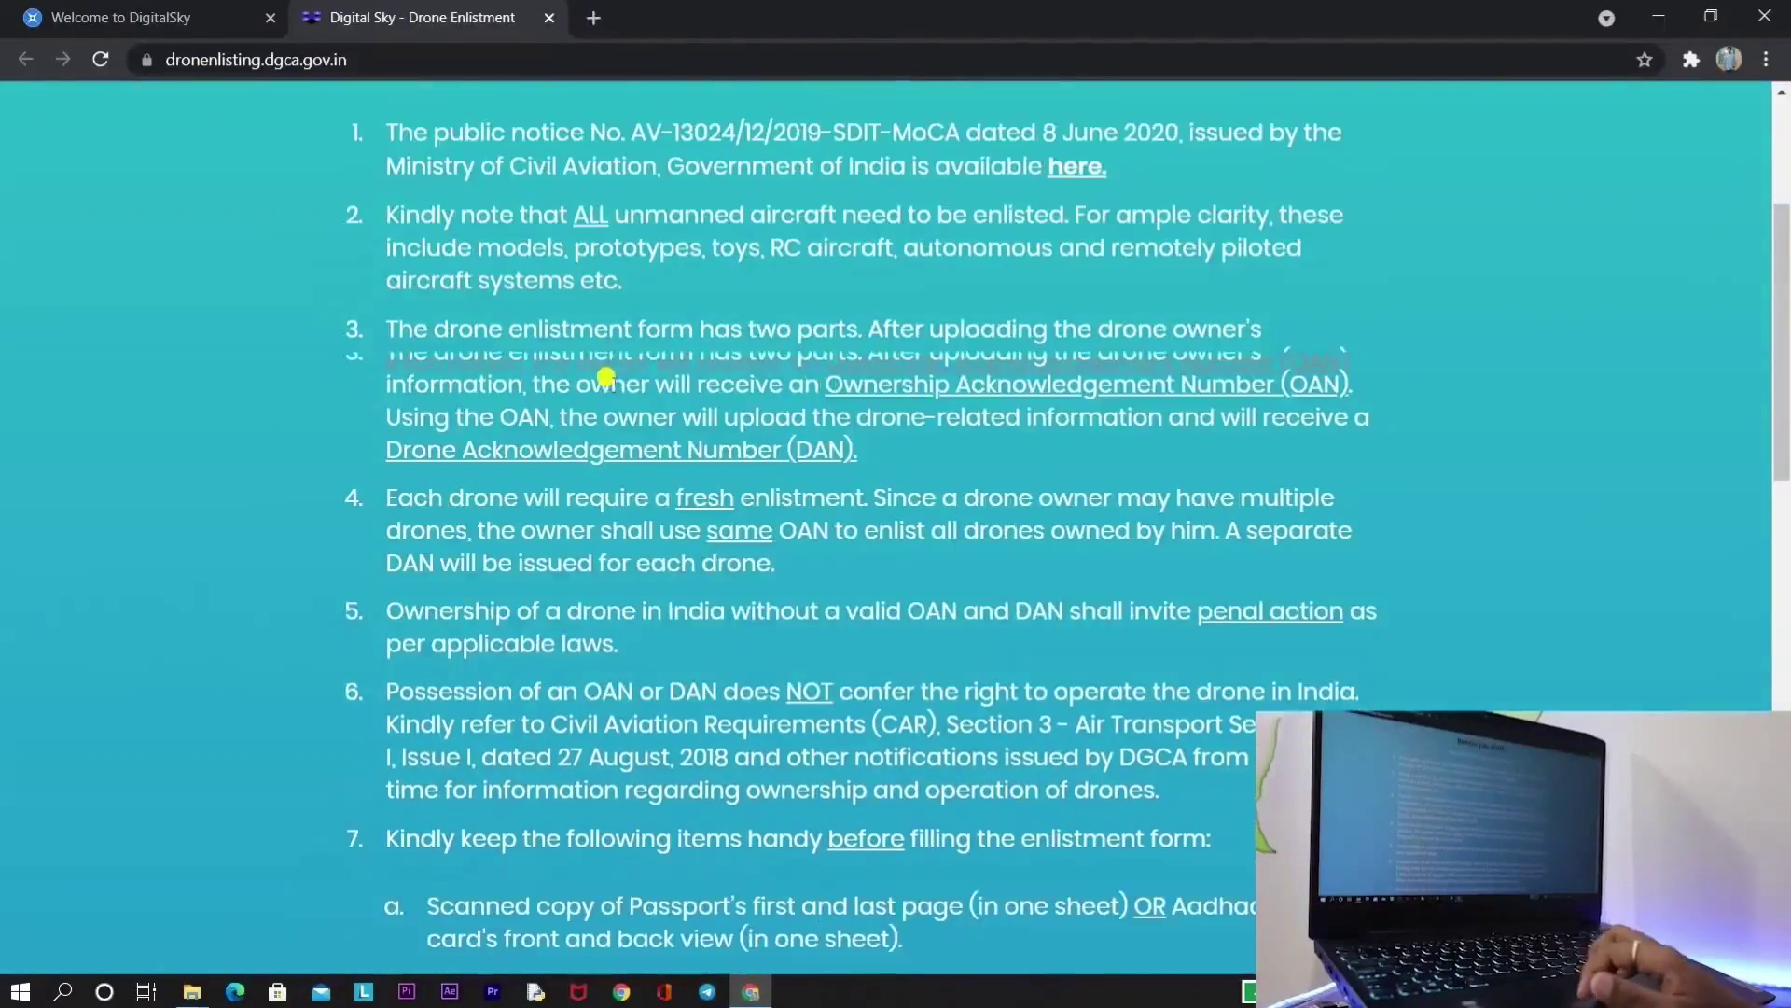
scroll(602, 378, "down", 3)
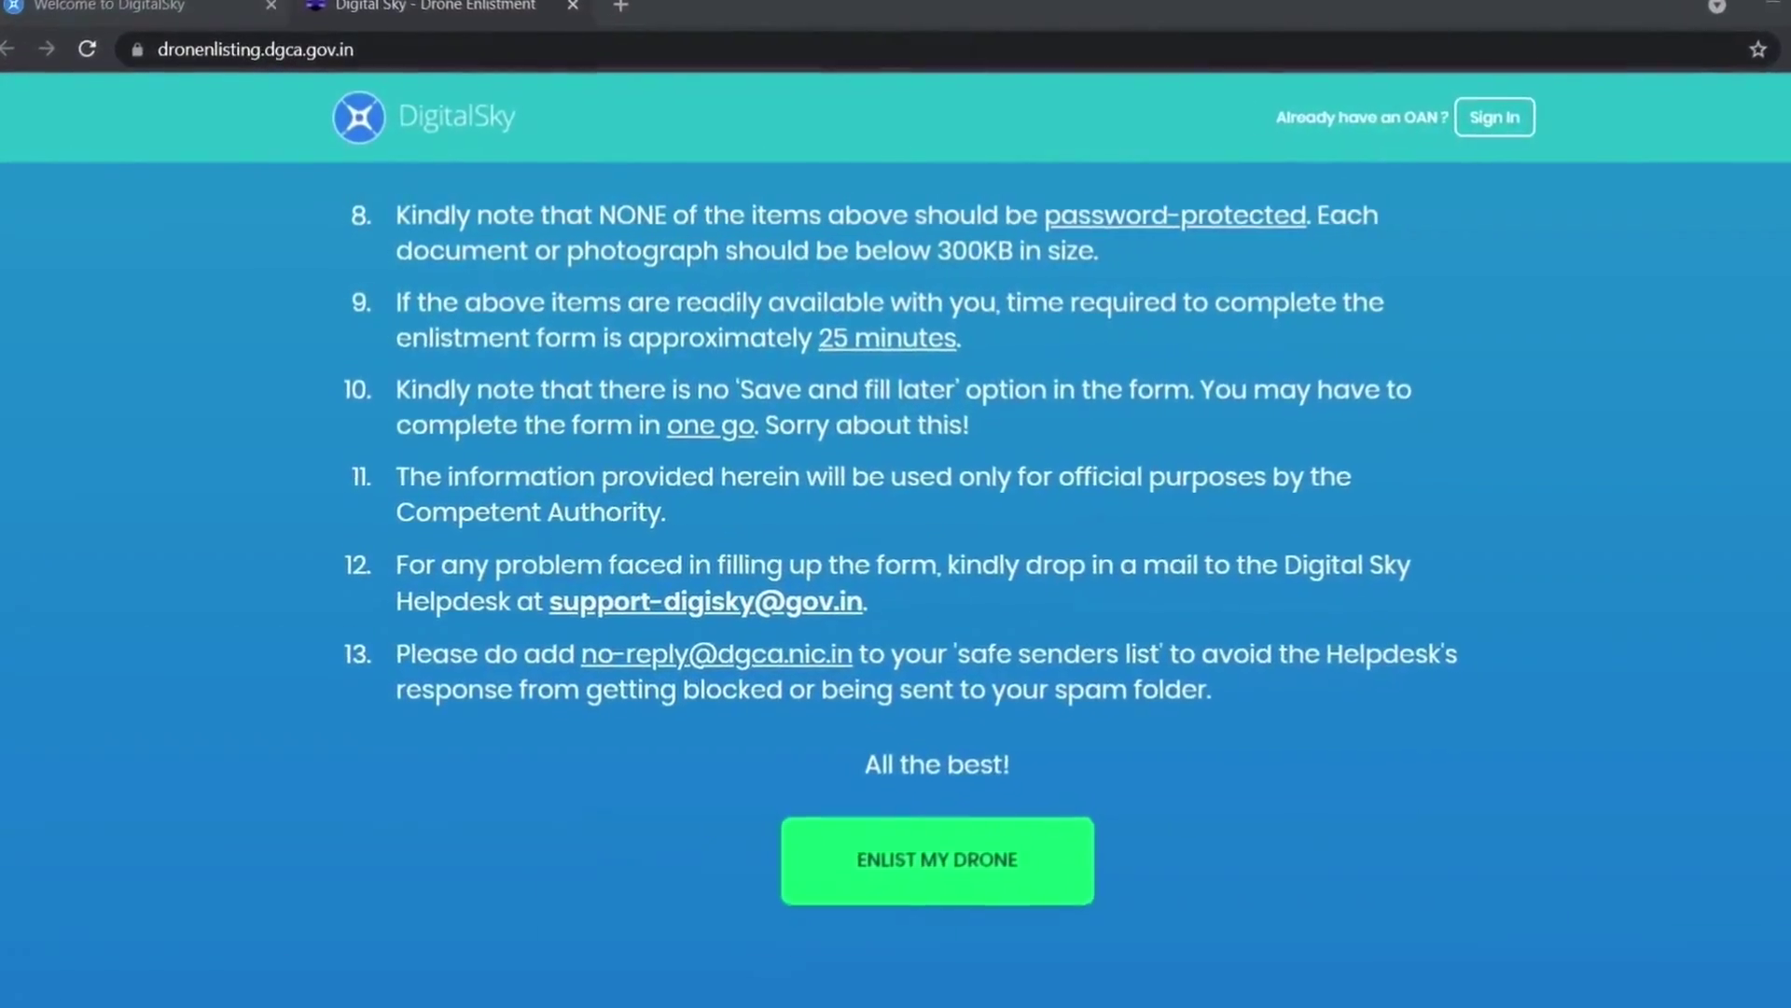
left_click(121, 933)
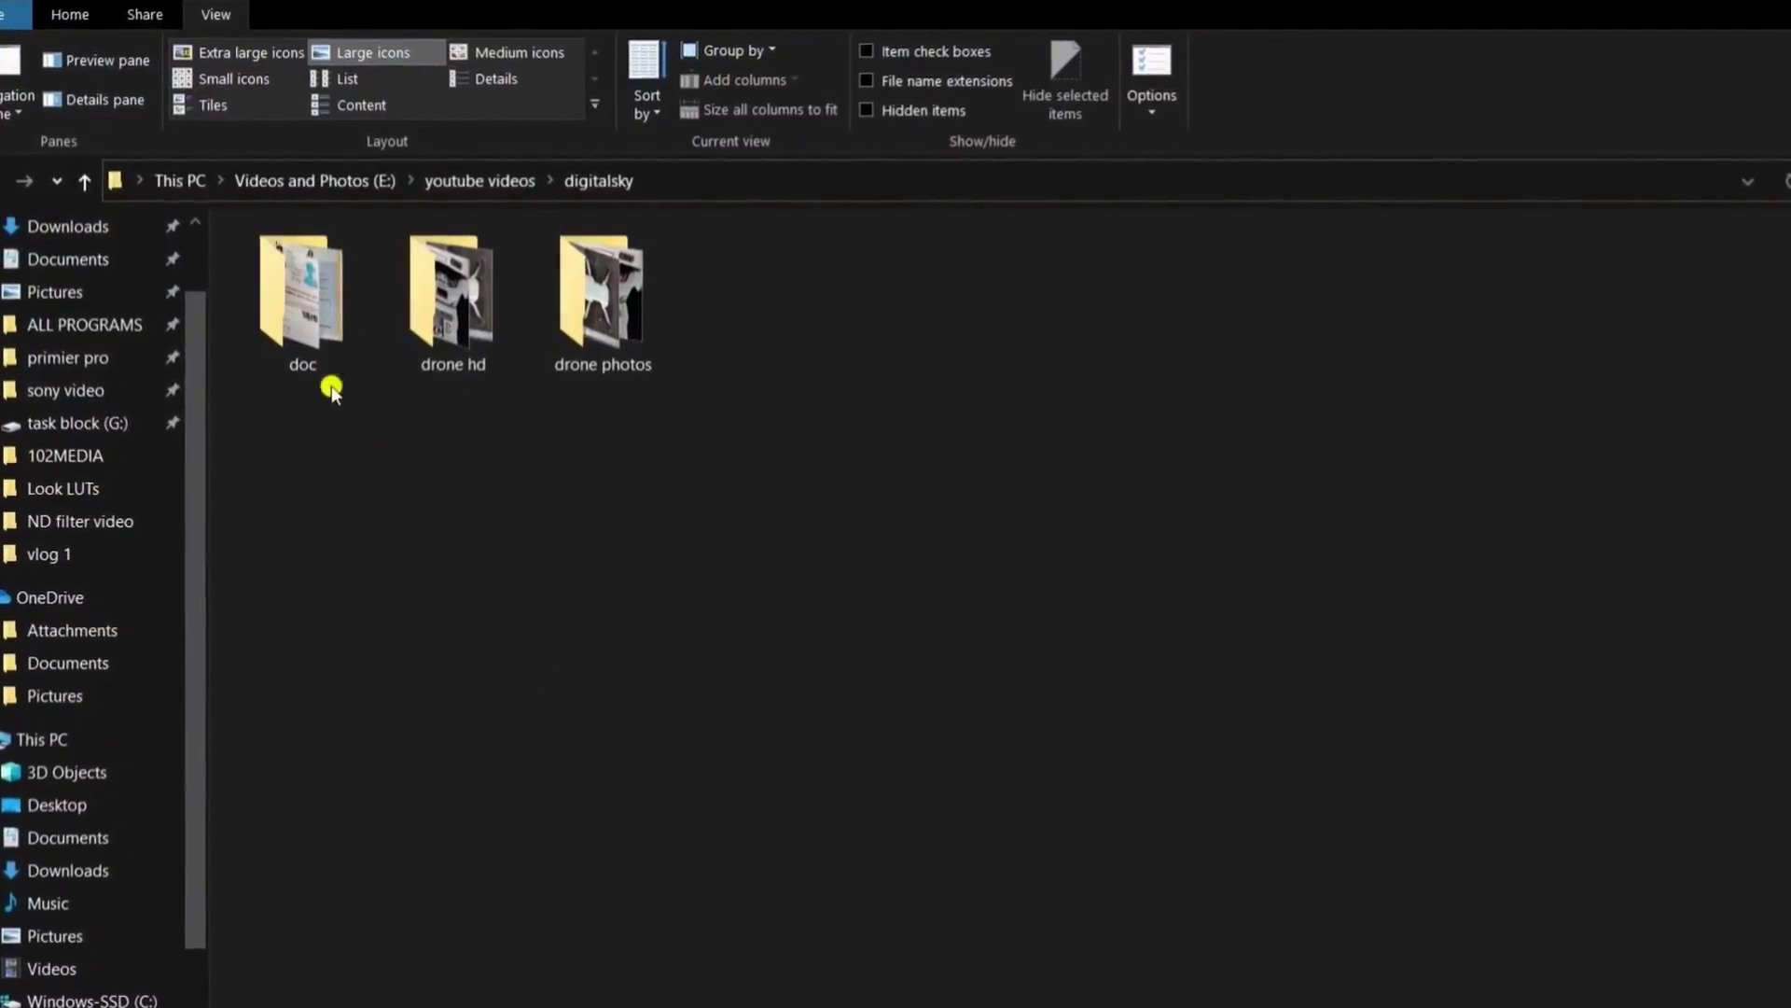
Browse the doc and drone hd subfolders of the digitalsky folder
double_click(303, 317)
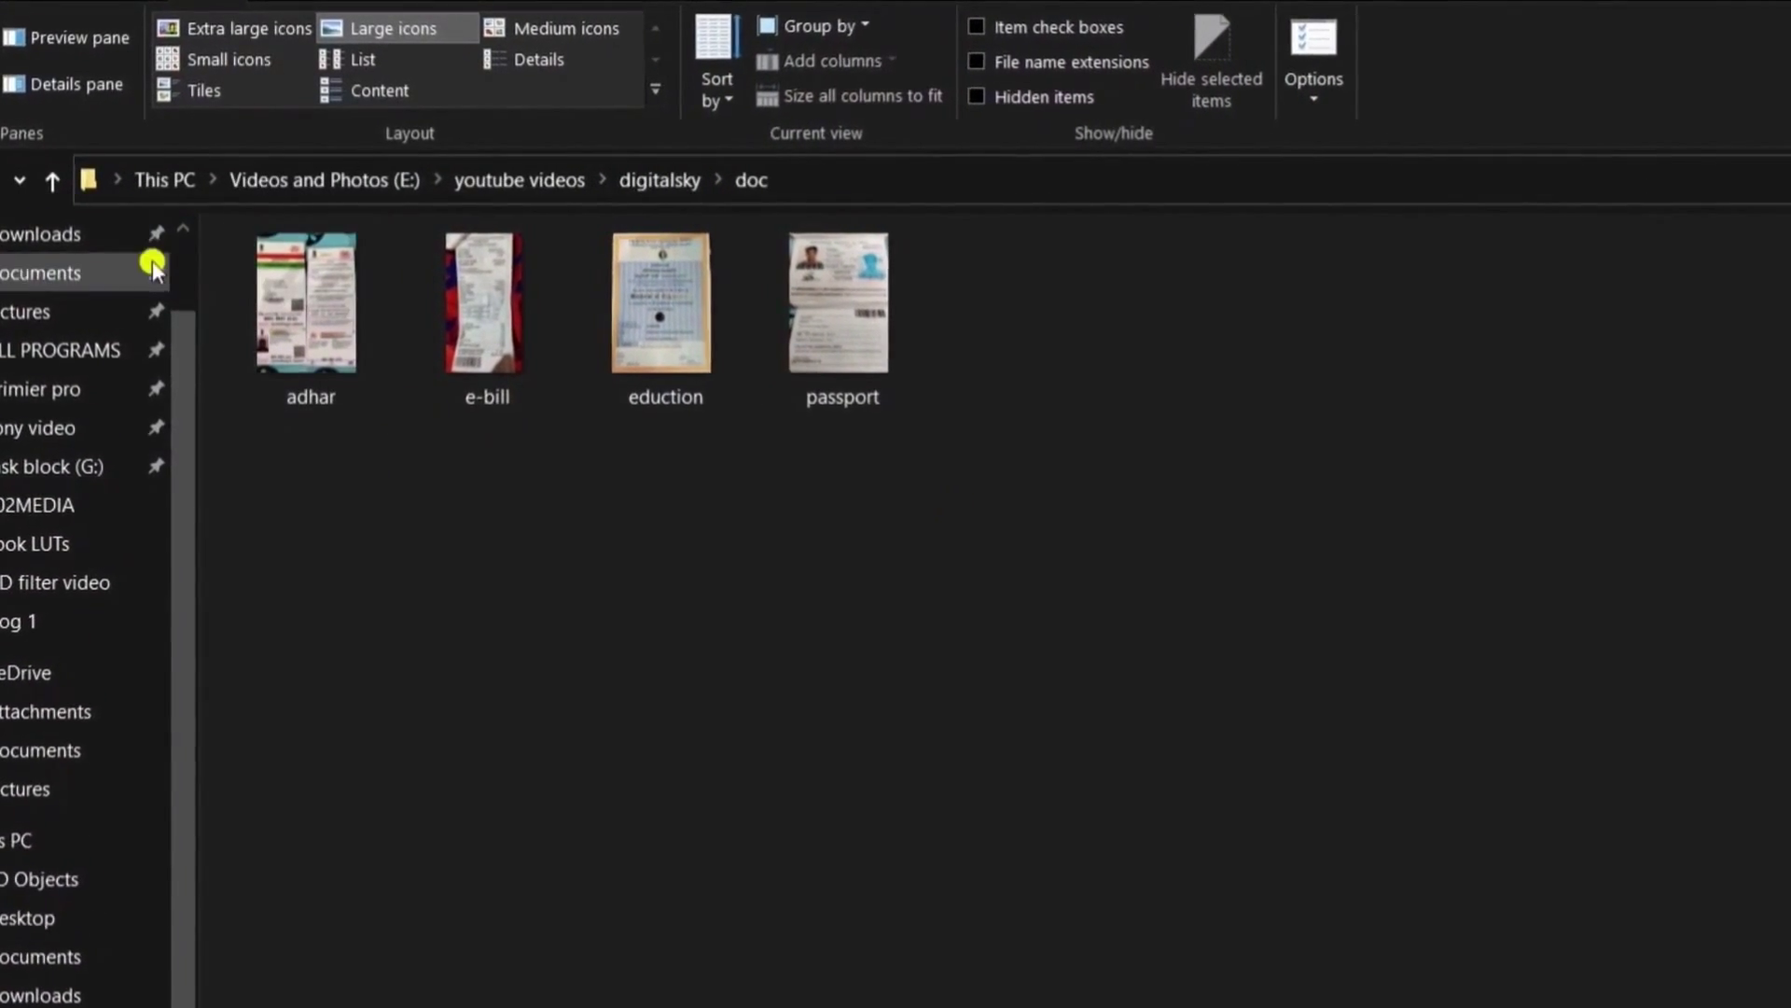
left_click(25, 182)
double_click(530, 439)
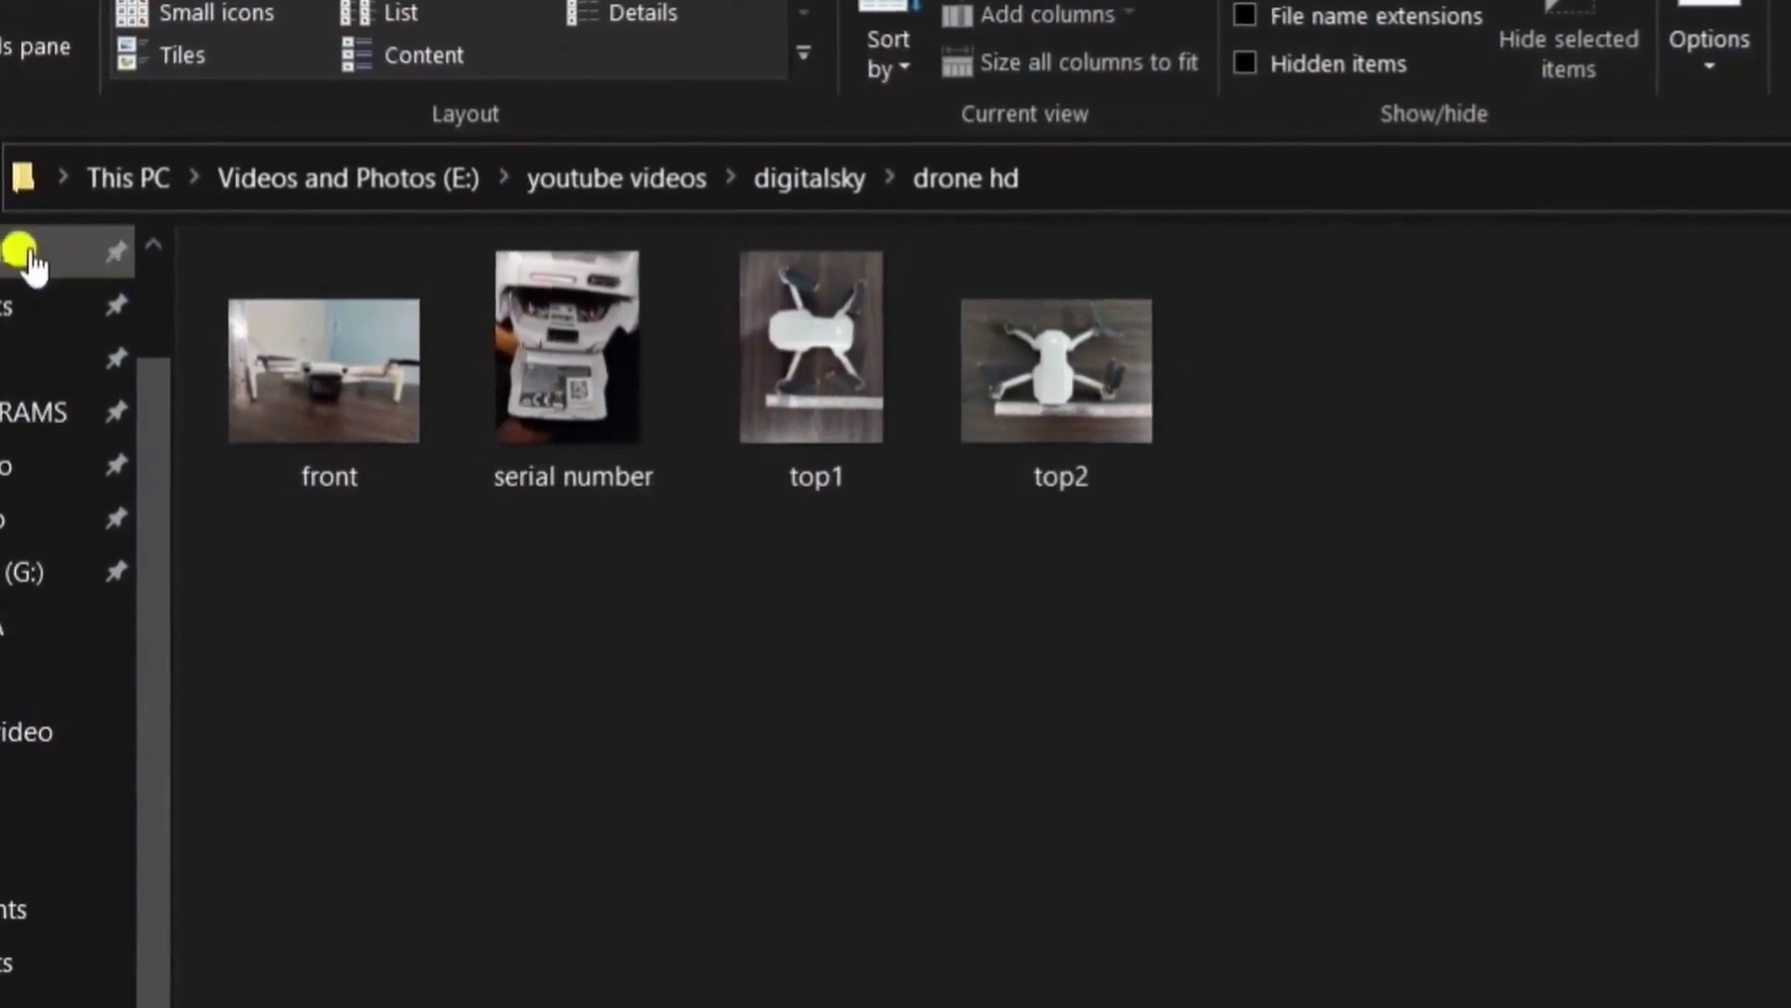
left_click(91, 174)
Check the adhar image's properties in the doc folder, confirming its 191 KB size
double_click(351, 271)
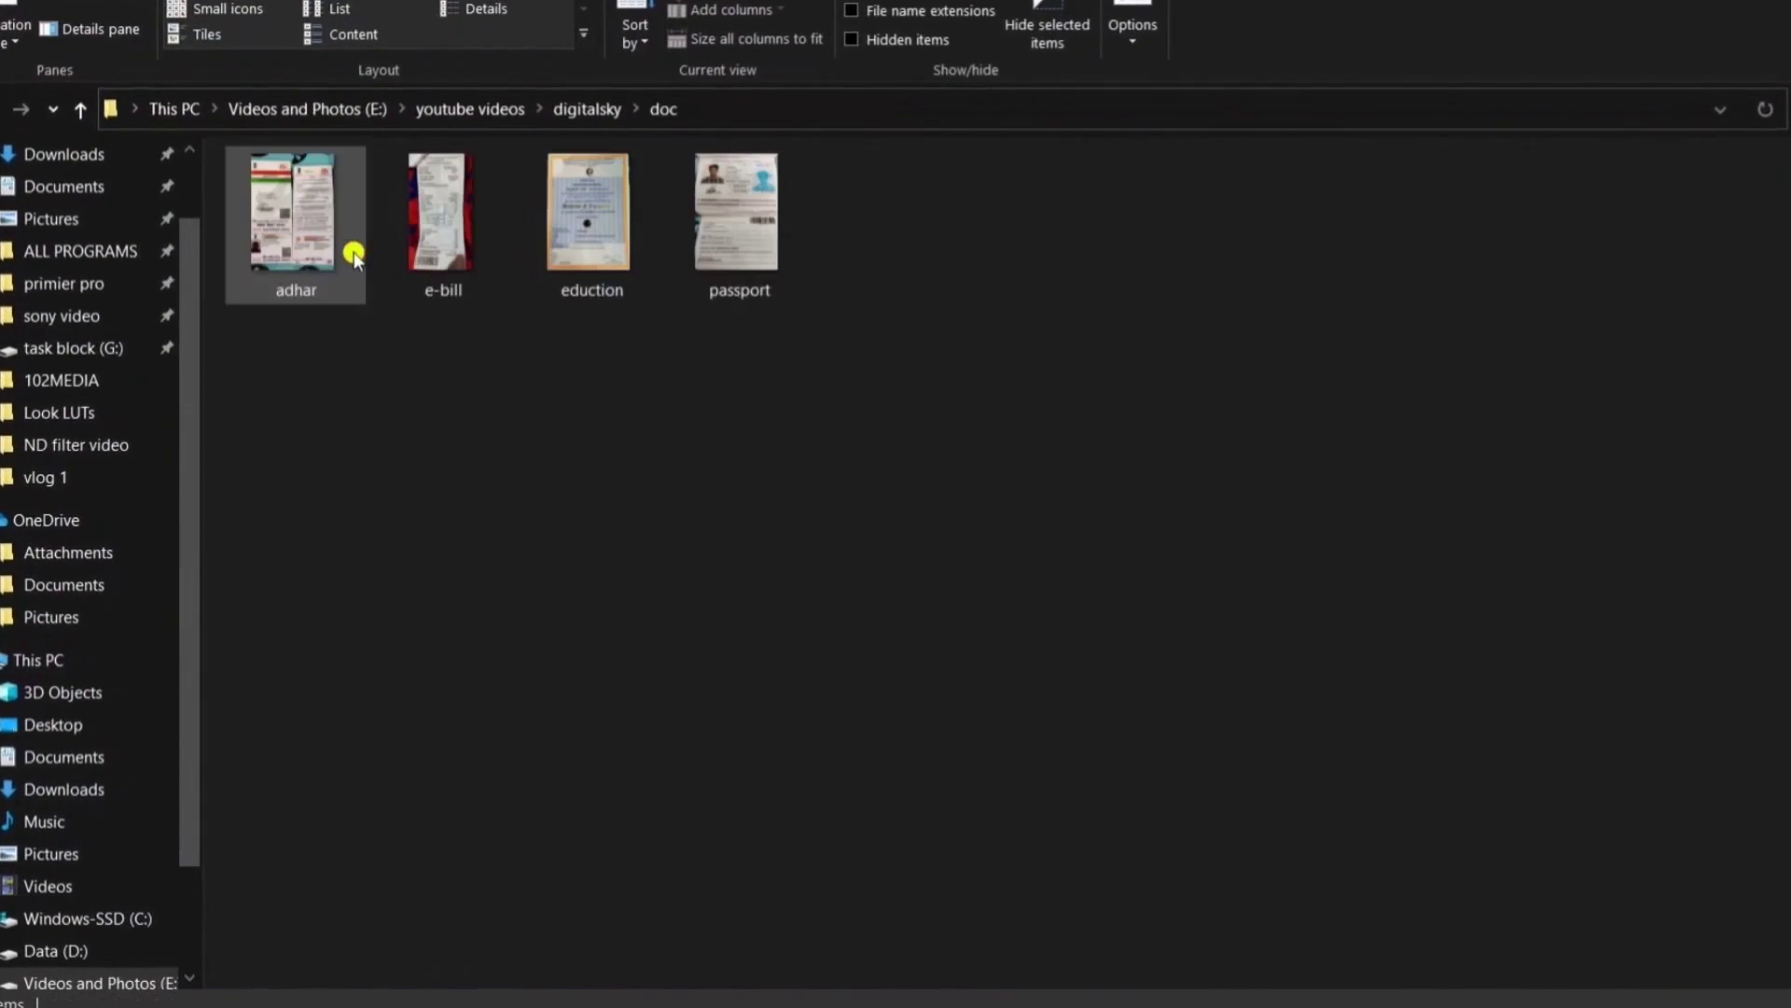
right_click(312, 238)
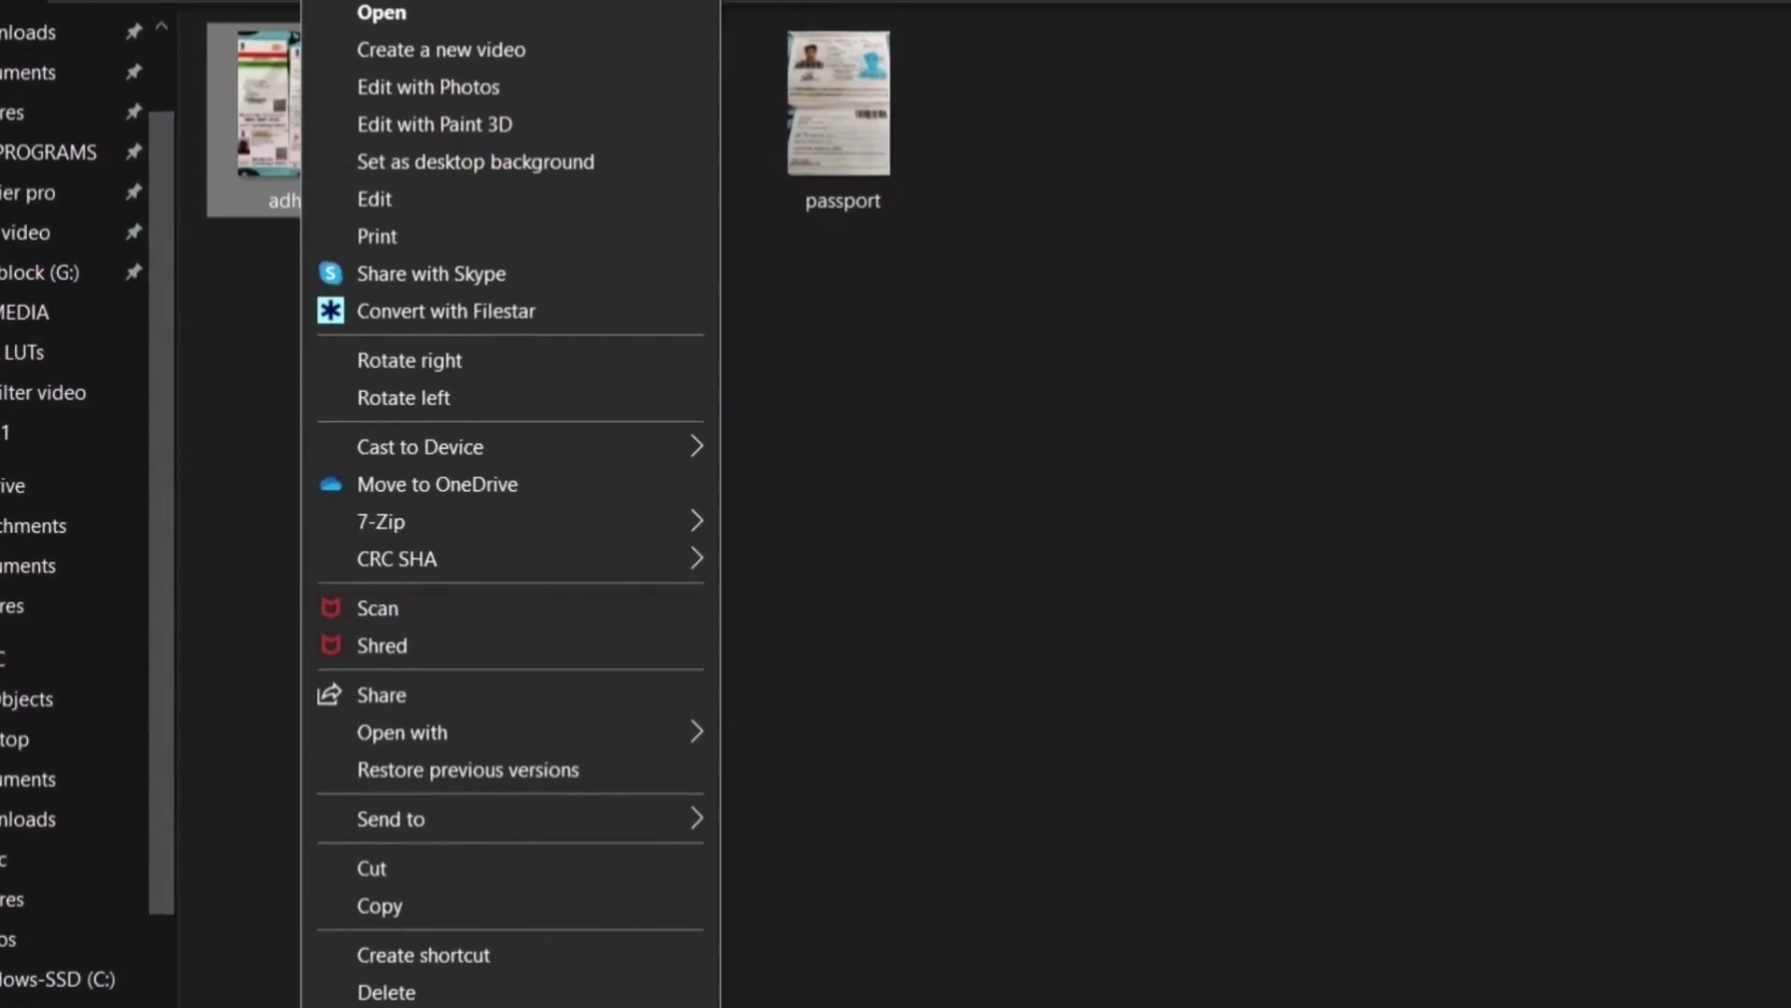
left_click(392, 1007)
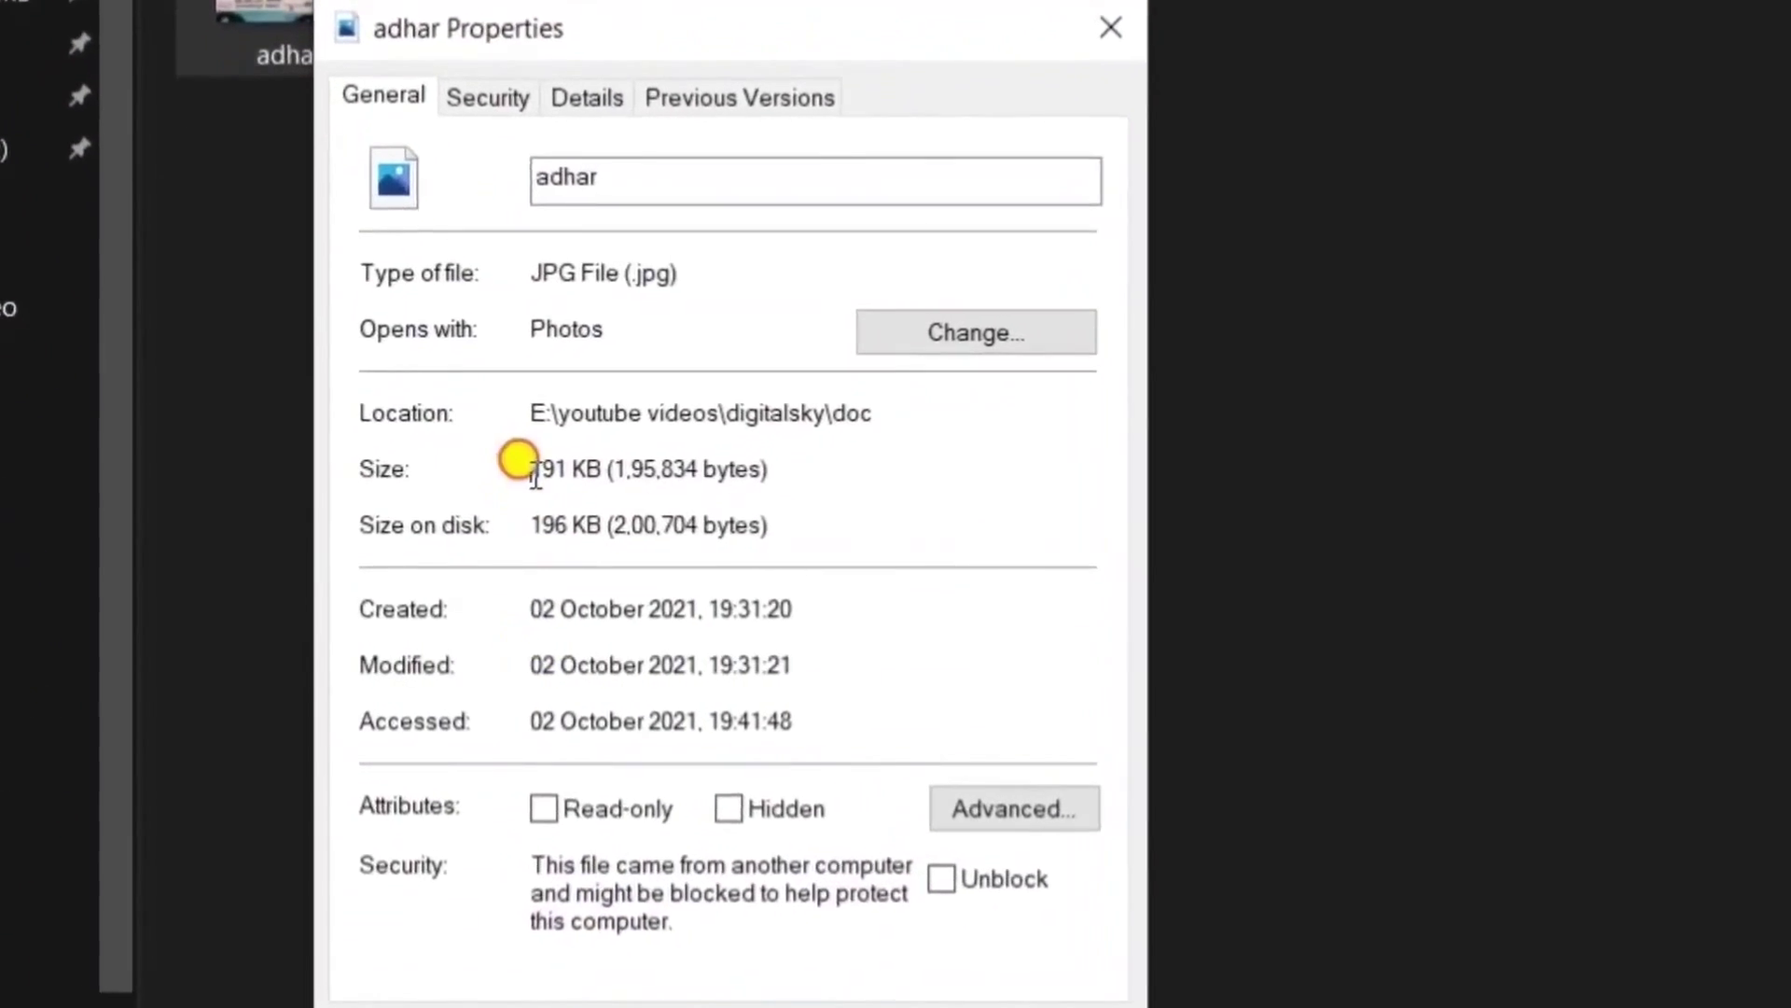
left_click_drag(535, 476, 602, 471)
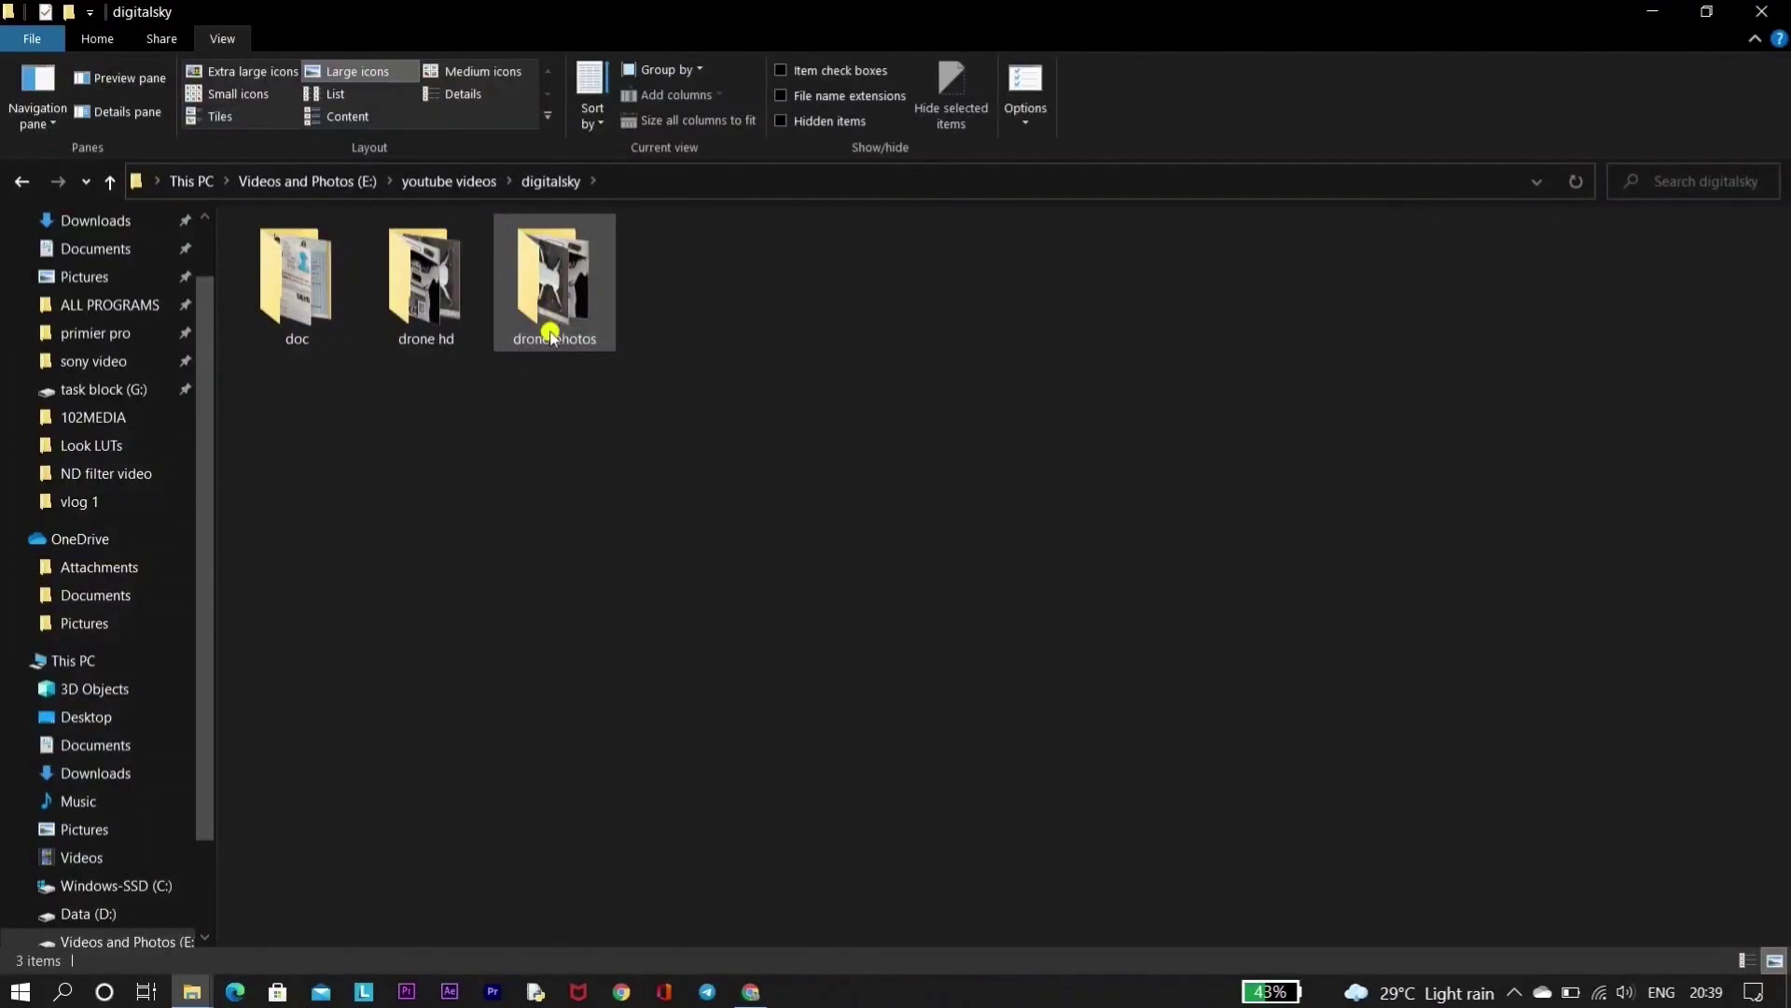
Start ENLIST MY DRONE registration and autofill the name, email and mobile number
left_click(749, 990)
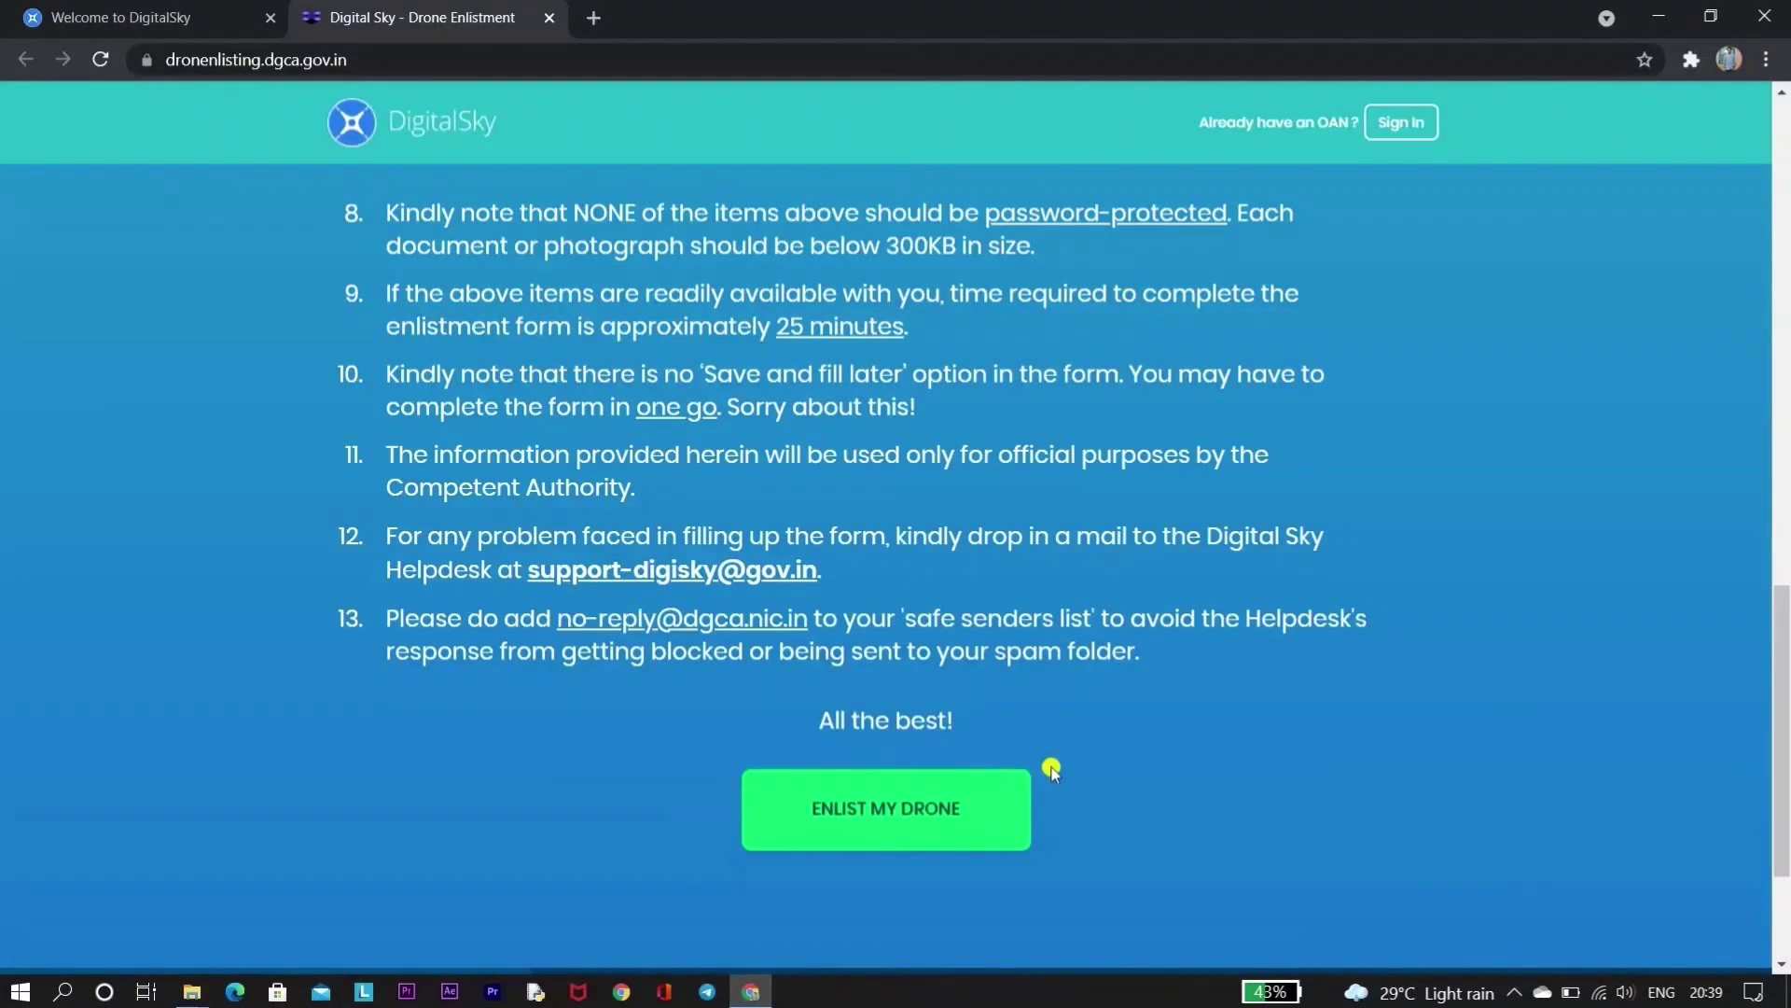
left_click(940, 808)
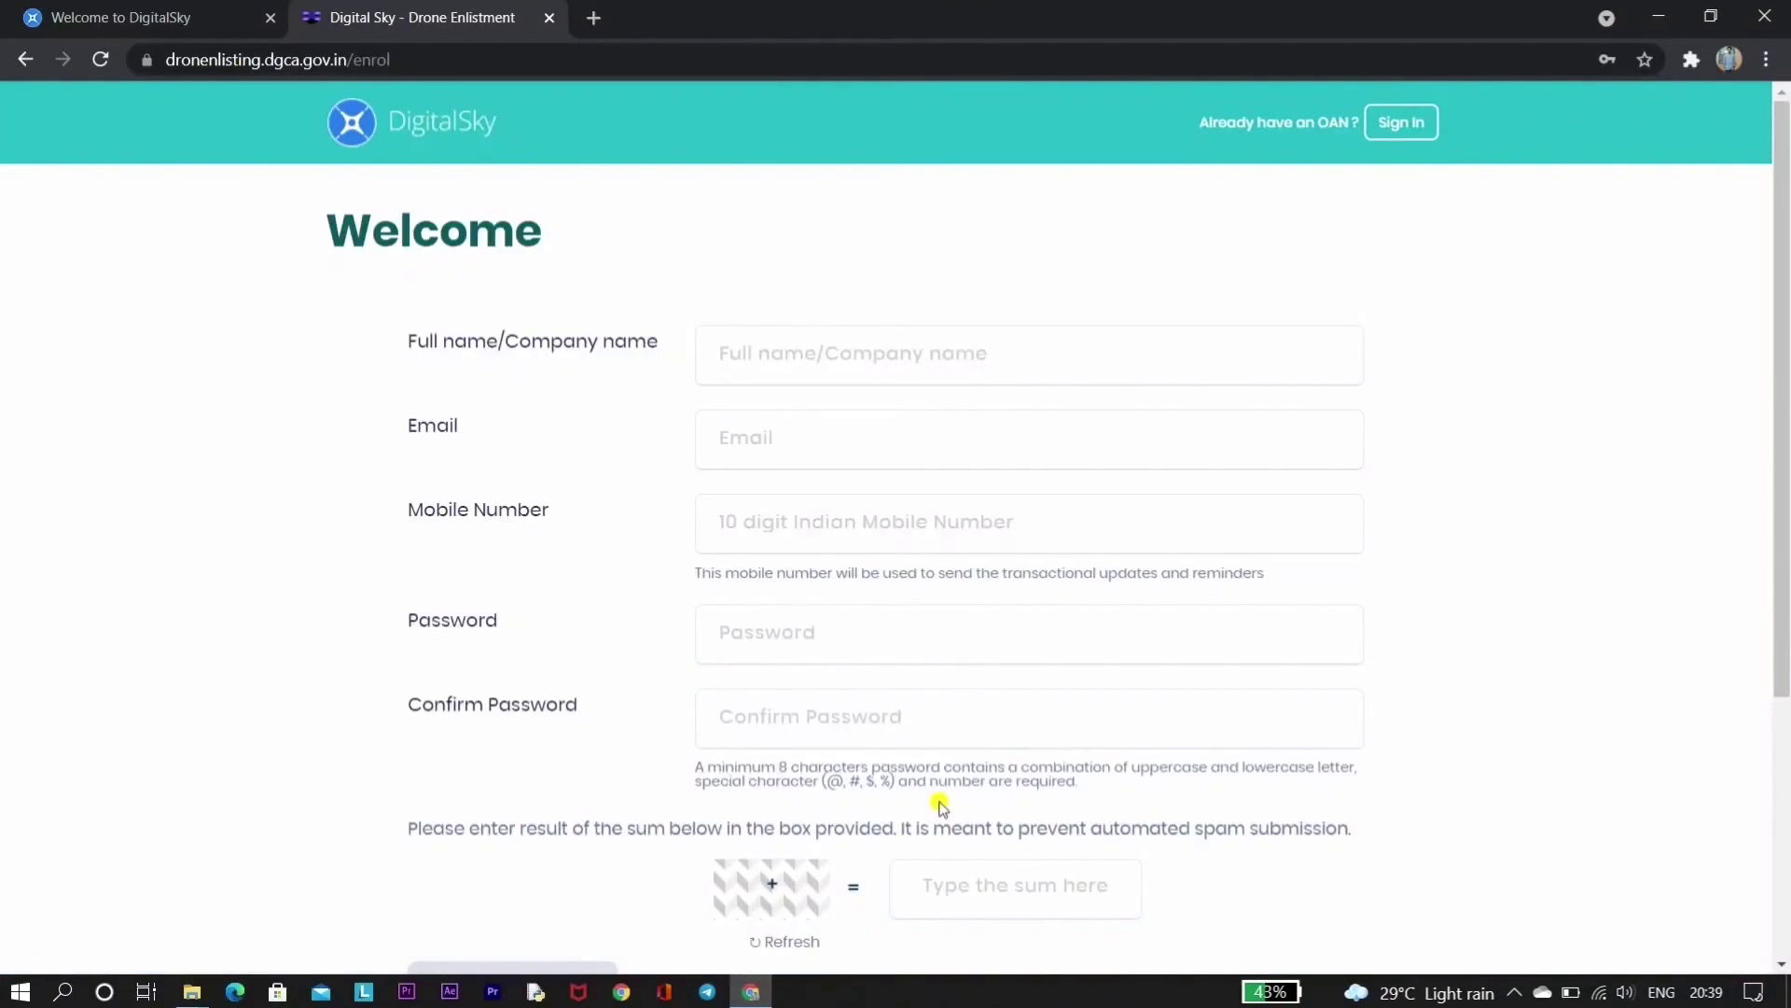
left_click(880, 349)
left_click(845, 399)
left_click(818, 428)
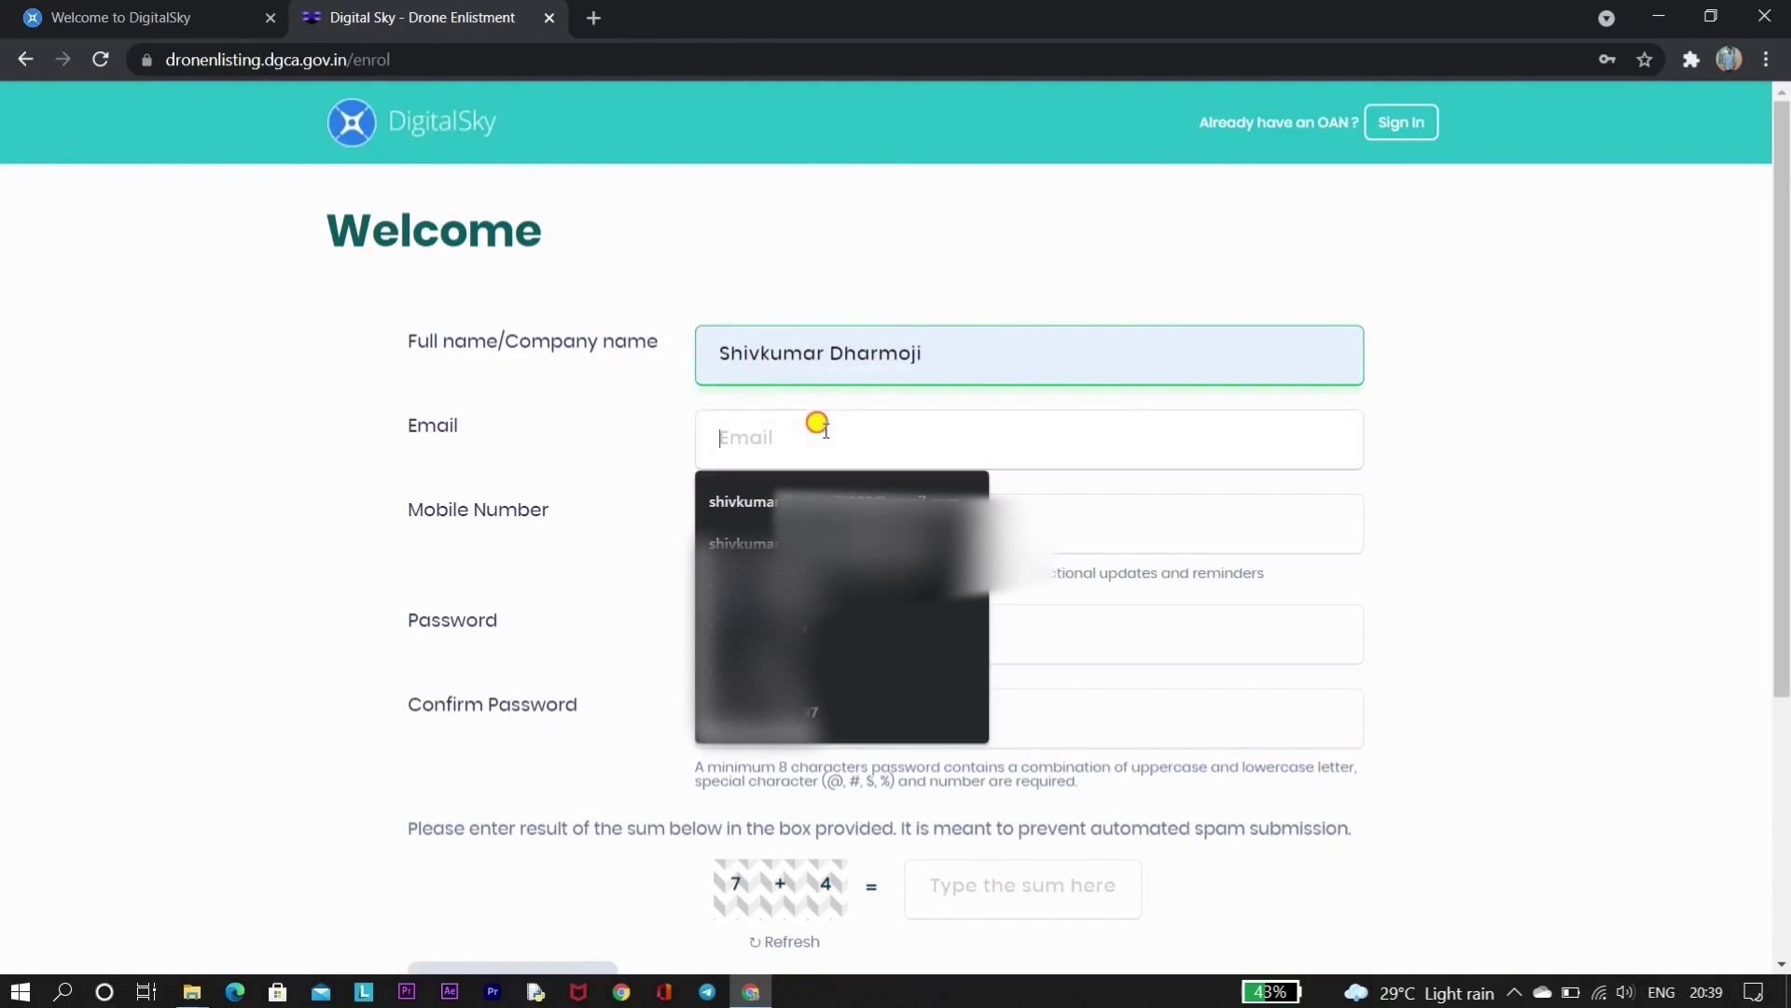
left_click(812, 509)
left_click(812, 523)
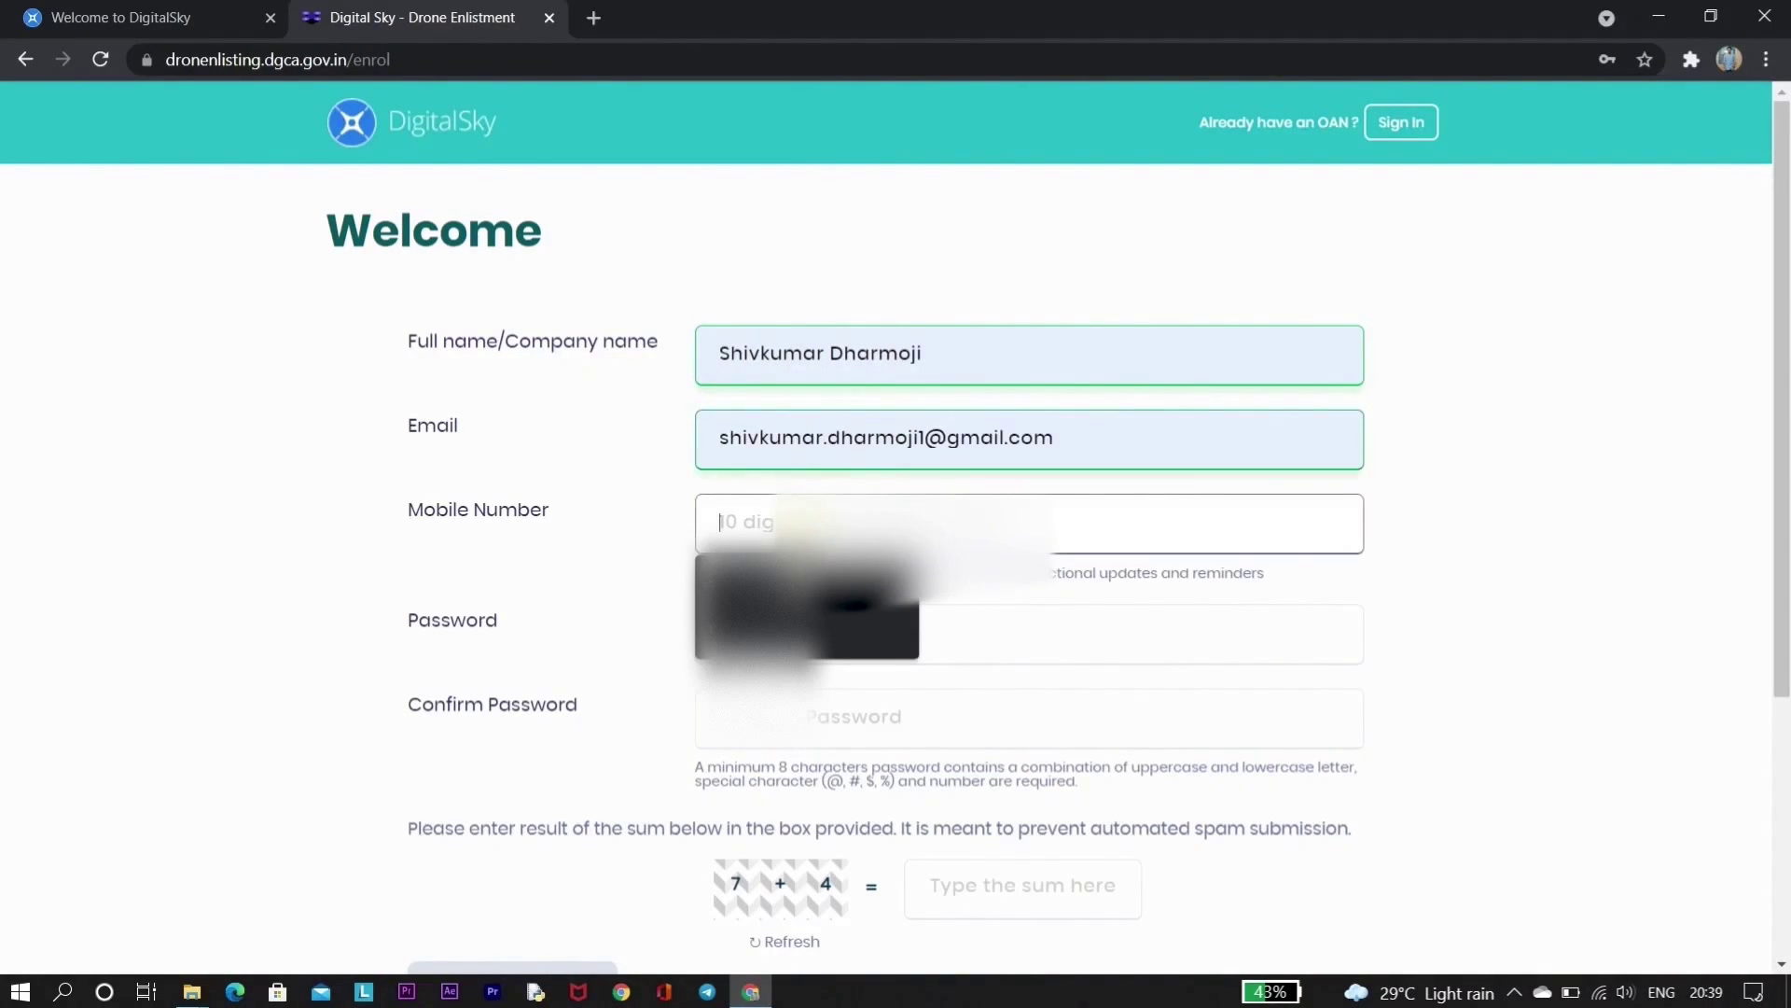
left_click(852, 605)
Enter and confirm the account password, answer the sum with 11, and request the OTP
left_click(758, 632)
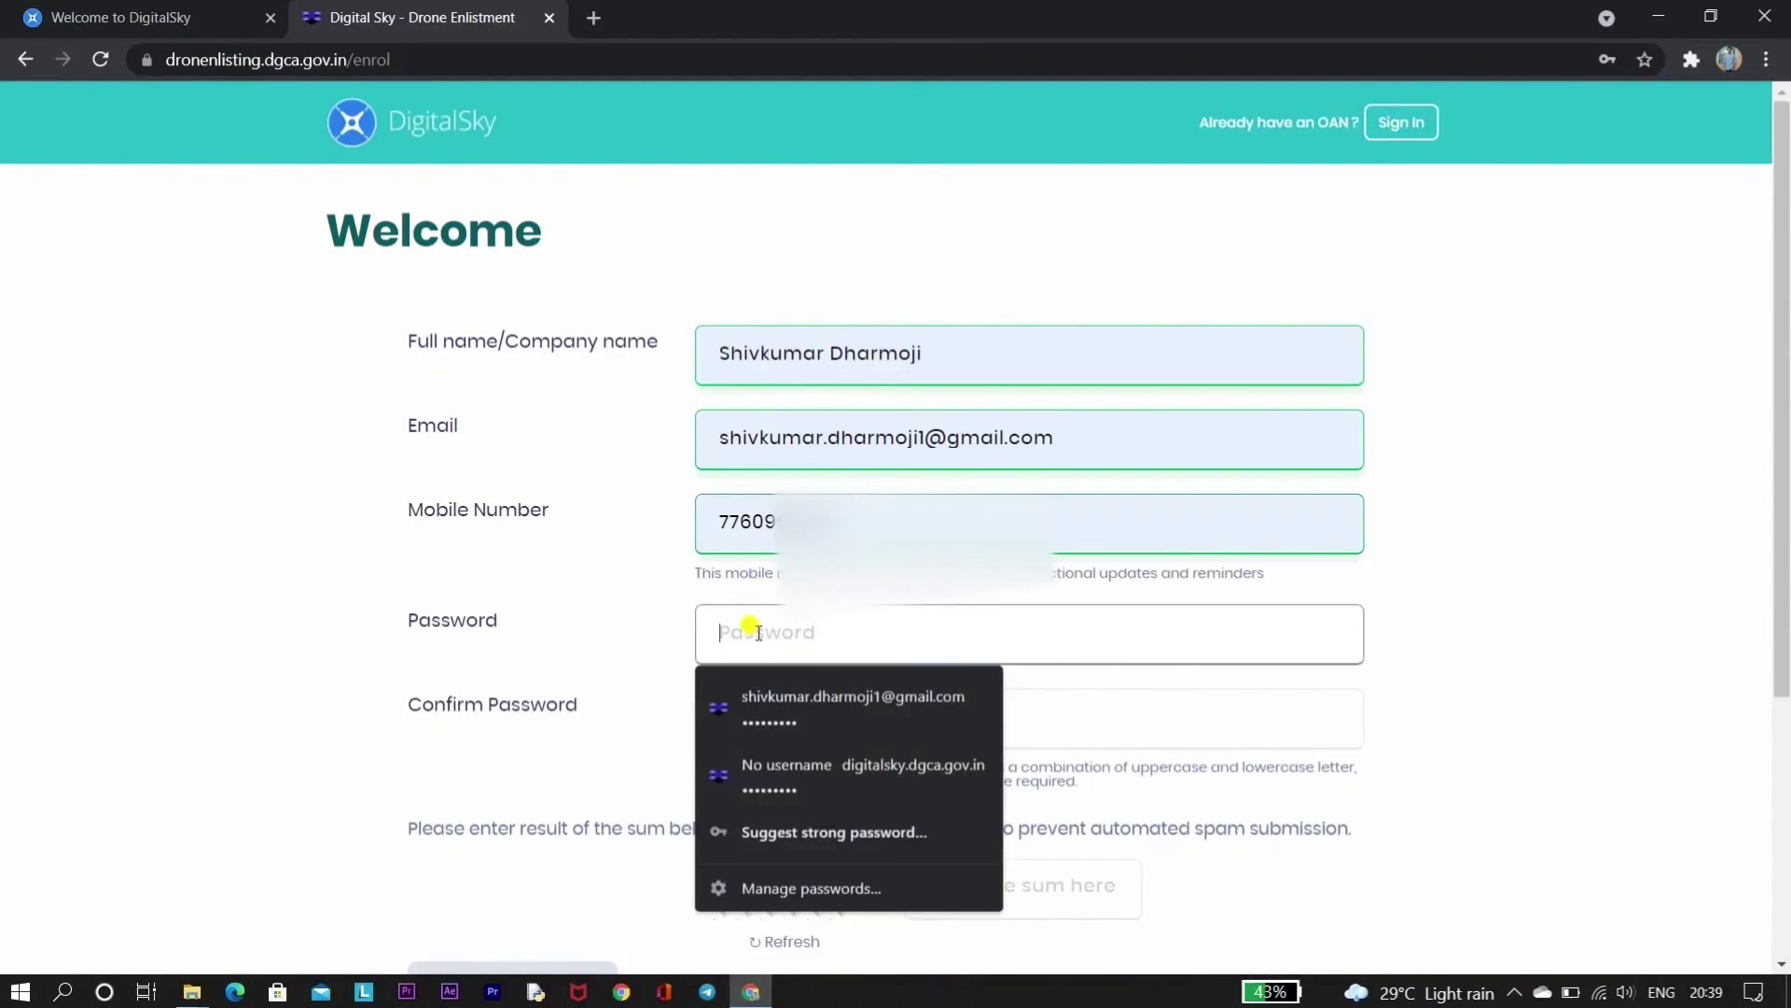
type("S")
left_click(1278, 705)
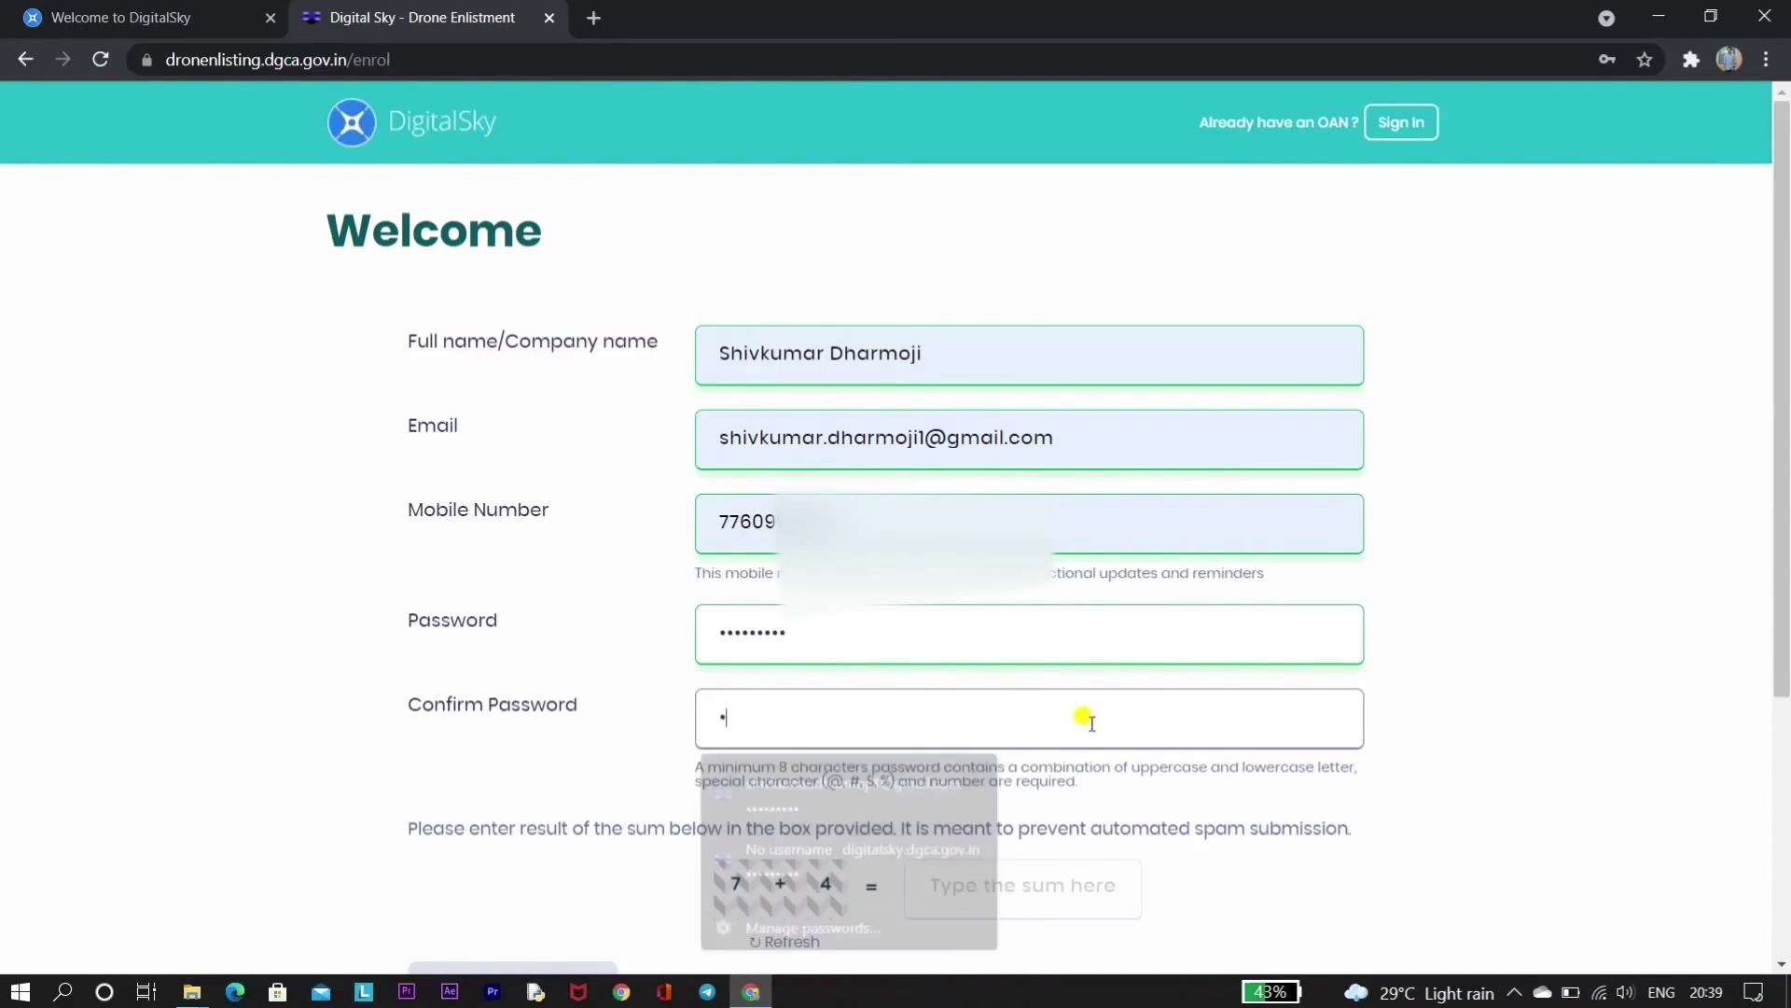
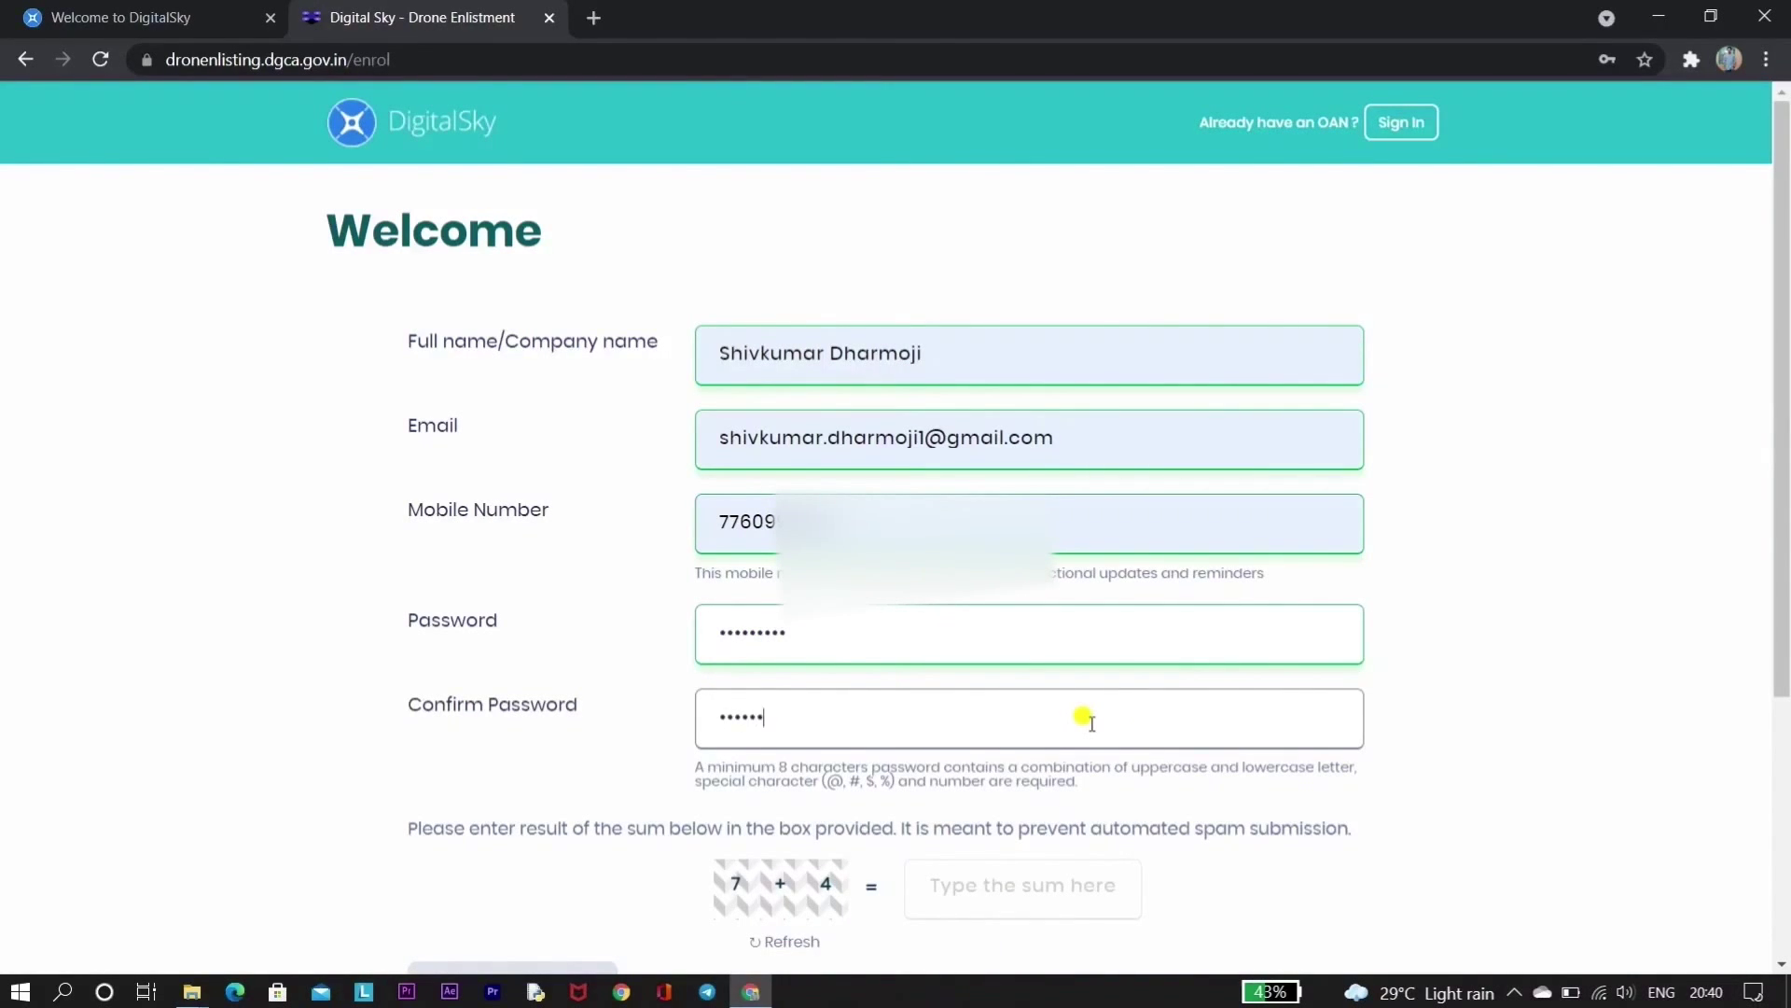
scroll(1087, 718, "down", 3)
left_click(1111, 680)
type("11")
left_click(597, 751)
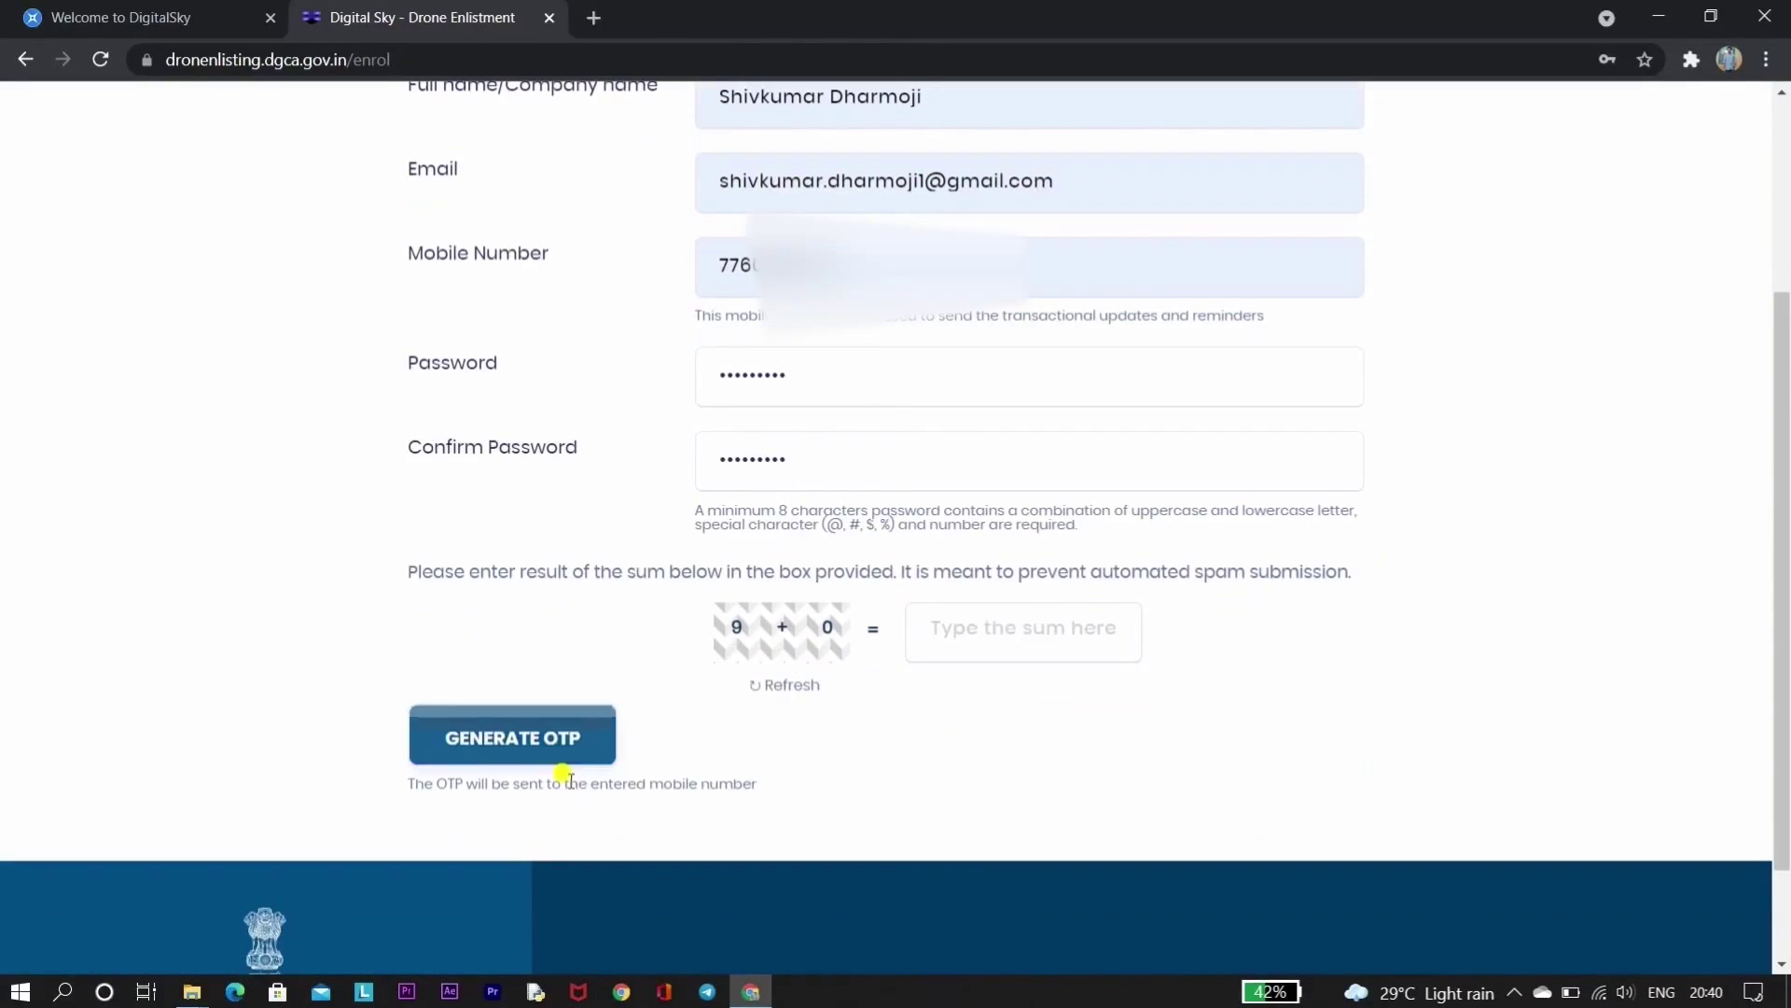
Change the email to an unregistered address, answer the new sum with 8, and request the OTP again
scroll(924, 634, "down", 1)
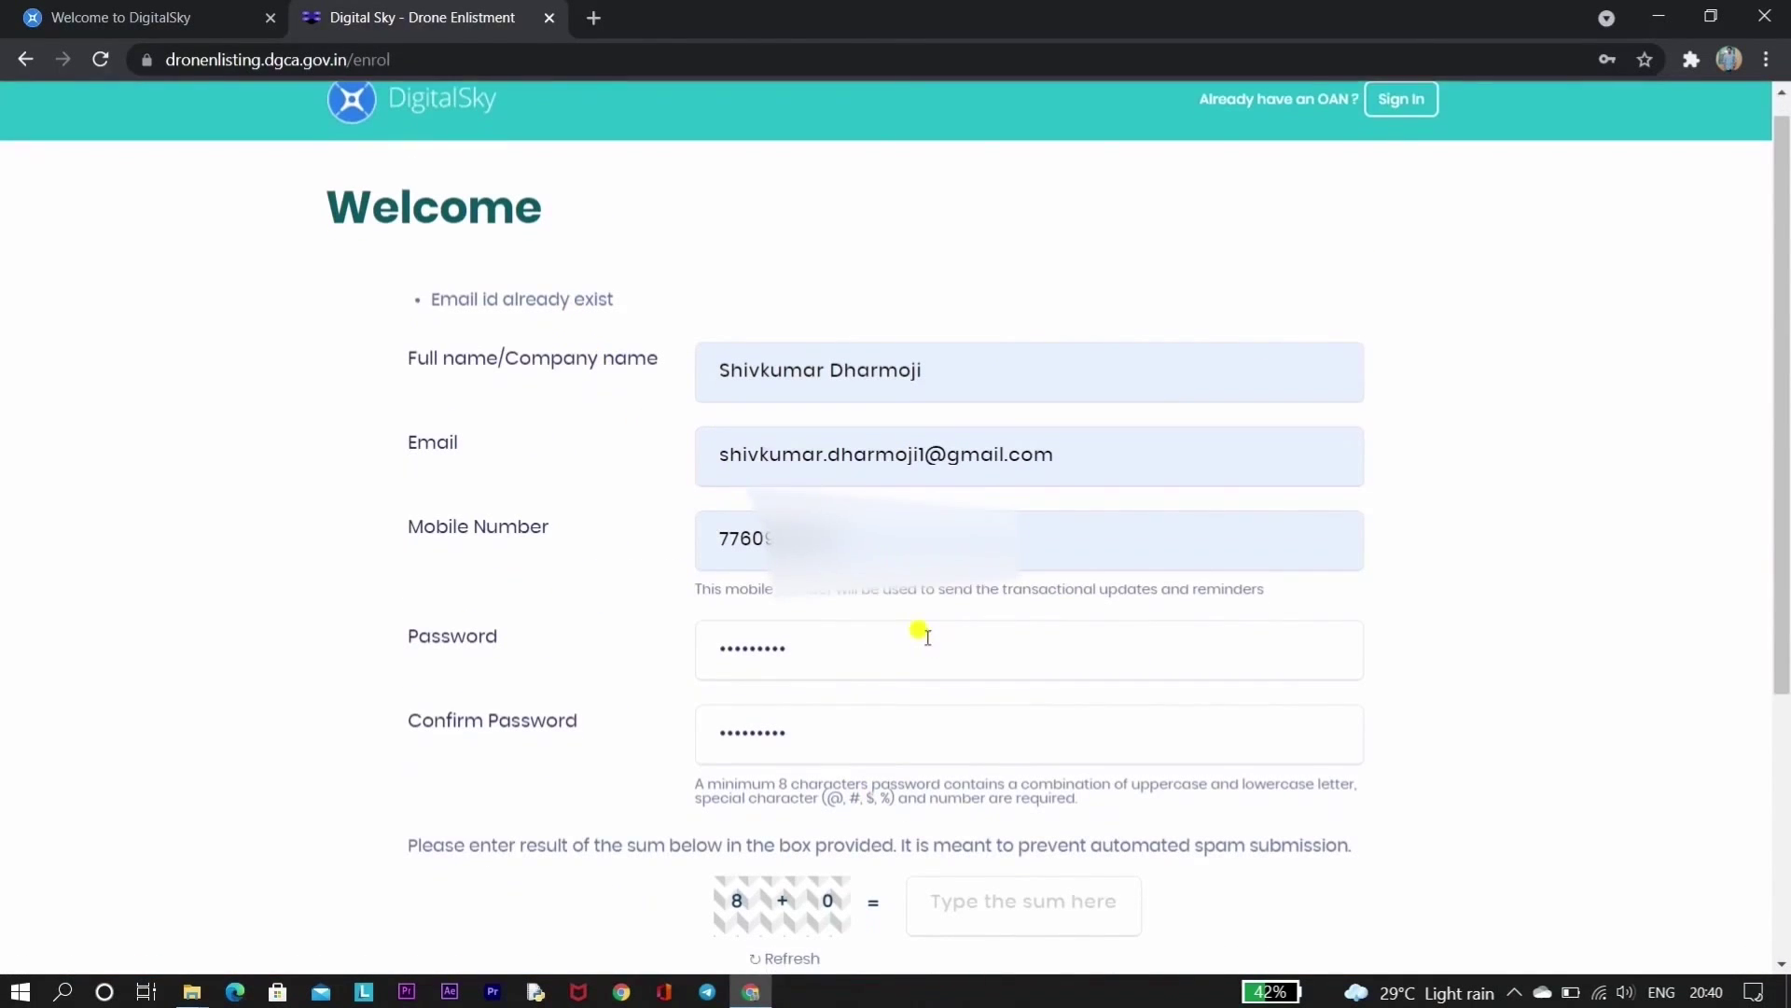
scroll(1347, 192, "up", 1)
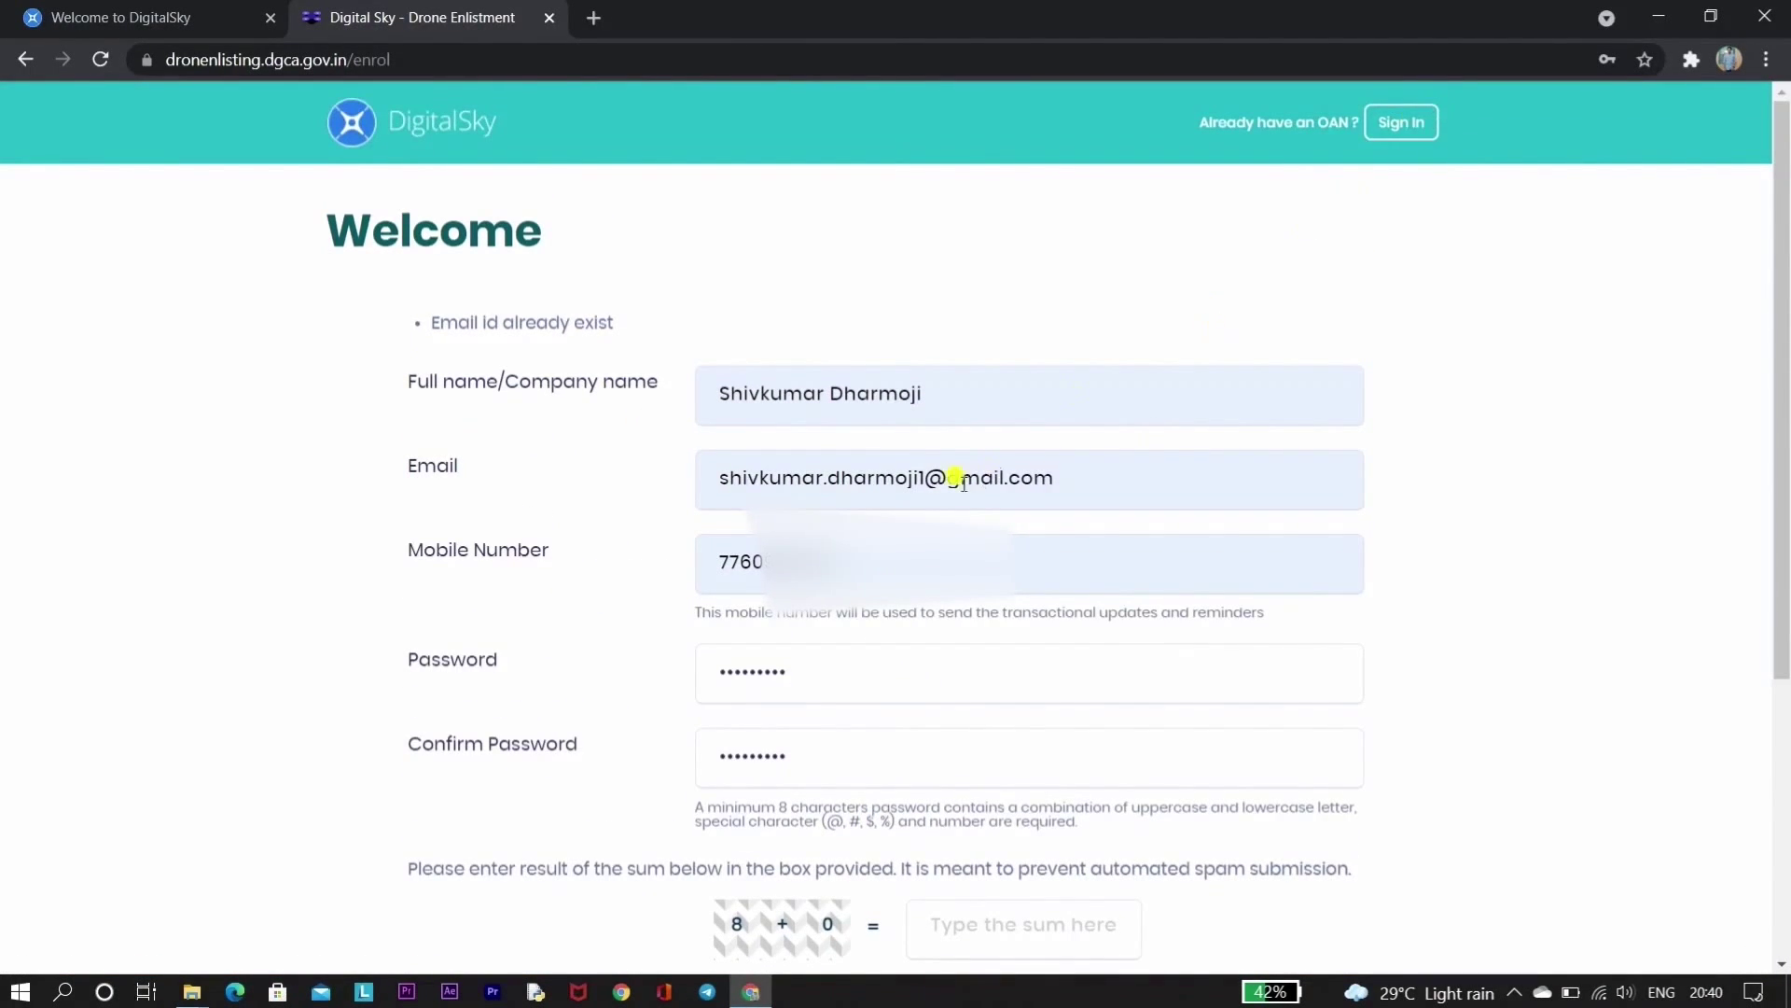
left_click(925, 478)
type("998")
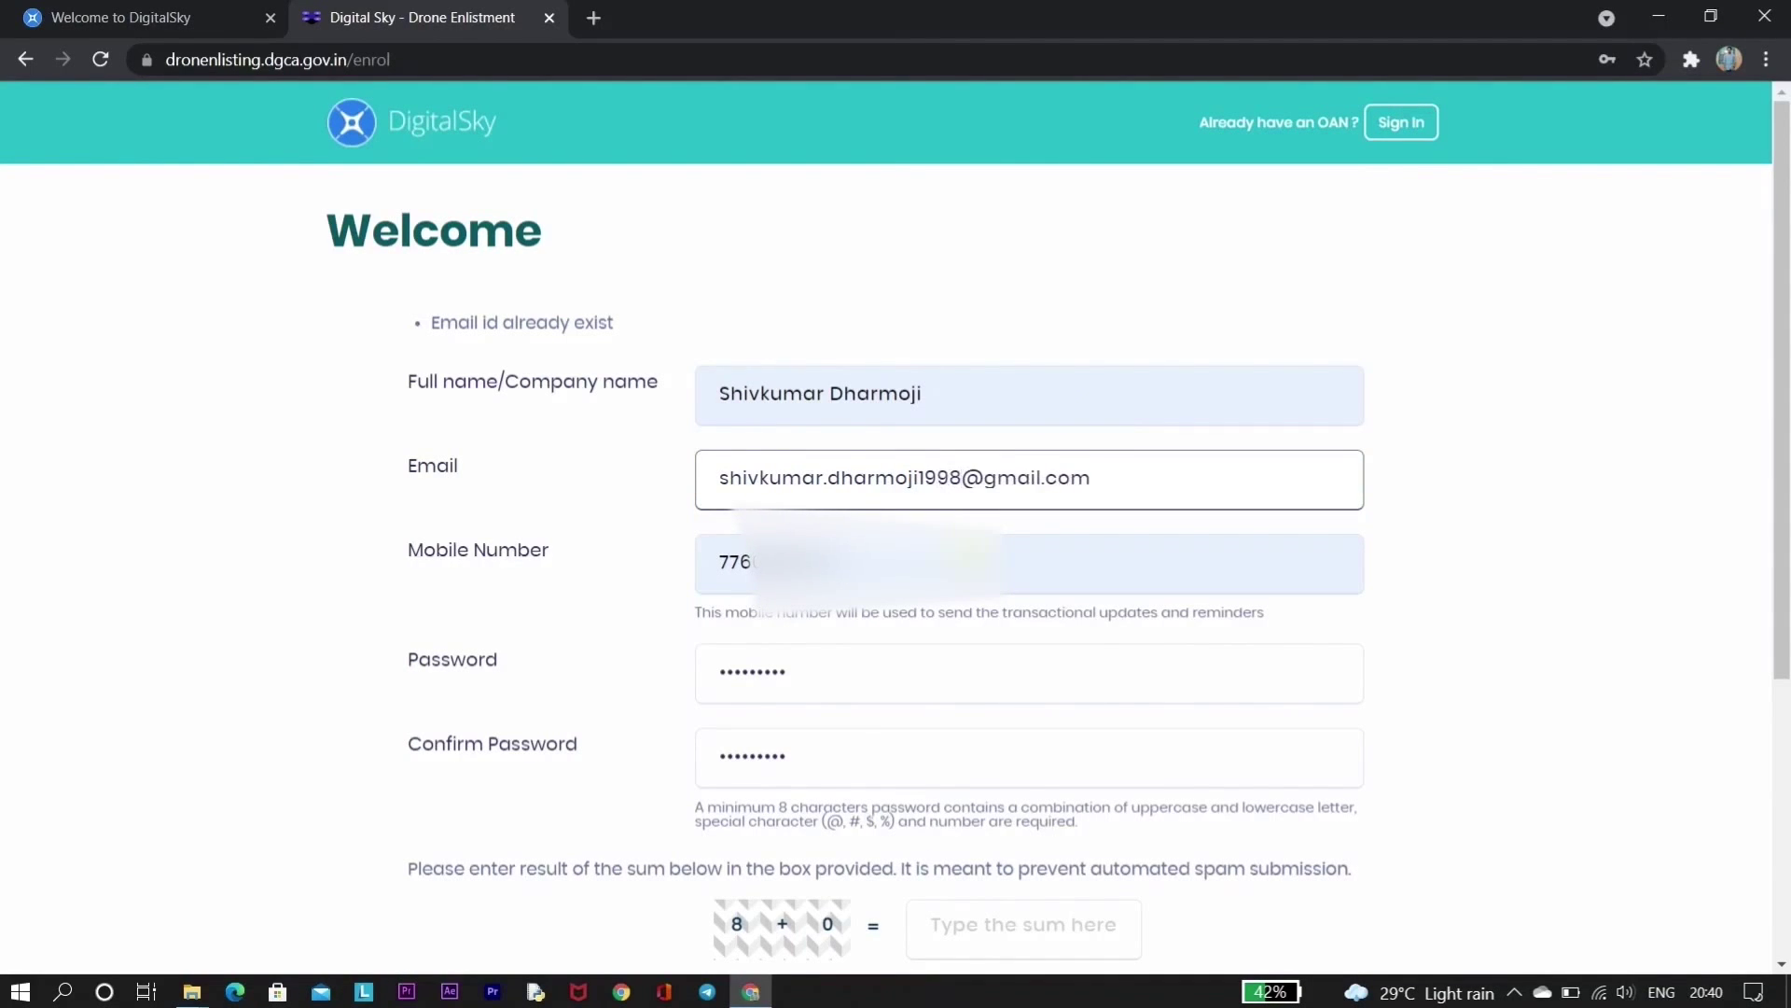
left_click(821, 479)
key("BackSpace")
scroll(1247, 467, "down", 1)
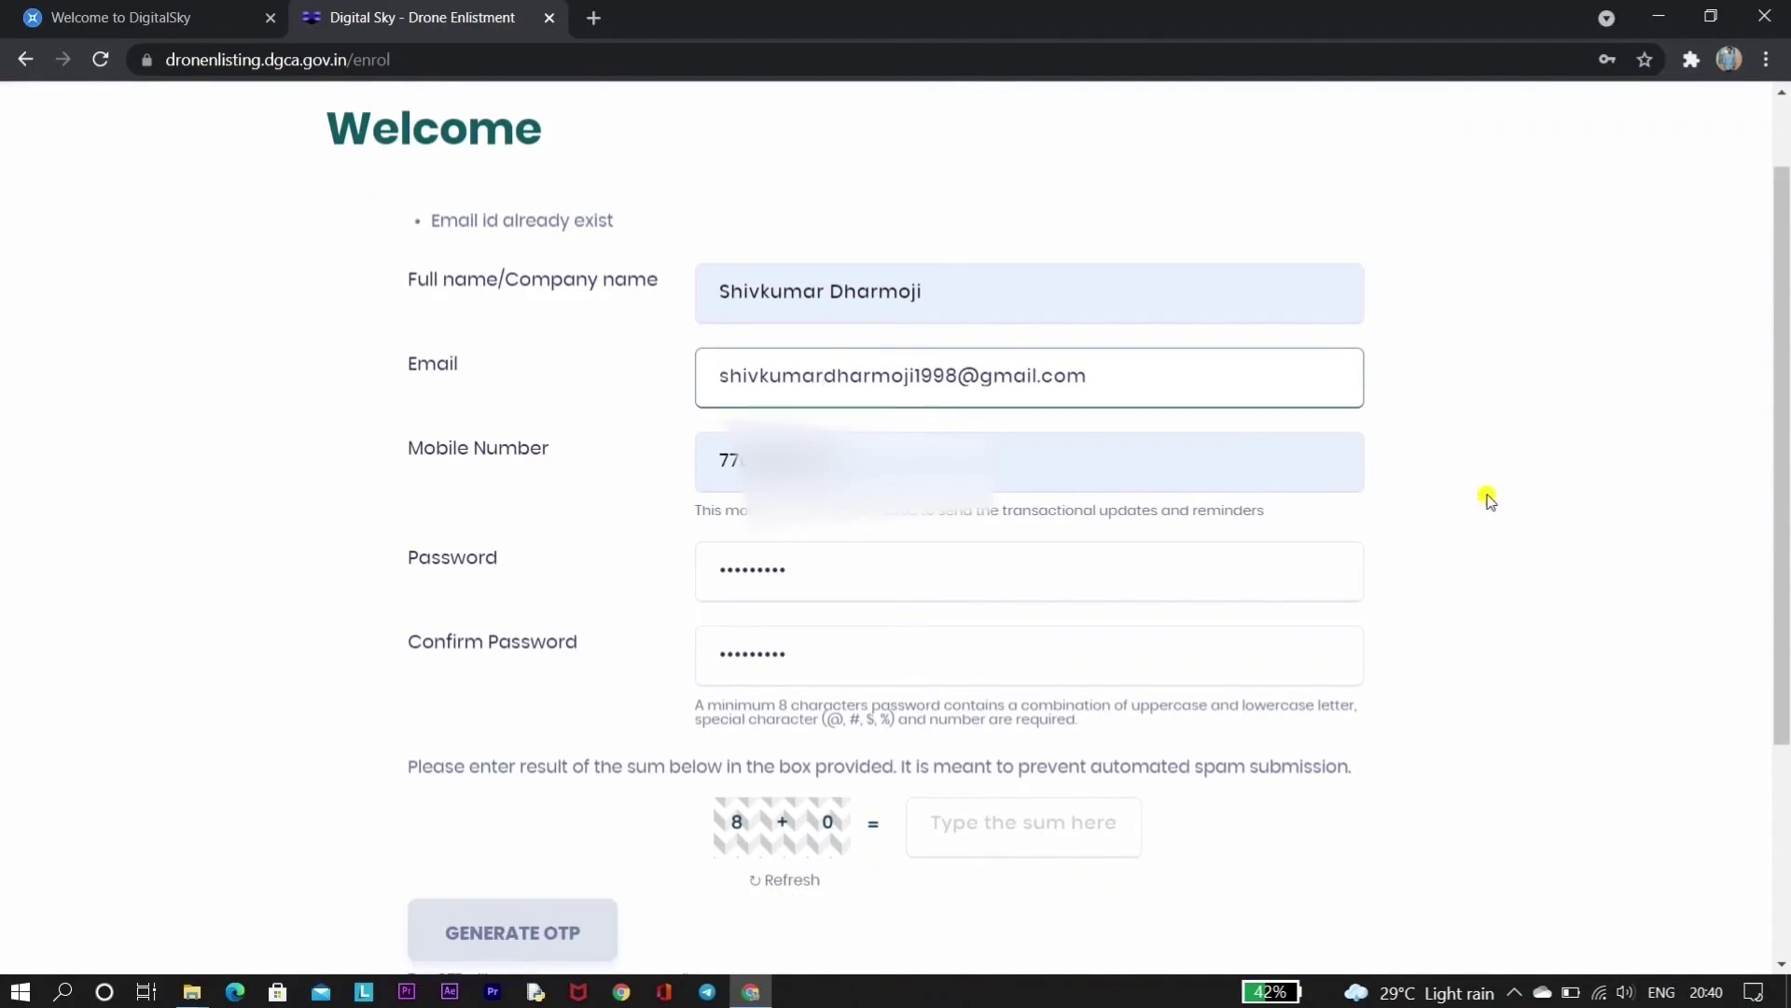
left_click(987, 727)
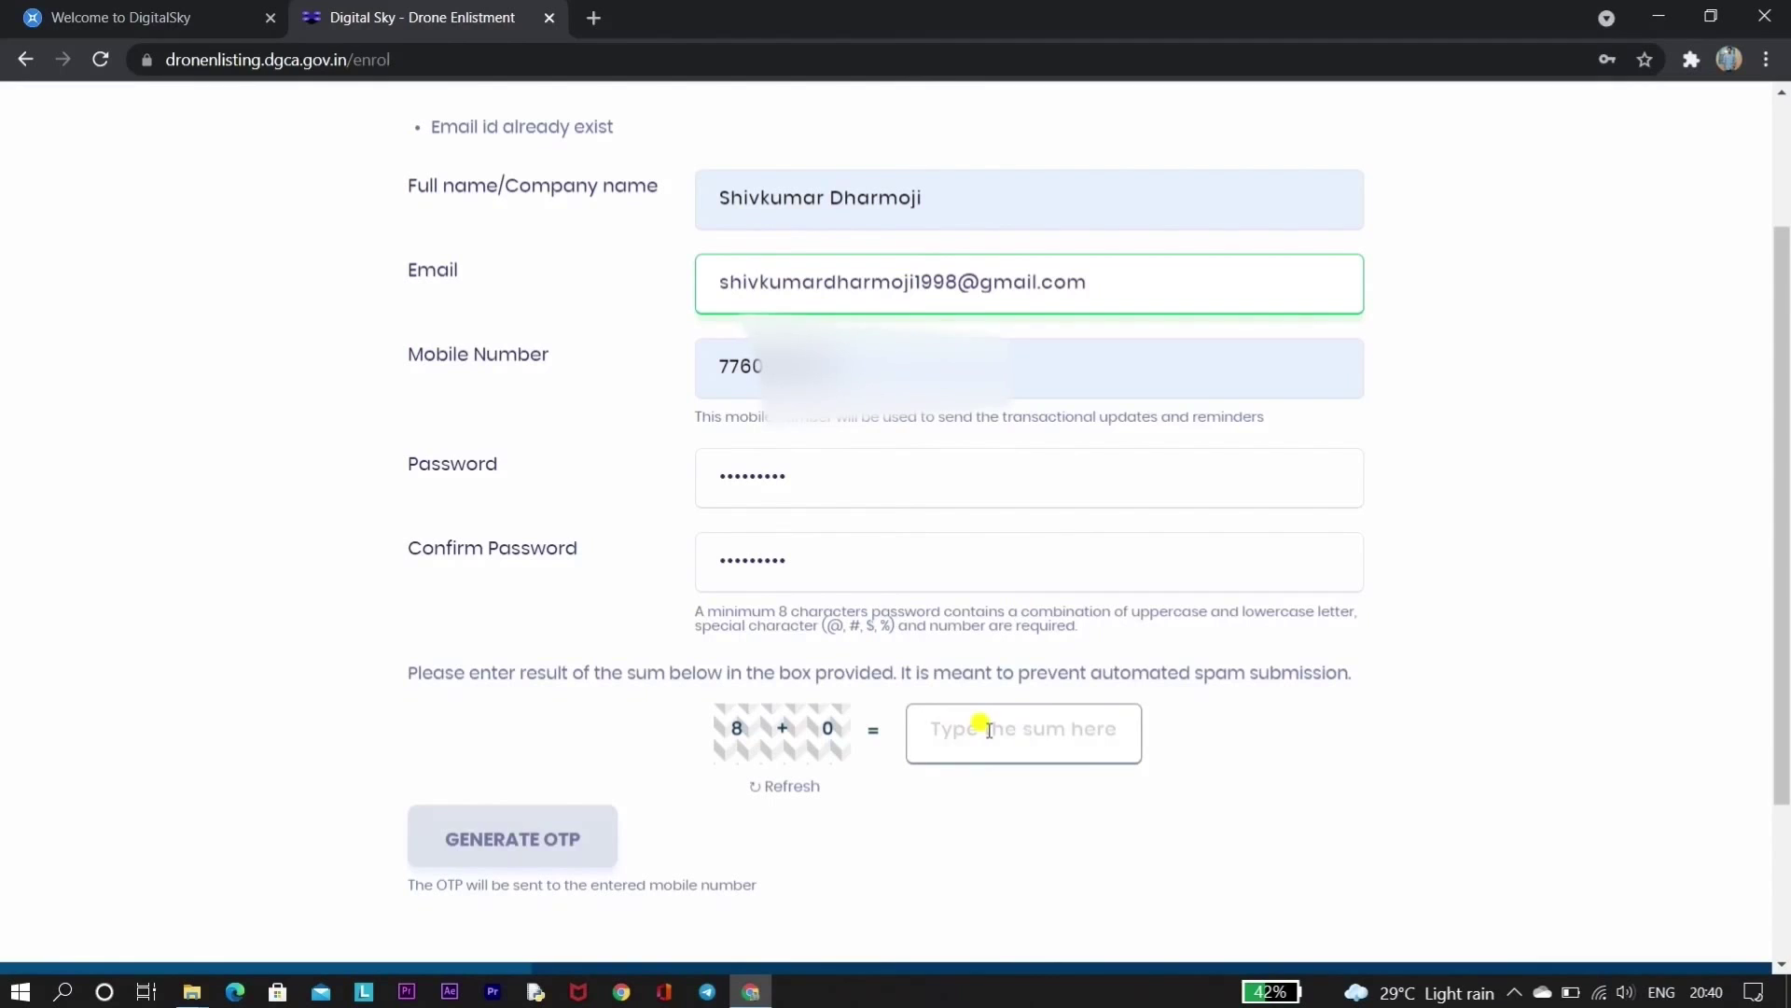
type("8")
left_click(530, 840)
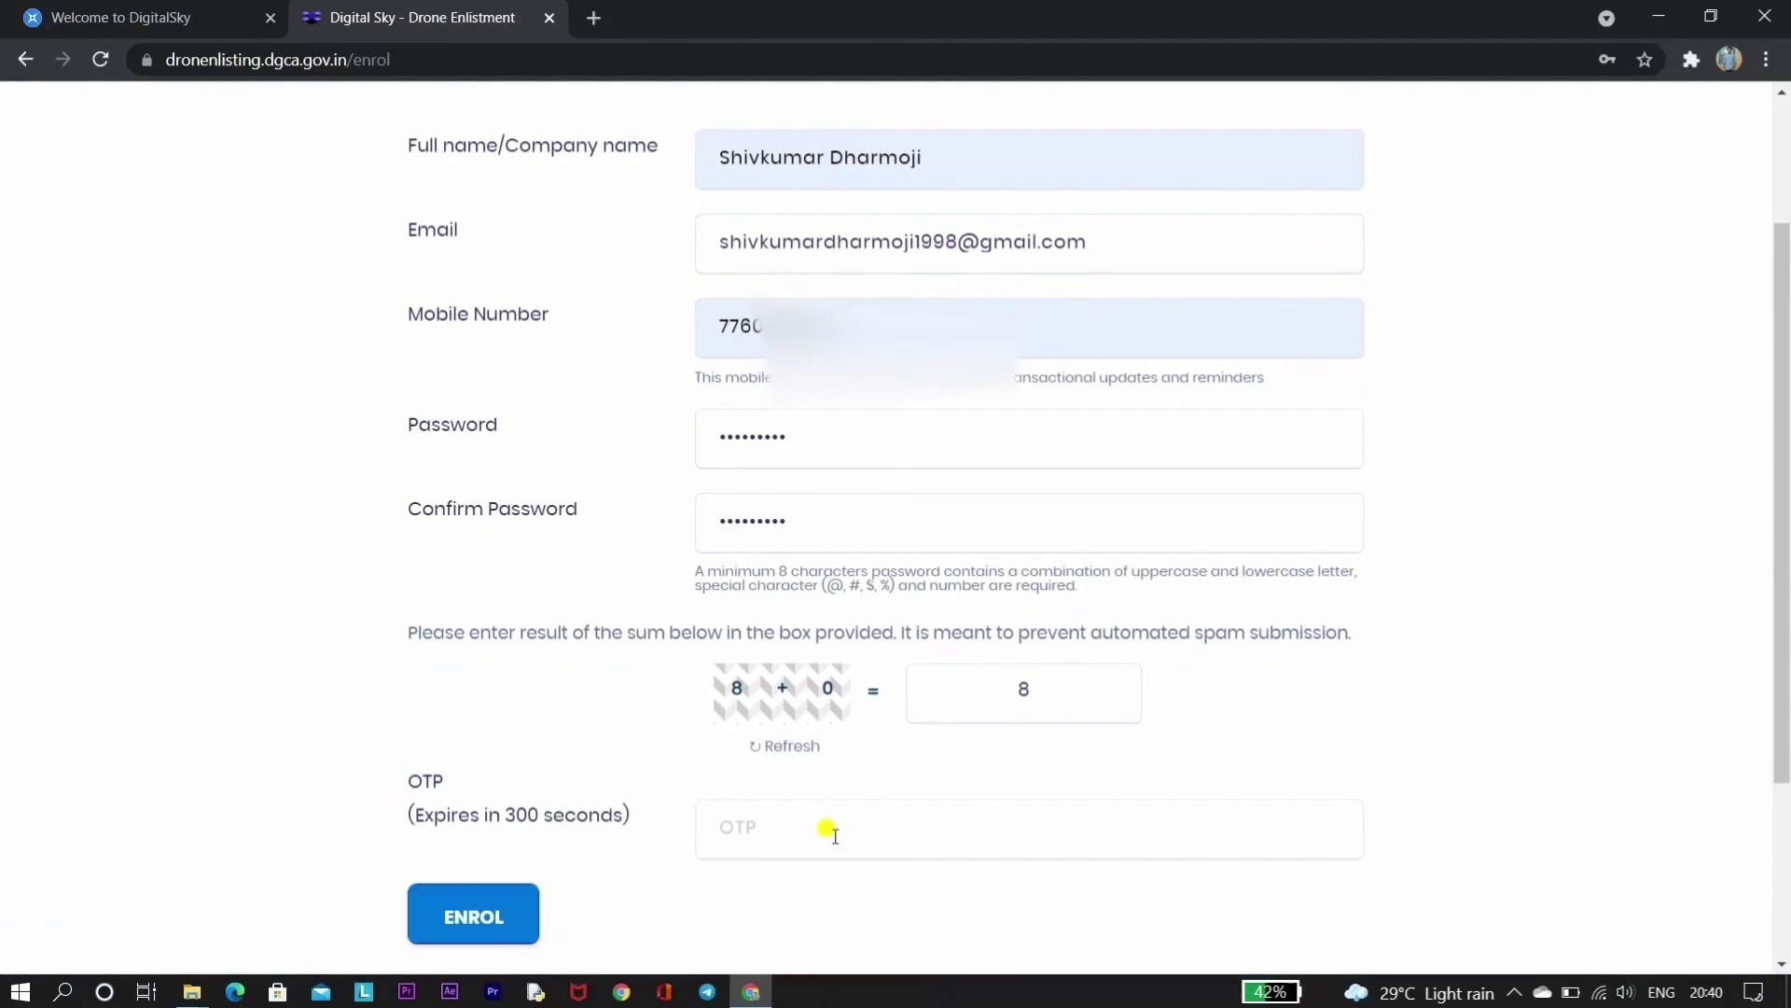
Enter the received OTP, submit the enrolment with ENROL, and save the password in Chrome
left_click(828, 829)
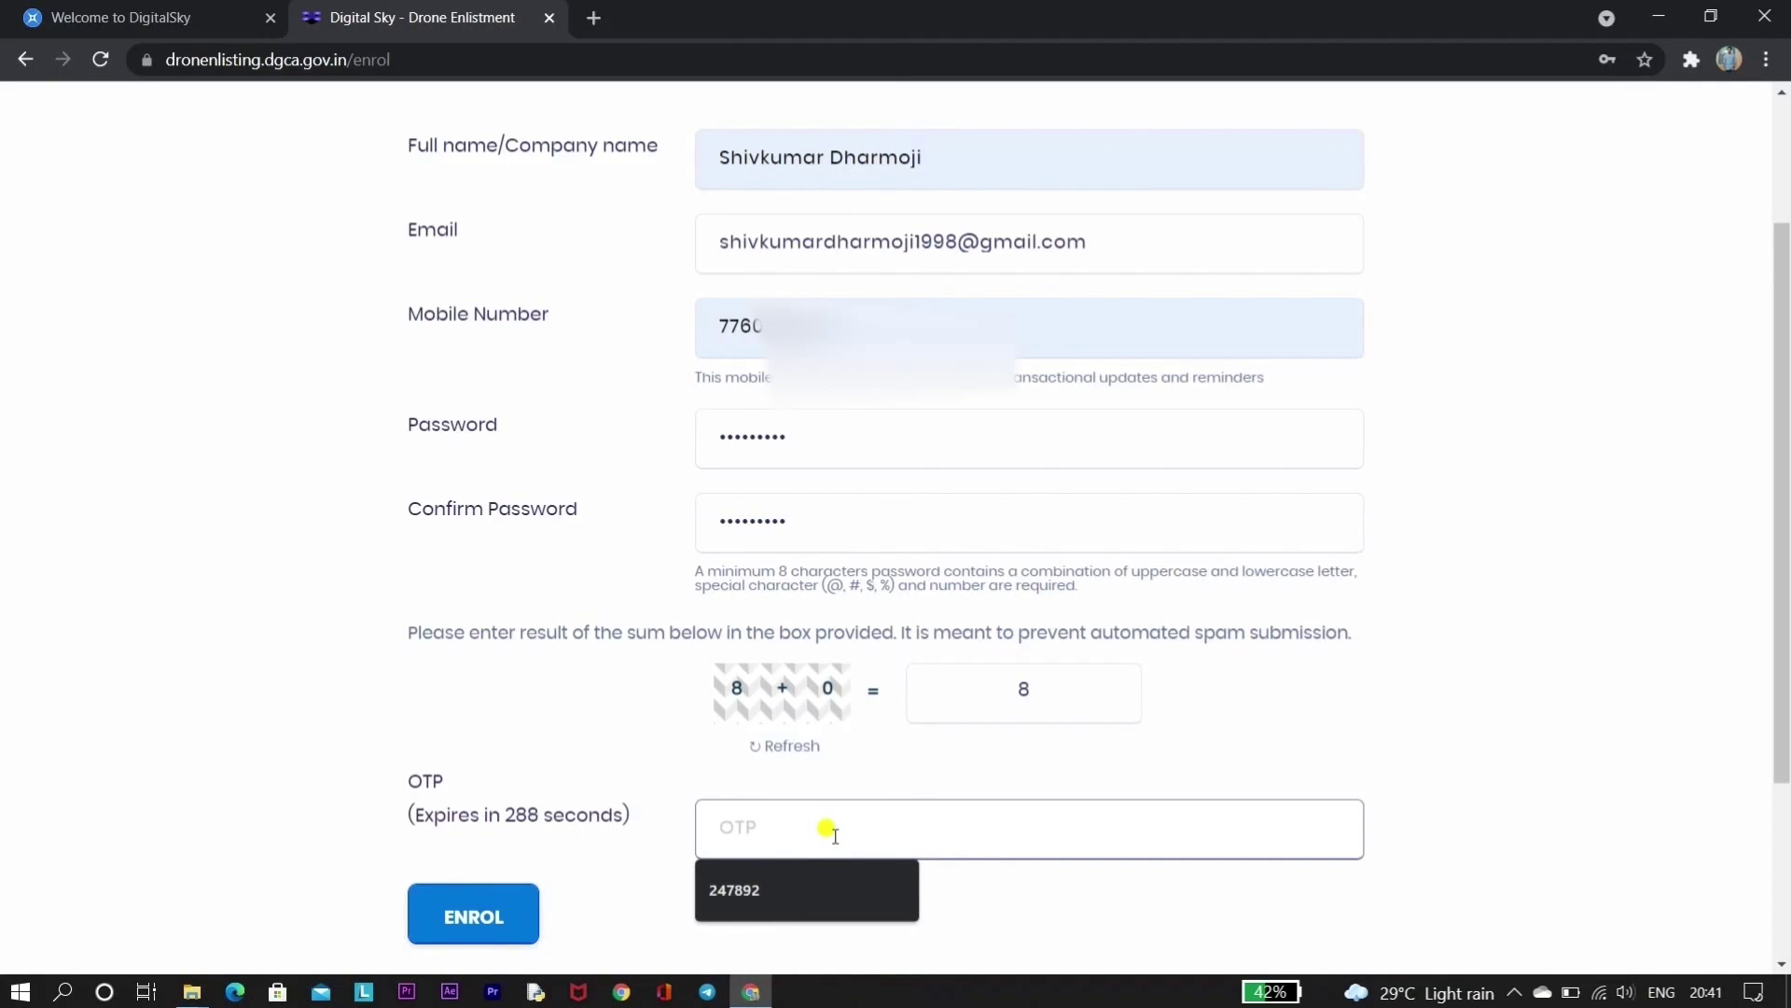
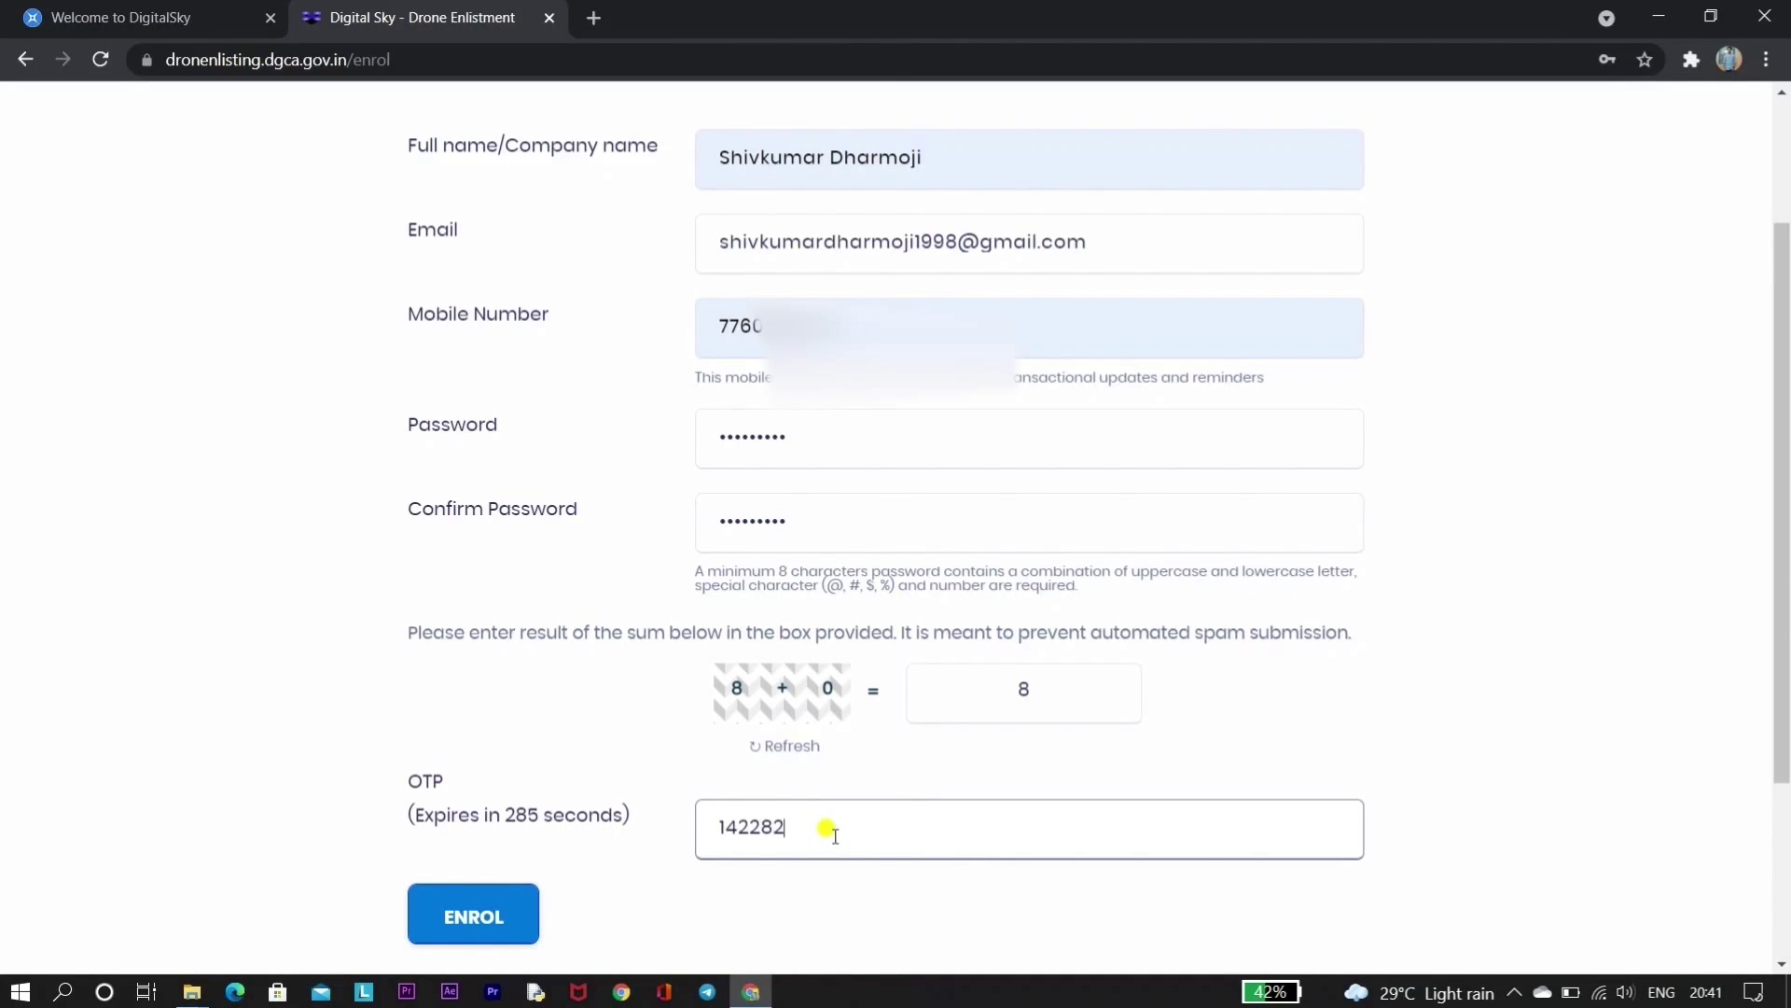
left_click(518, 893)
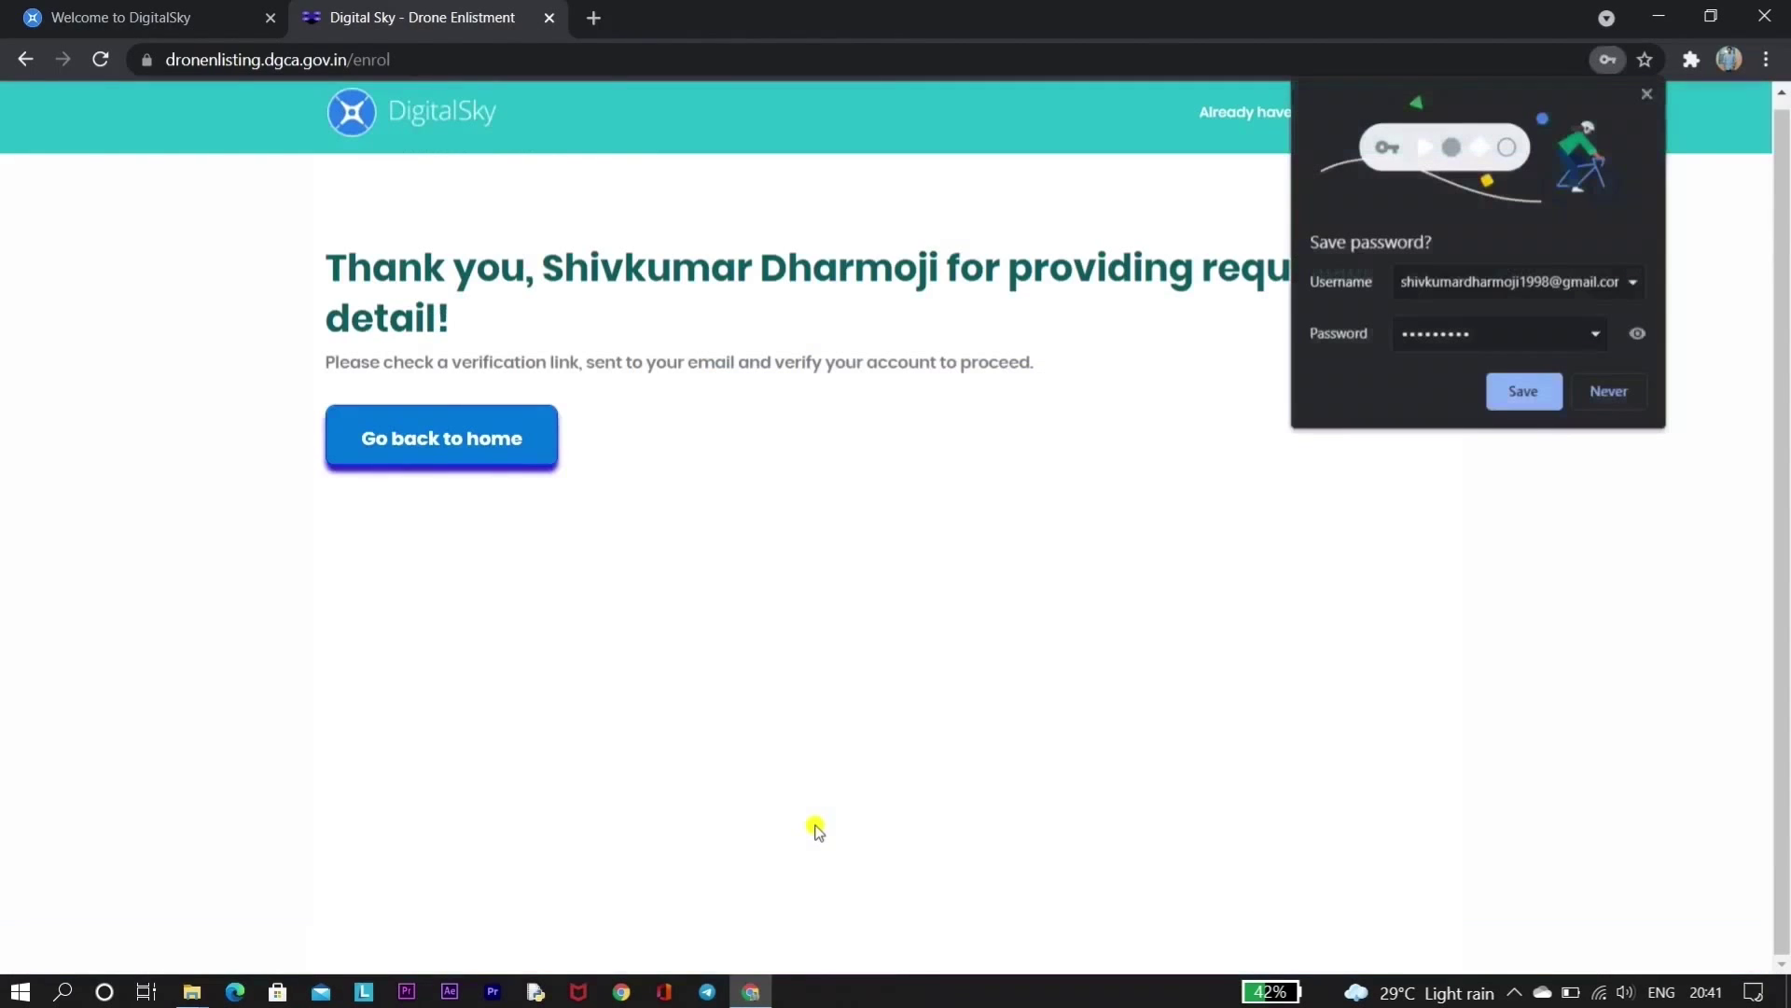
left_click(1526, 391)
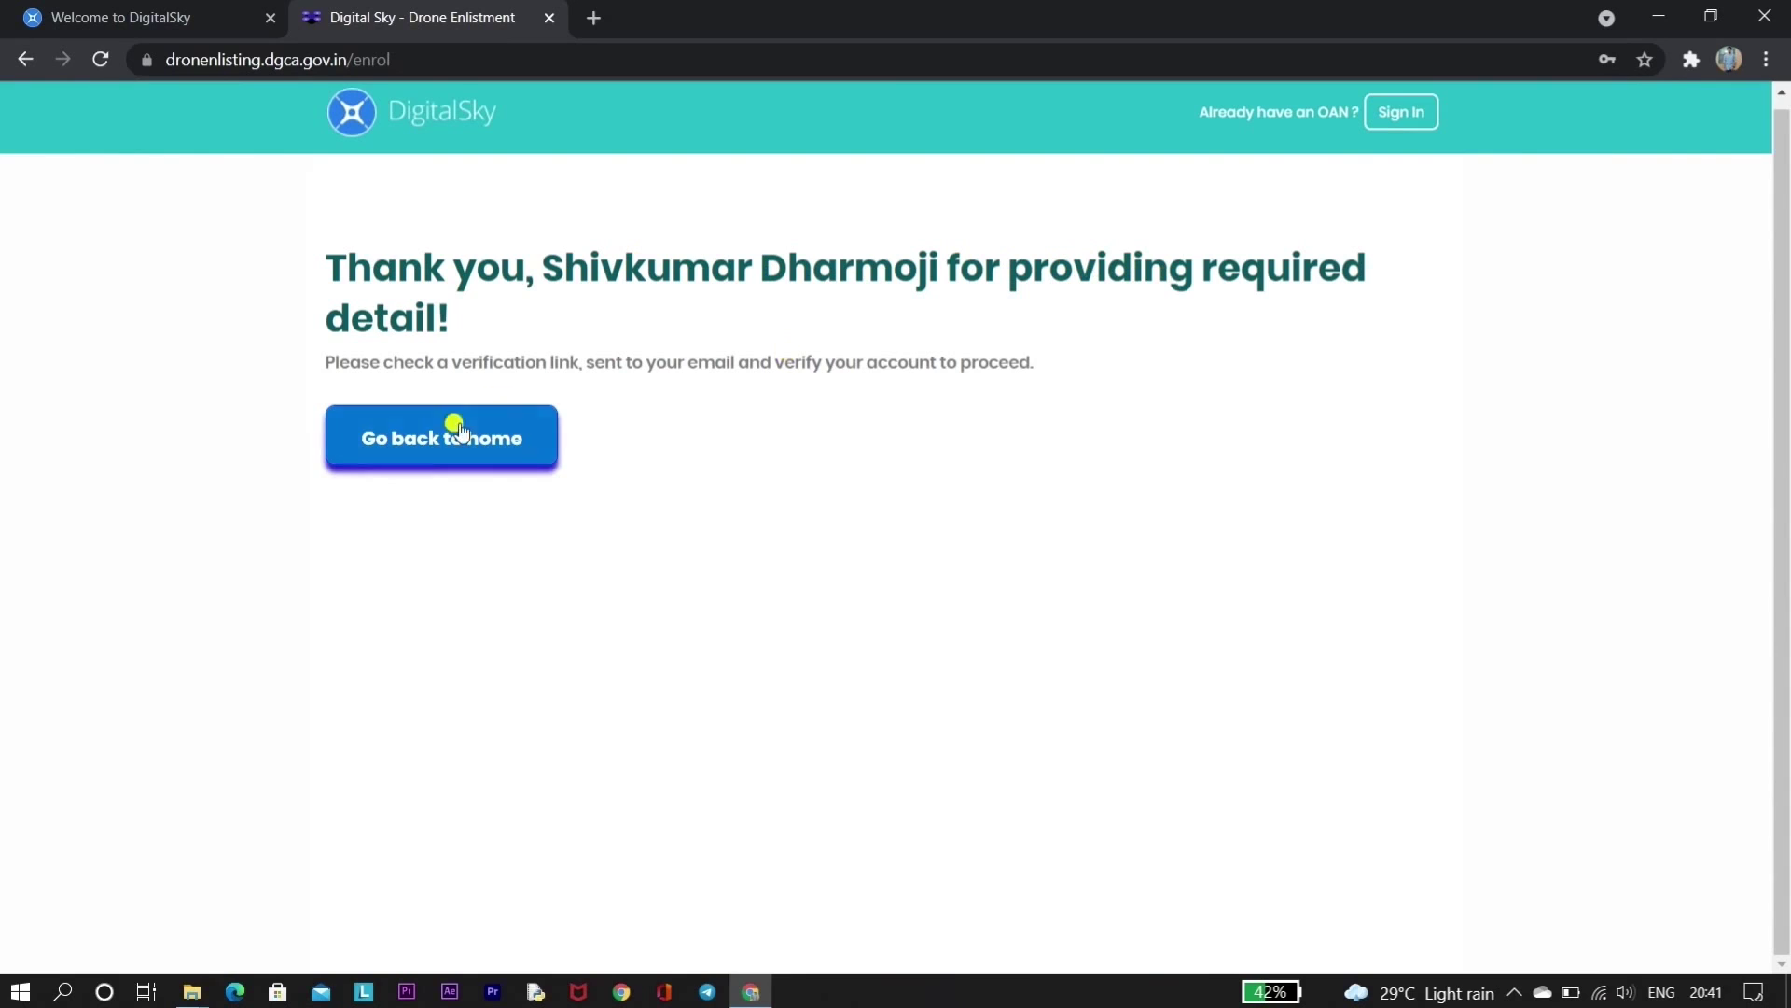
Open Gmail in a new tab and follow the verifyAccount link in the Digital Sky email
left_click(522, 417)
left_click(594, 18)
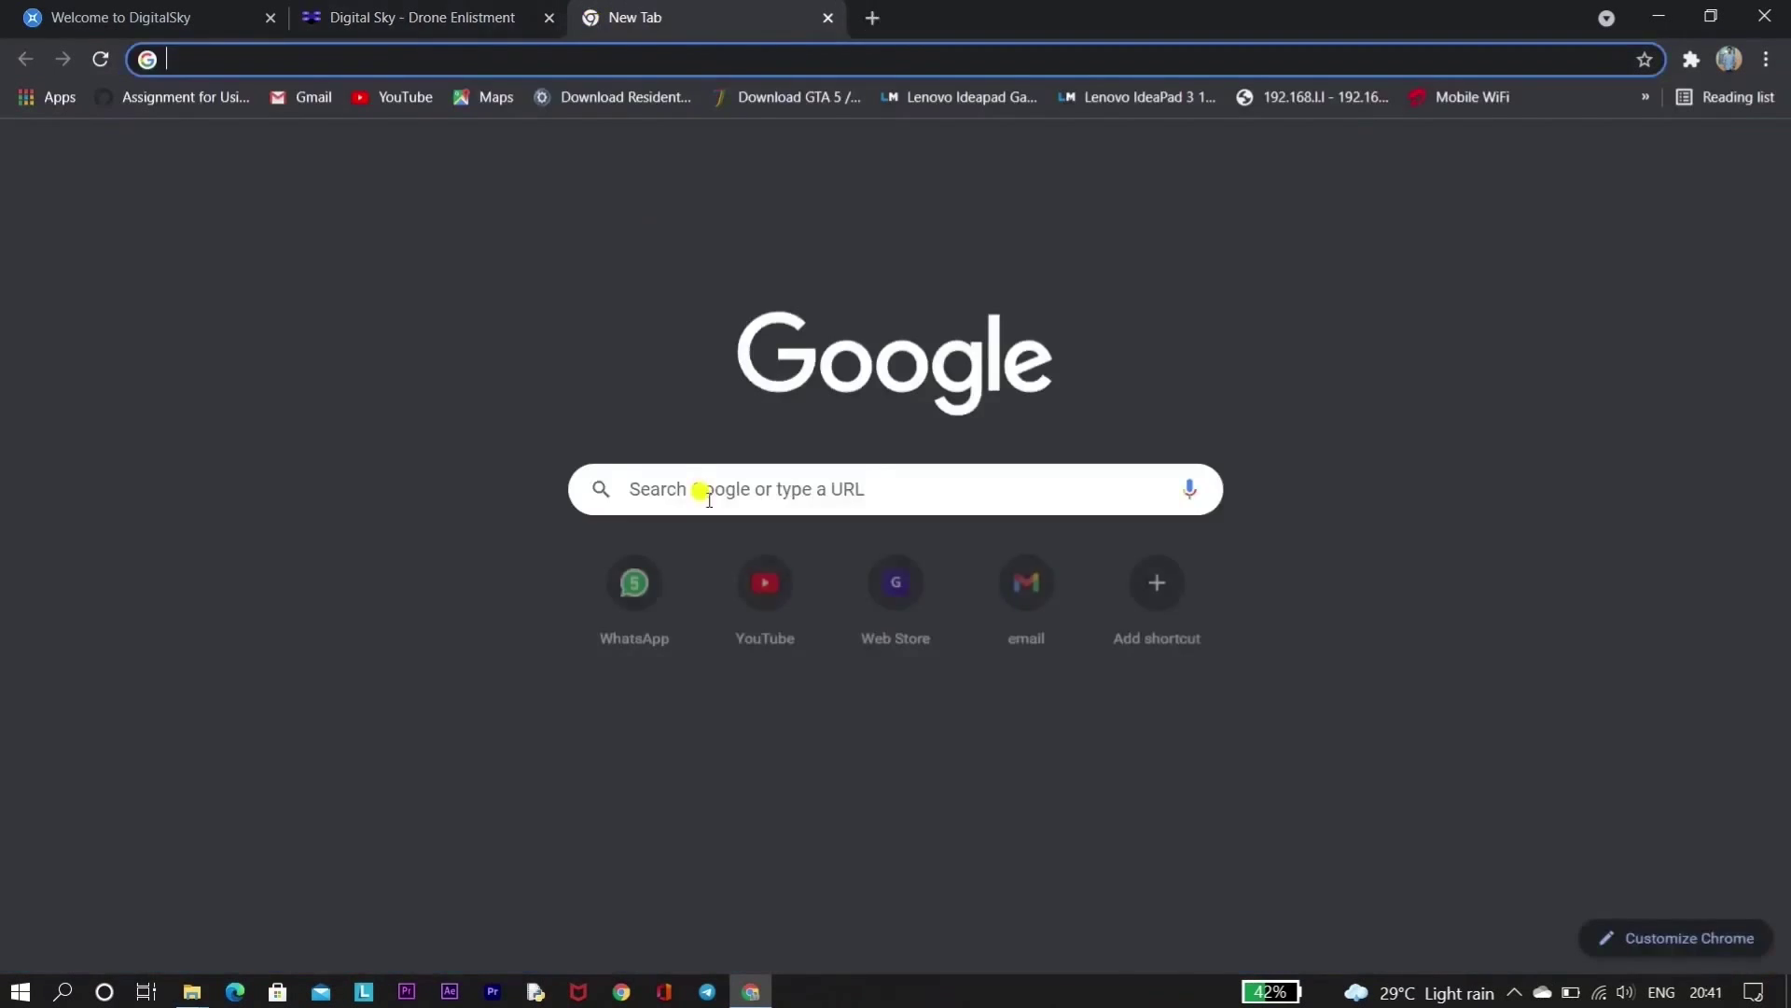
left_click(1027, 588)
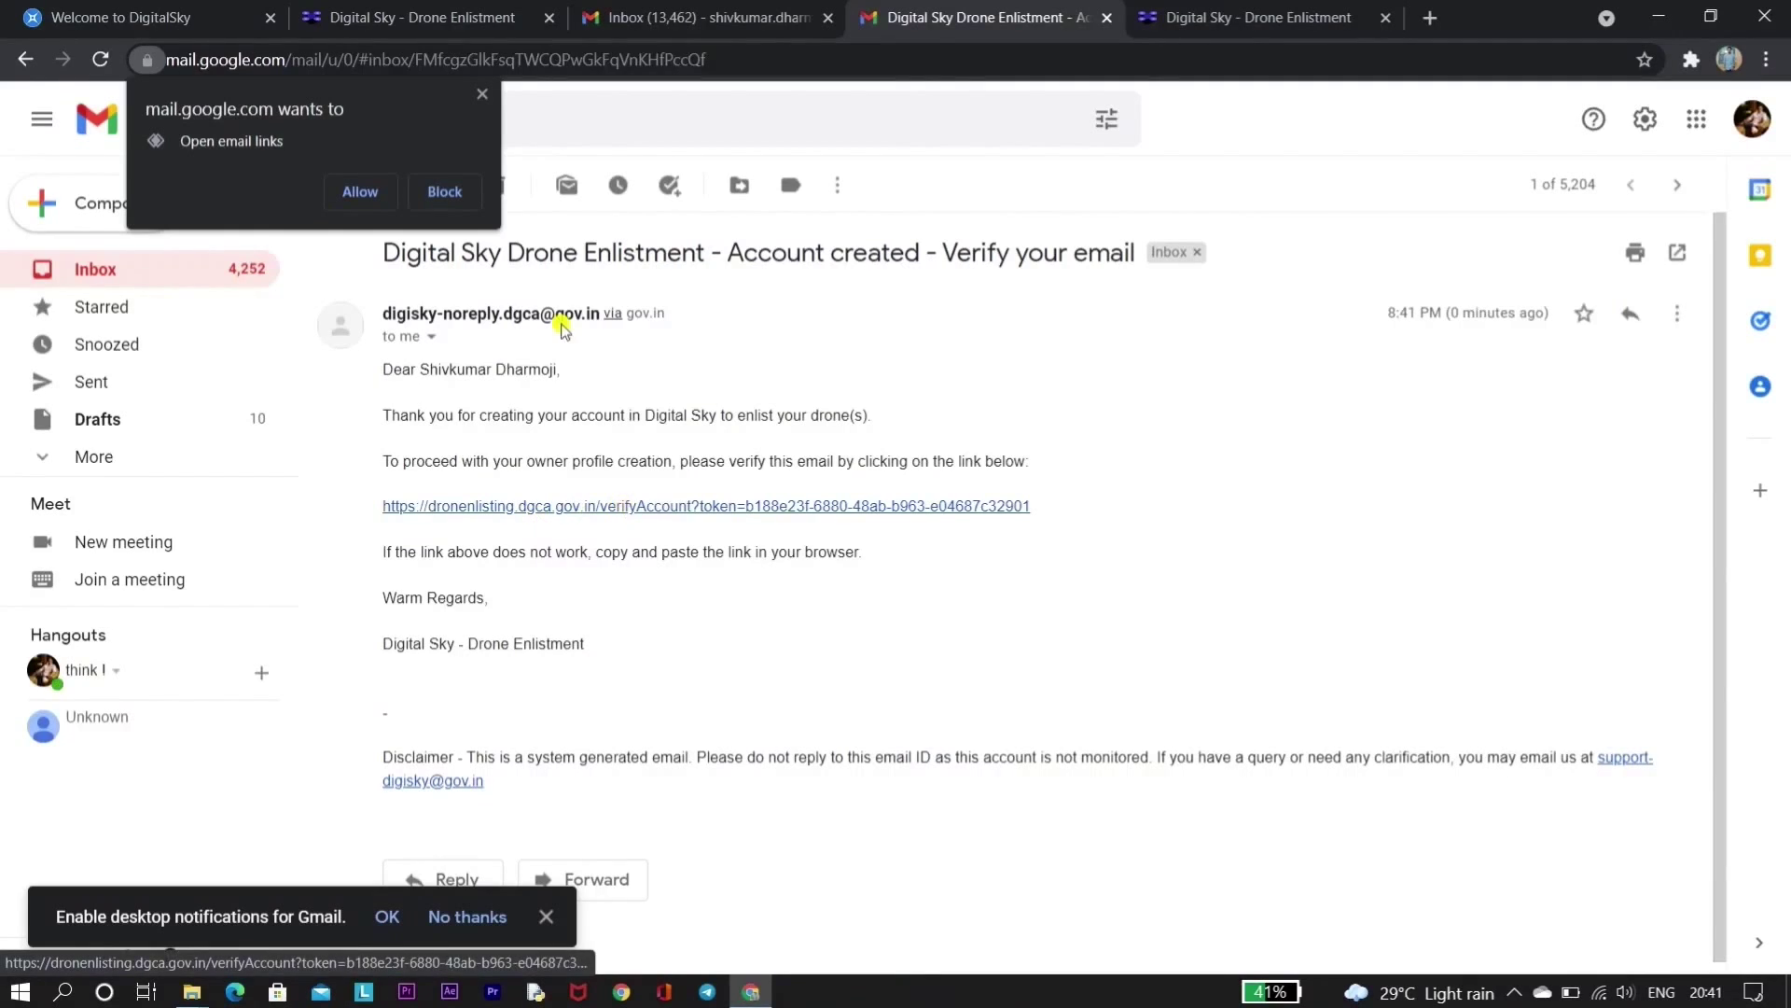
left_click(487, 97)
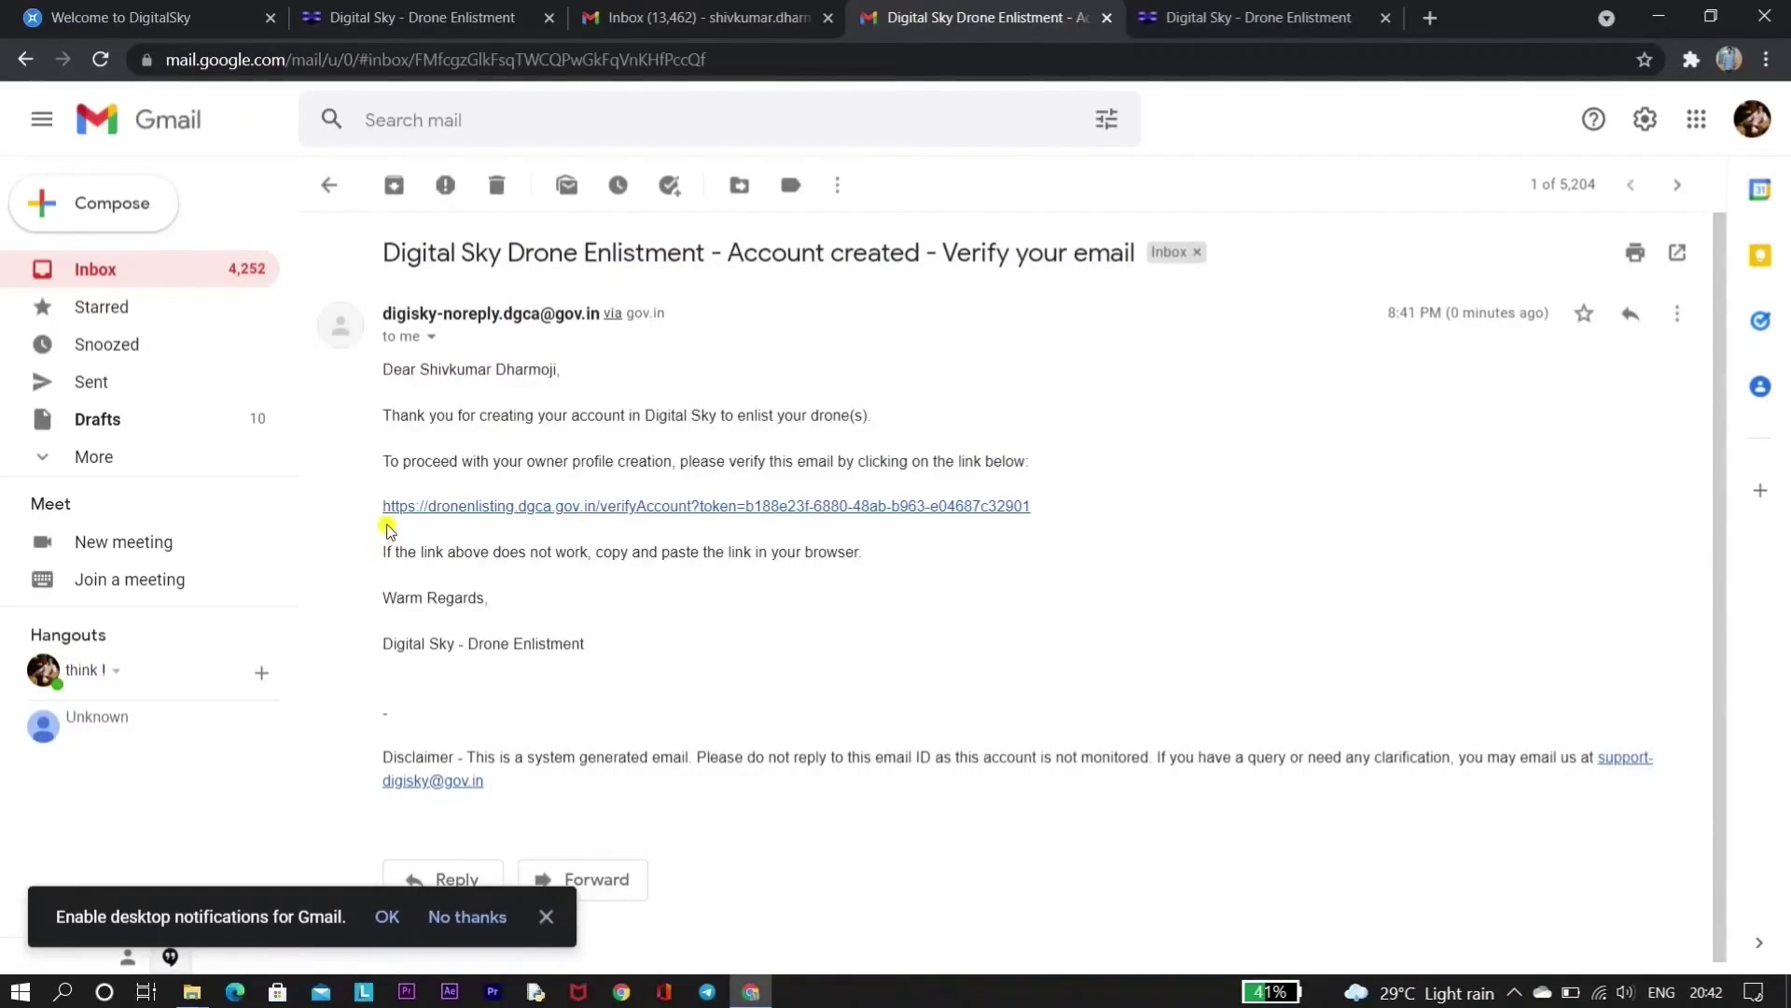
left_click(787, 504)
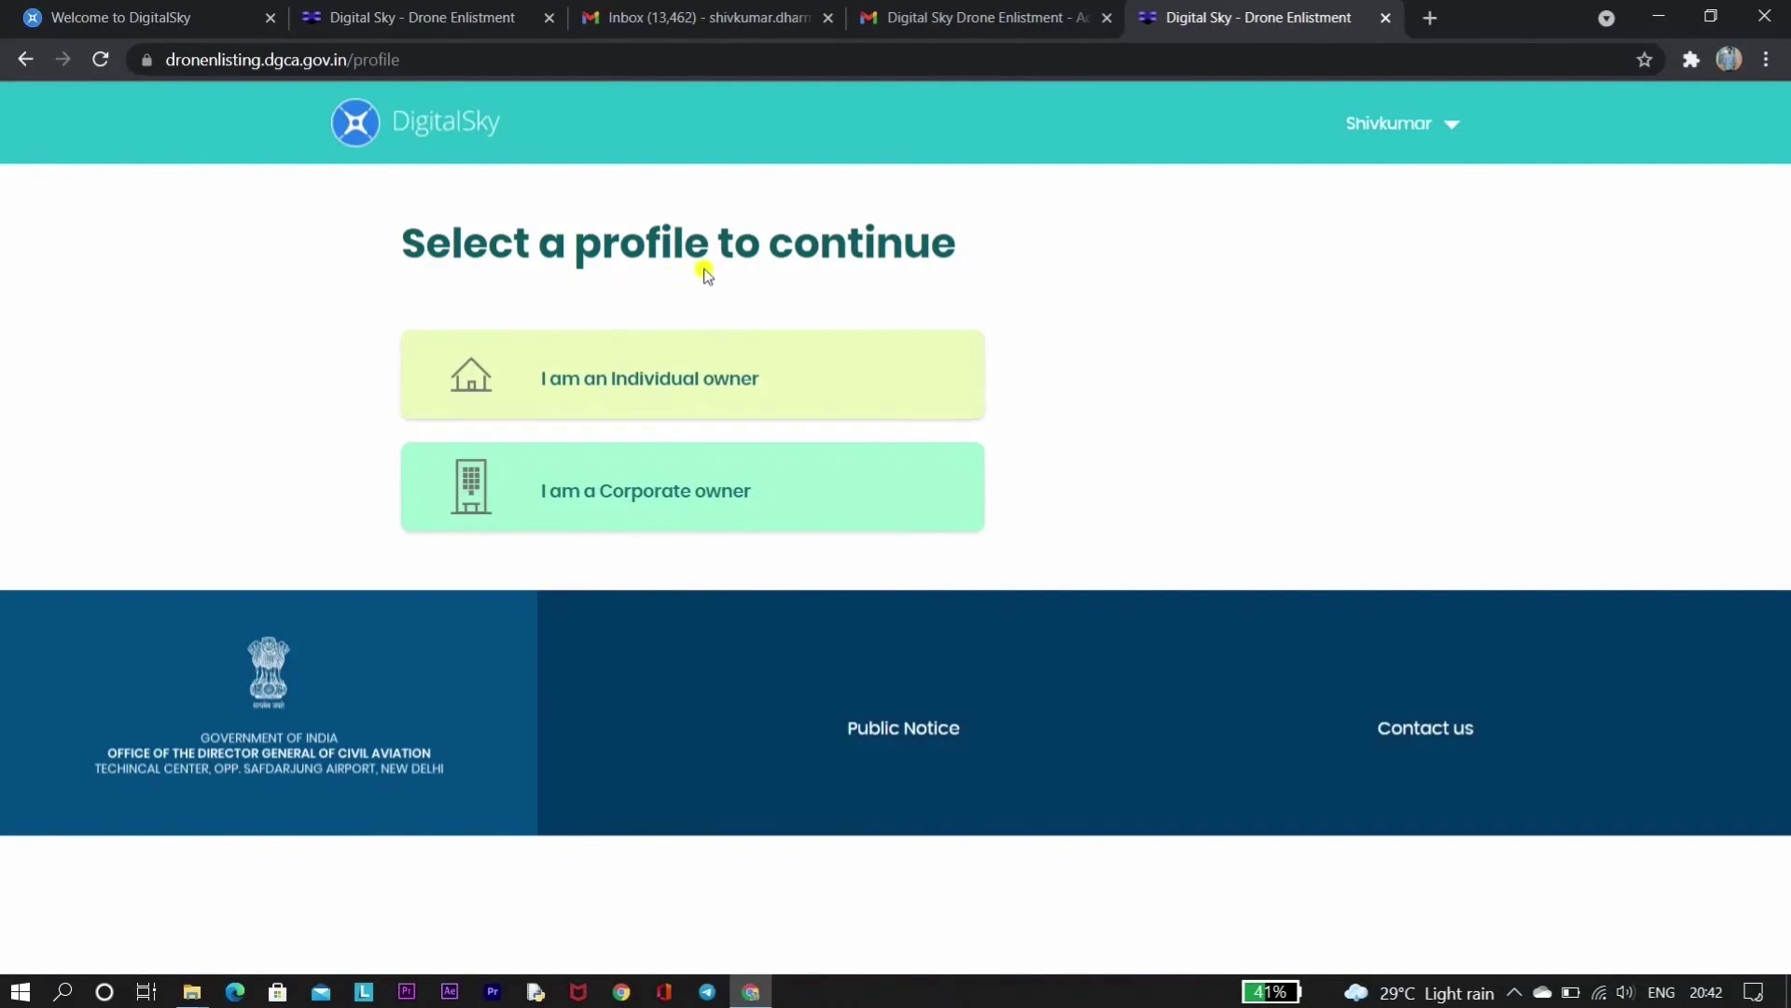
Choose 'I am an Individual owner' and autofill the owner's full name from saved entries
left_click(651, 385)
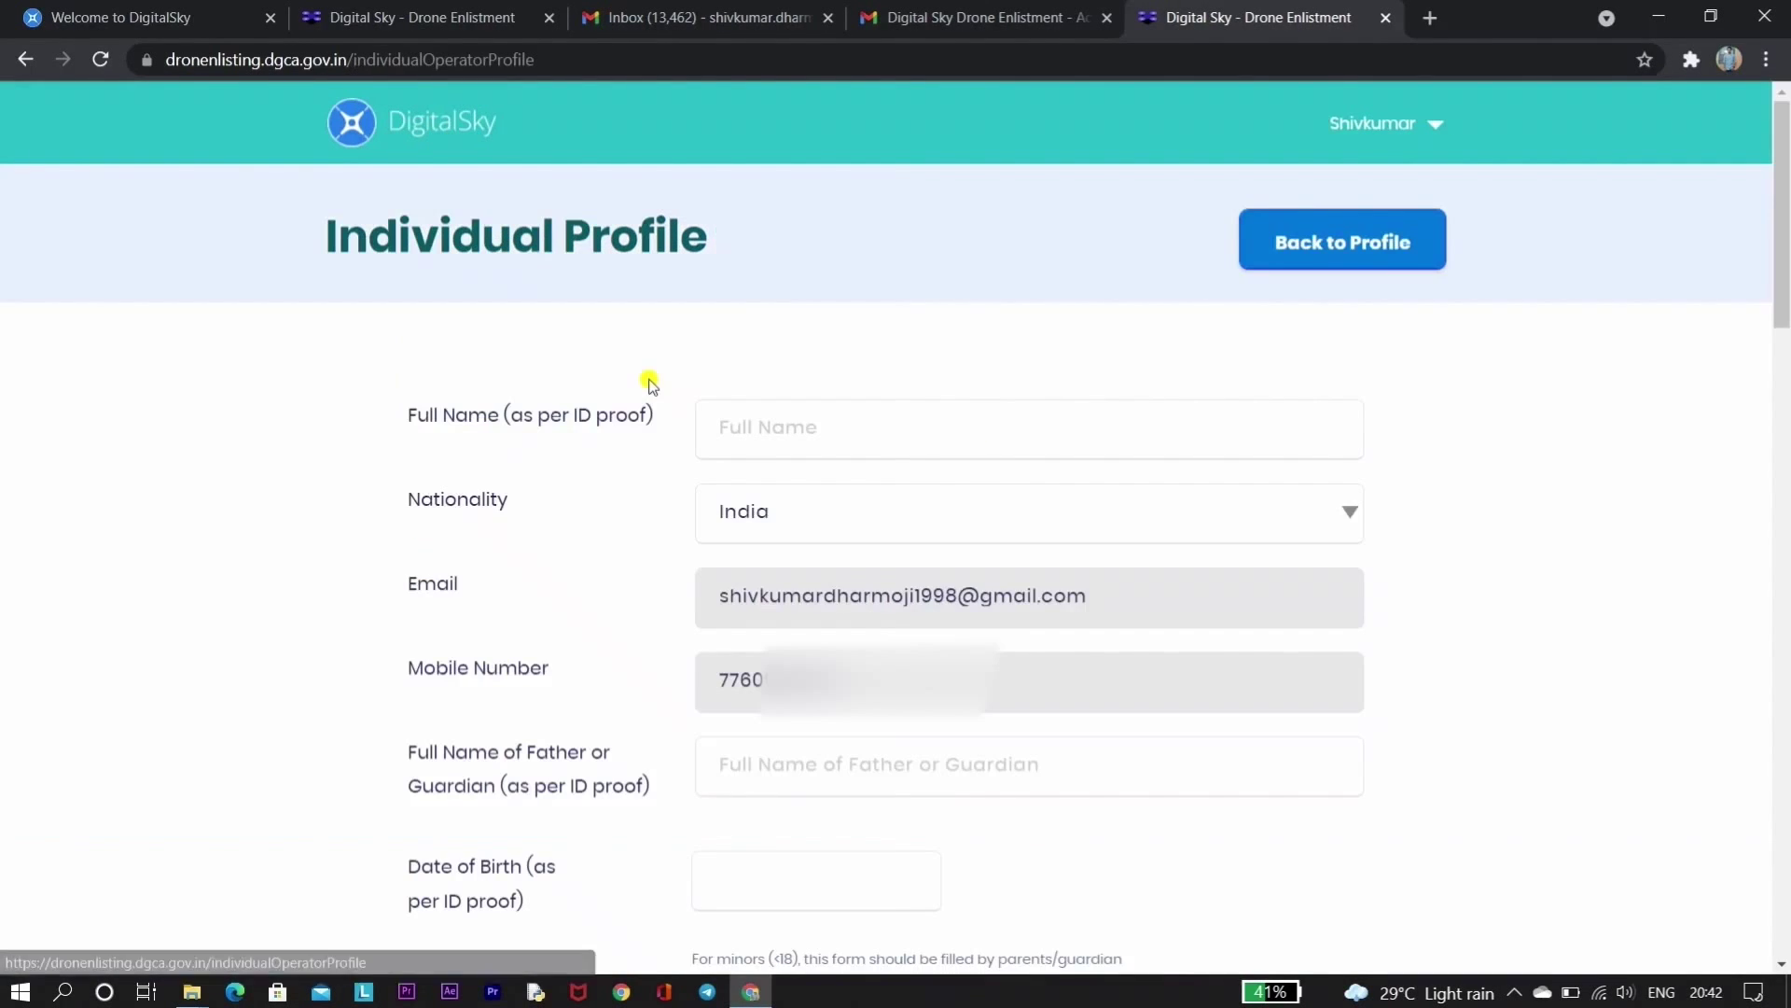
left_click(791, 423)
left_click(787, 492)
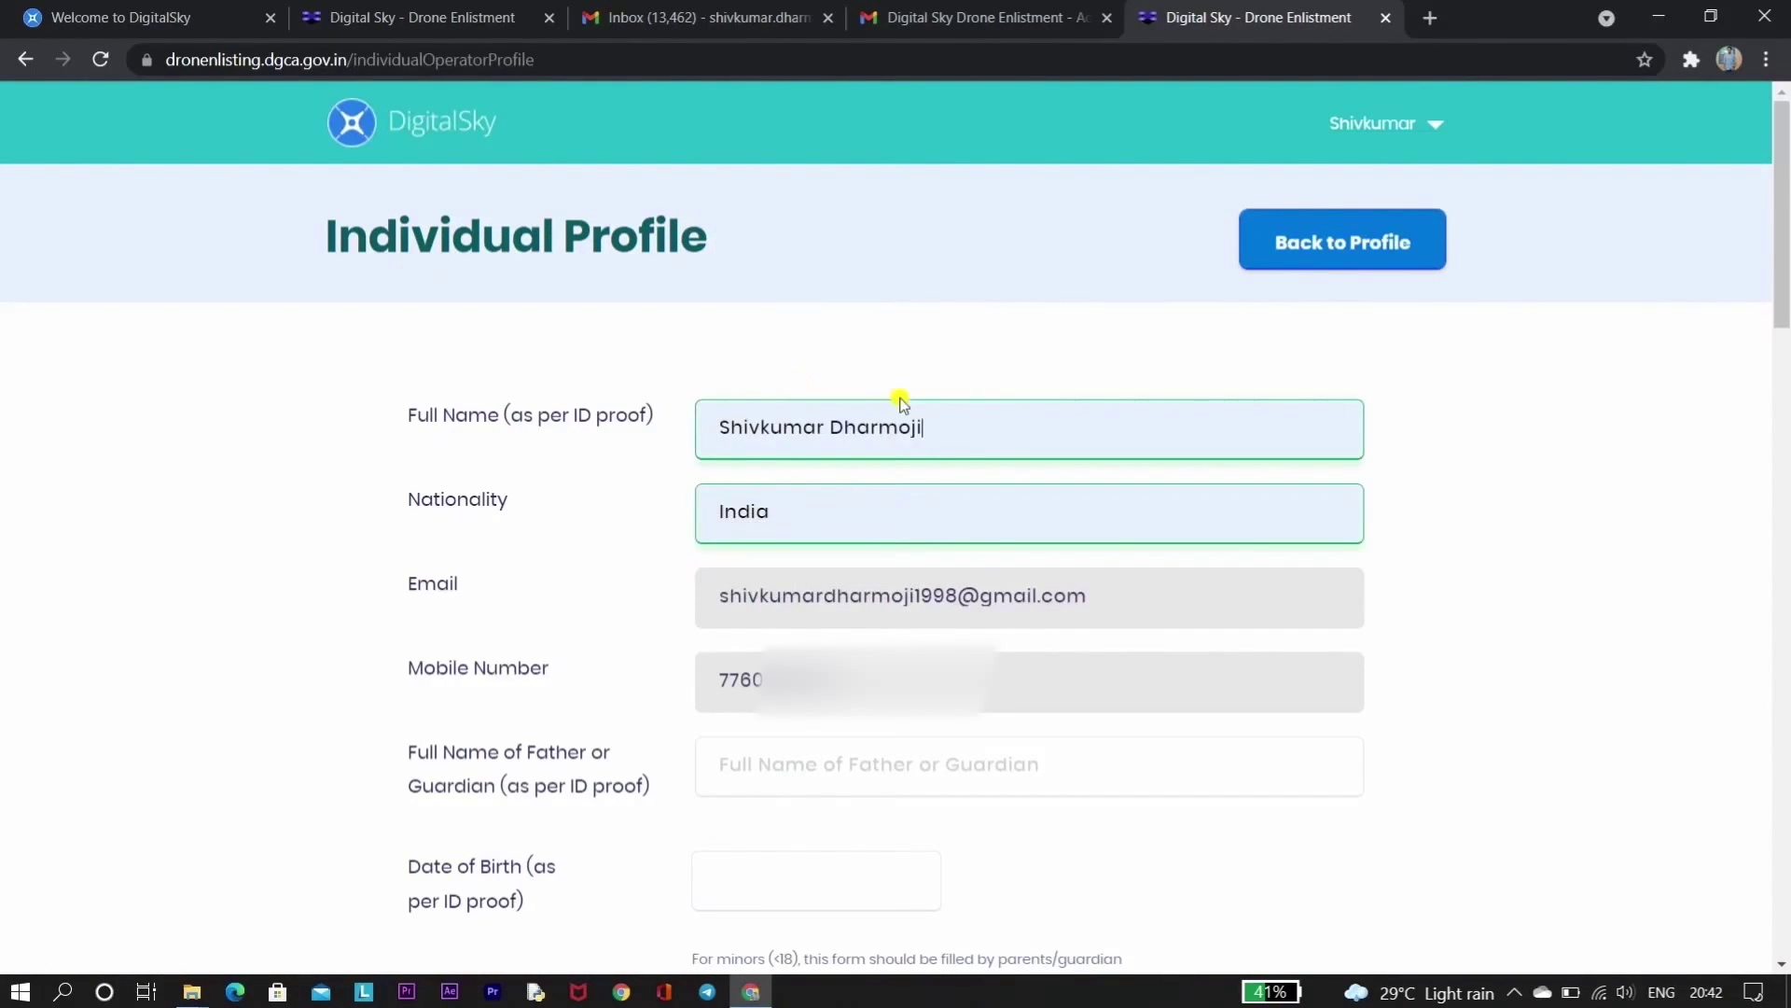
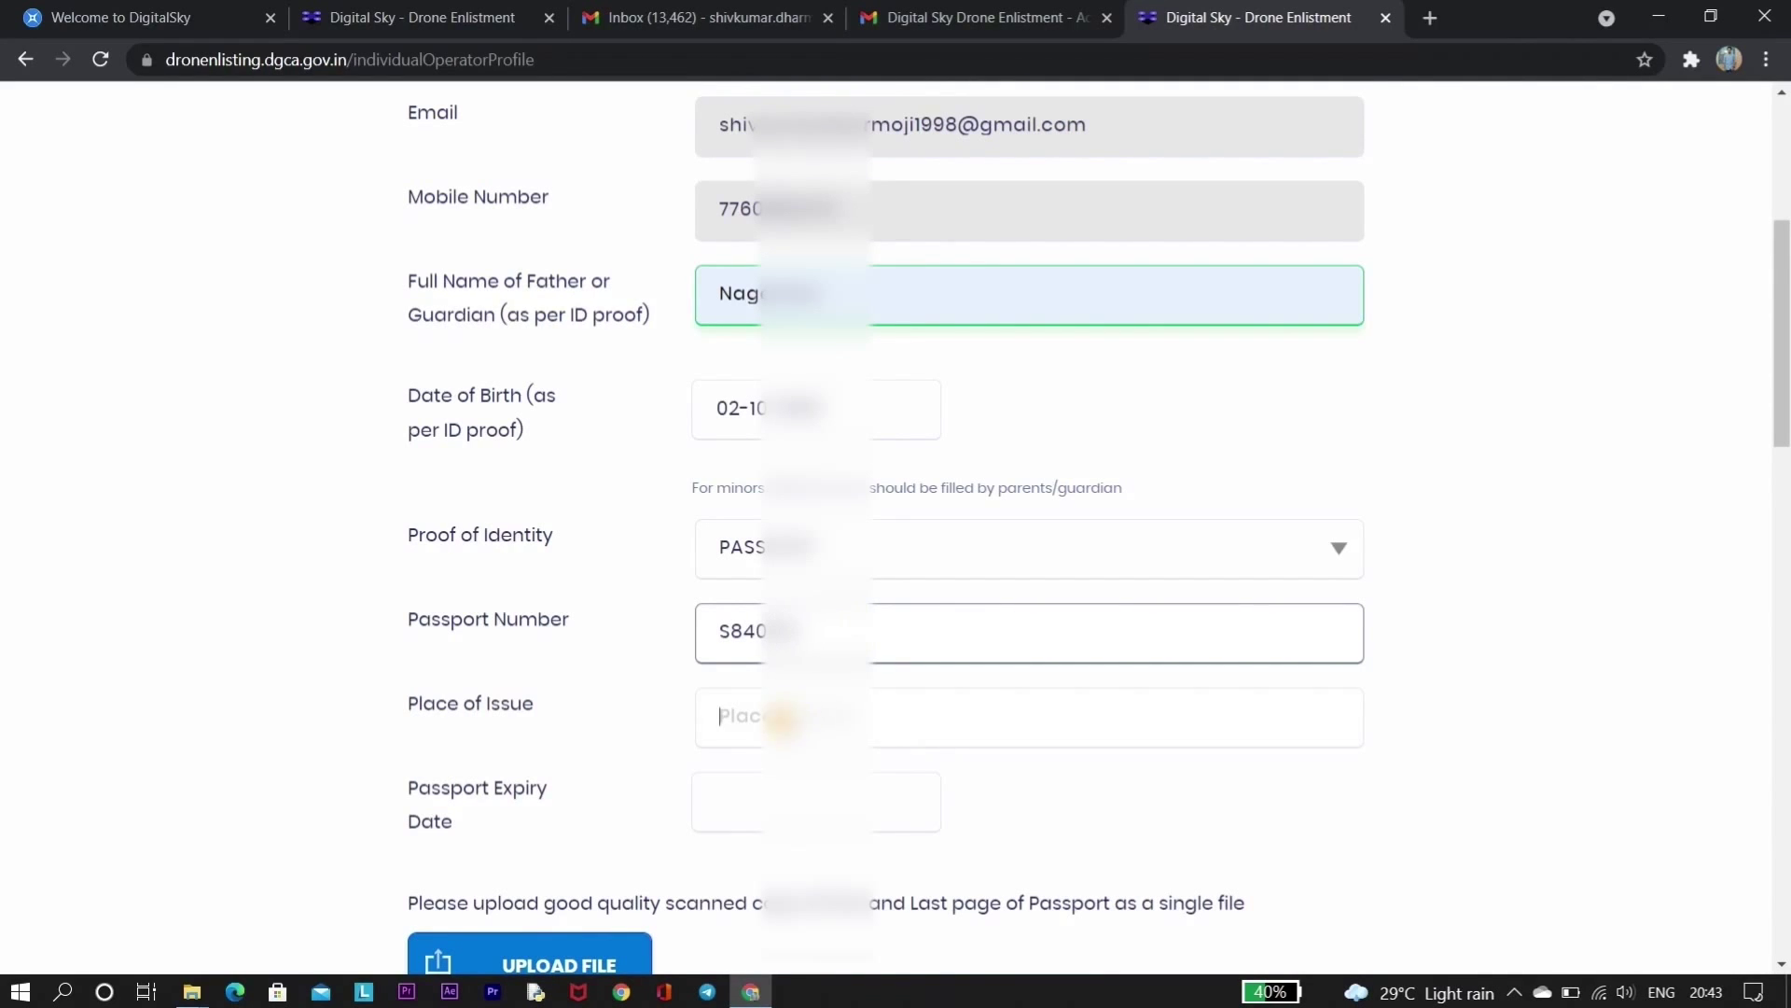
Enter the passport number and the place of issue in capitals
left_click(781, 717)
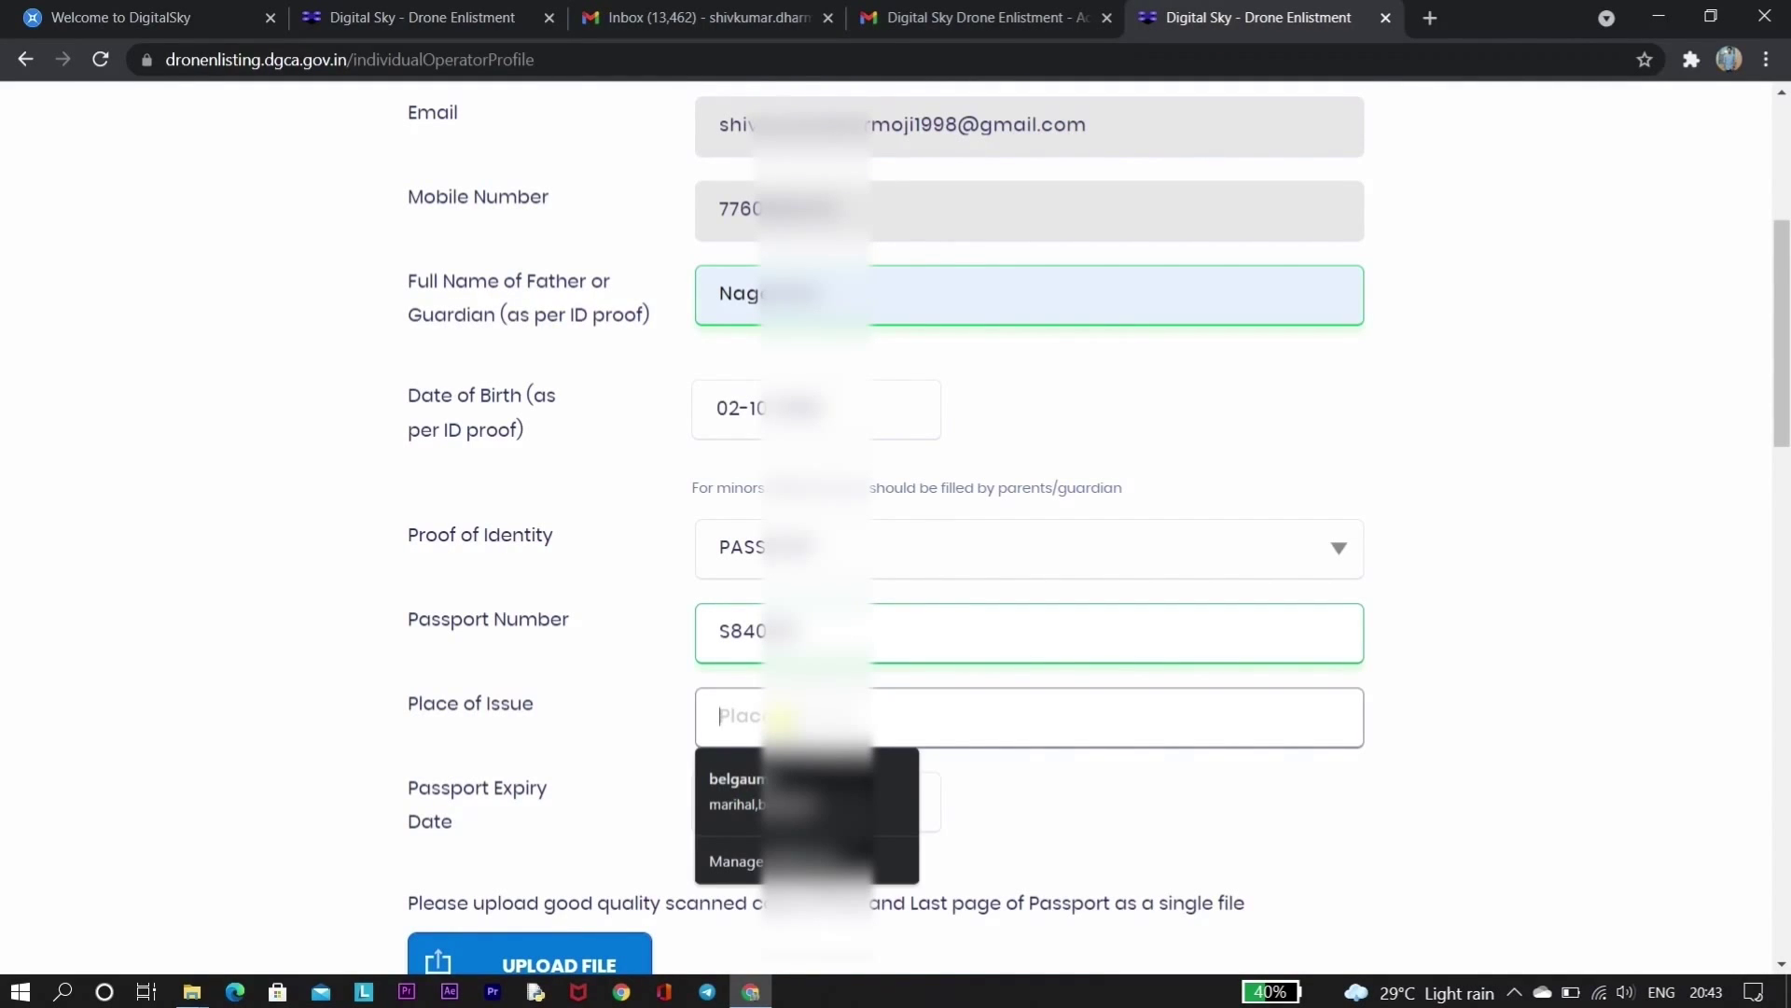
type("b")
key("BackSpace")
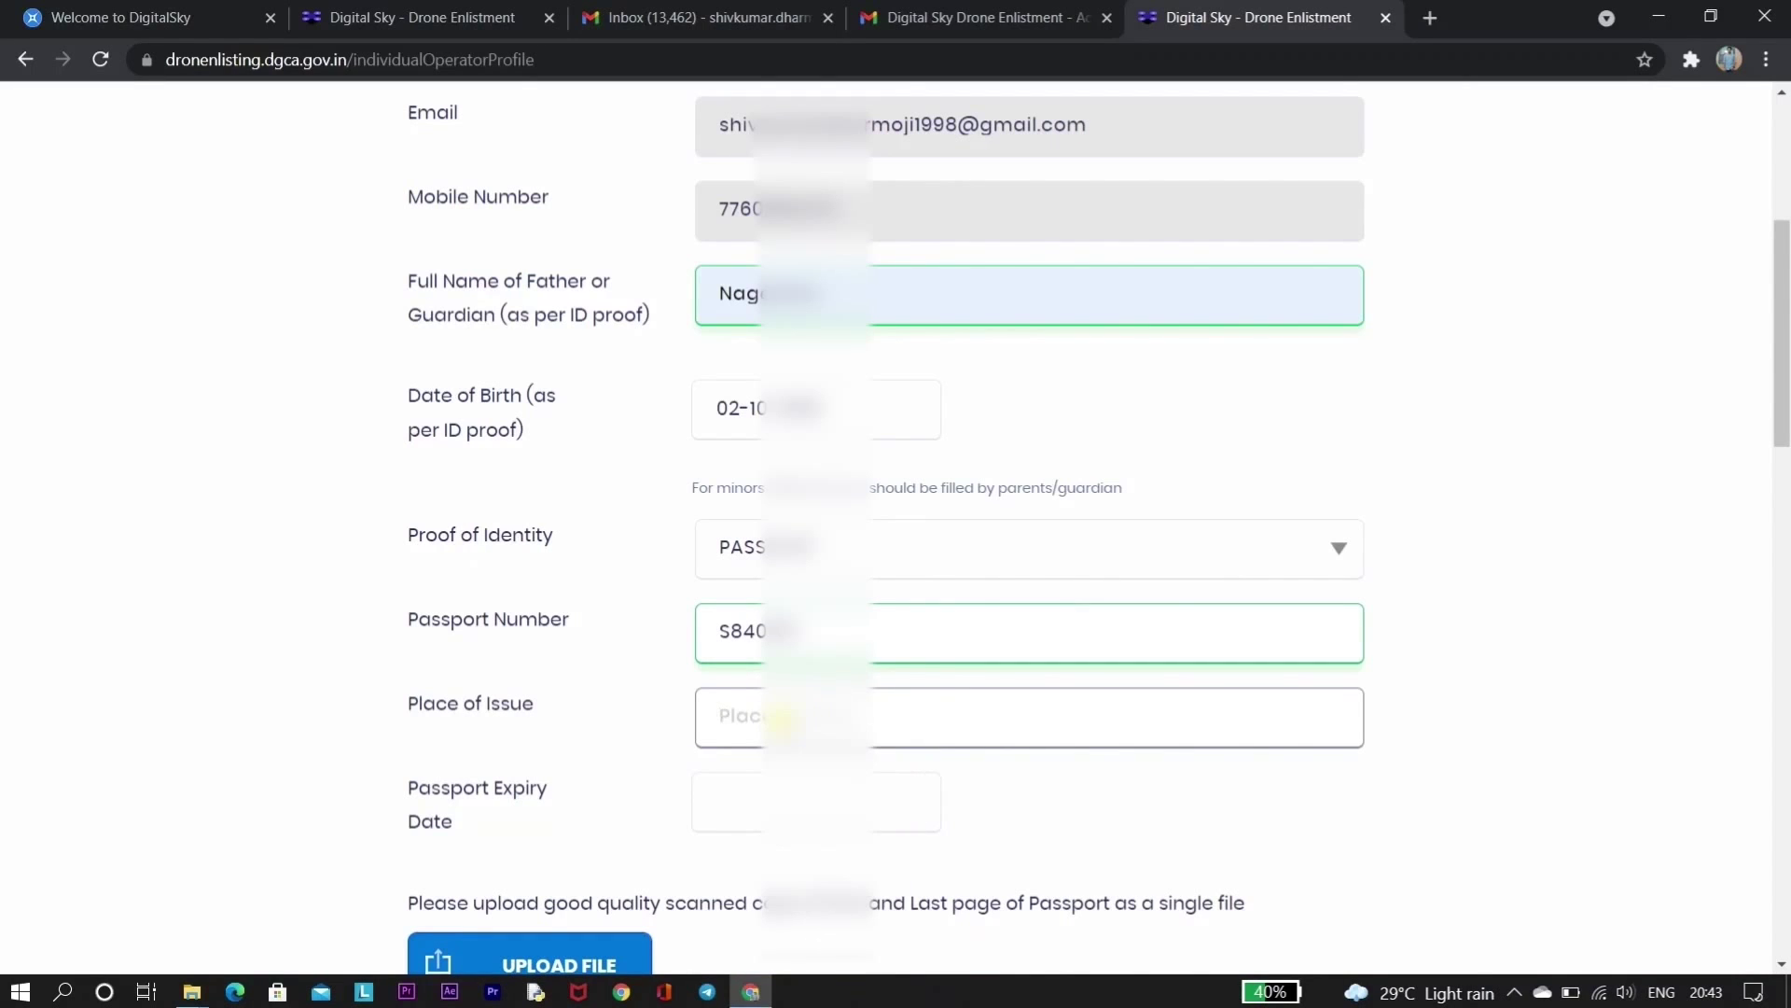
key("Caps_Lock")
type("BENG")
Set the passport expiry date to 12-11-2028 with the calendar
left_click(791, 791)
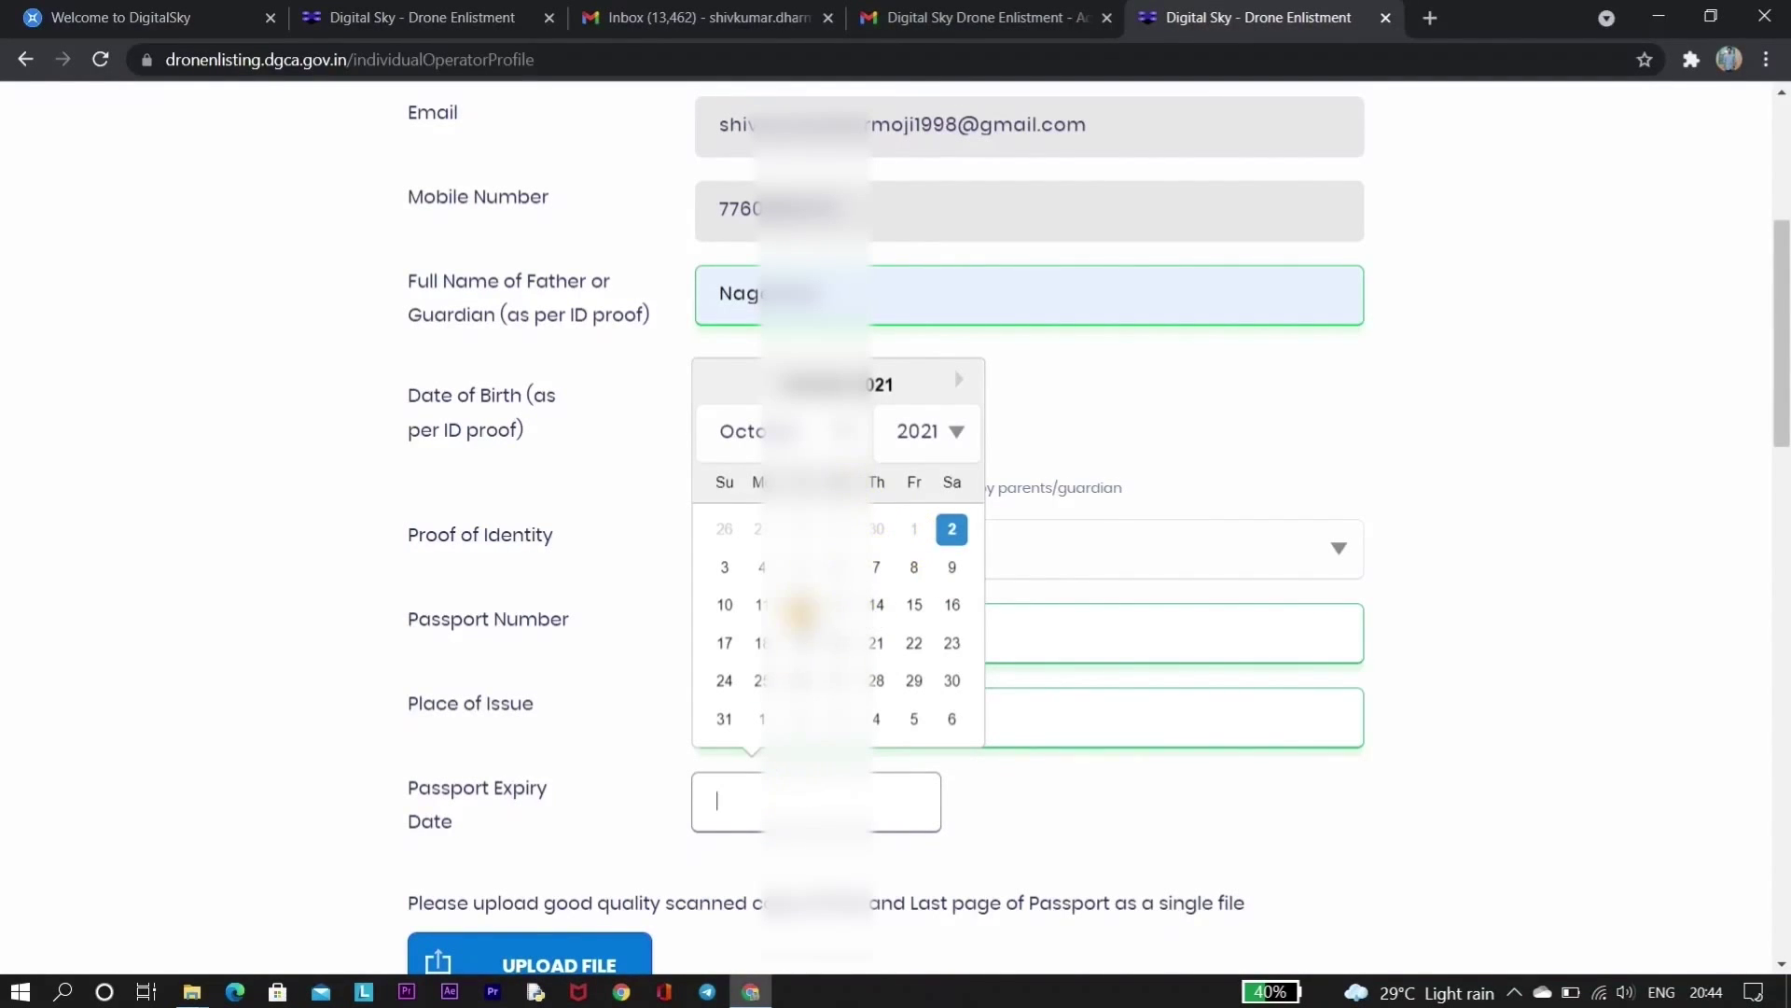
left_click(800, 611)
left_click(752, 792)
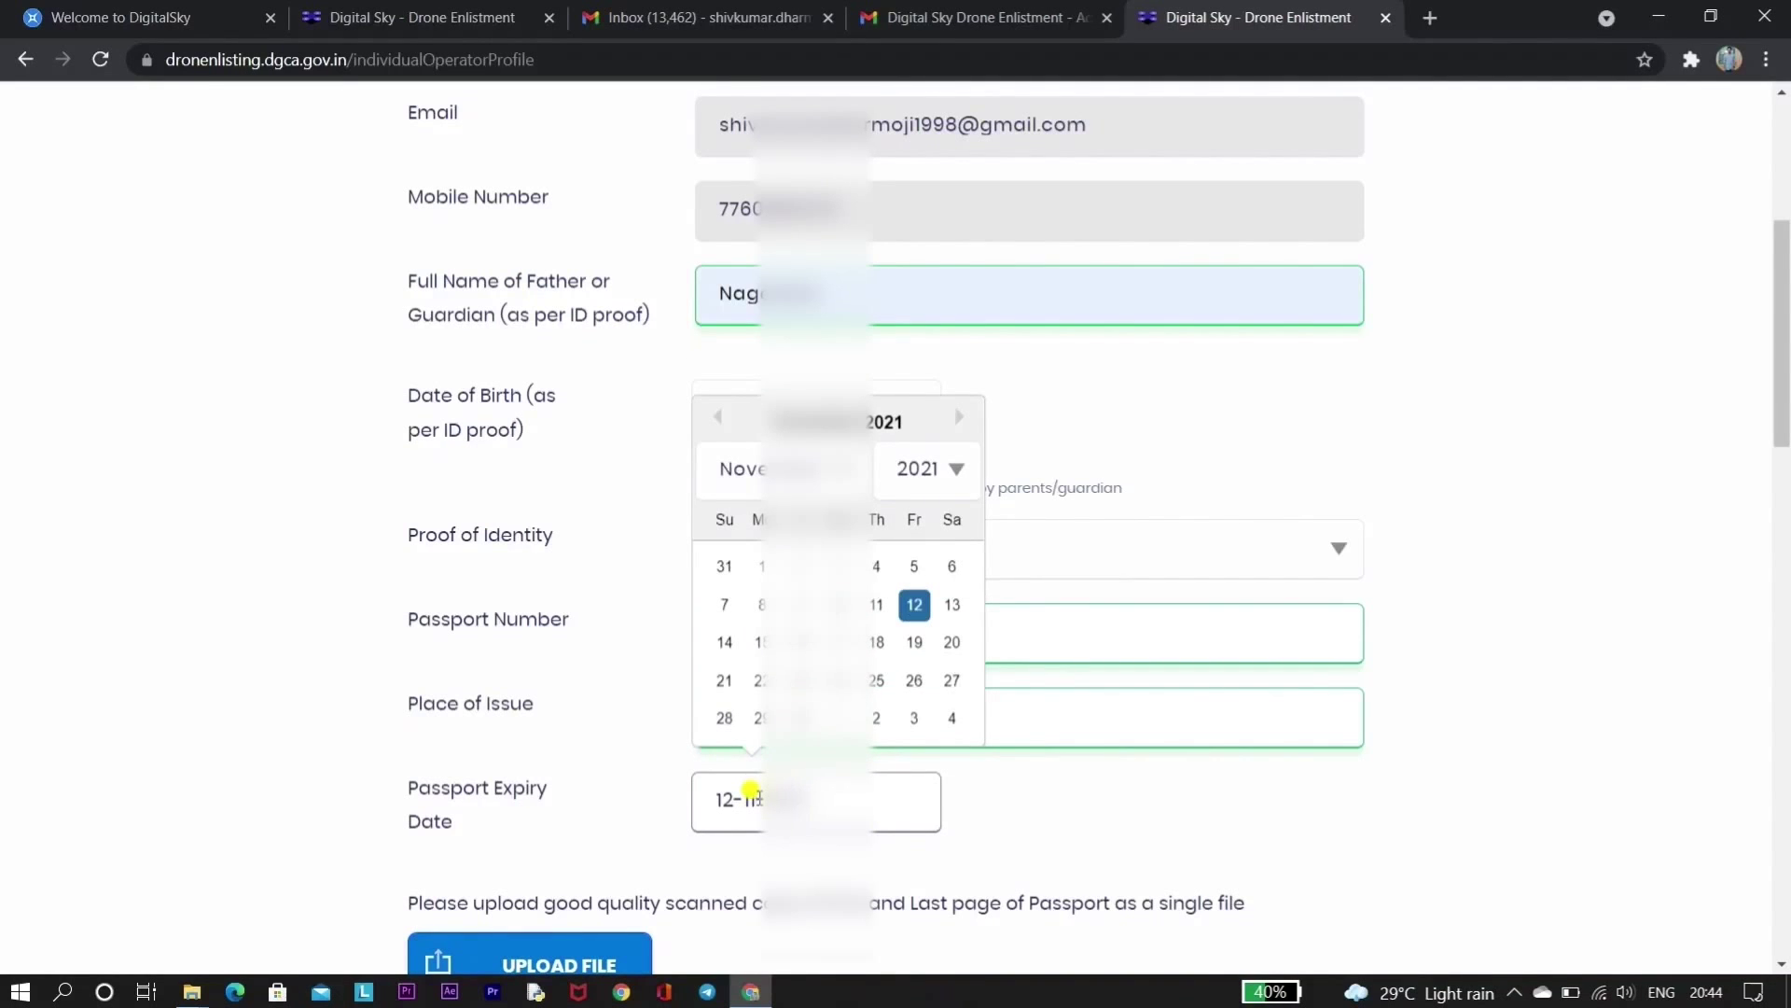
key("BackSpace")
type("8")
left_click(982, 808)
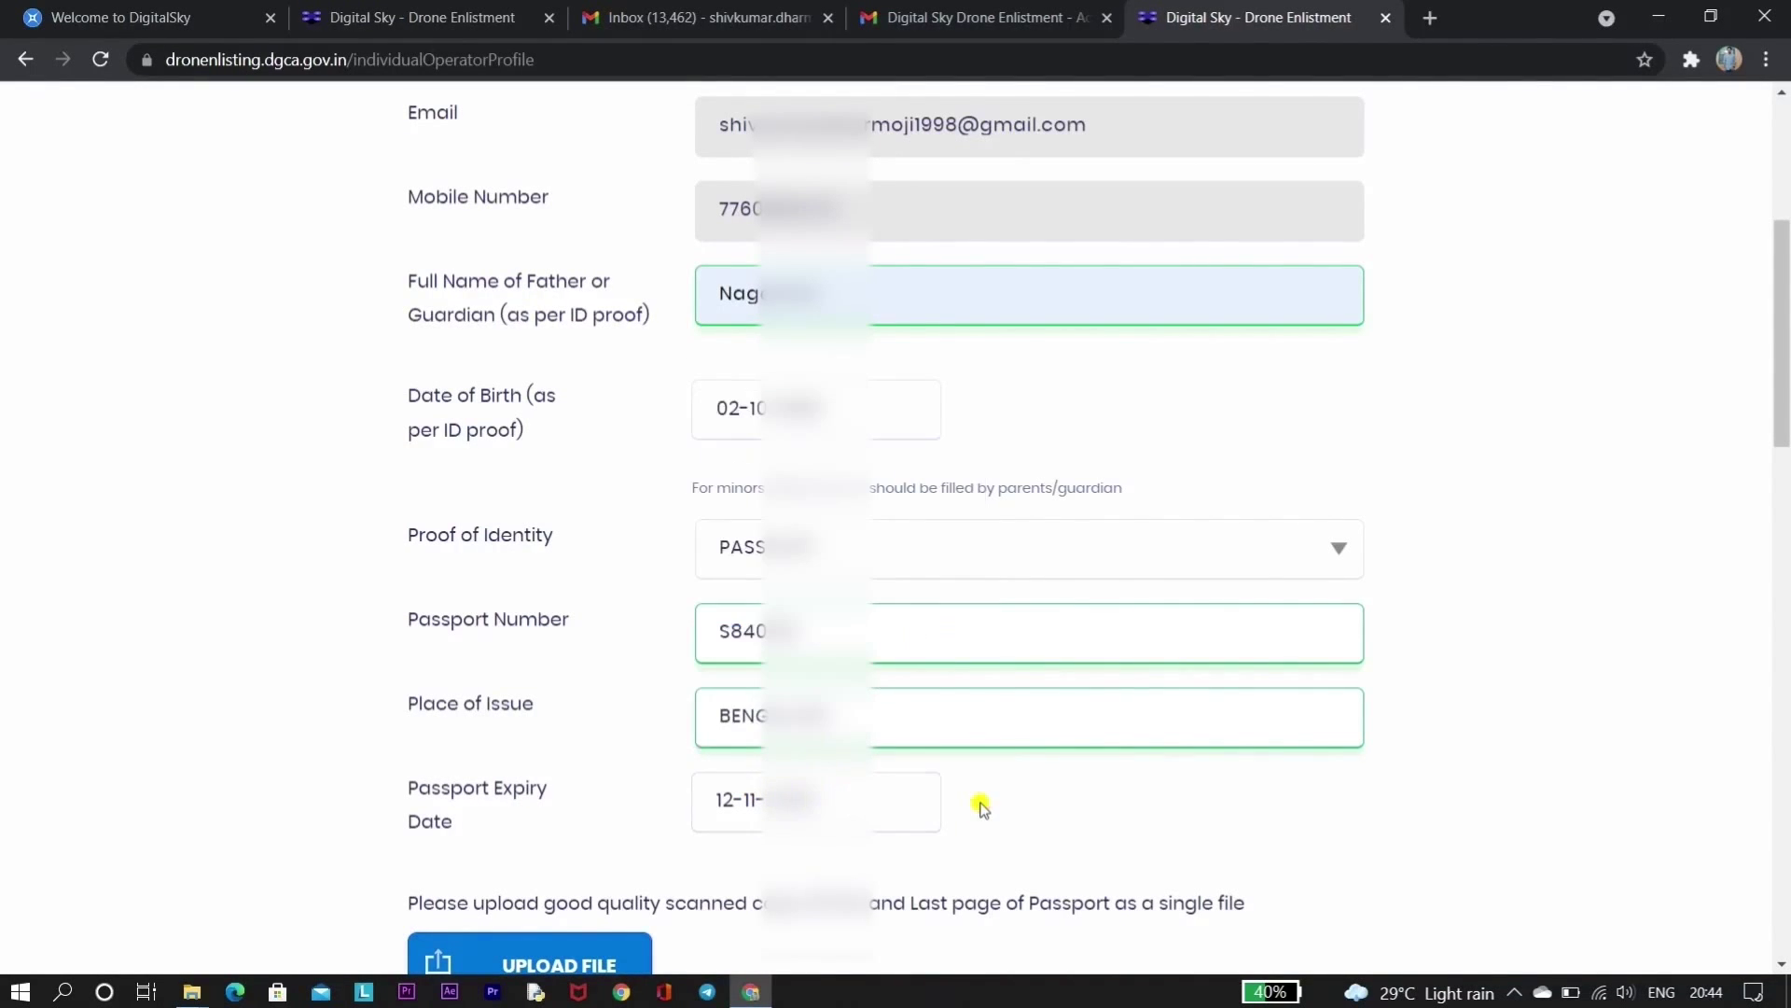
scroll(975, 801, "down", 3)
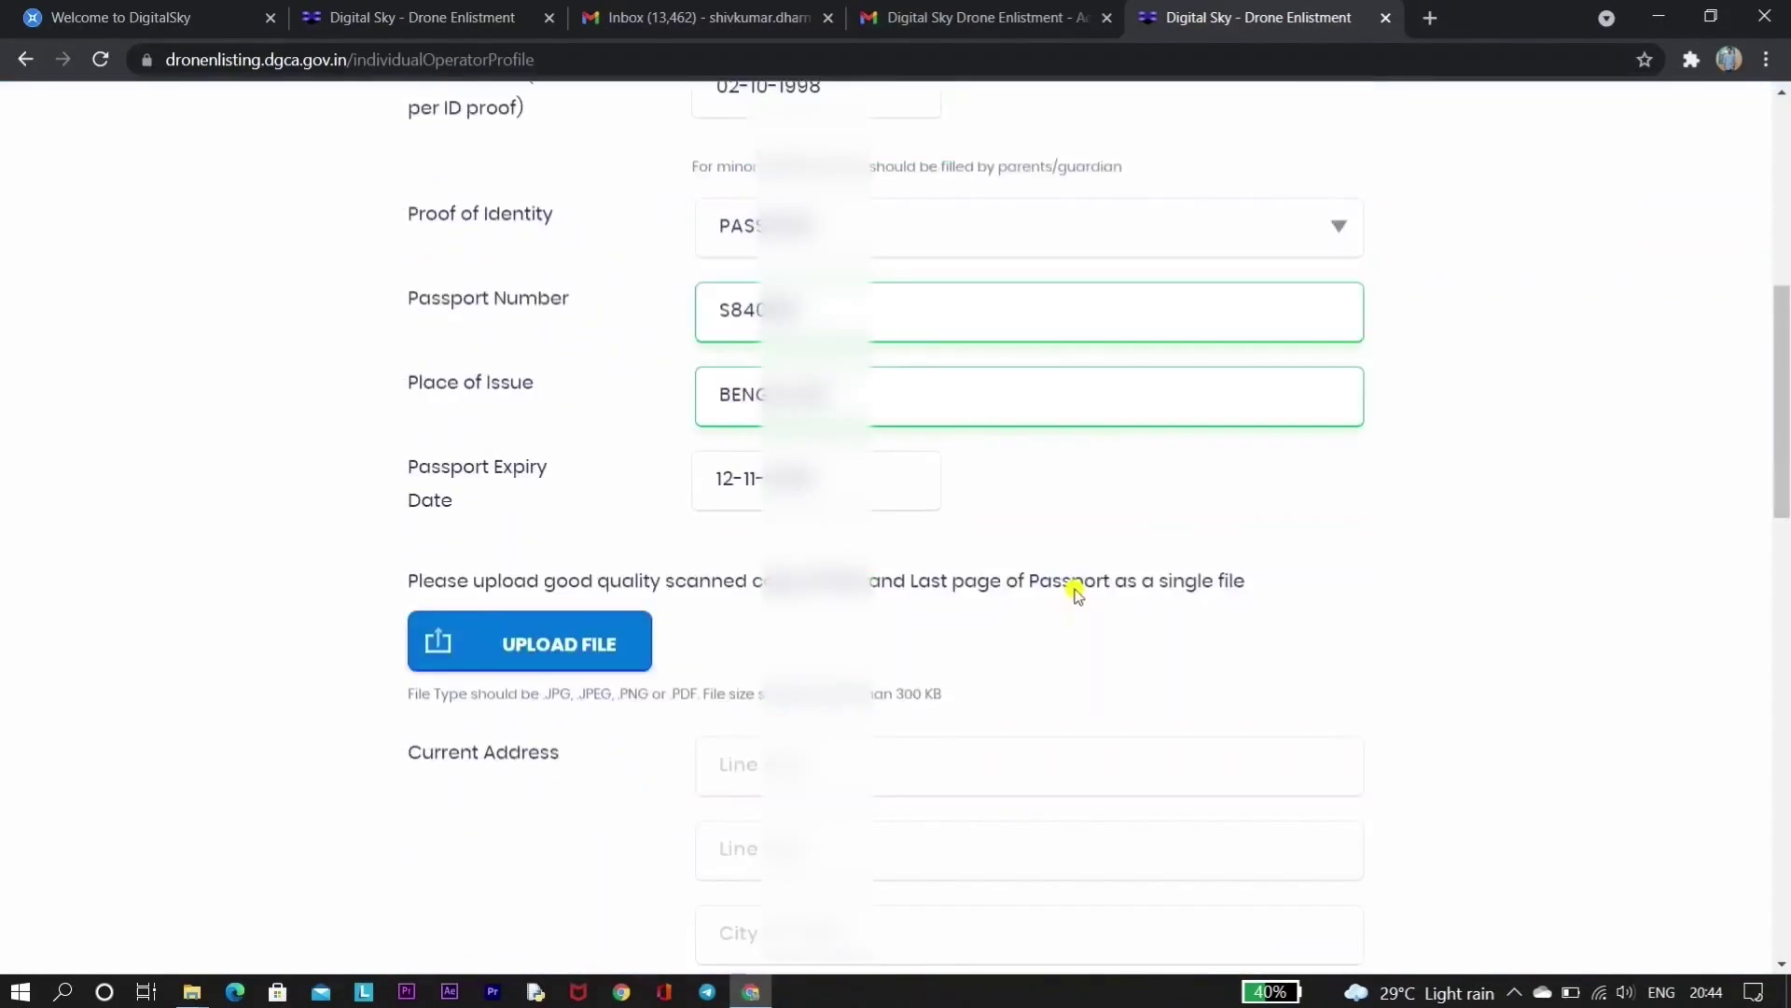
scroll(1077, 592, "down", 3)
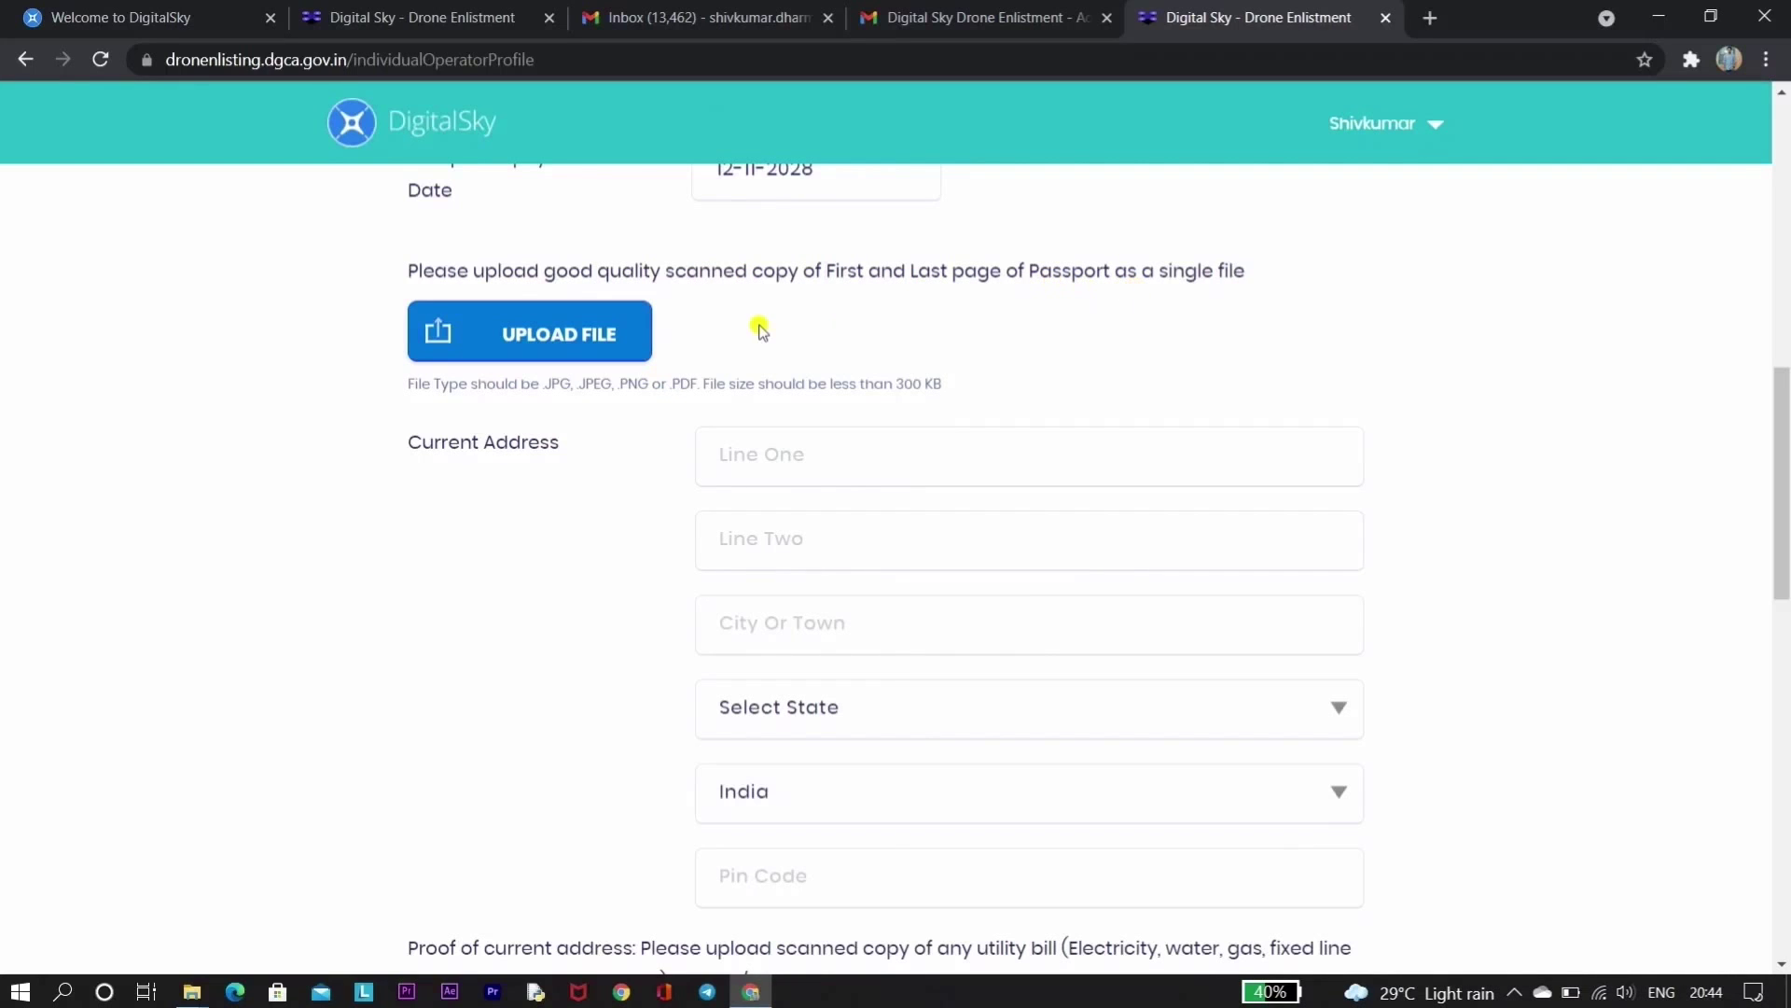
Upload passport.jpg from the doc folder as the passport scan
left_click(631, 336)
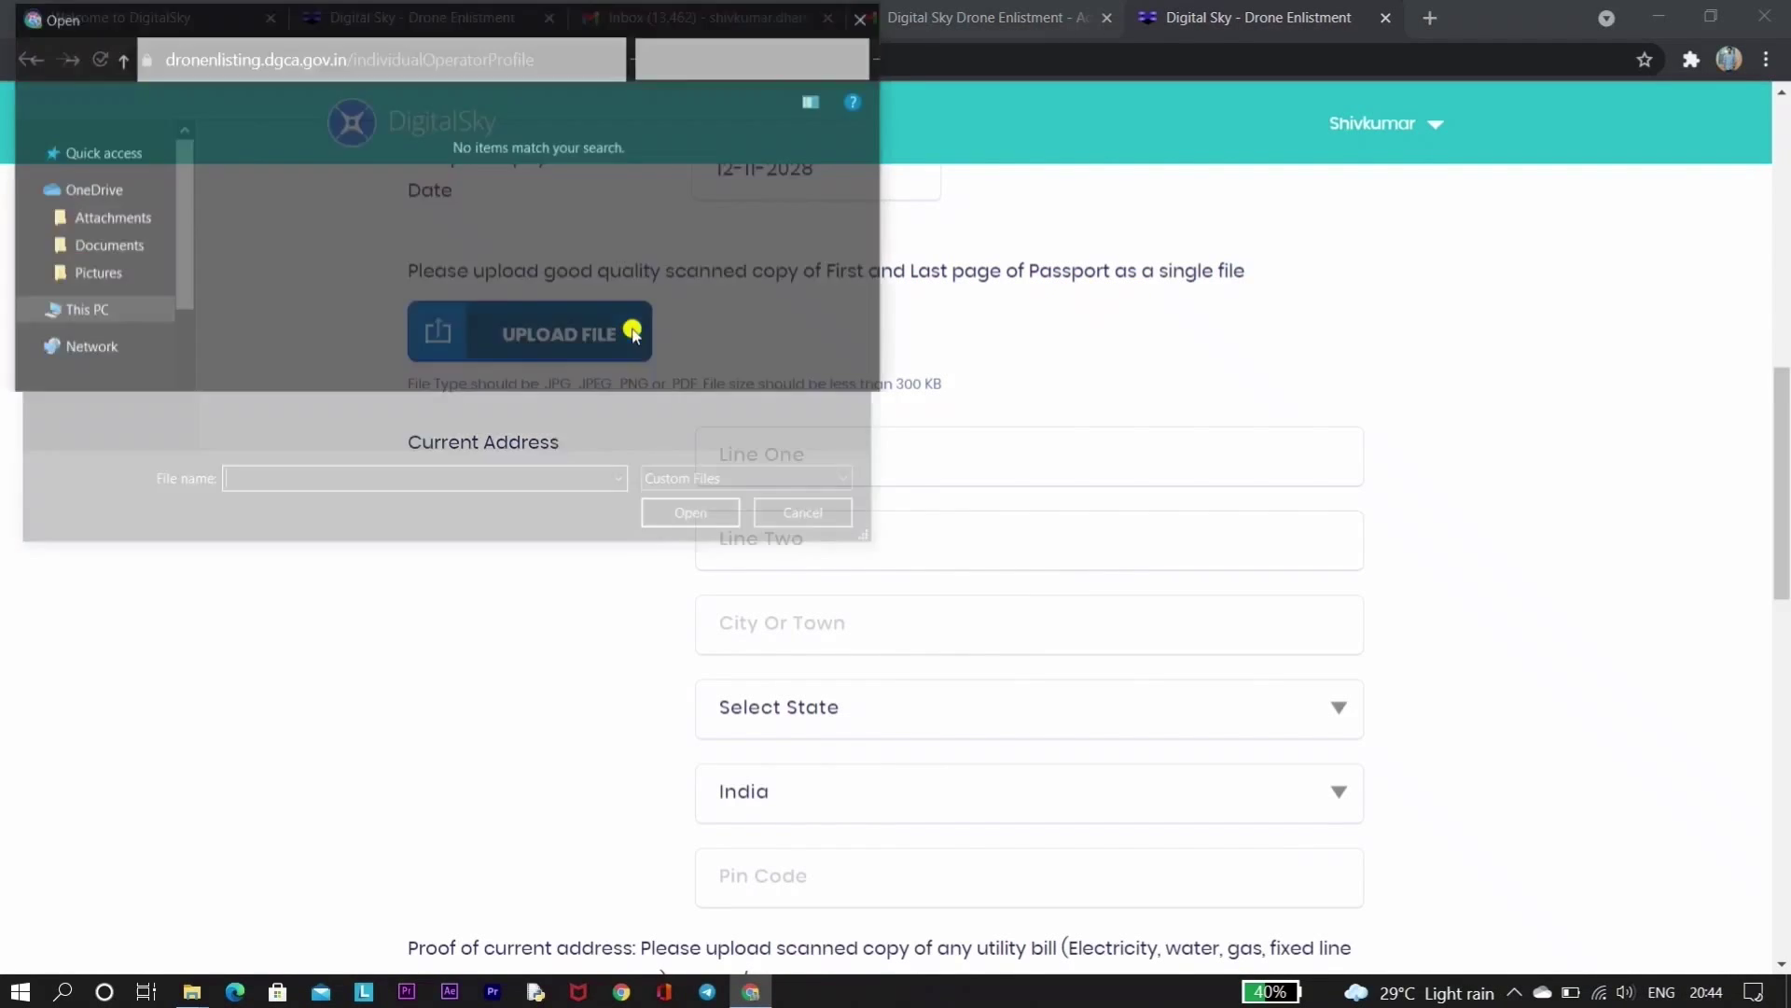
double_click(289, 168)
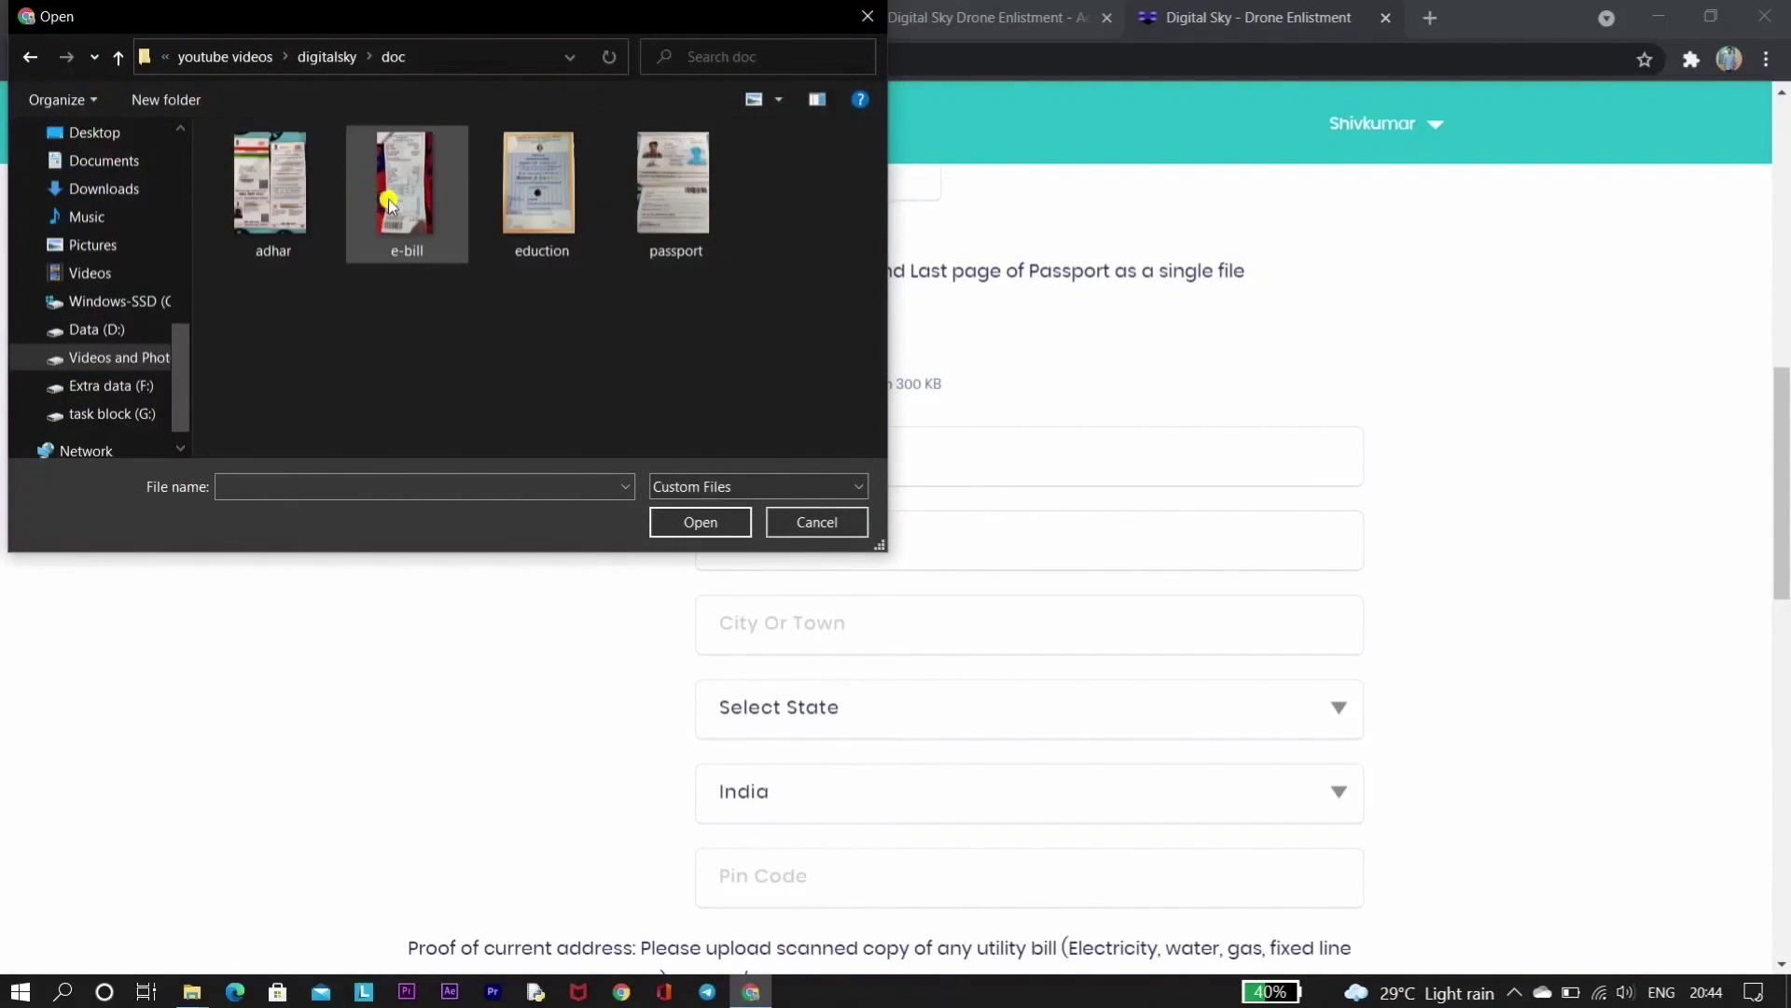
double_click(669, 191)
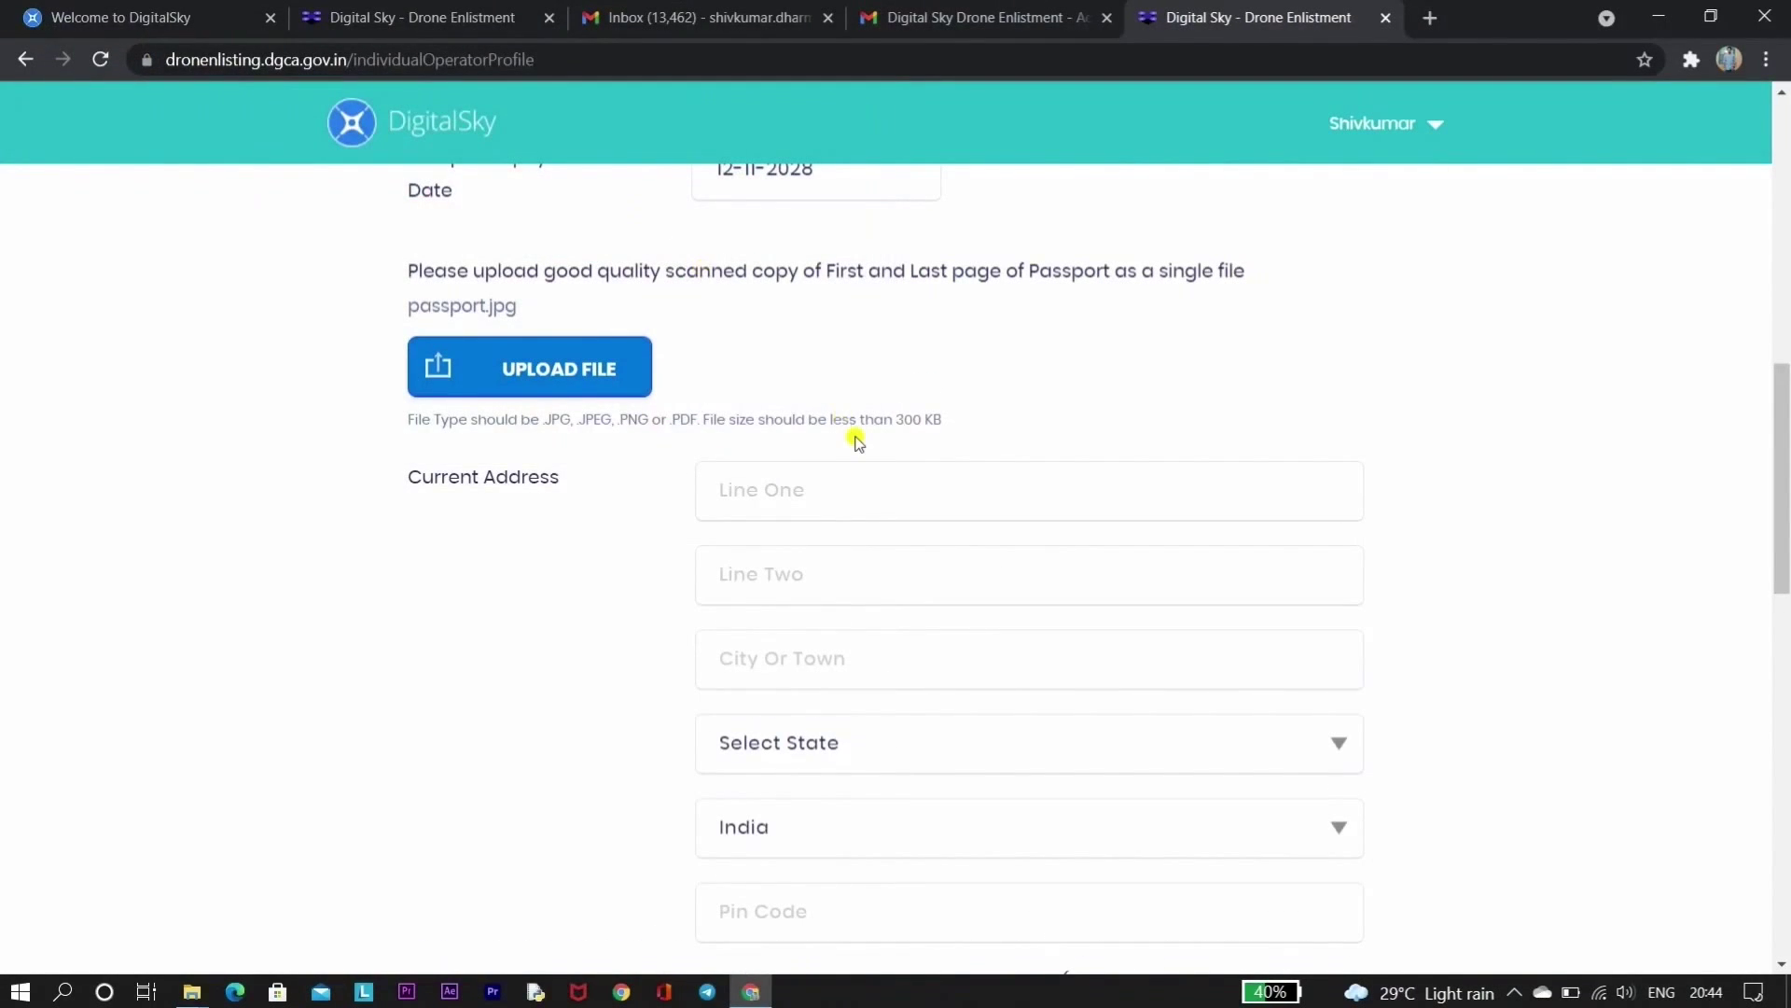
Fill in the current address lines, city, state, country India and pin code
scroll(1519, 336, "down", 1)
scroll(1519, 336, "down", 1)
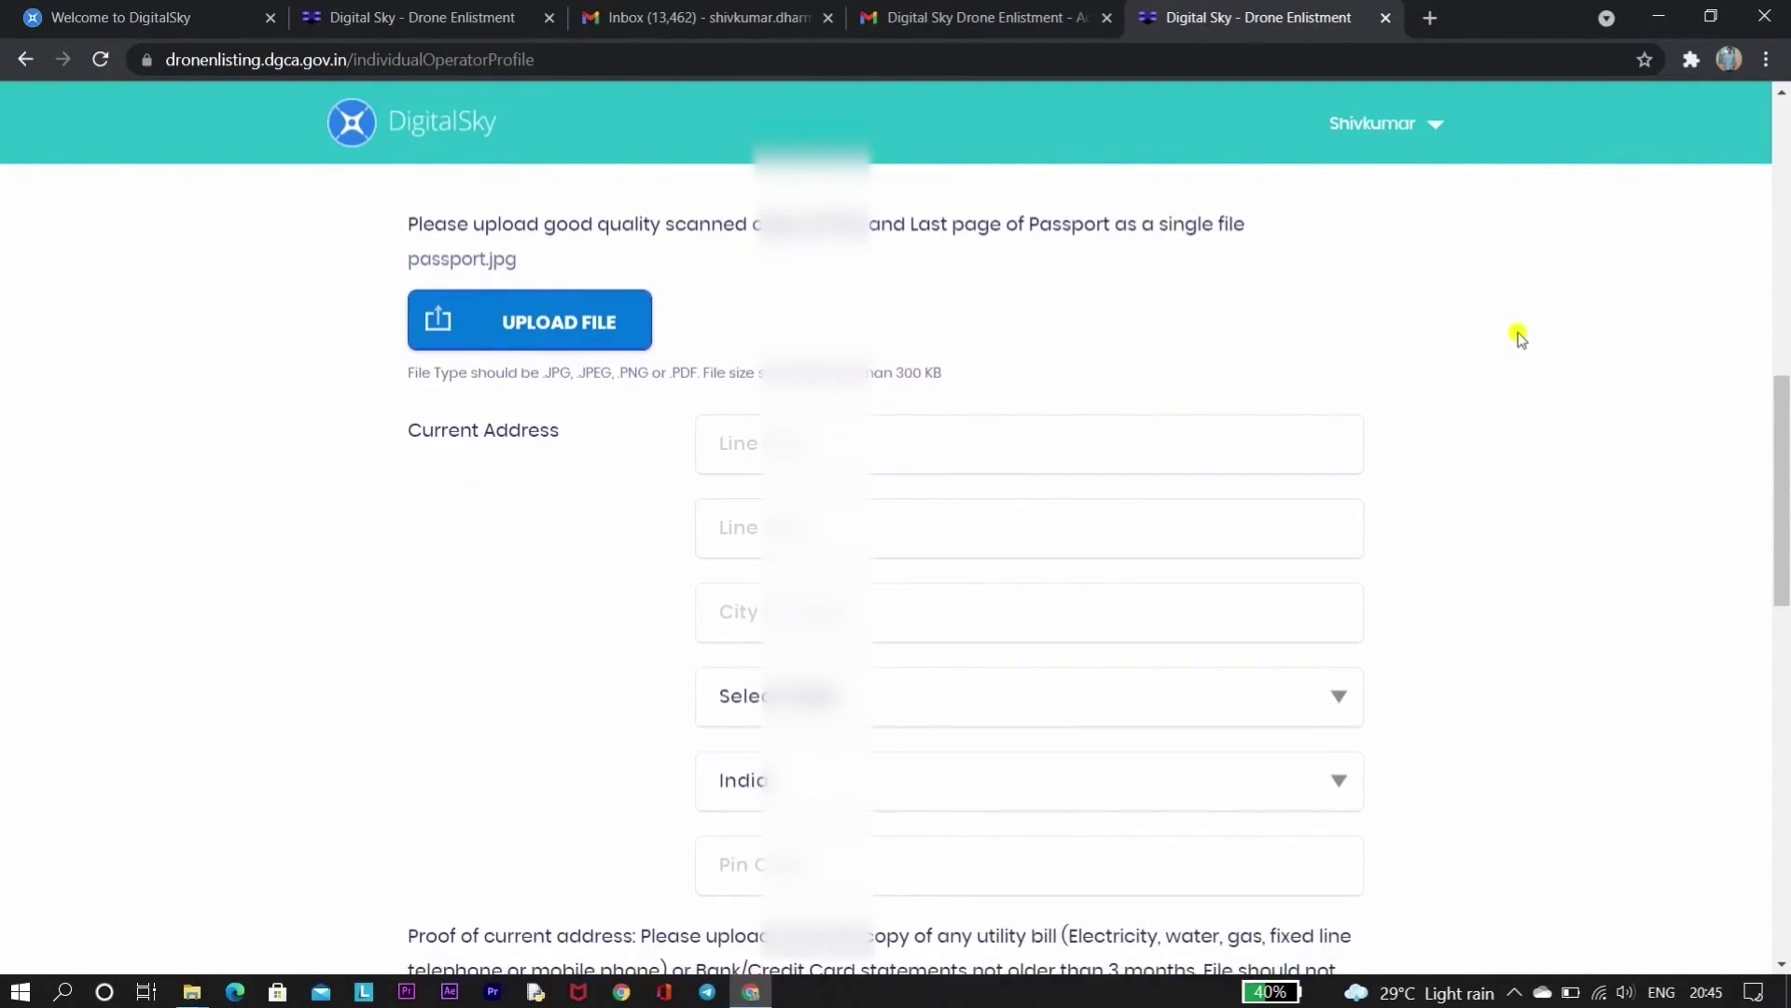
left_click(1052, 396)
key("Escape")
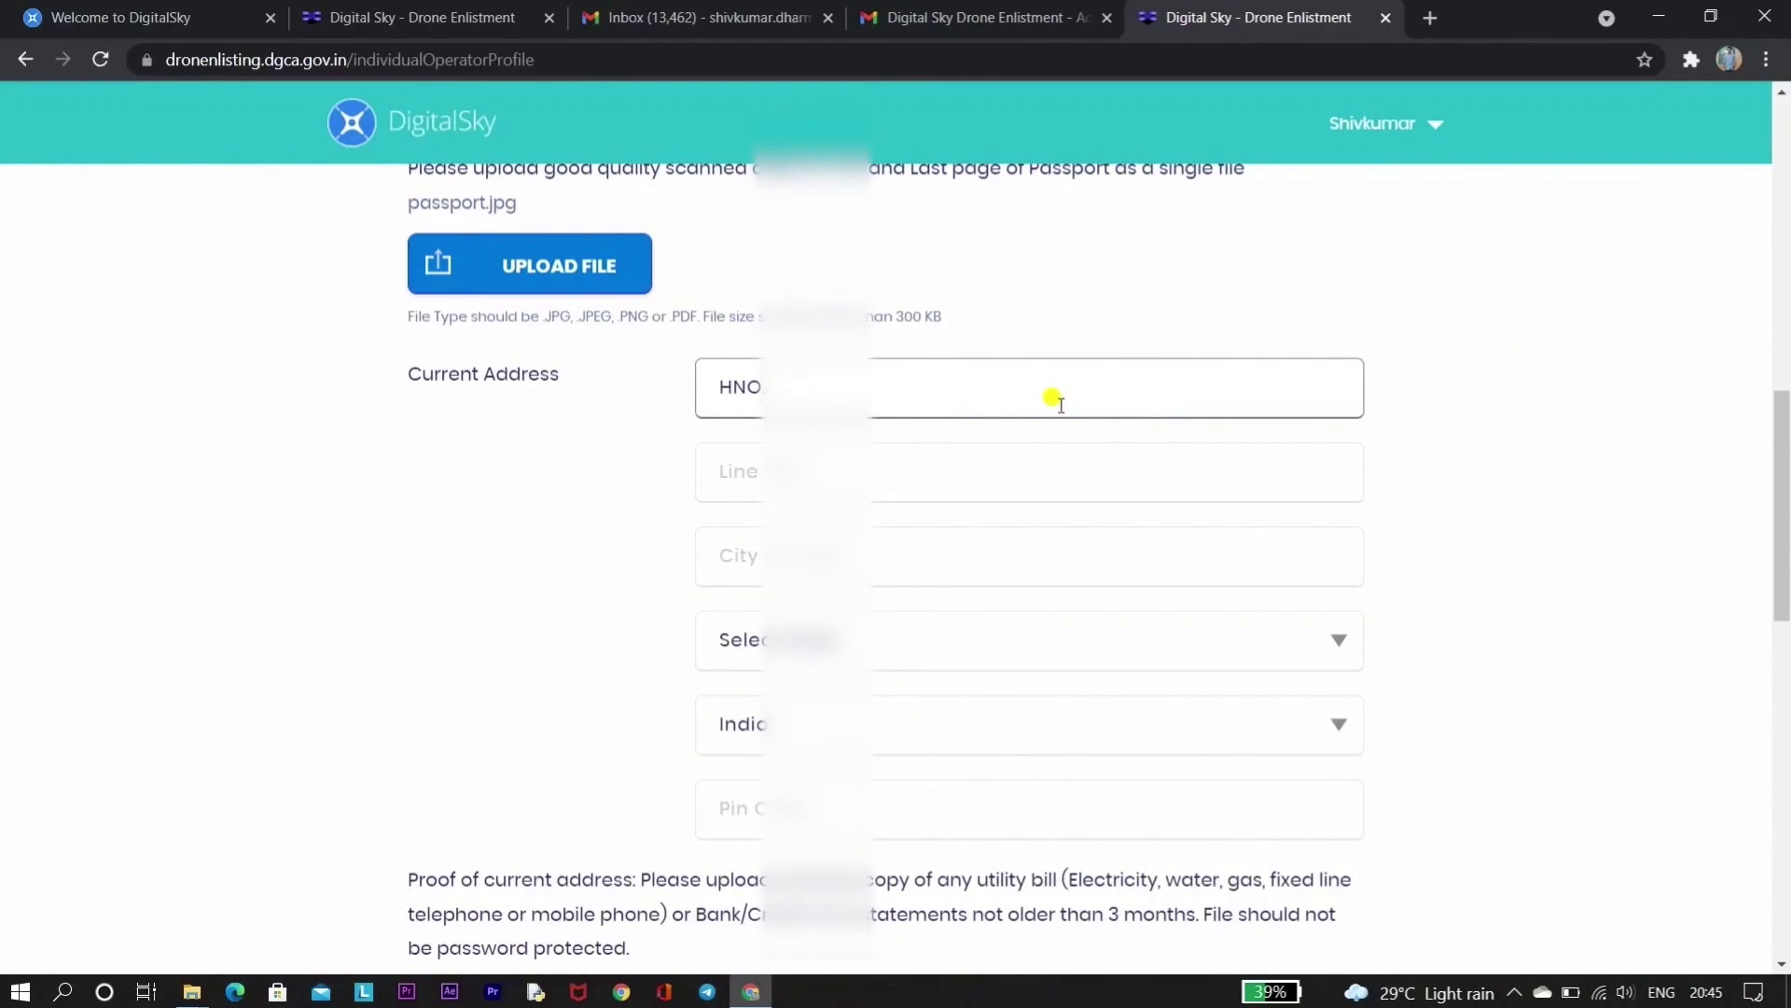
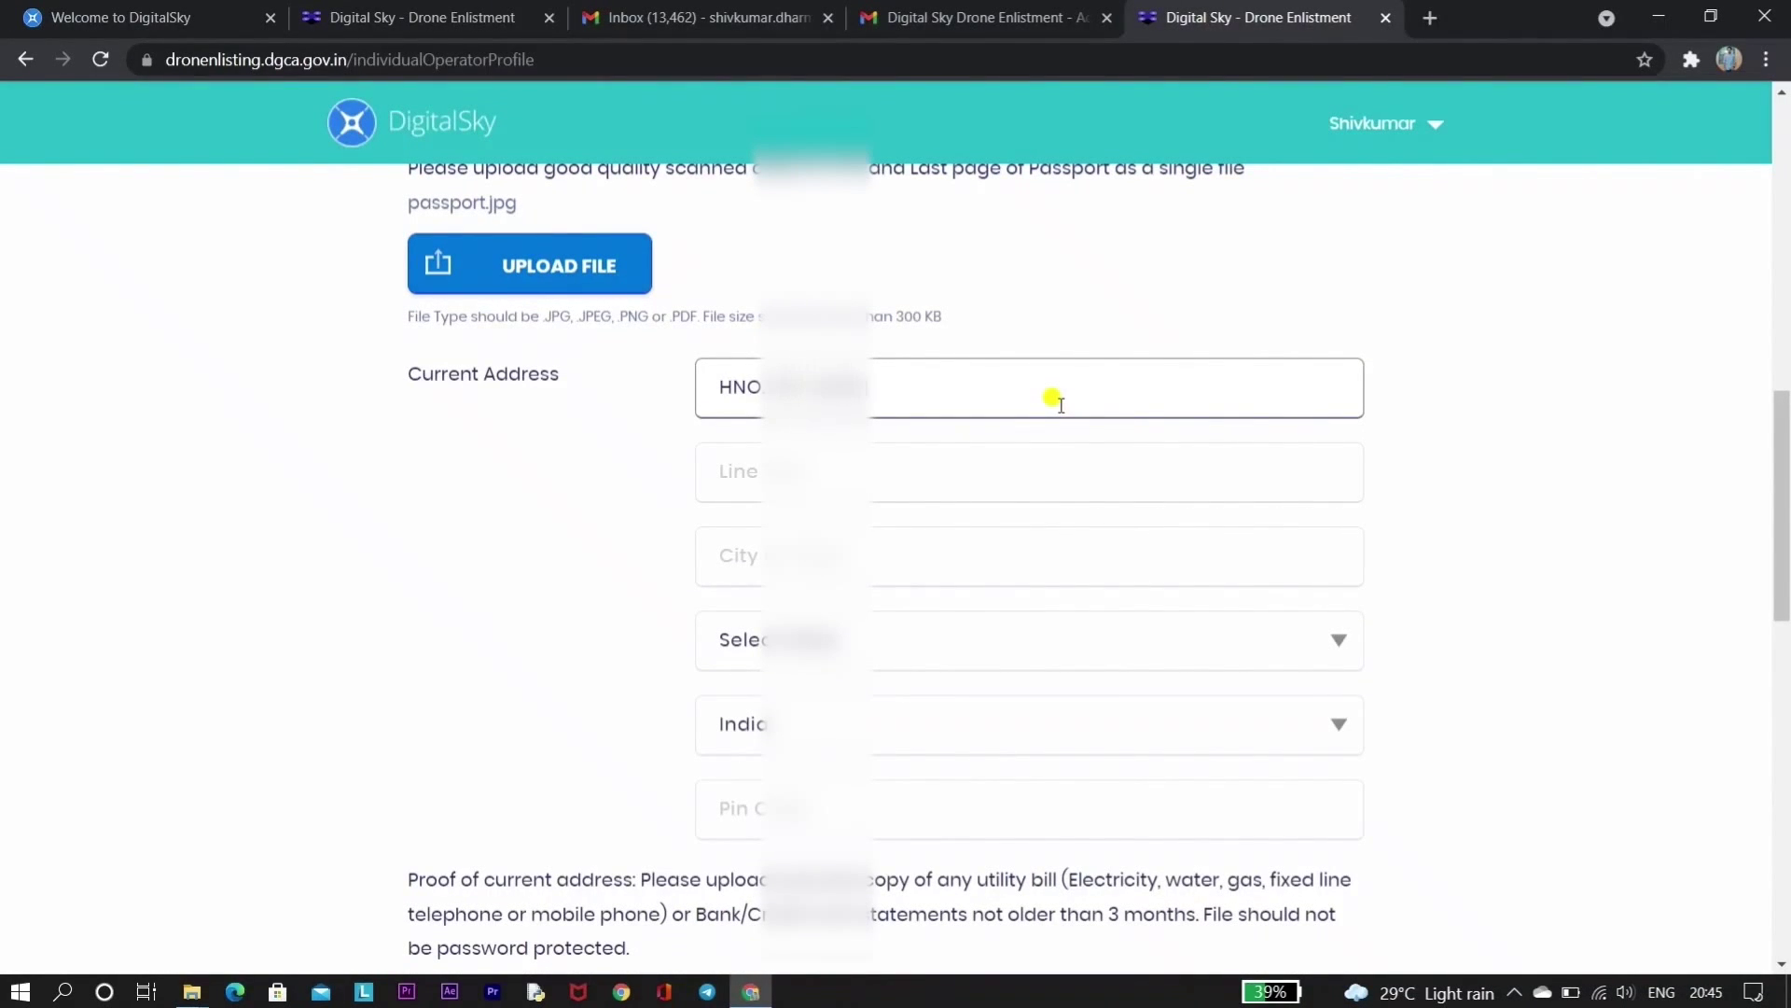
left_click(876, 434)
left_click(800, 728)
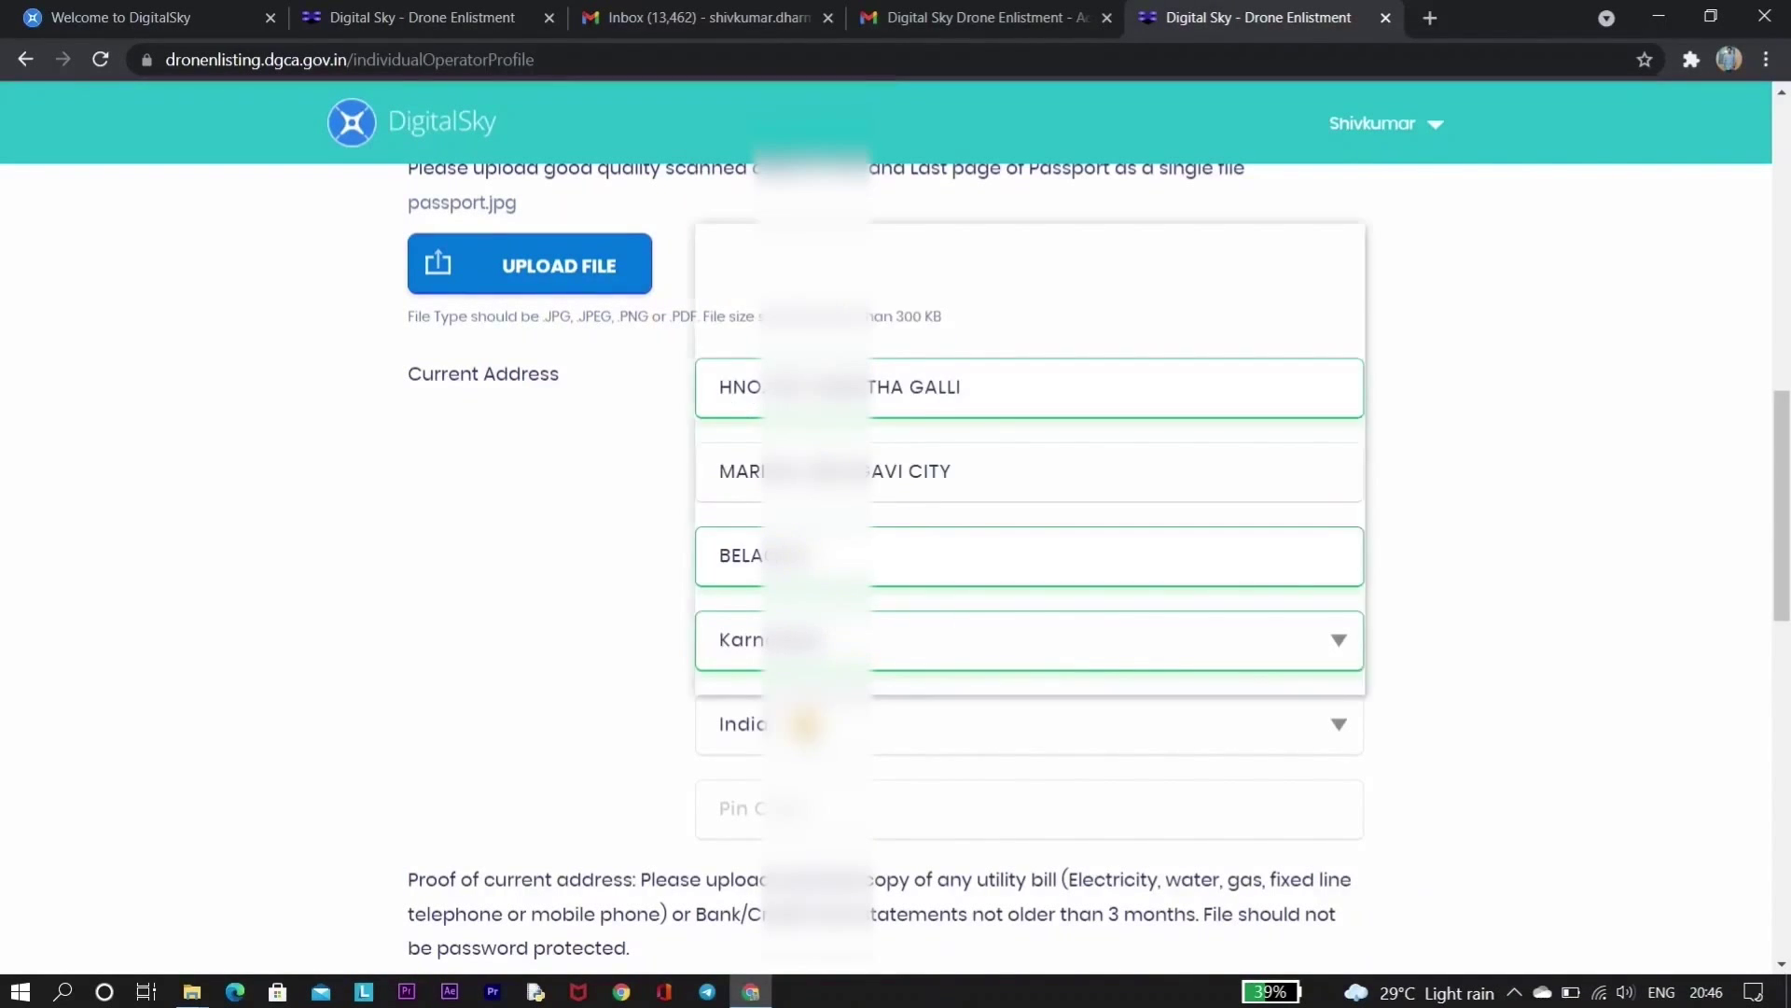
key("Tab")
type("59110")
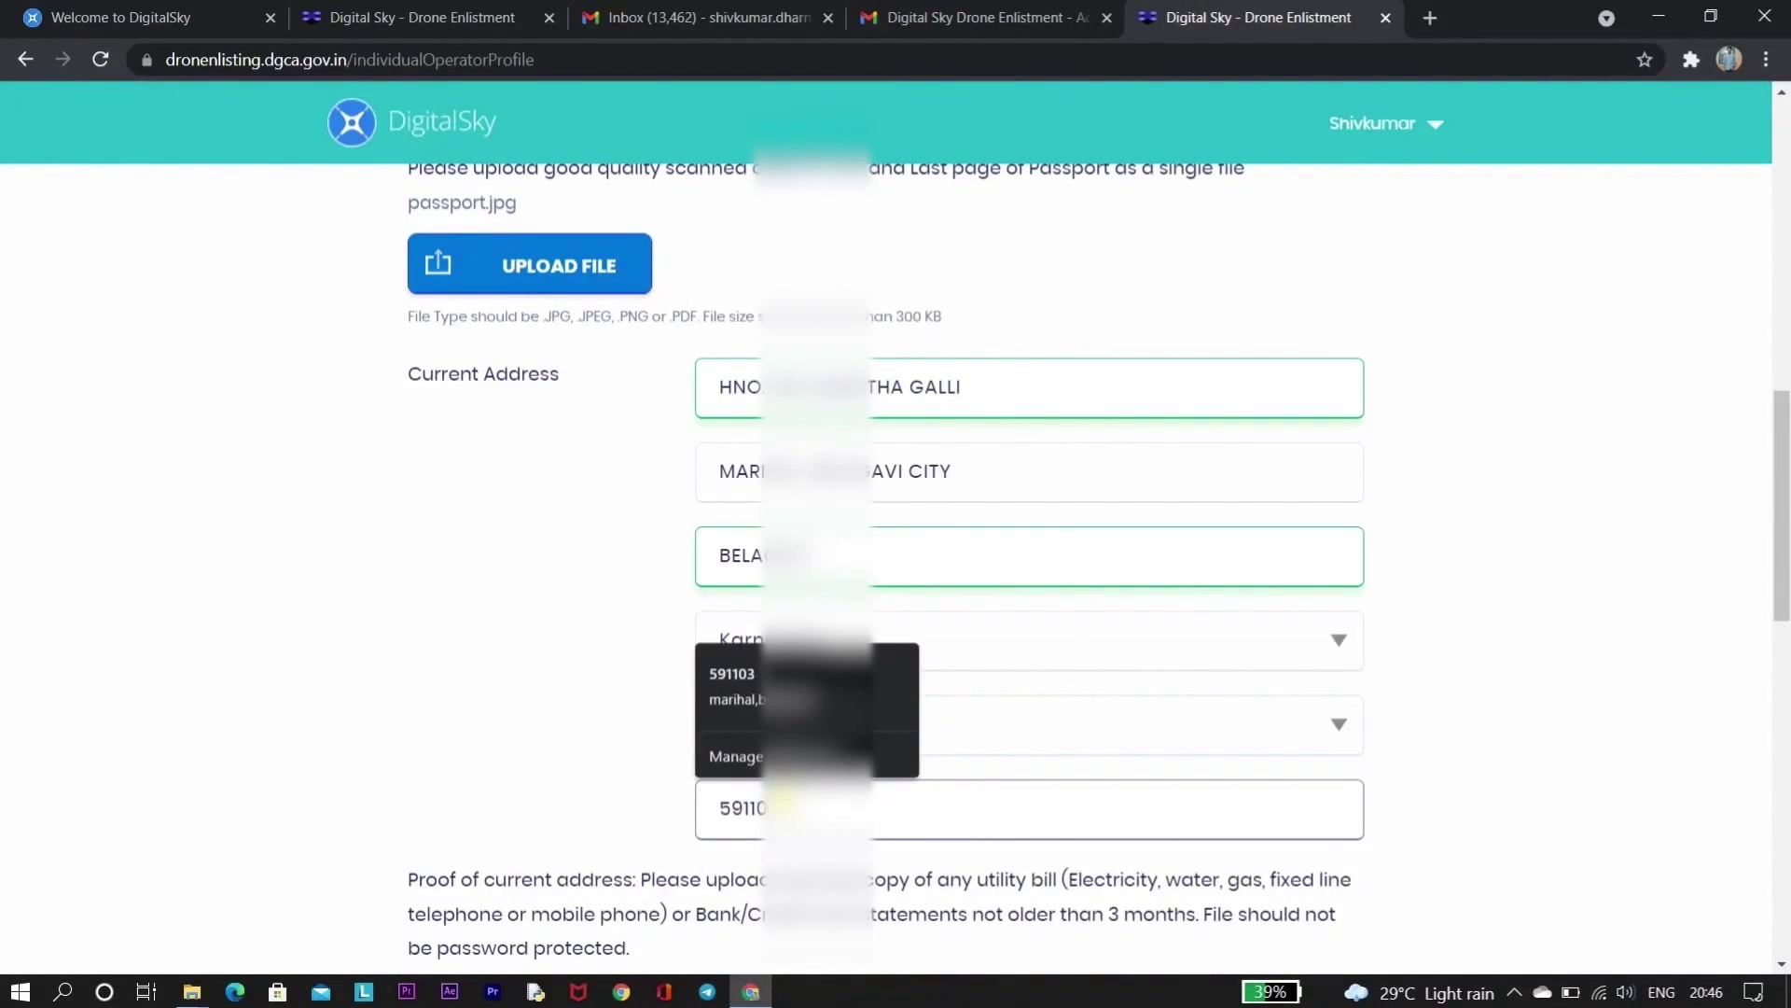
scroll(1505, 825, "down", 5)
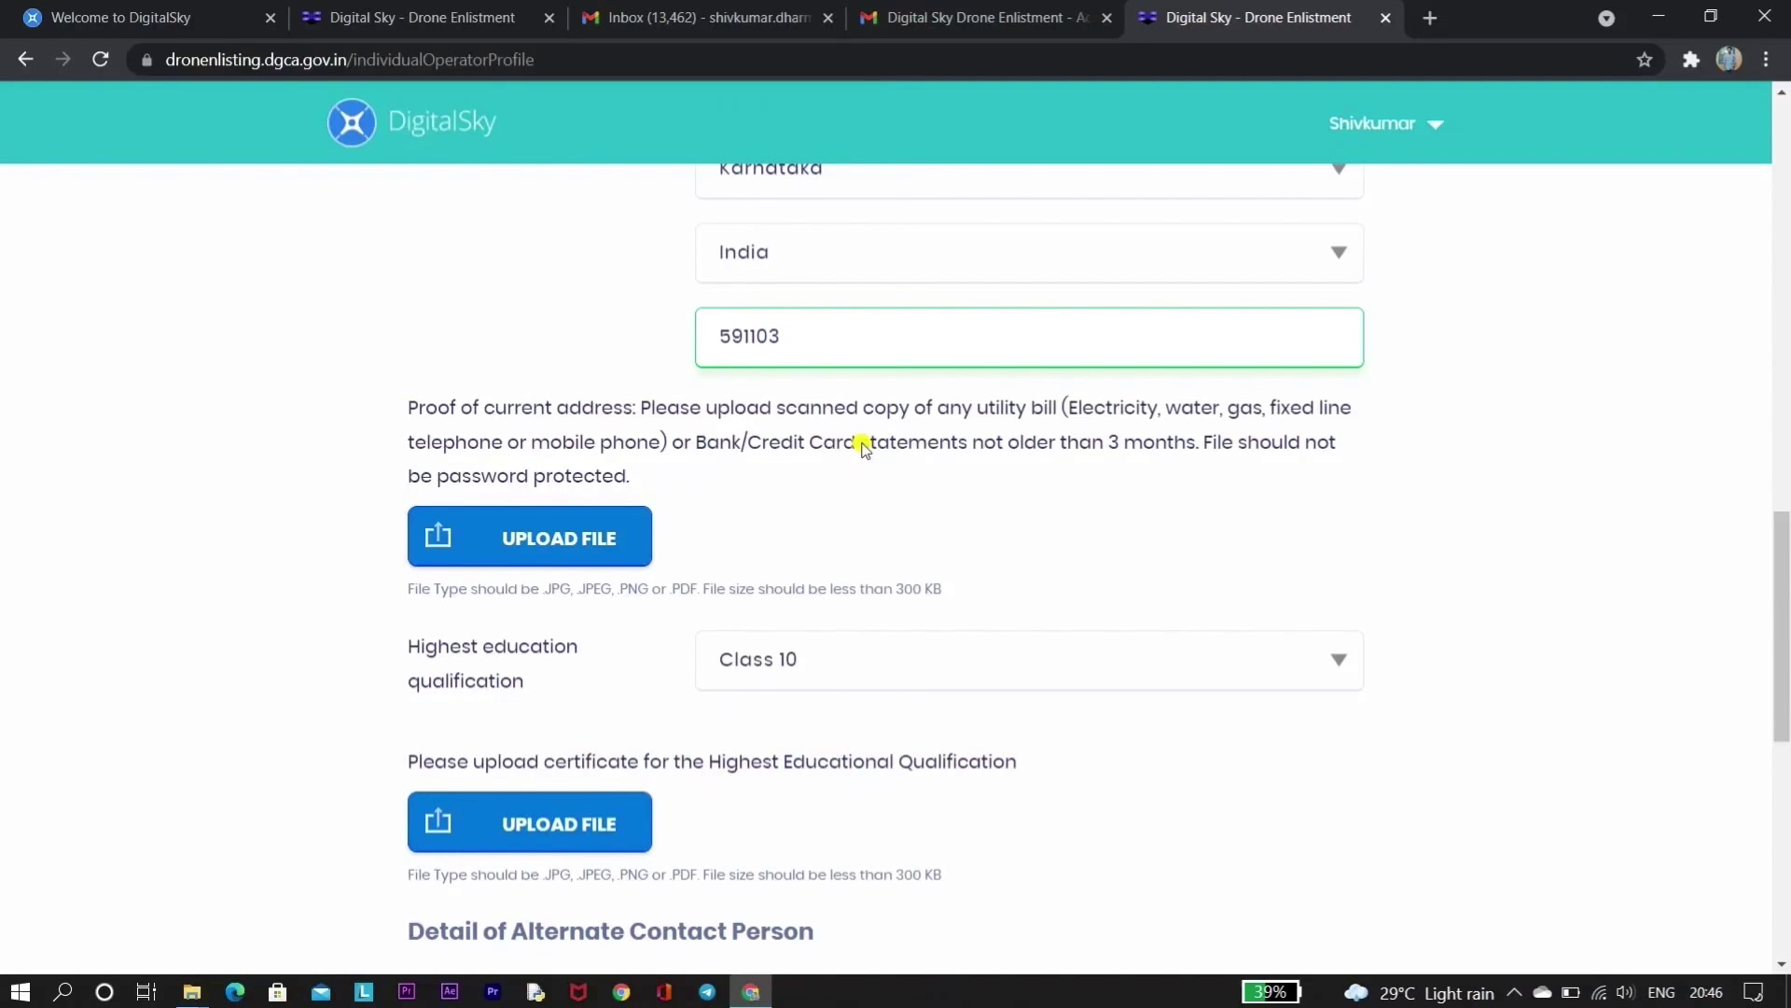
Attach e-bill.jpg as the proof of current address
left_click(551, 540)
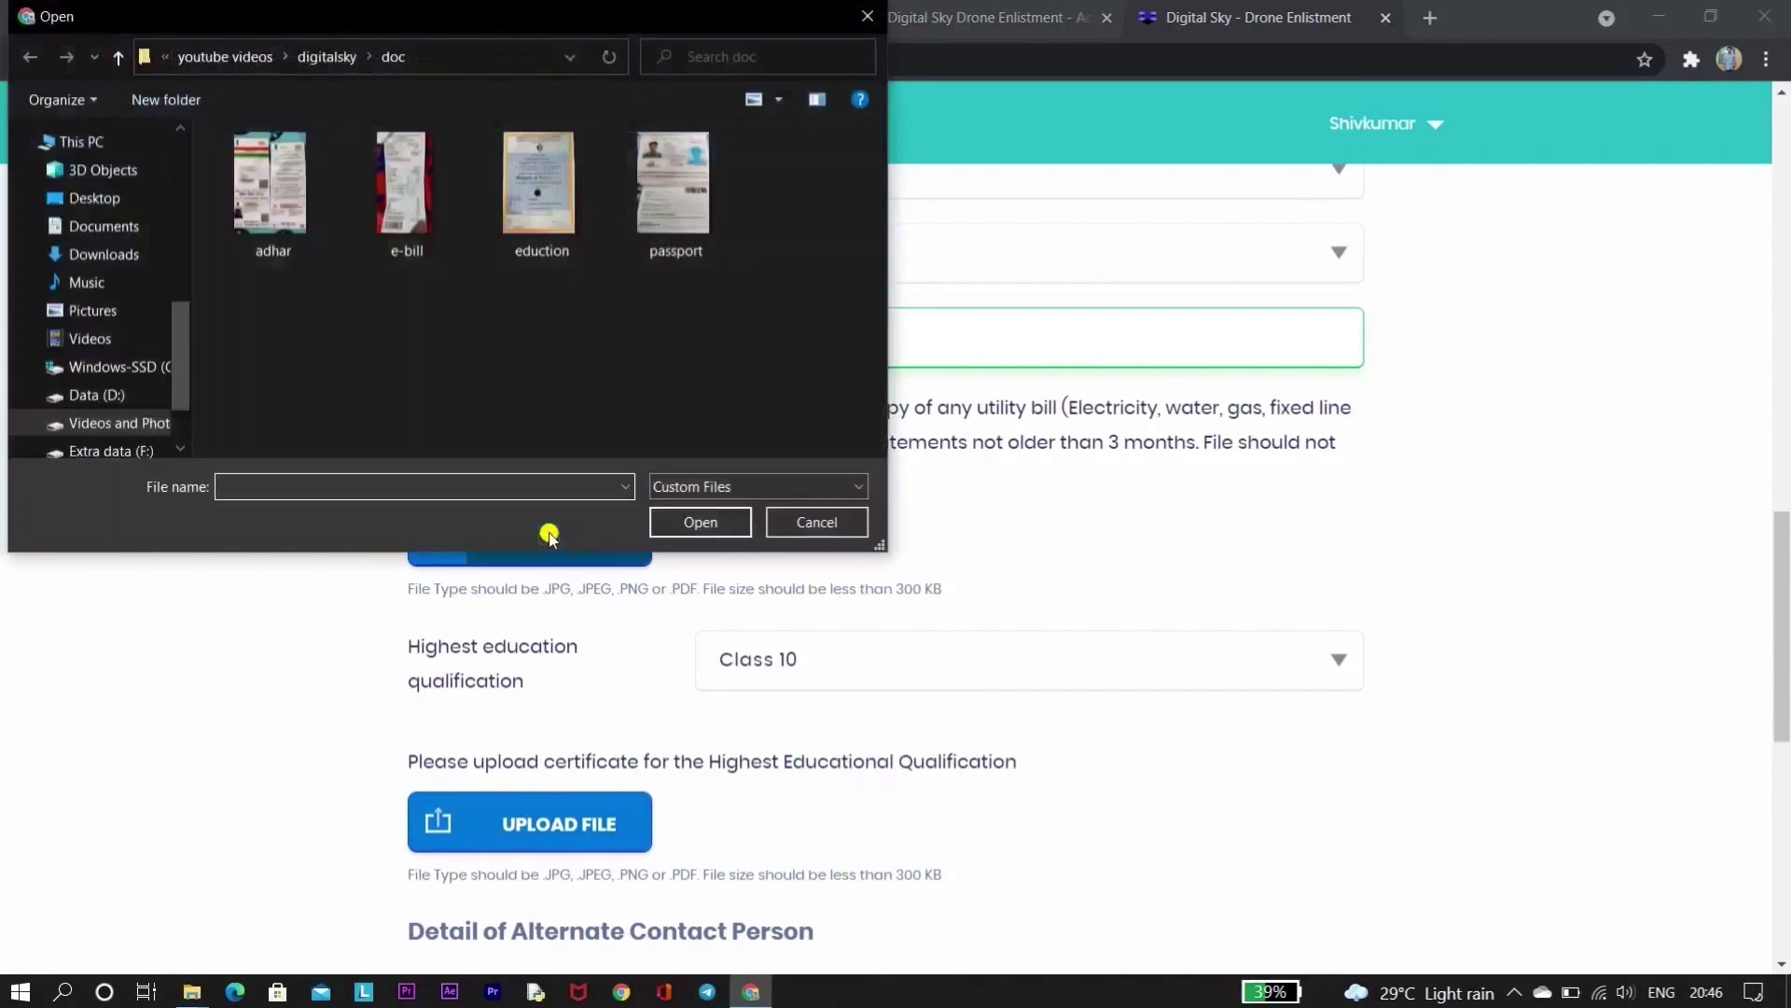
double_click(399, 186)
scroll(935, 562, "down", 1)
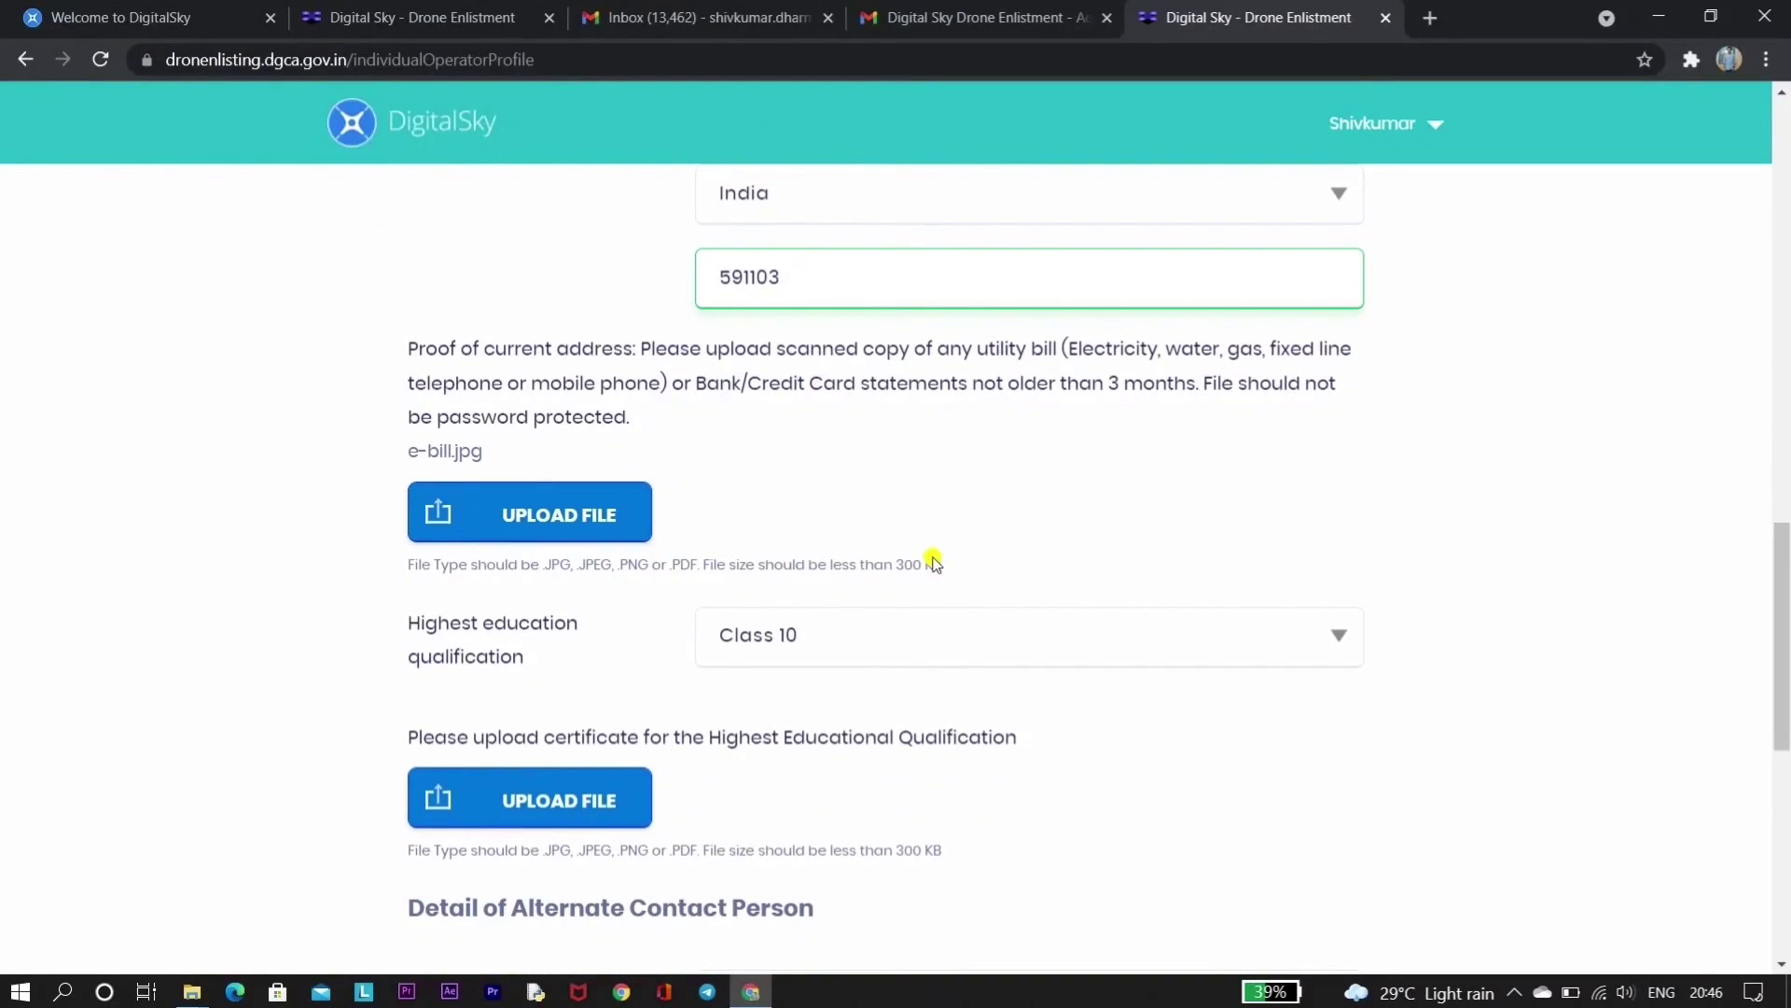
left_click(606, 525)
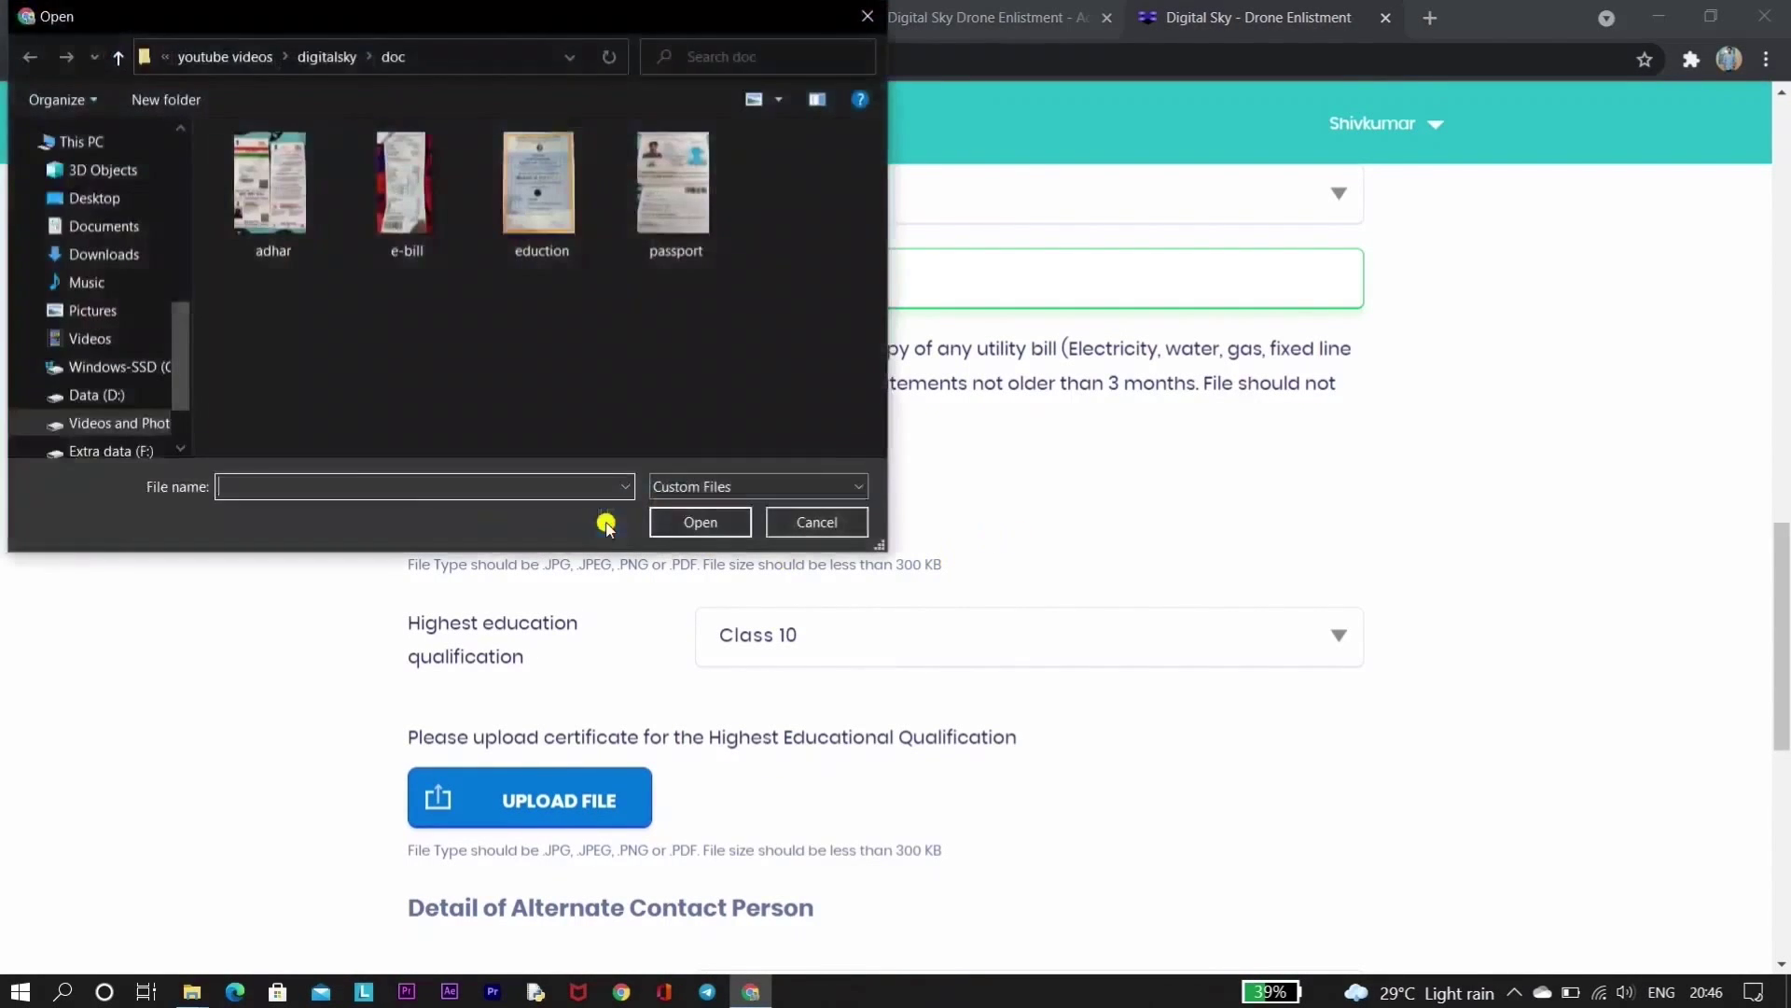
left_click(402, 187)
left_click(699, 521)
scroll(704, 462, "down", 2)
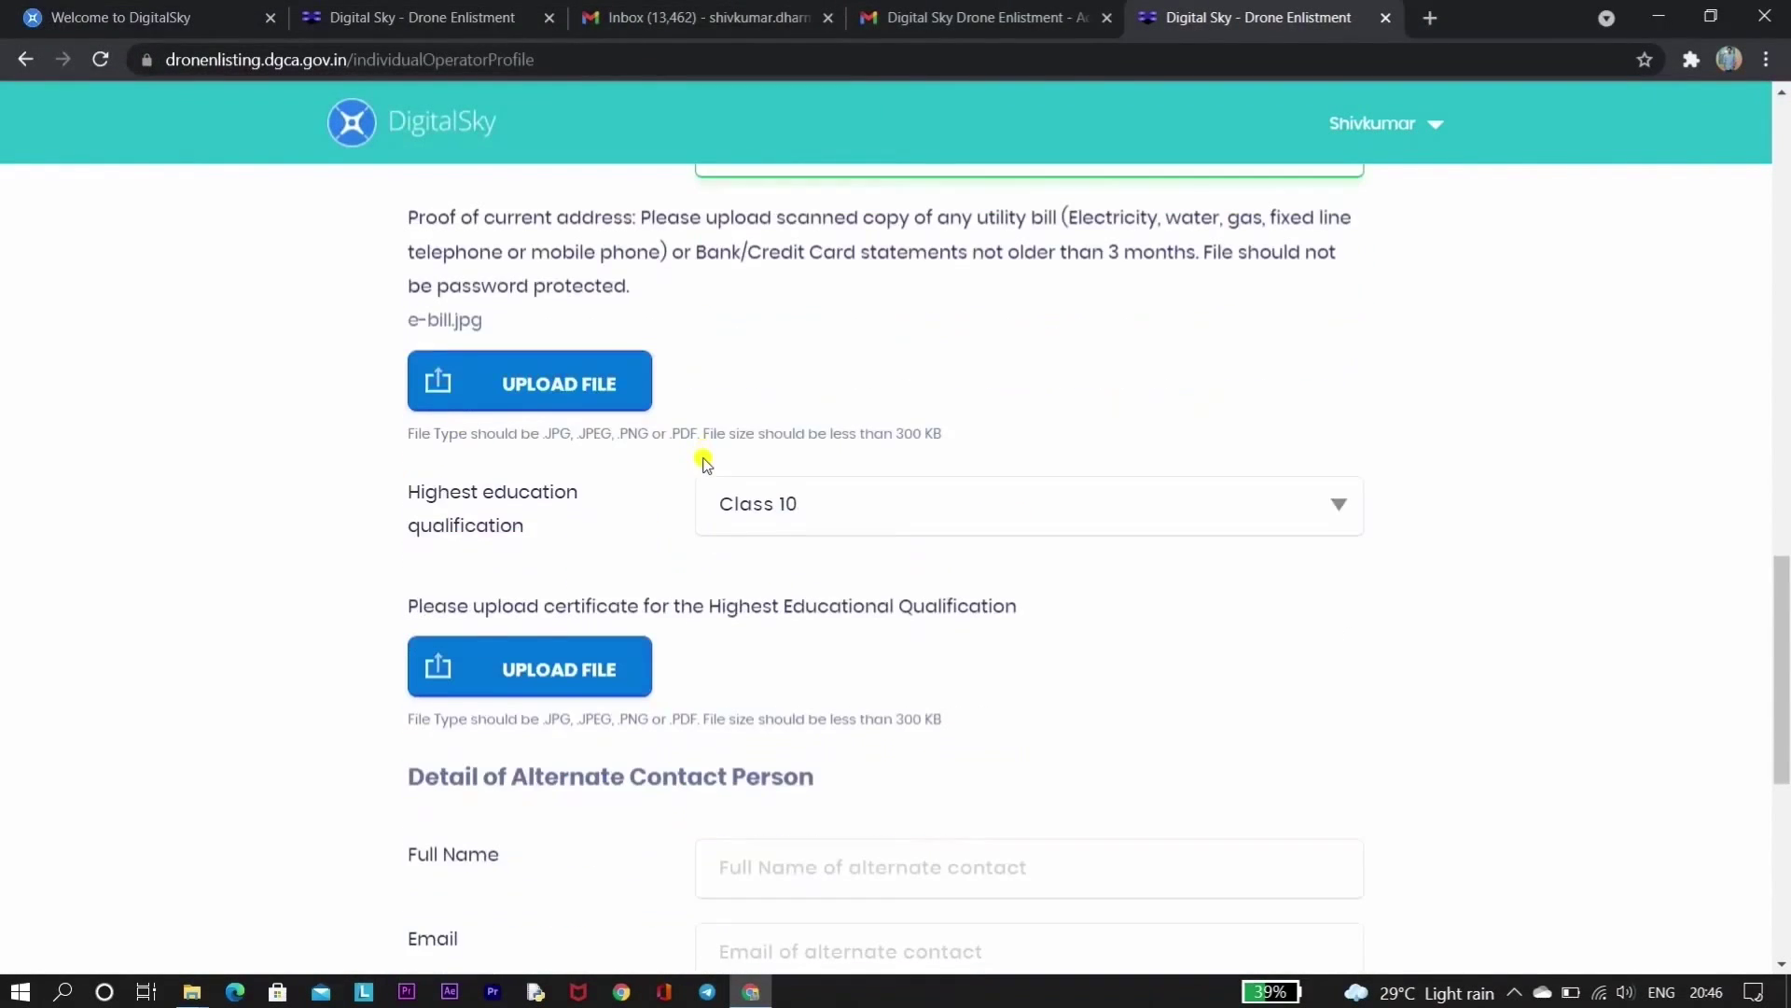
Set highest qualification to Graduate and attach eduction.jpg as its certificate
left_click(948, 508)
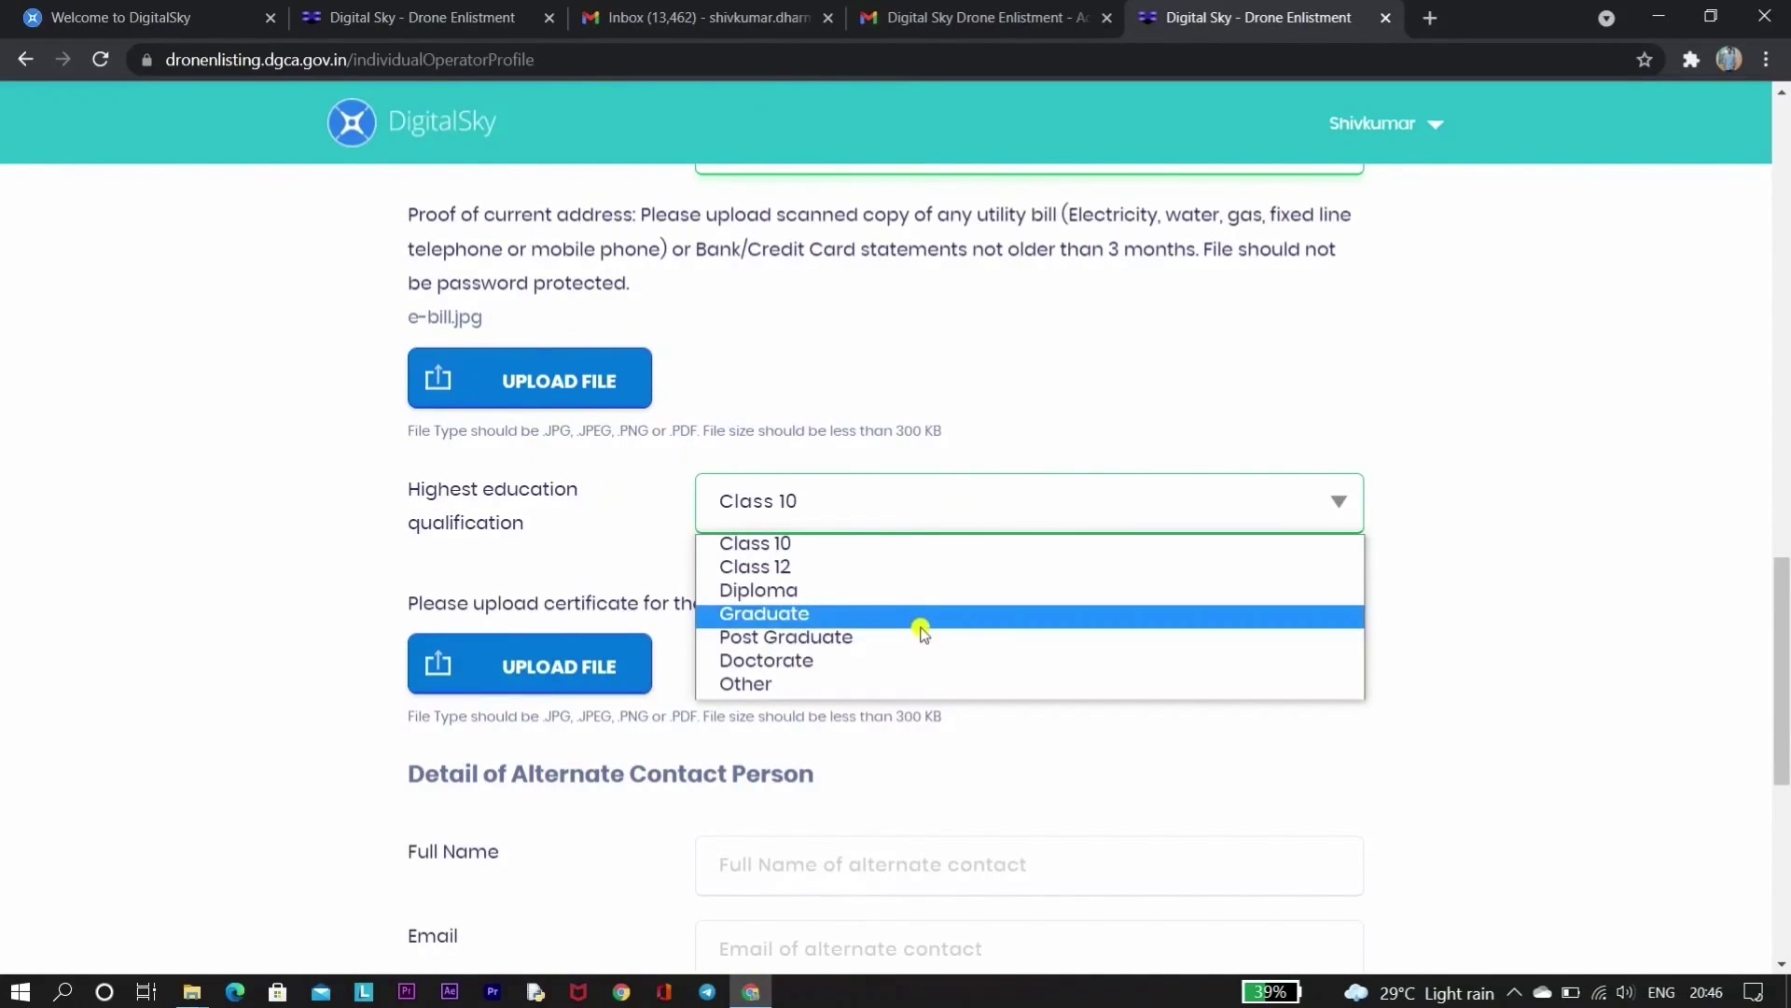
left_click(920, 621)
scroll(916, 619, "down", 2)
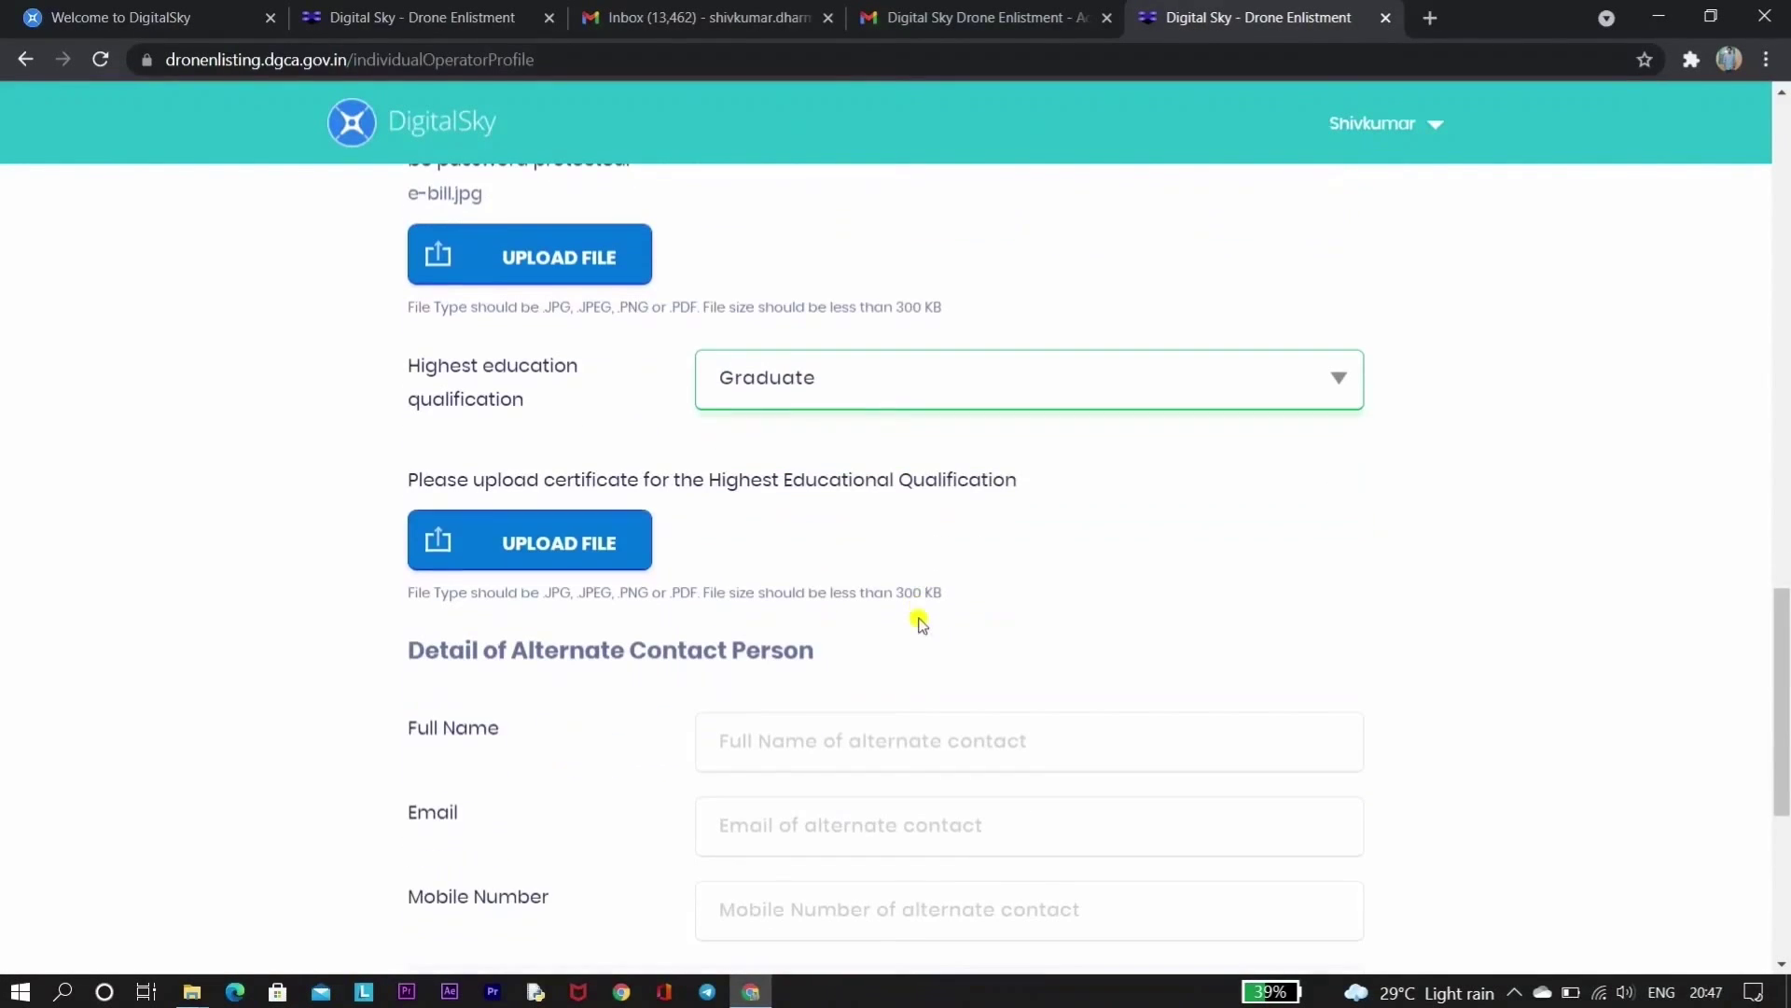
left_click(570, 537)
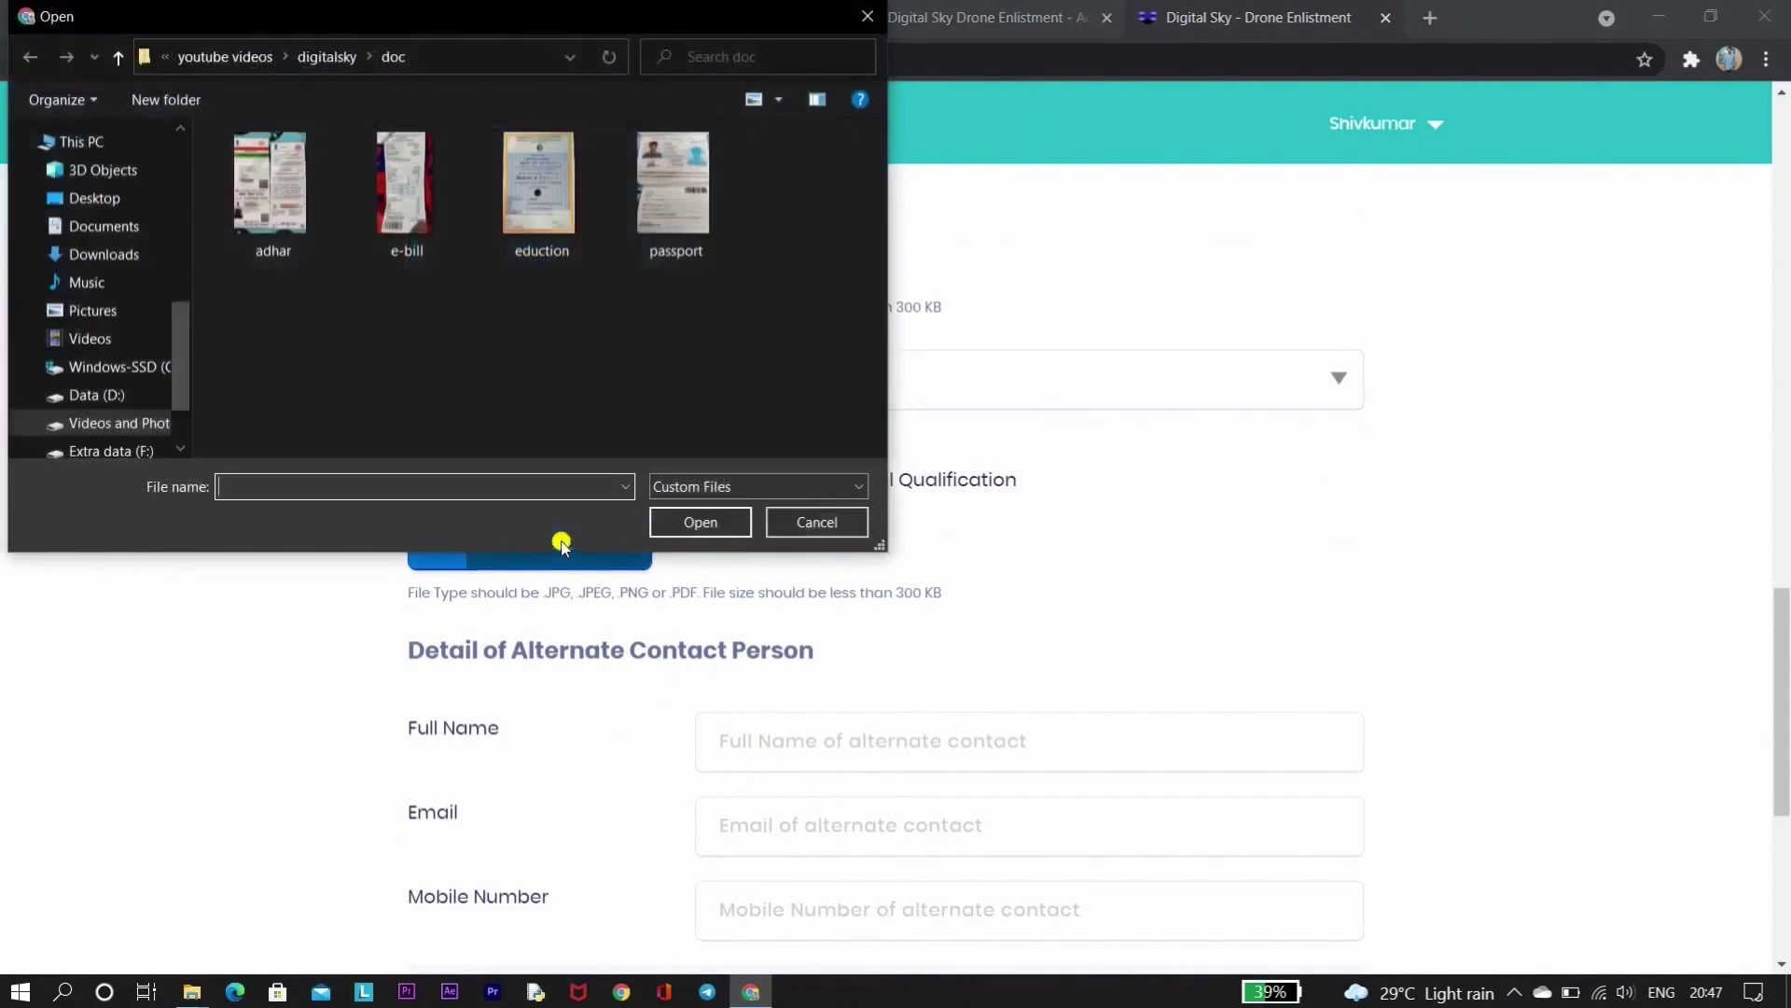
left_click(540, 186)
left_click(700, 522)
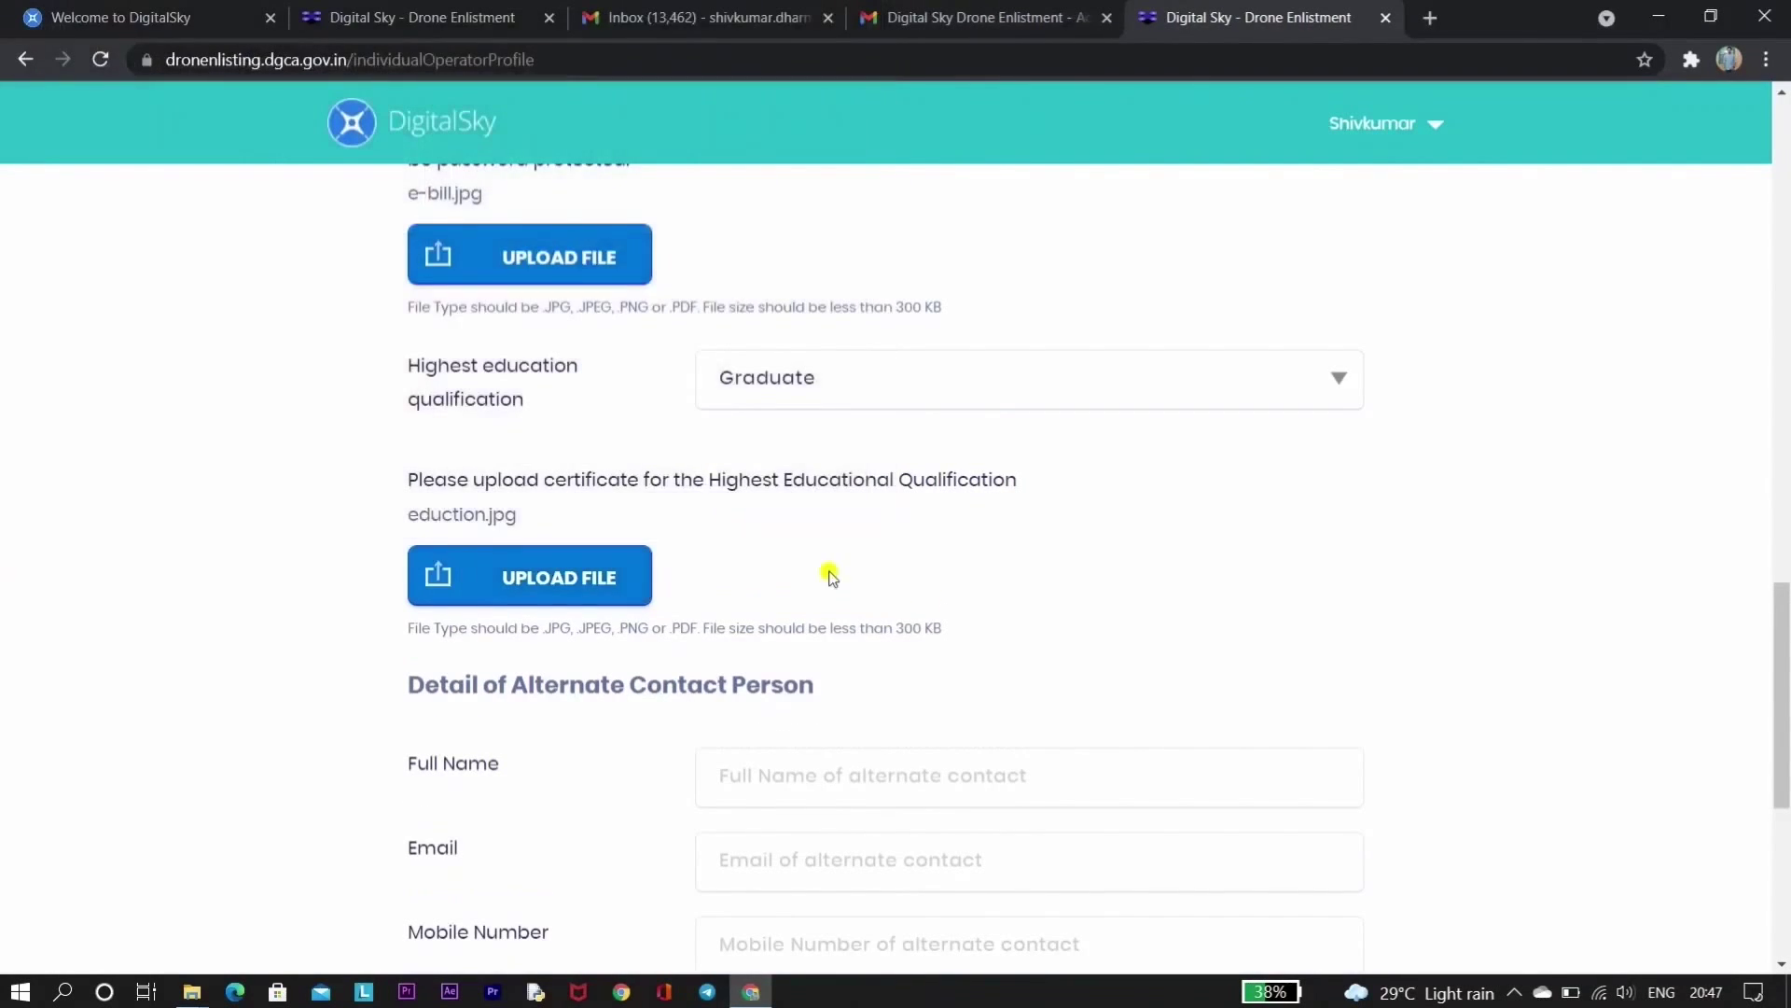
scroll(927, 597, "down", 3)
scroll(928, 597, "down", 1)
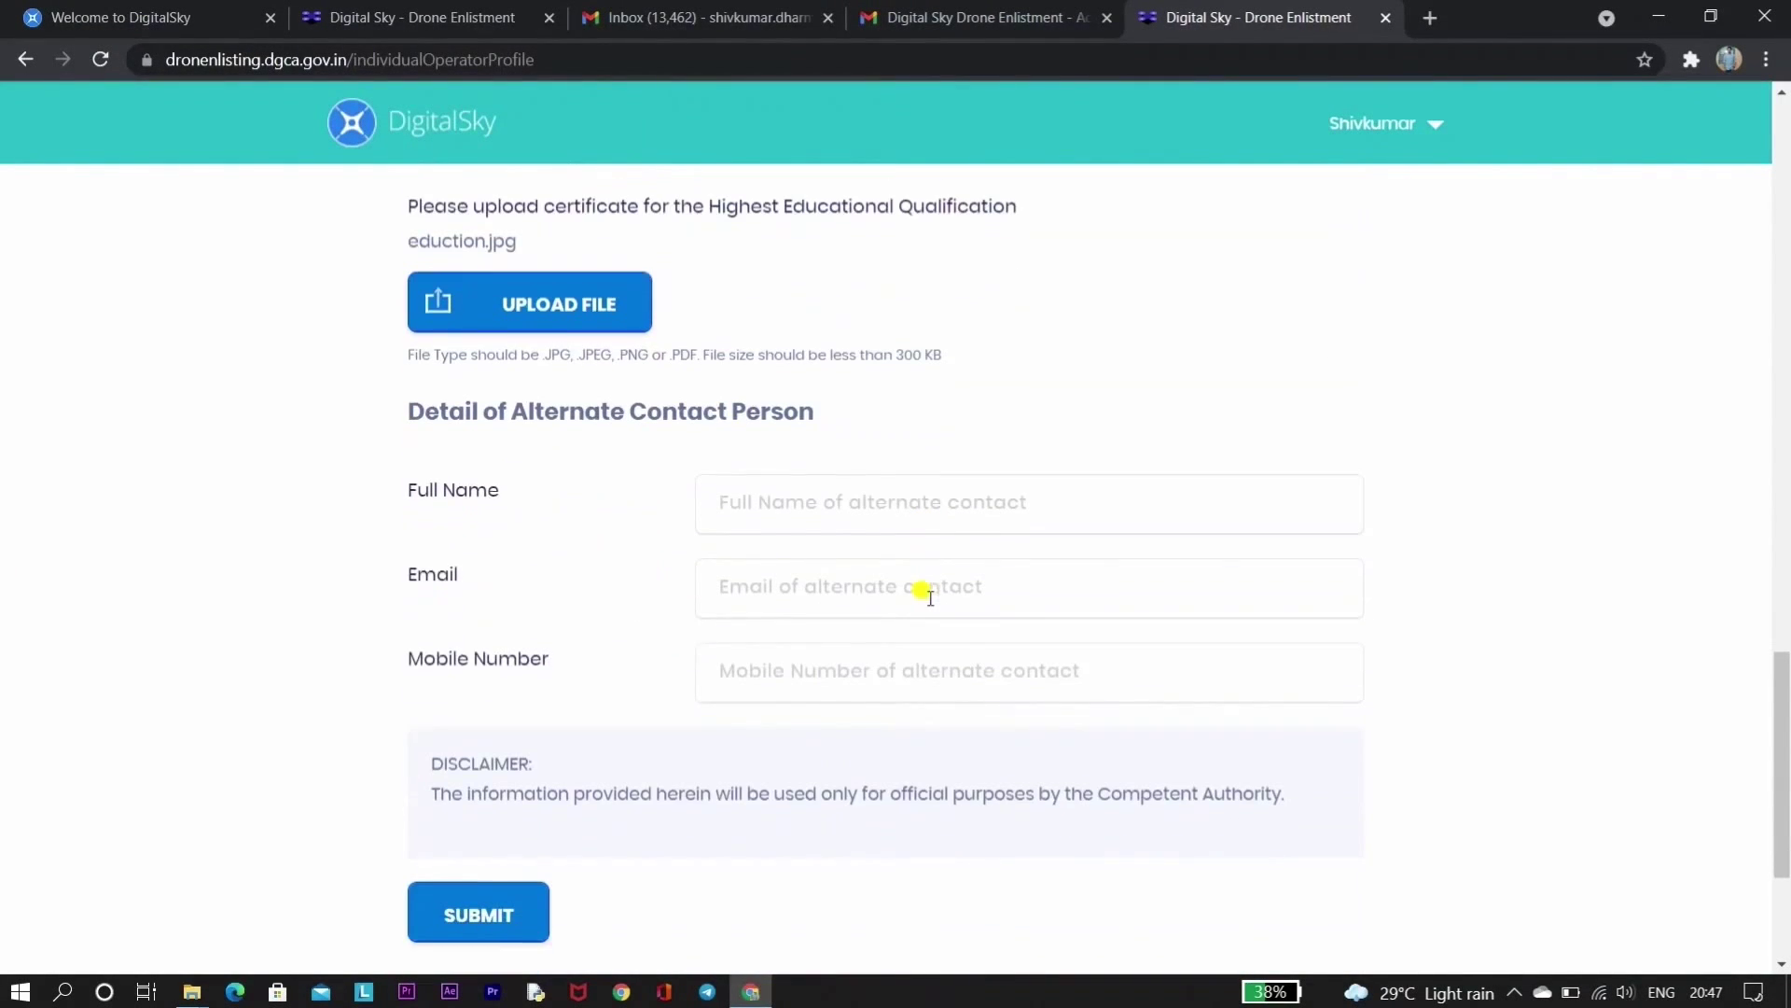
scroll(915, 584, "down", 1)
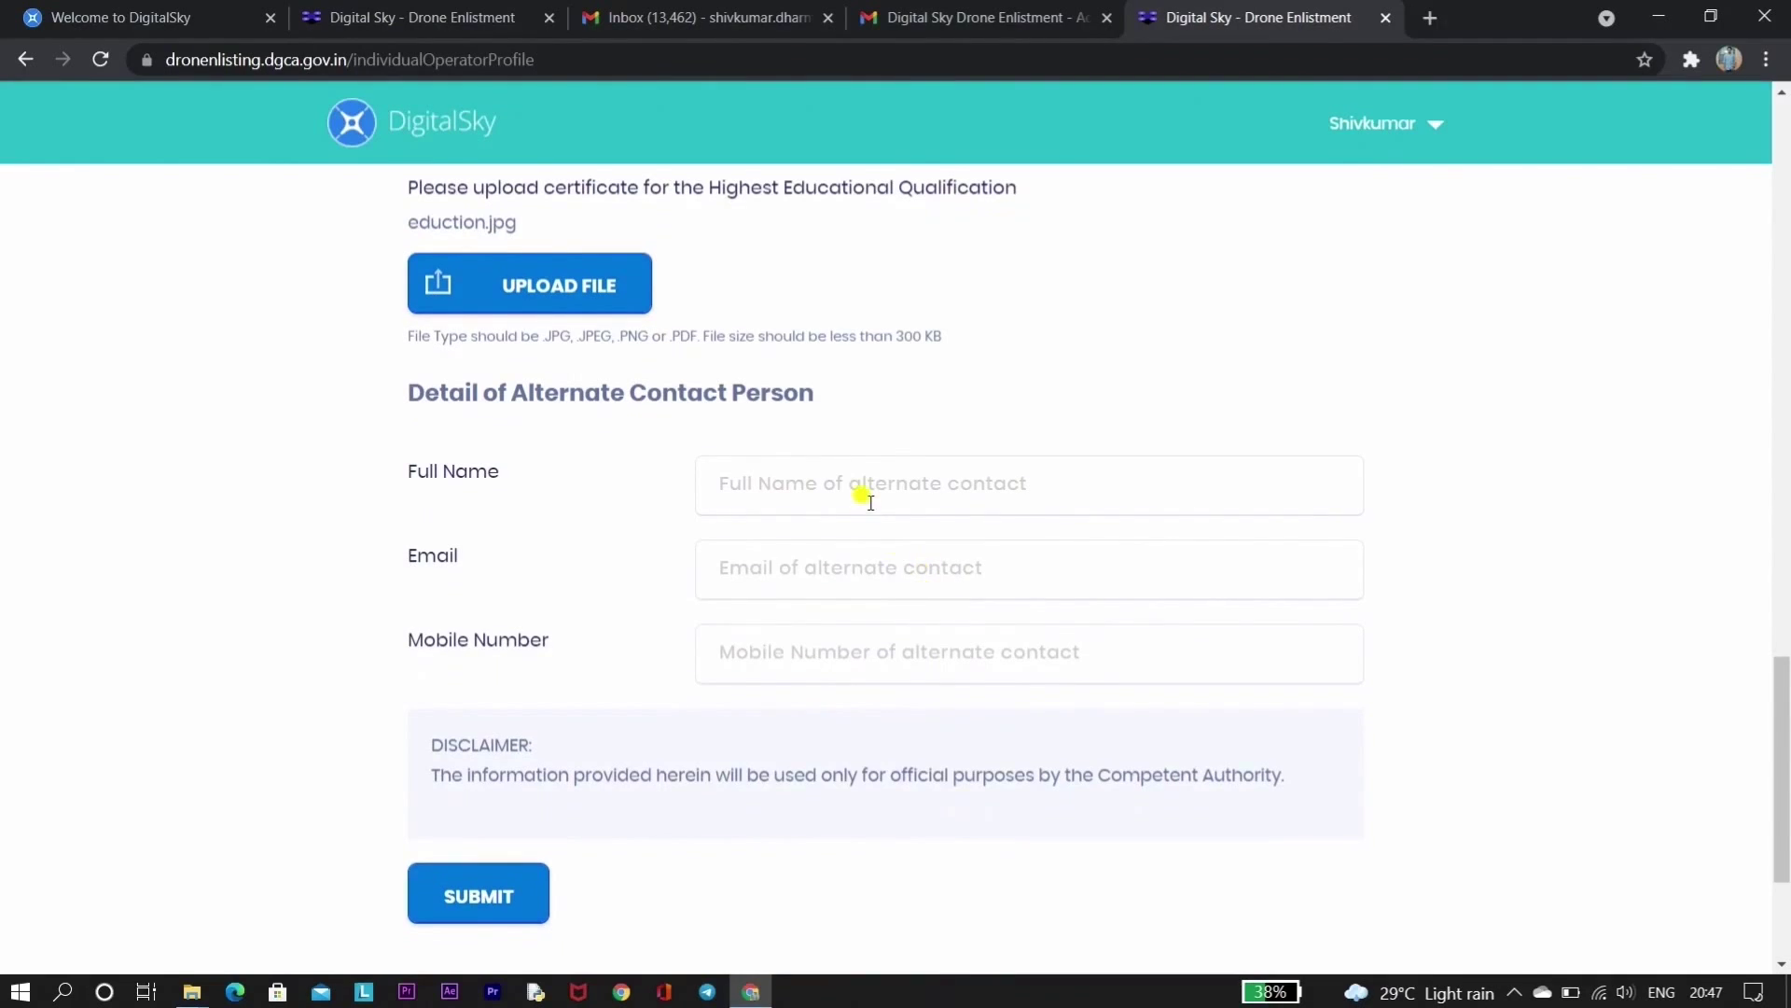
Enter the alternate contact's full name, Gmail e-mail address and mobile number
left_click(867, 483)
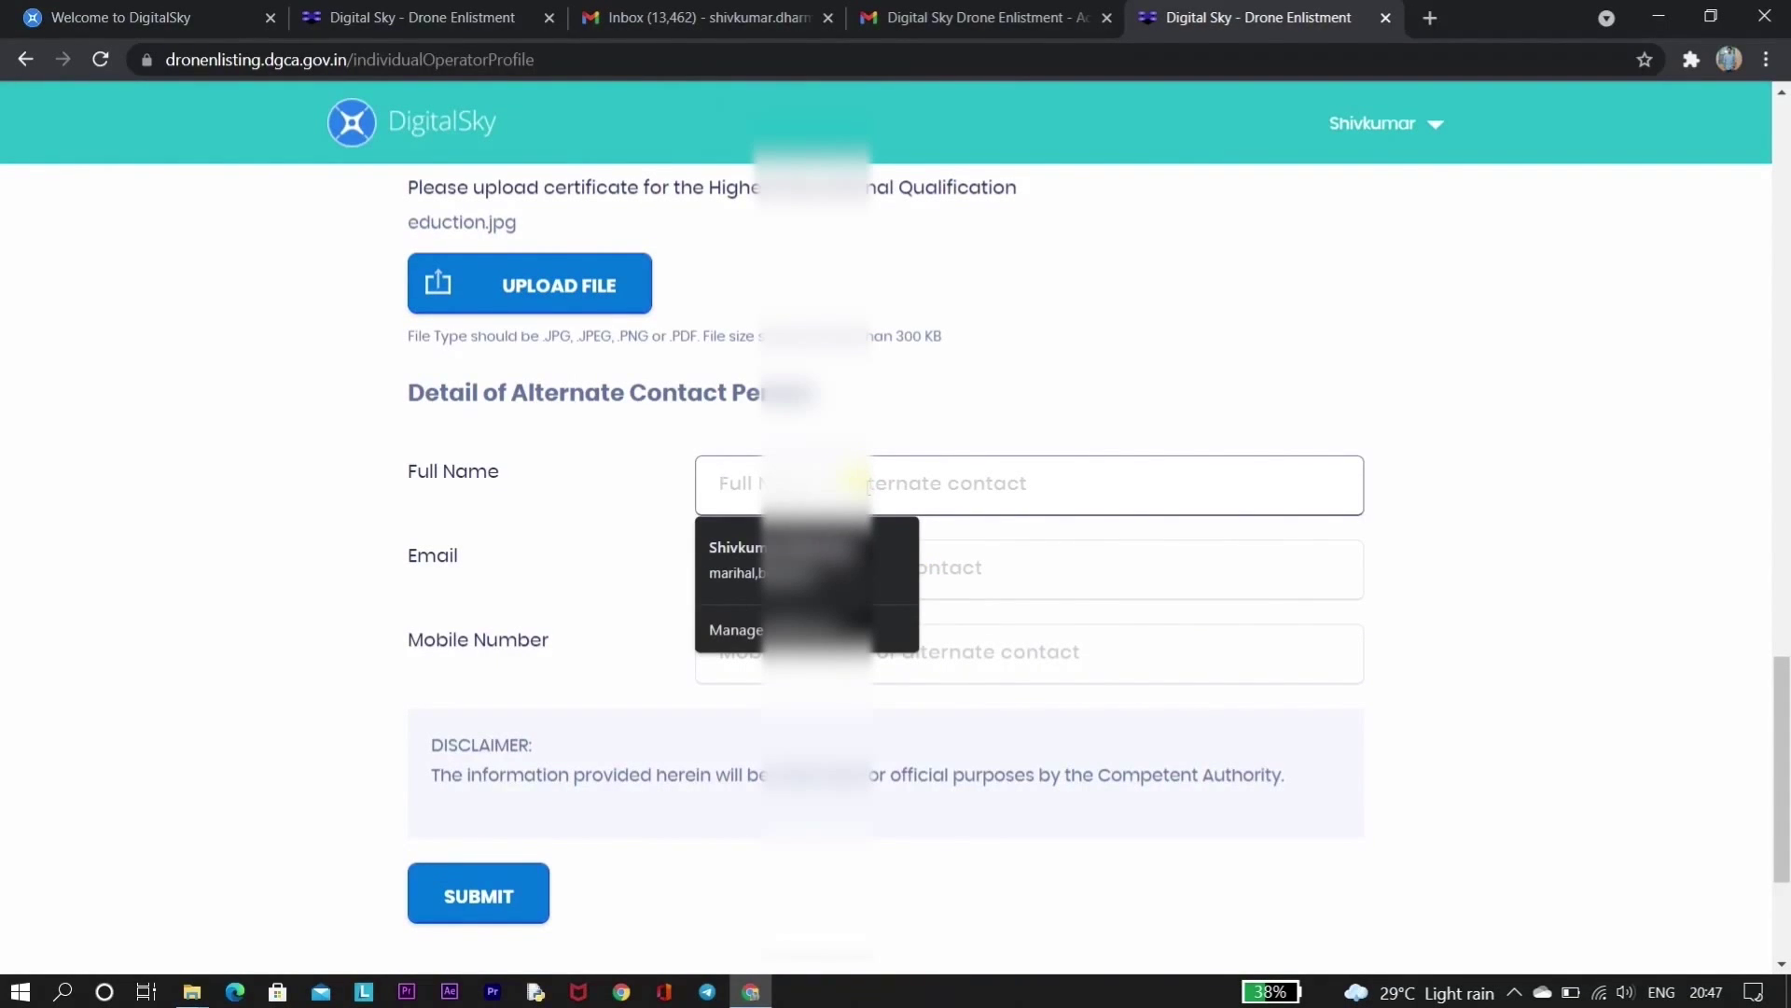
type("SHIVKUMAR")
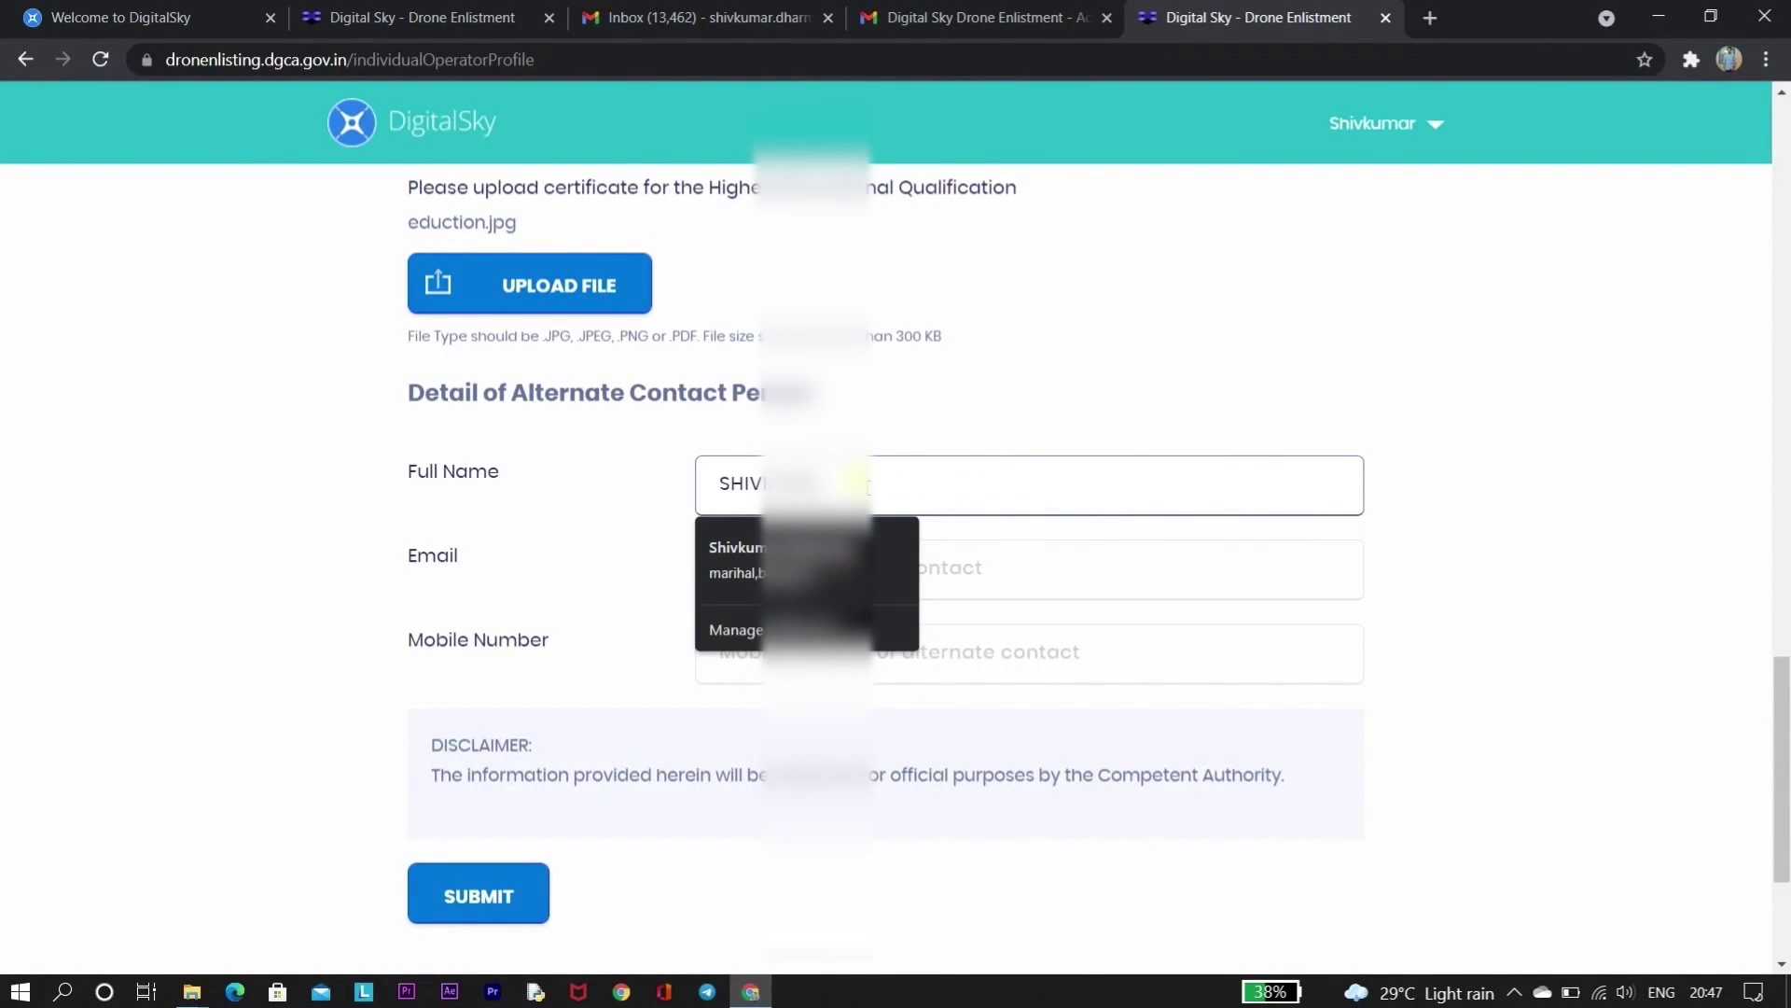
left_click(995, 553)
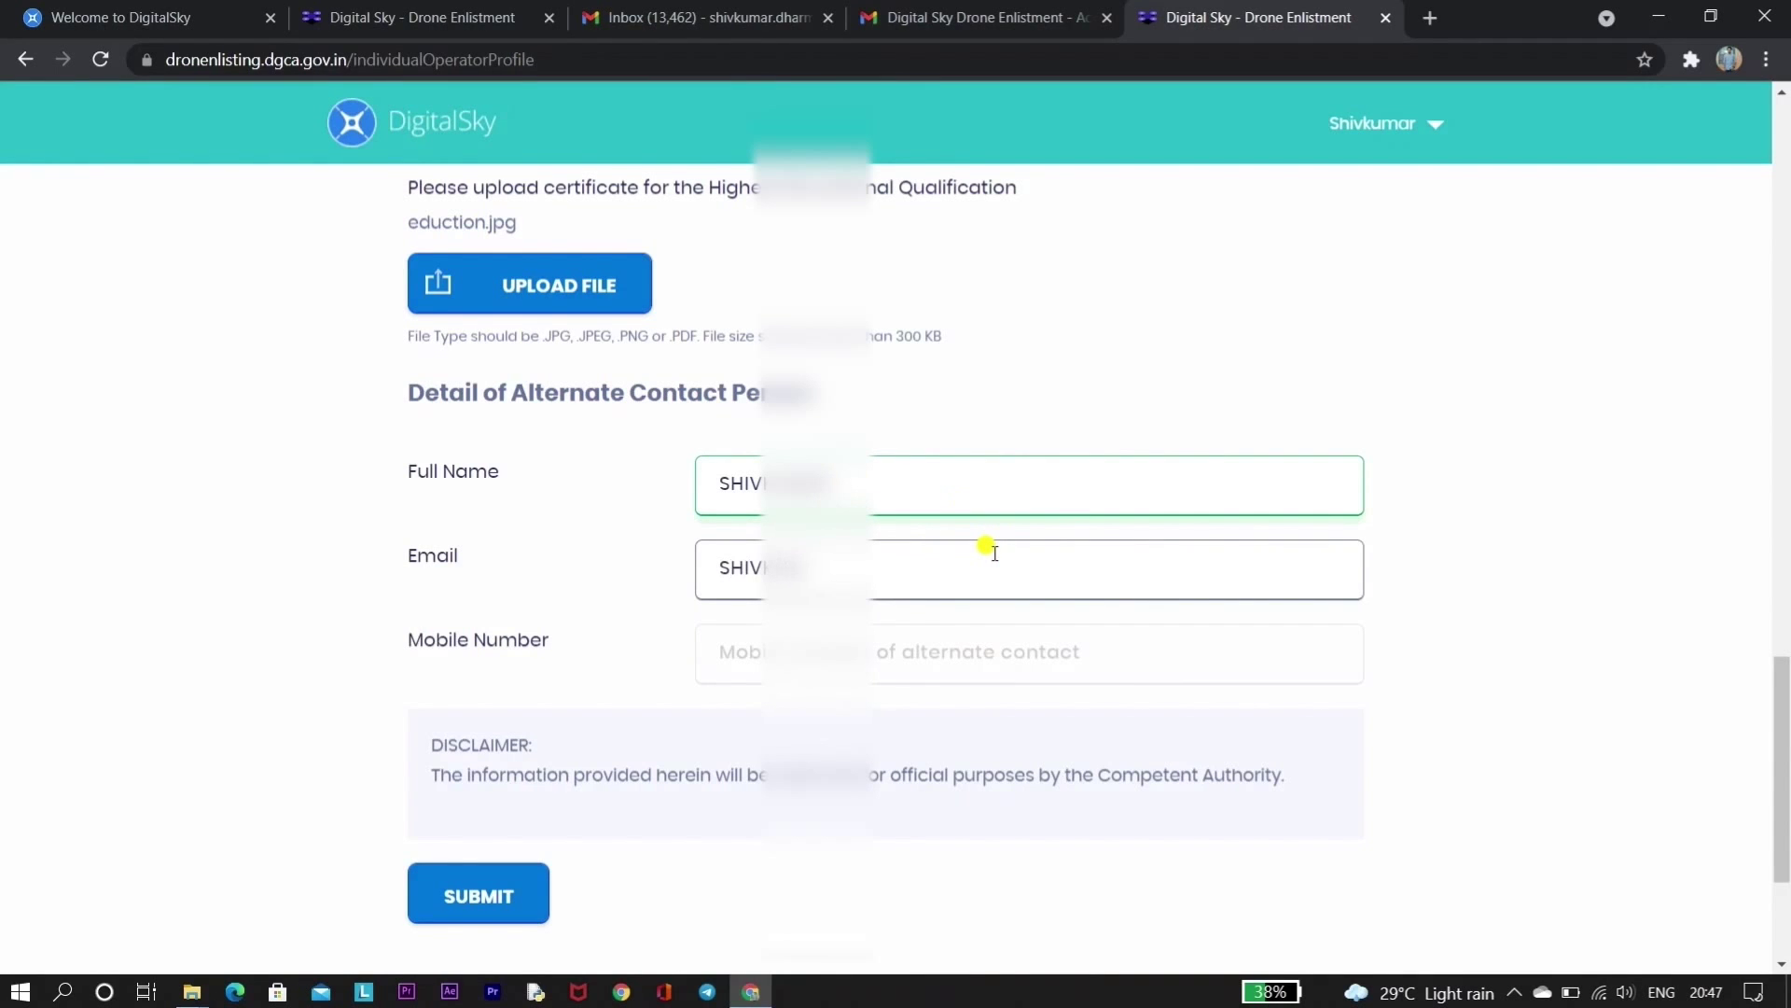
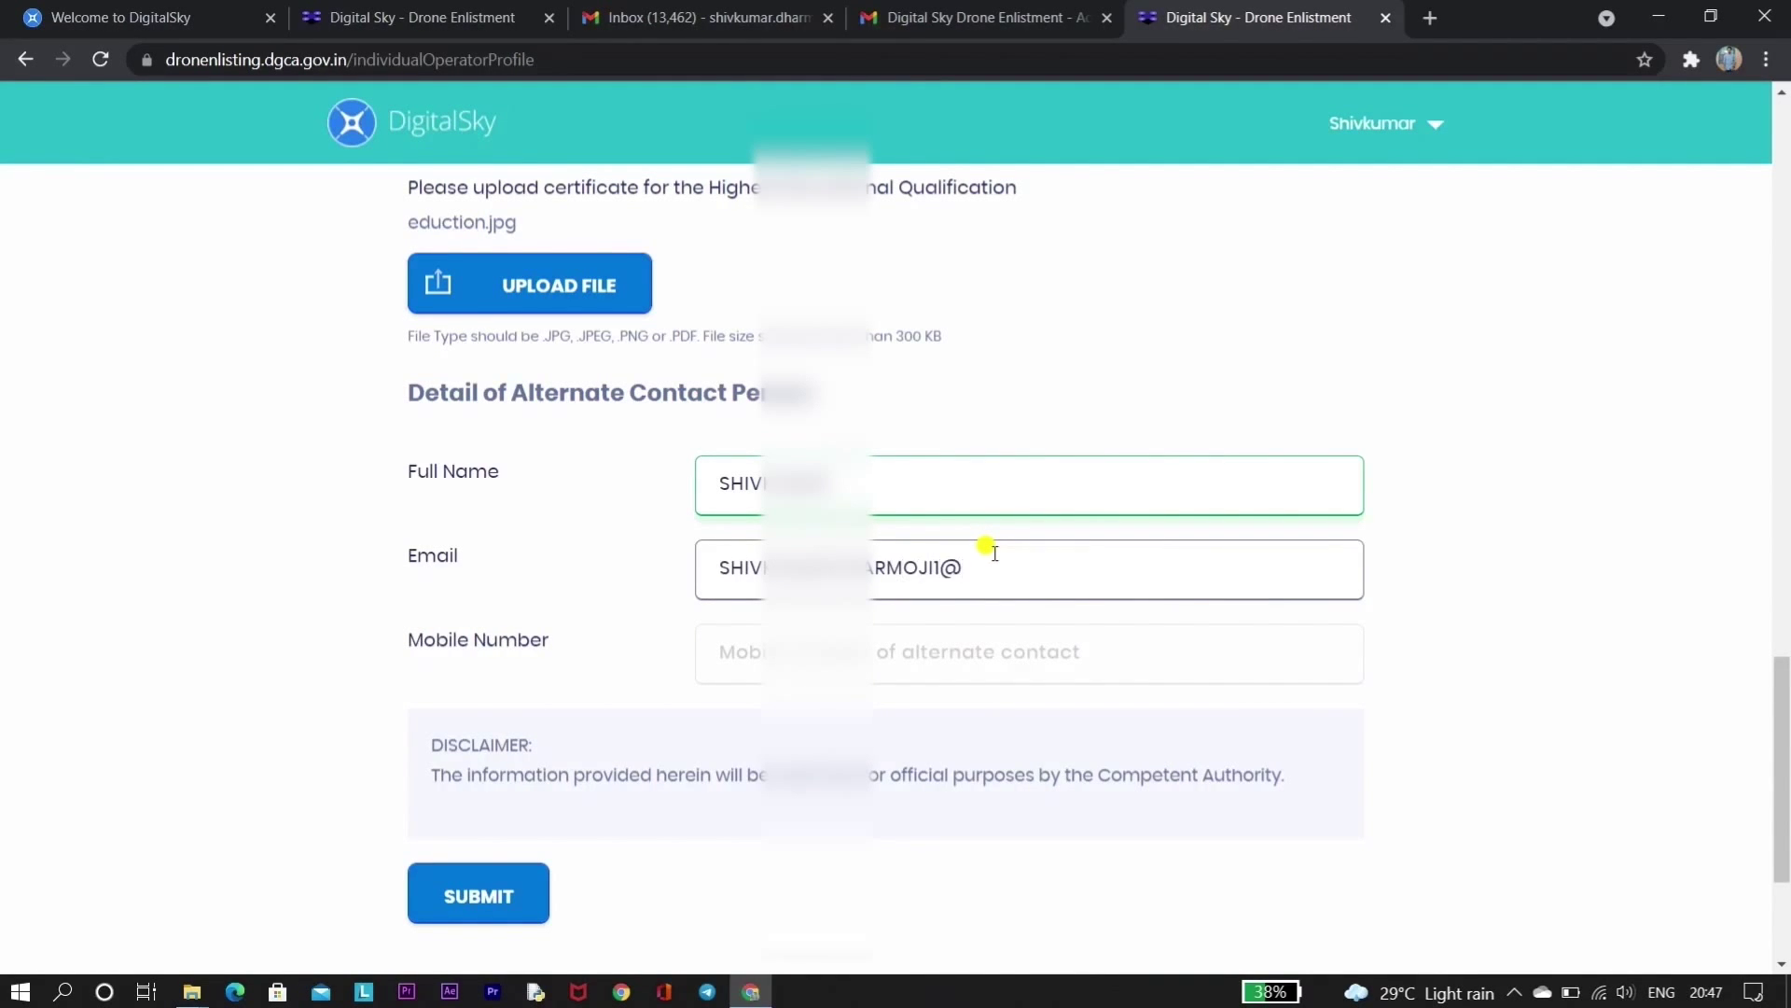
scroll(994, 552, "up", 3)
scroll(986, 551, "up", 5)
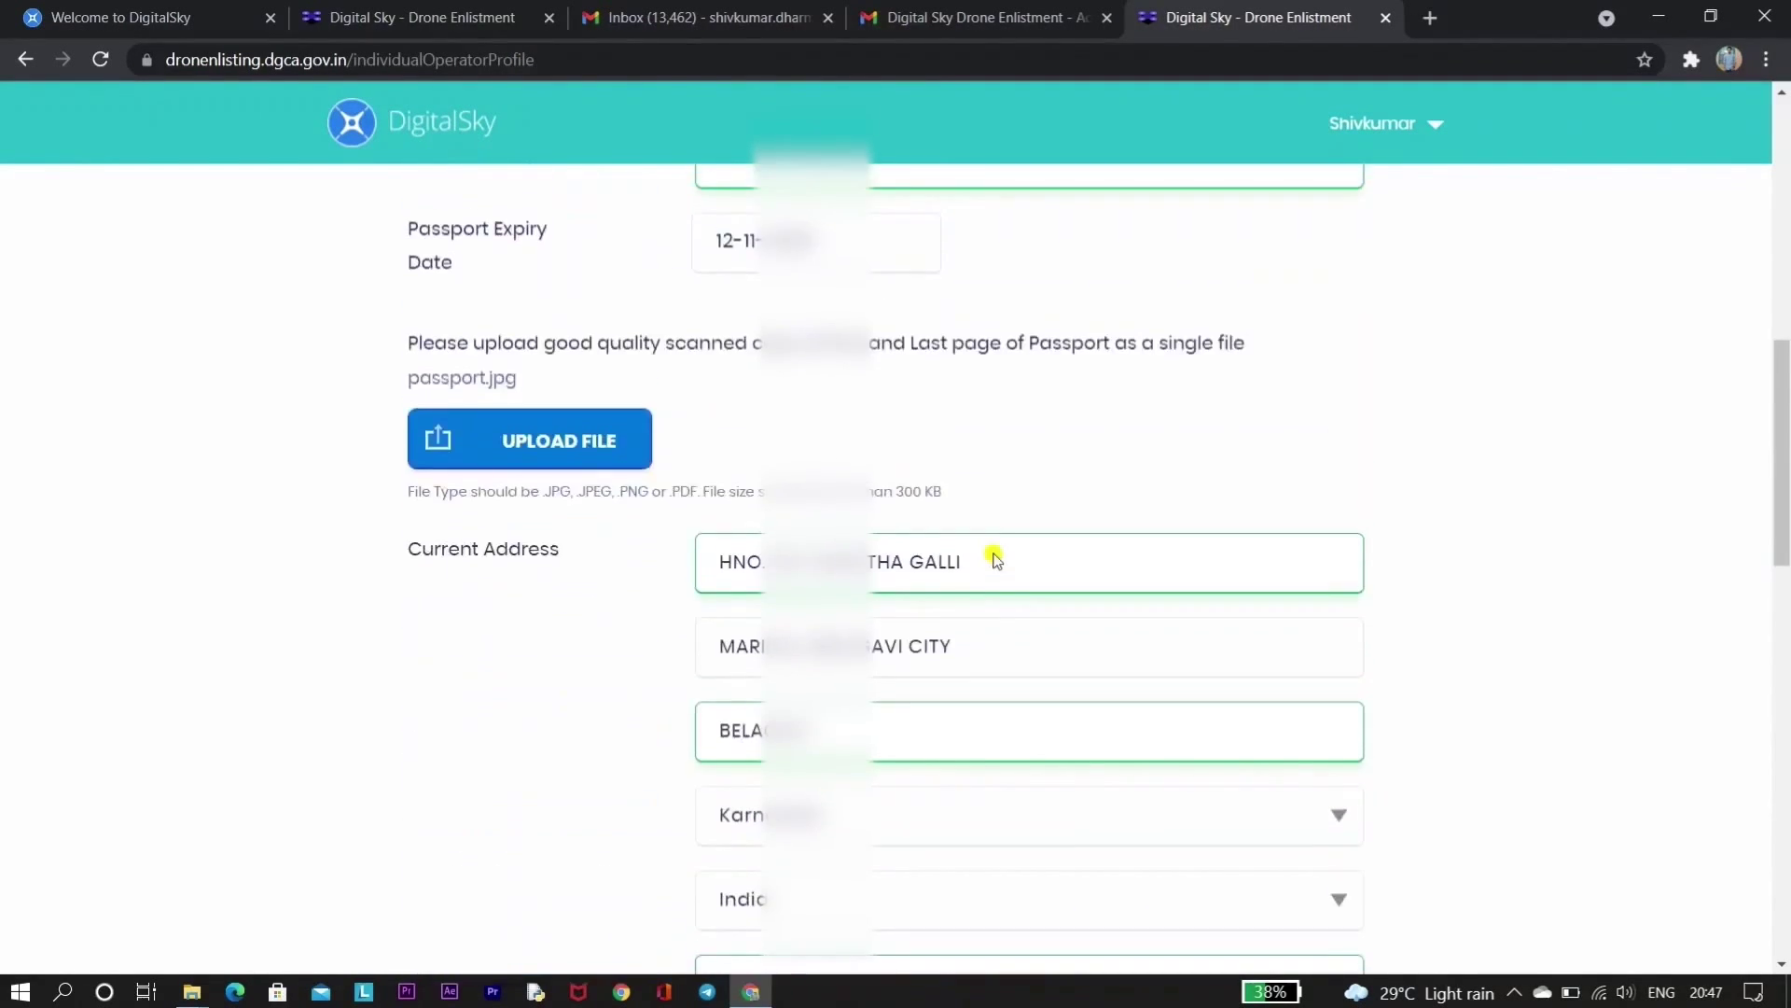
scroll(999, 448, "down", 10)
type("GMAIL.COM")
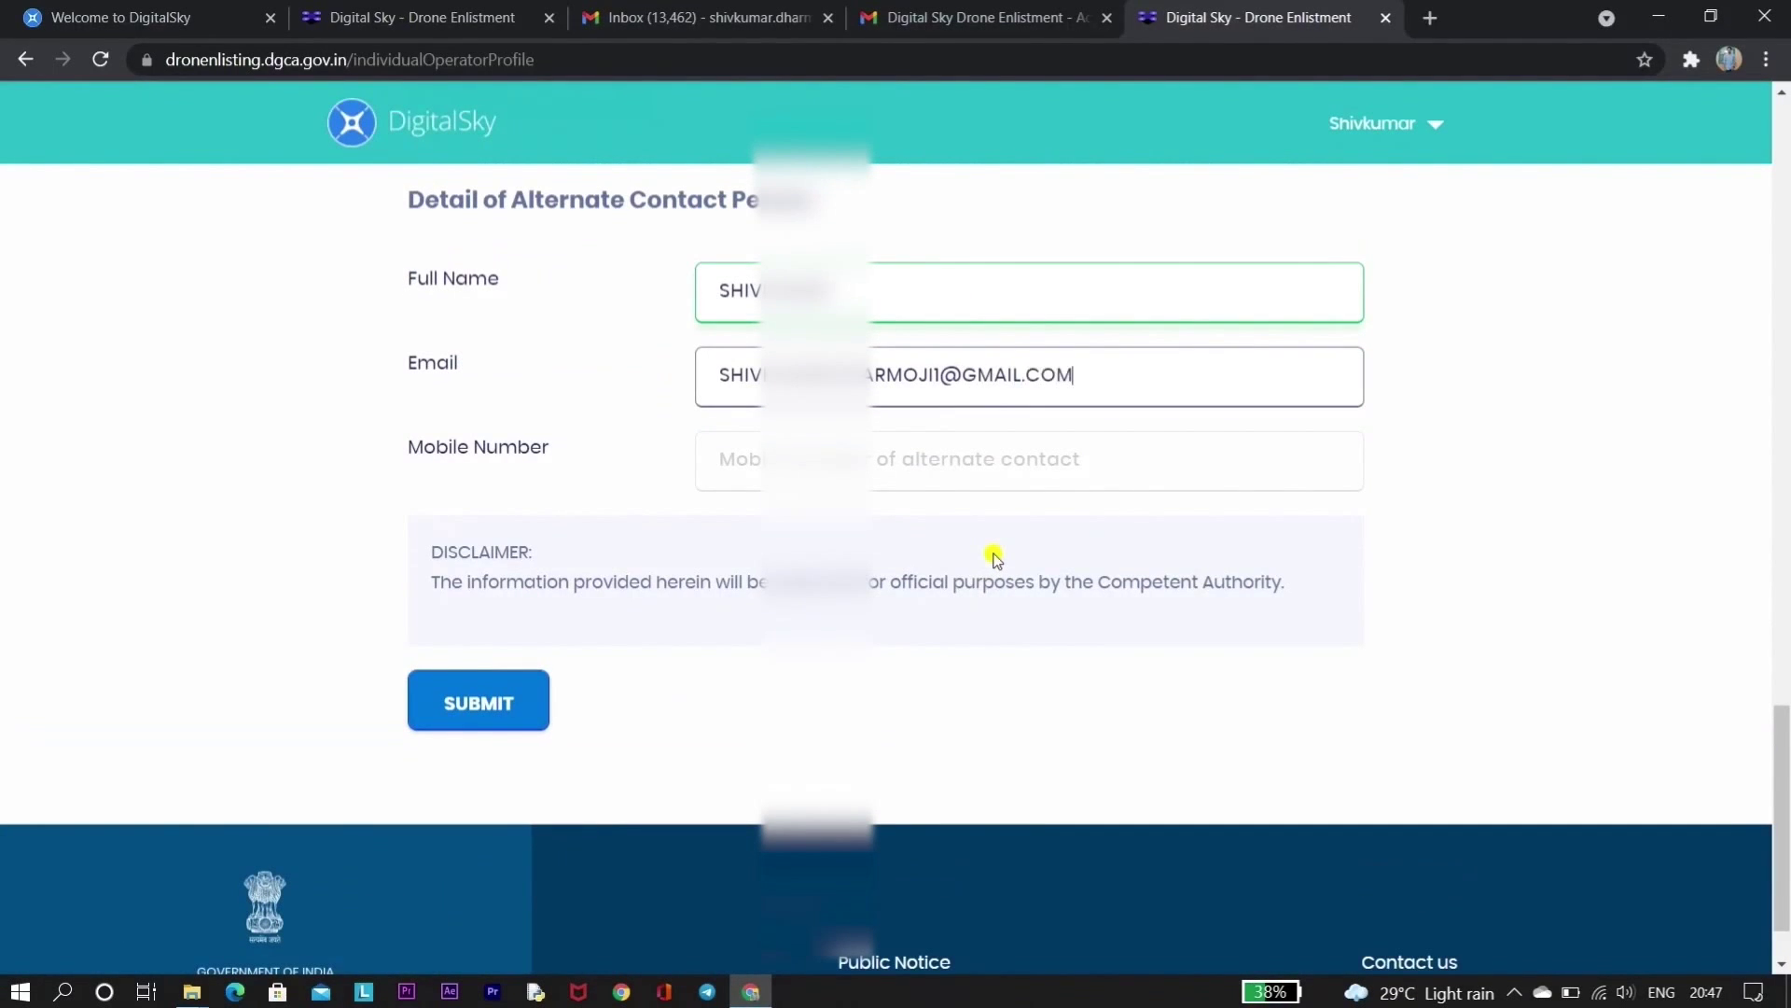
left_click(883, 438)
type("8660")
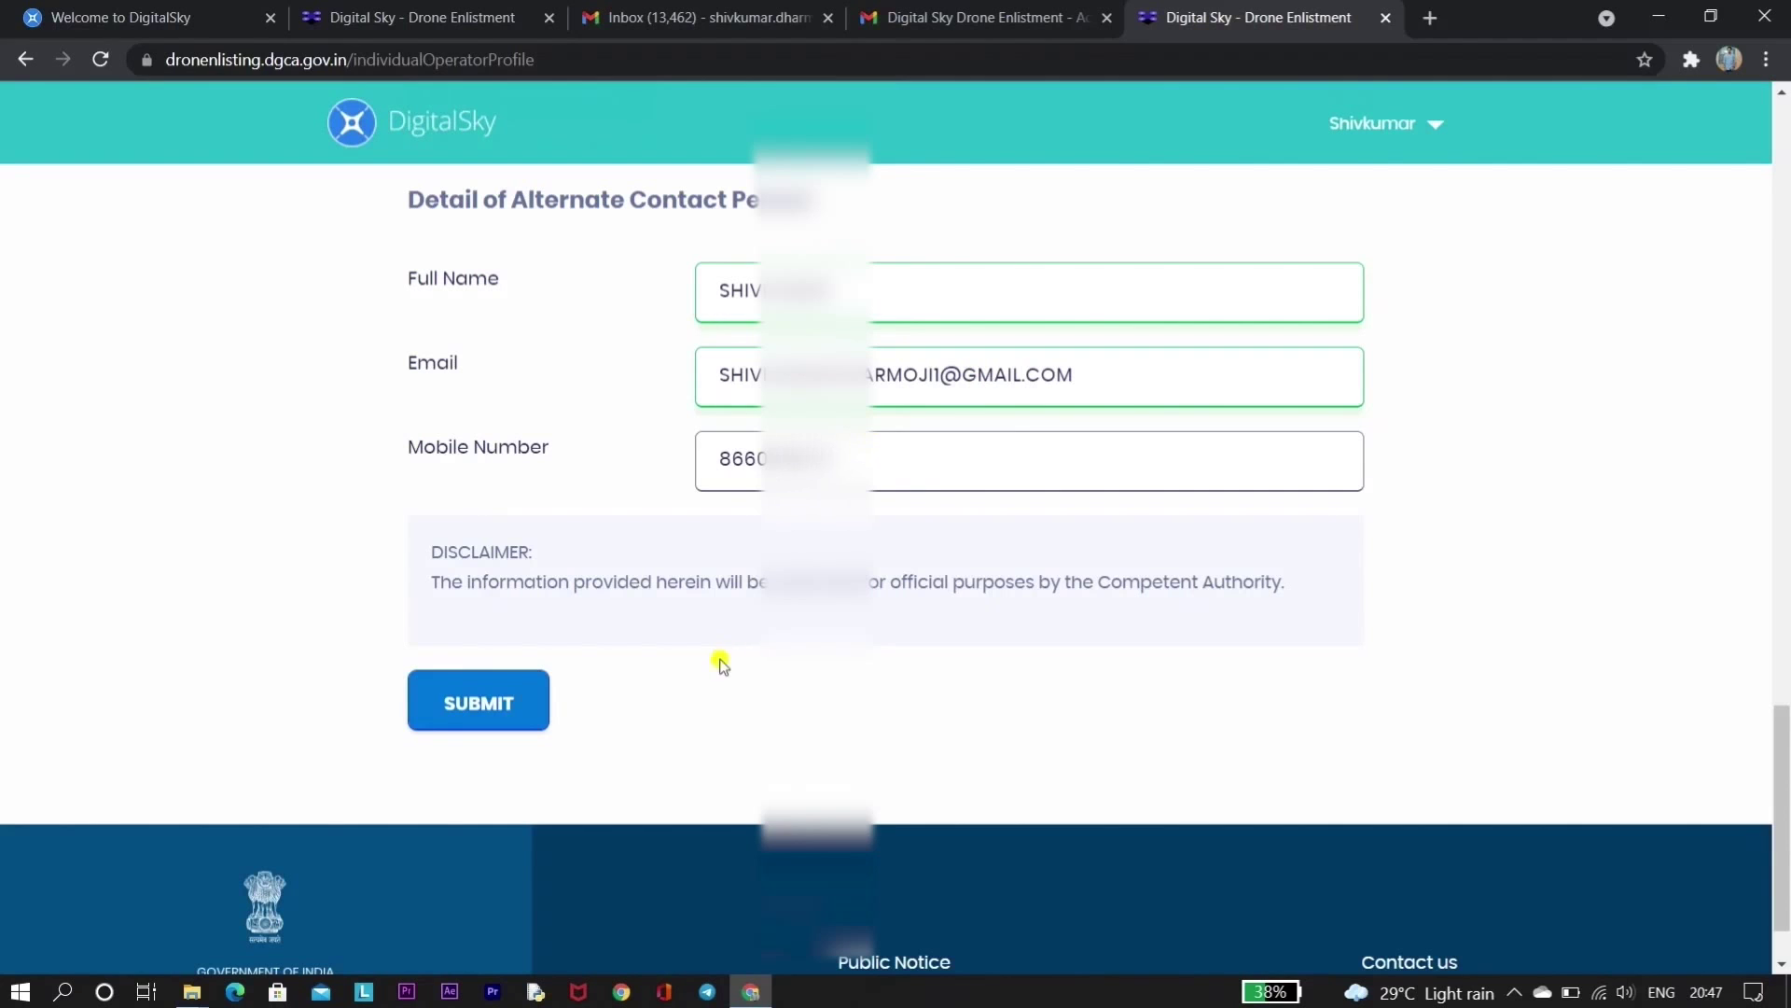
left_click(476, 702)
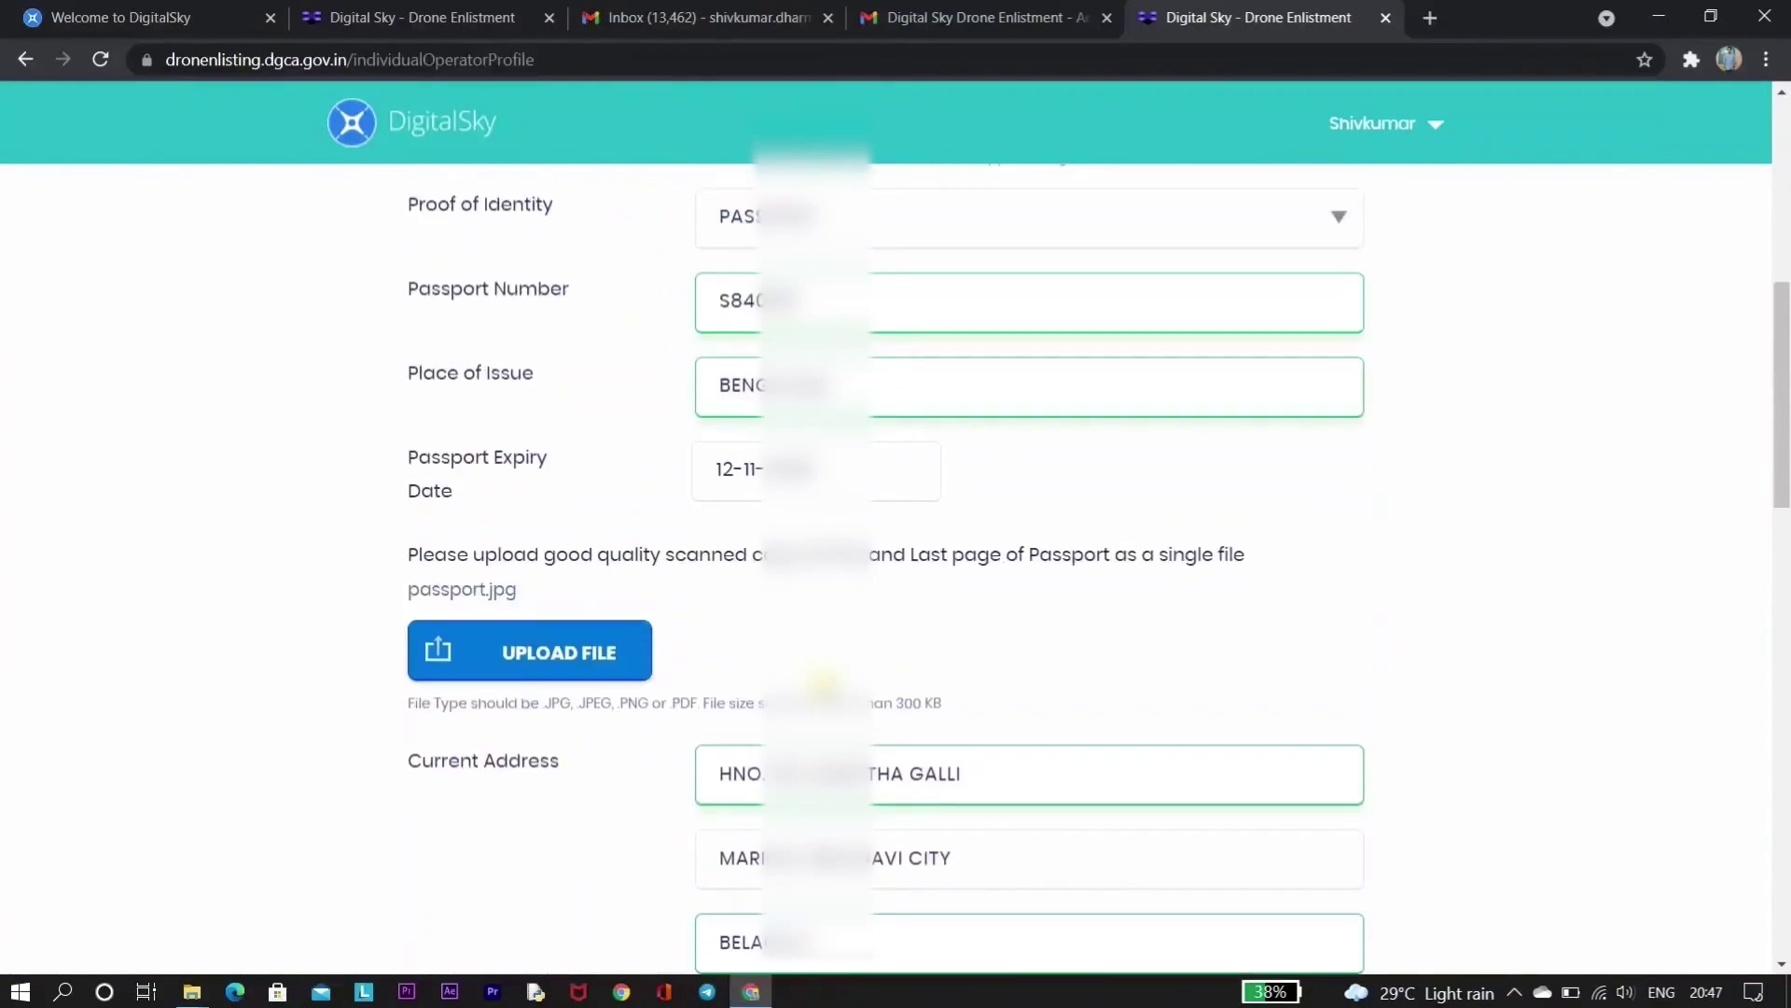
scroll(825, 686, "down", 10)
scroll(825, 686, "down", 8)
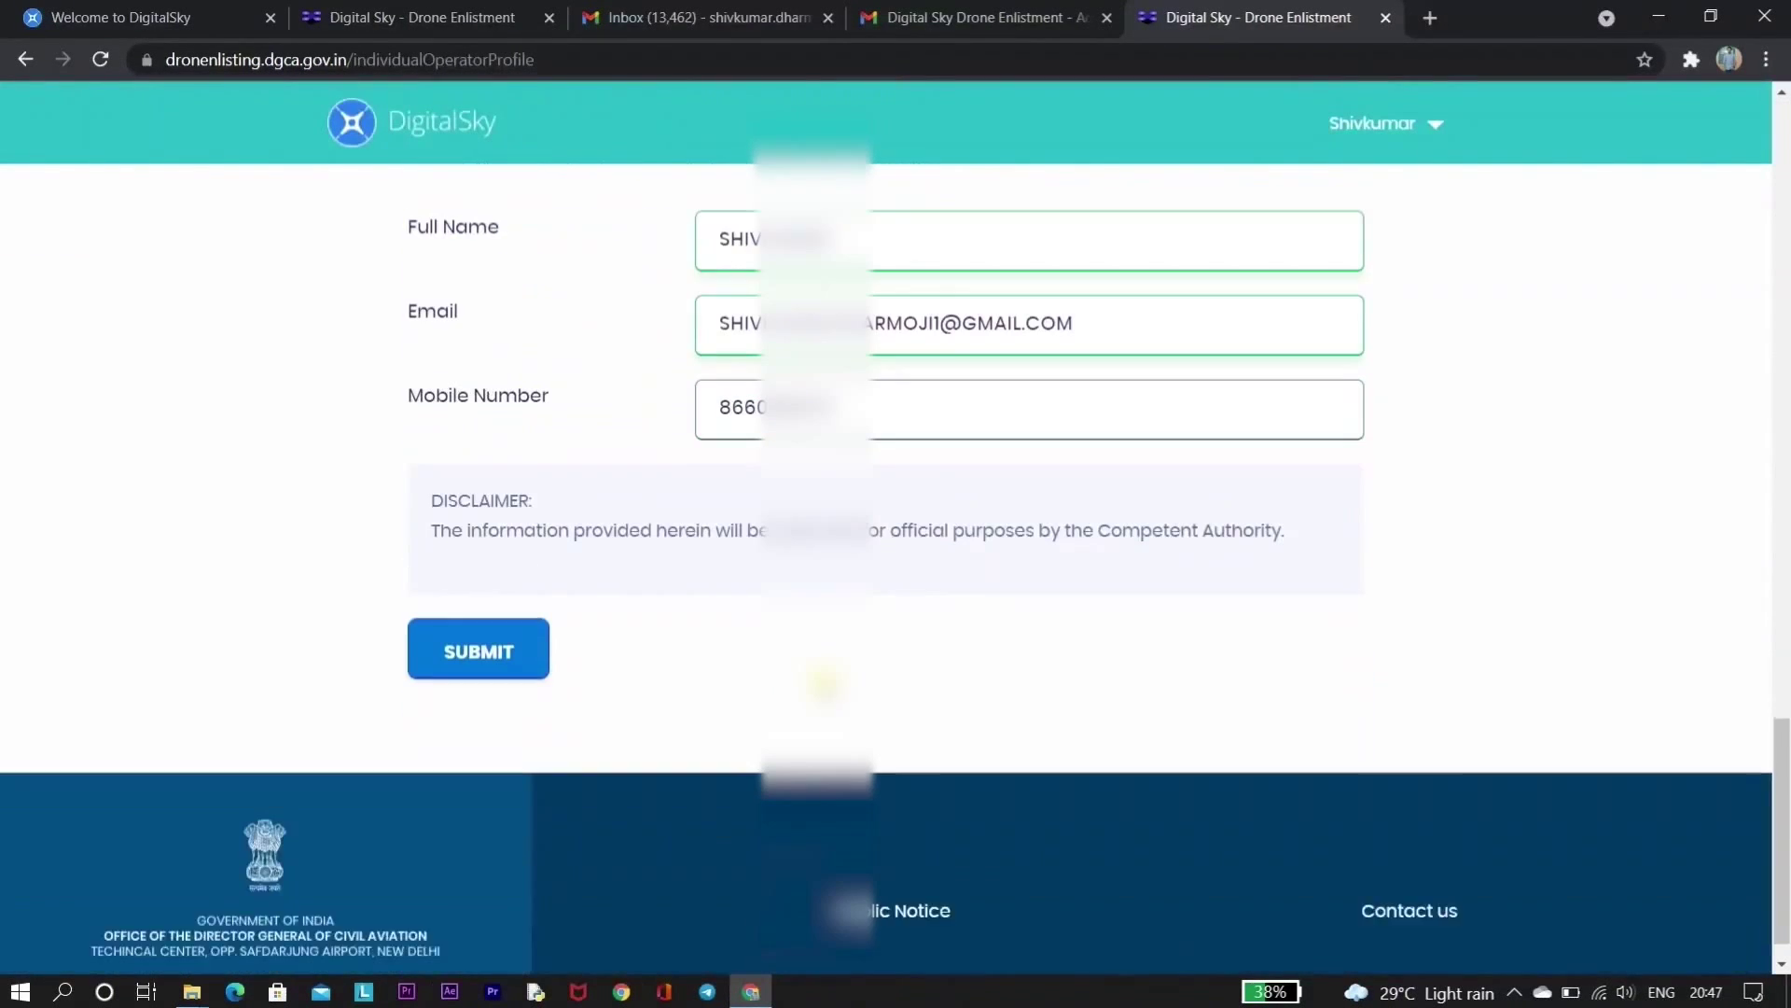
Submit the owner profile to receive an OAN, then go back to My Drones
left_click(522, 621)
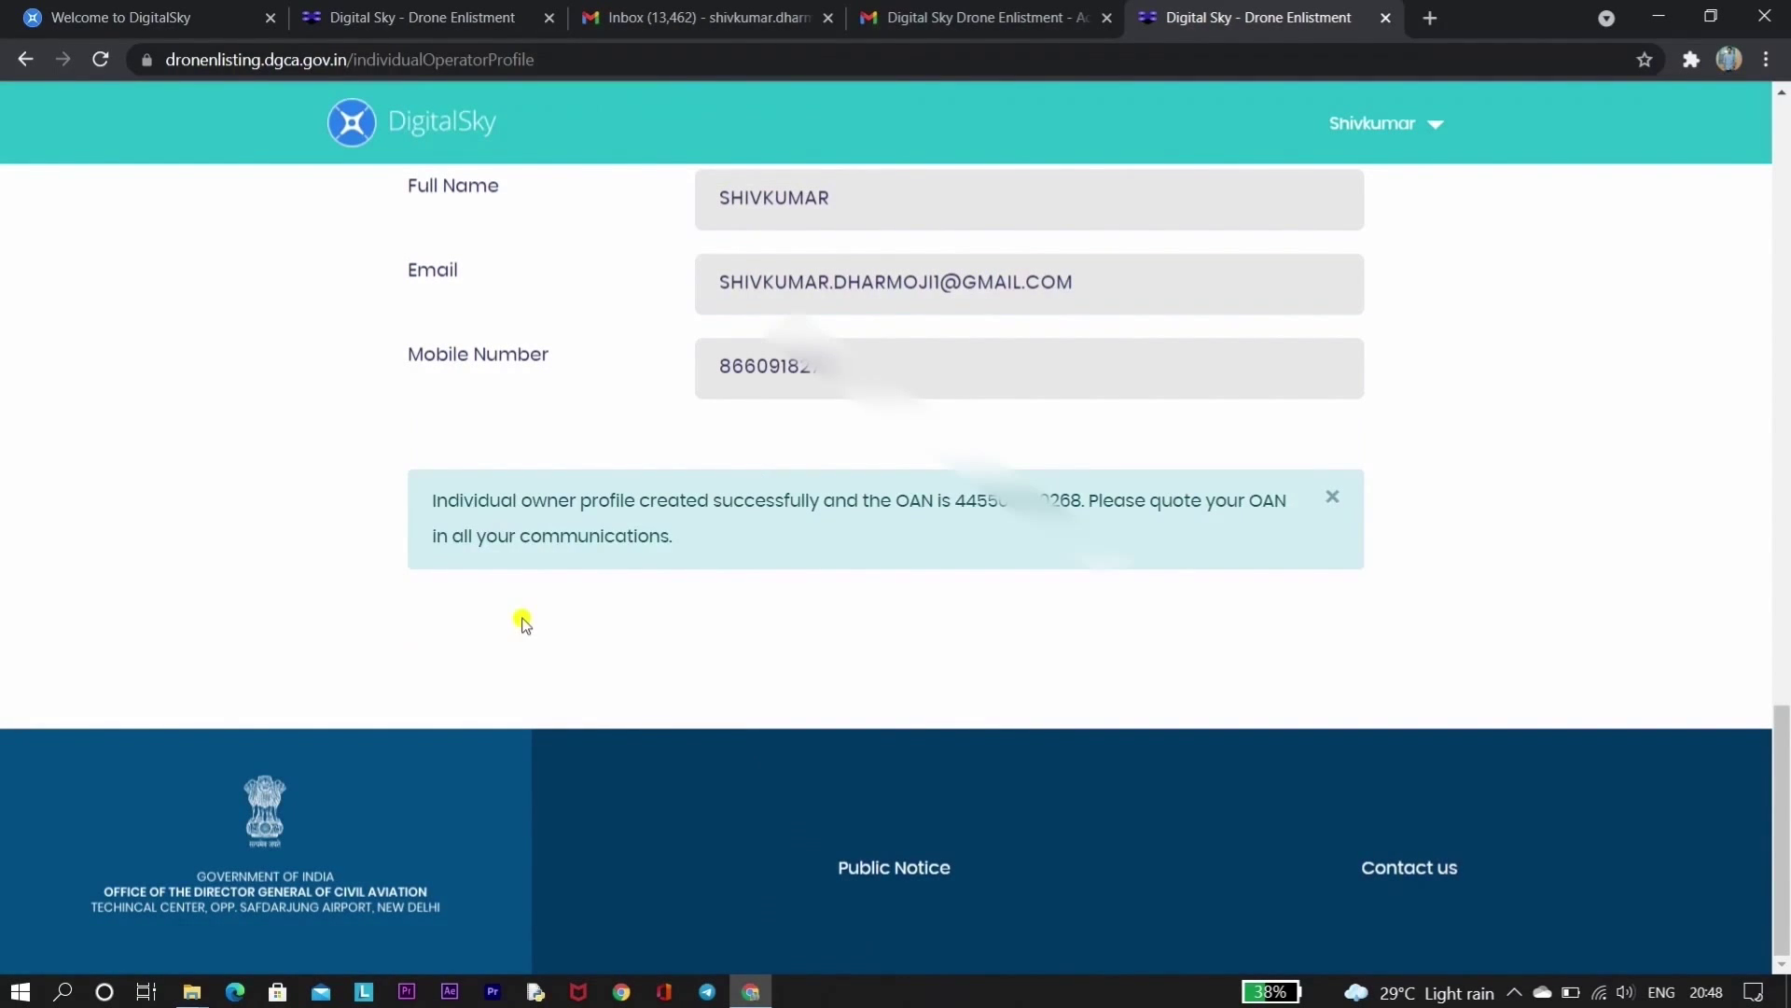
scroll(1054, 527, "up", 10)
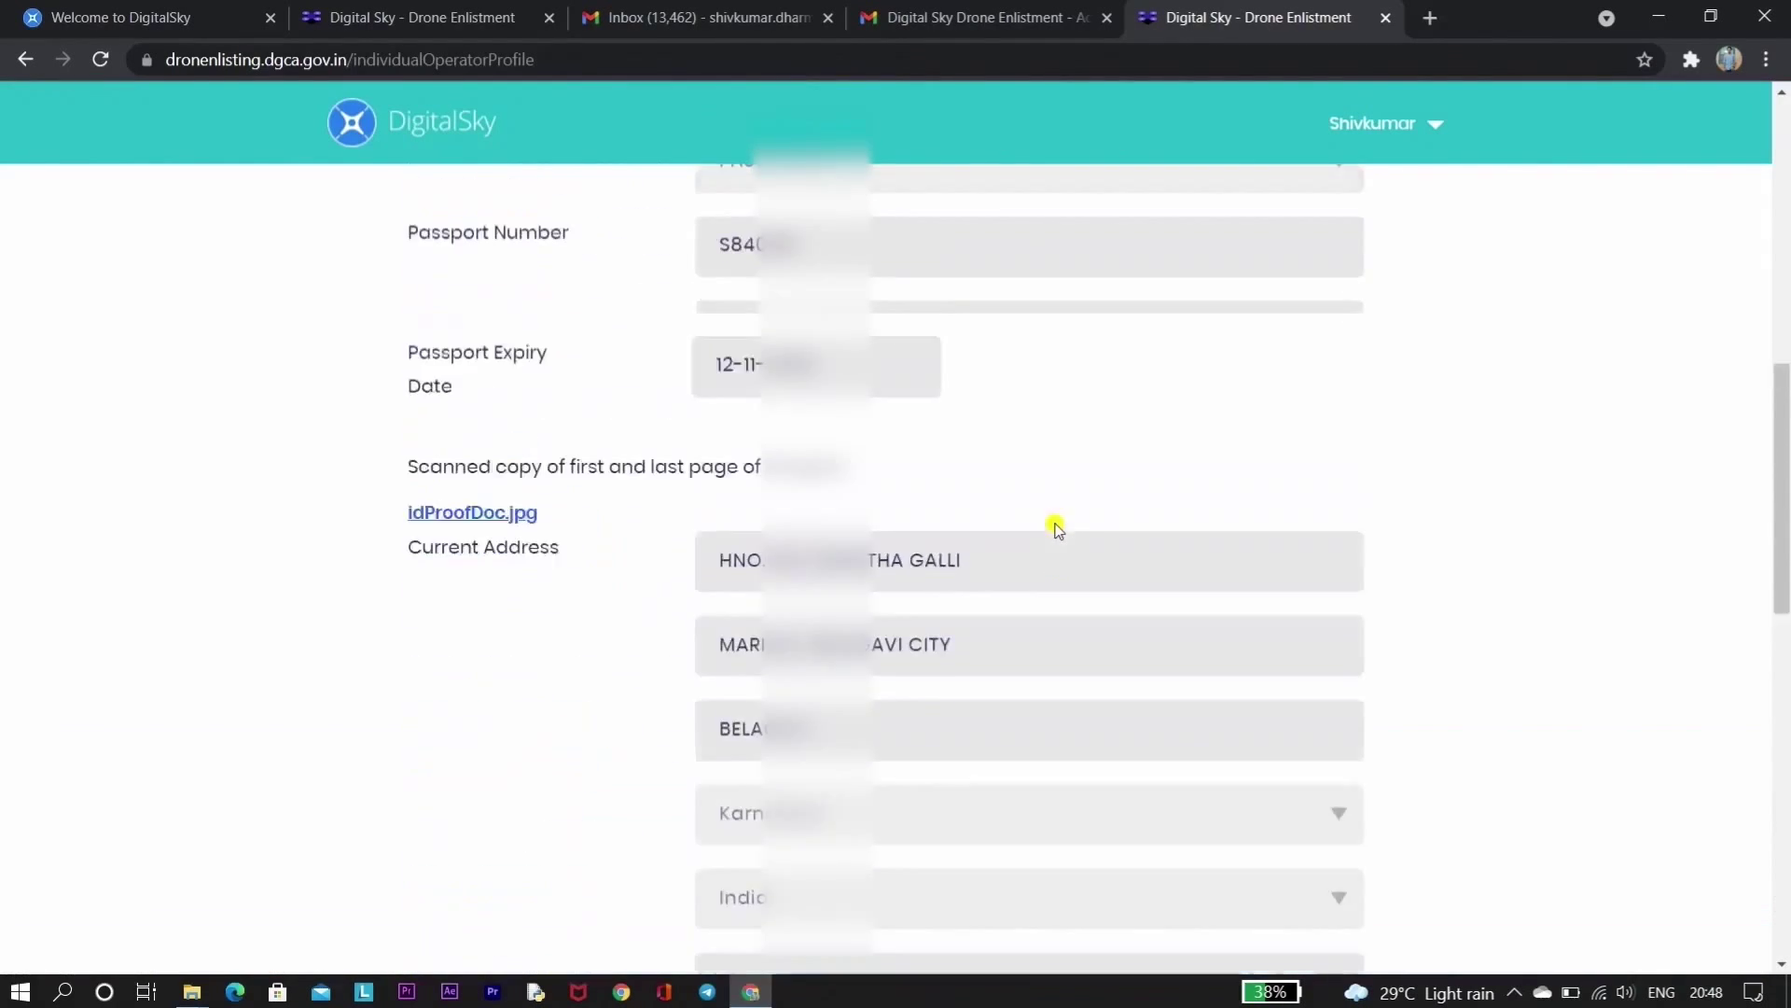
scroll(1054, 527, "up", 10)
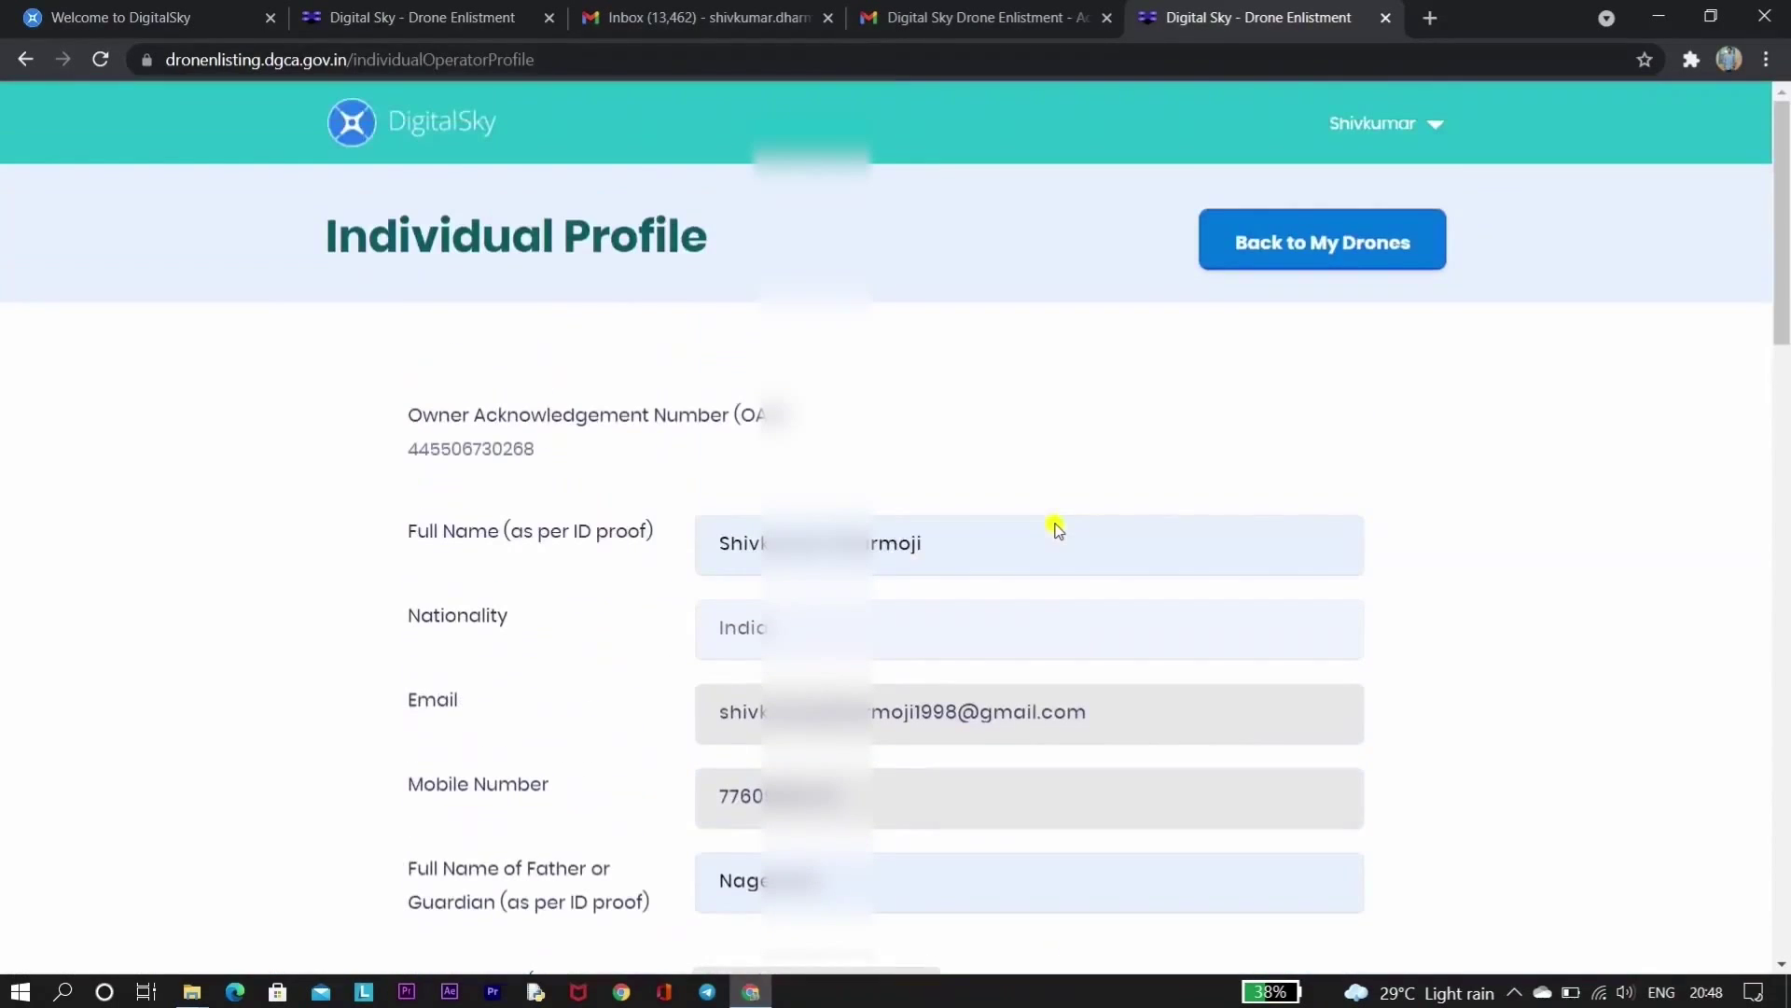
left_click(1314, 247)
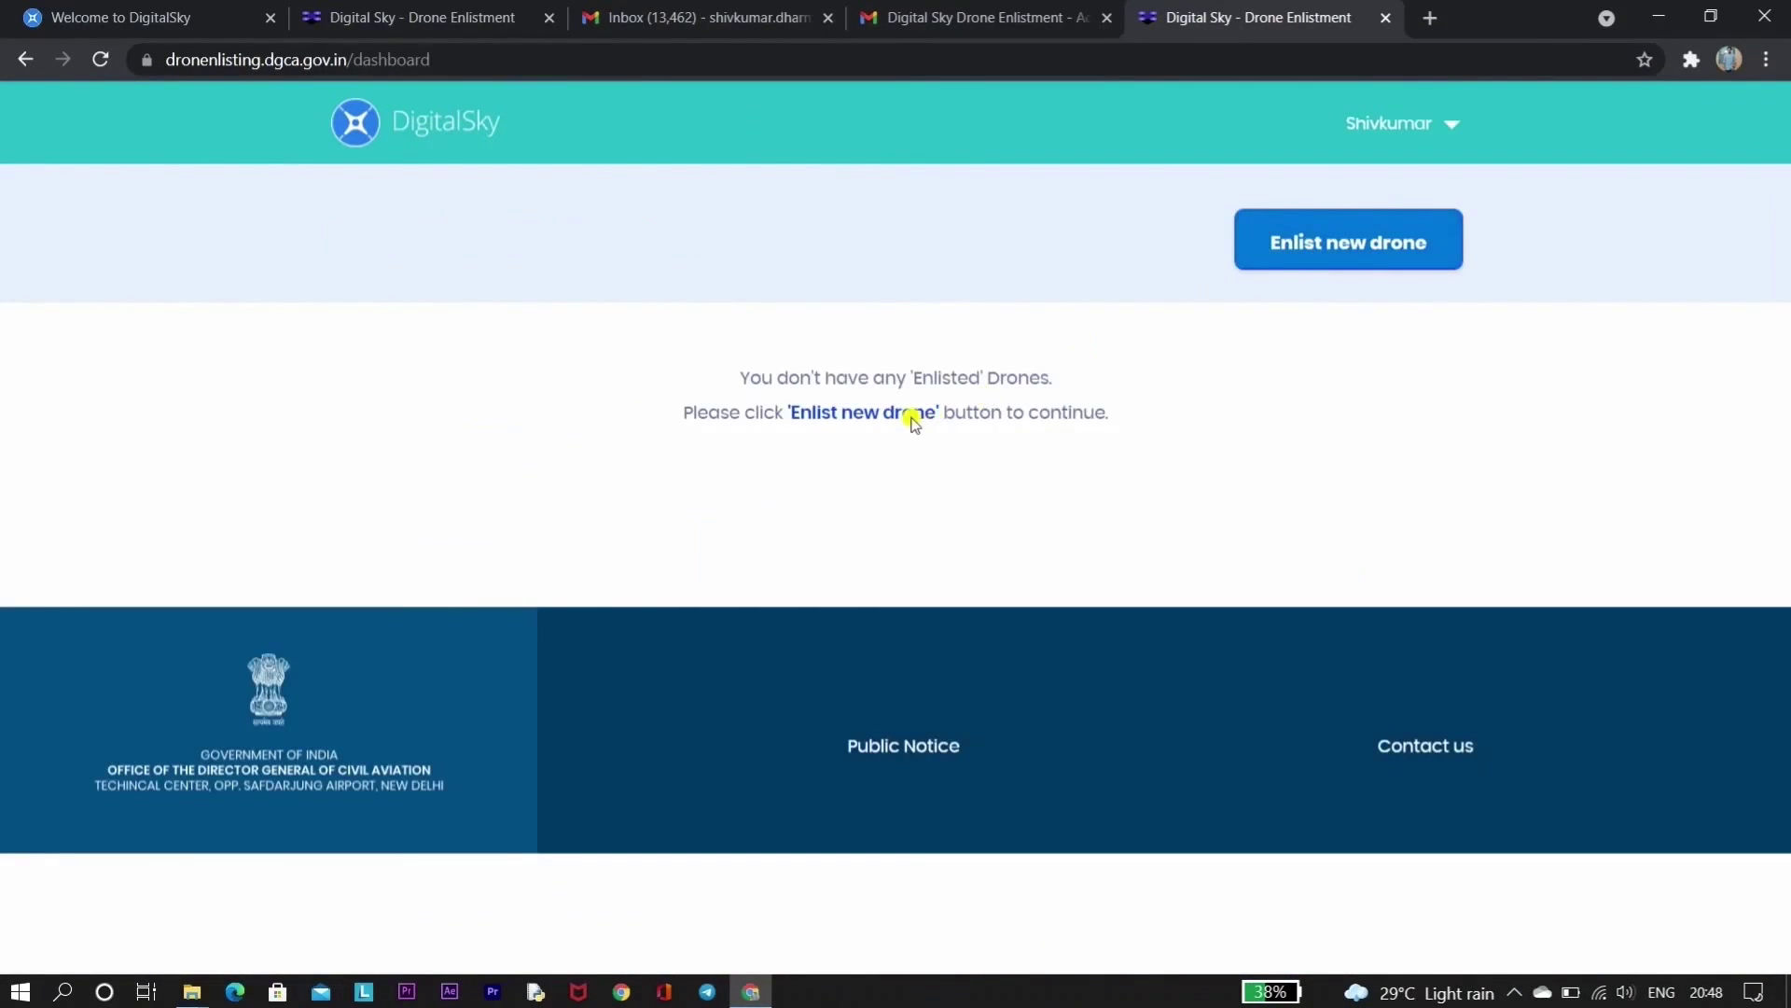
Start a new drone enlistment, not self-assembled, with manufacturer DJI and model MINI 2
left_click(1304, 241)
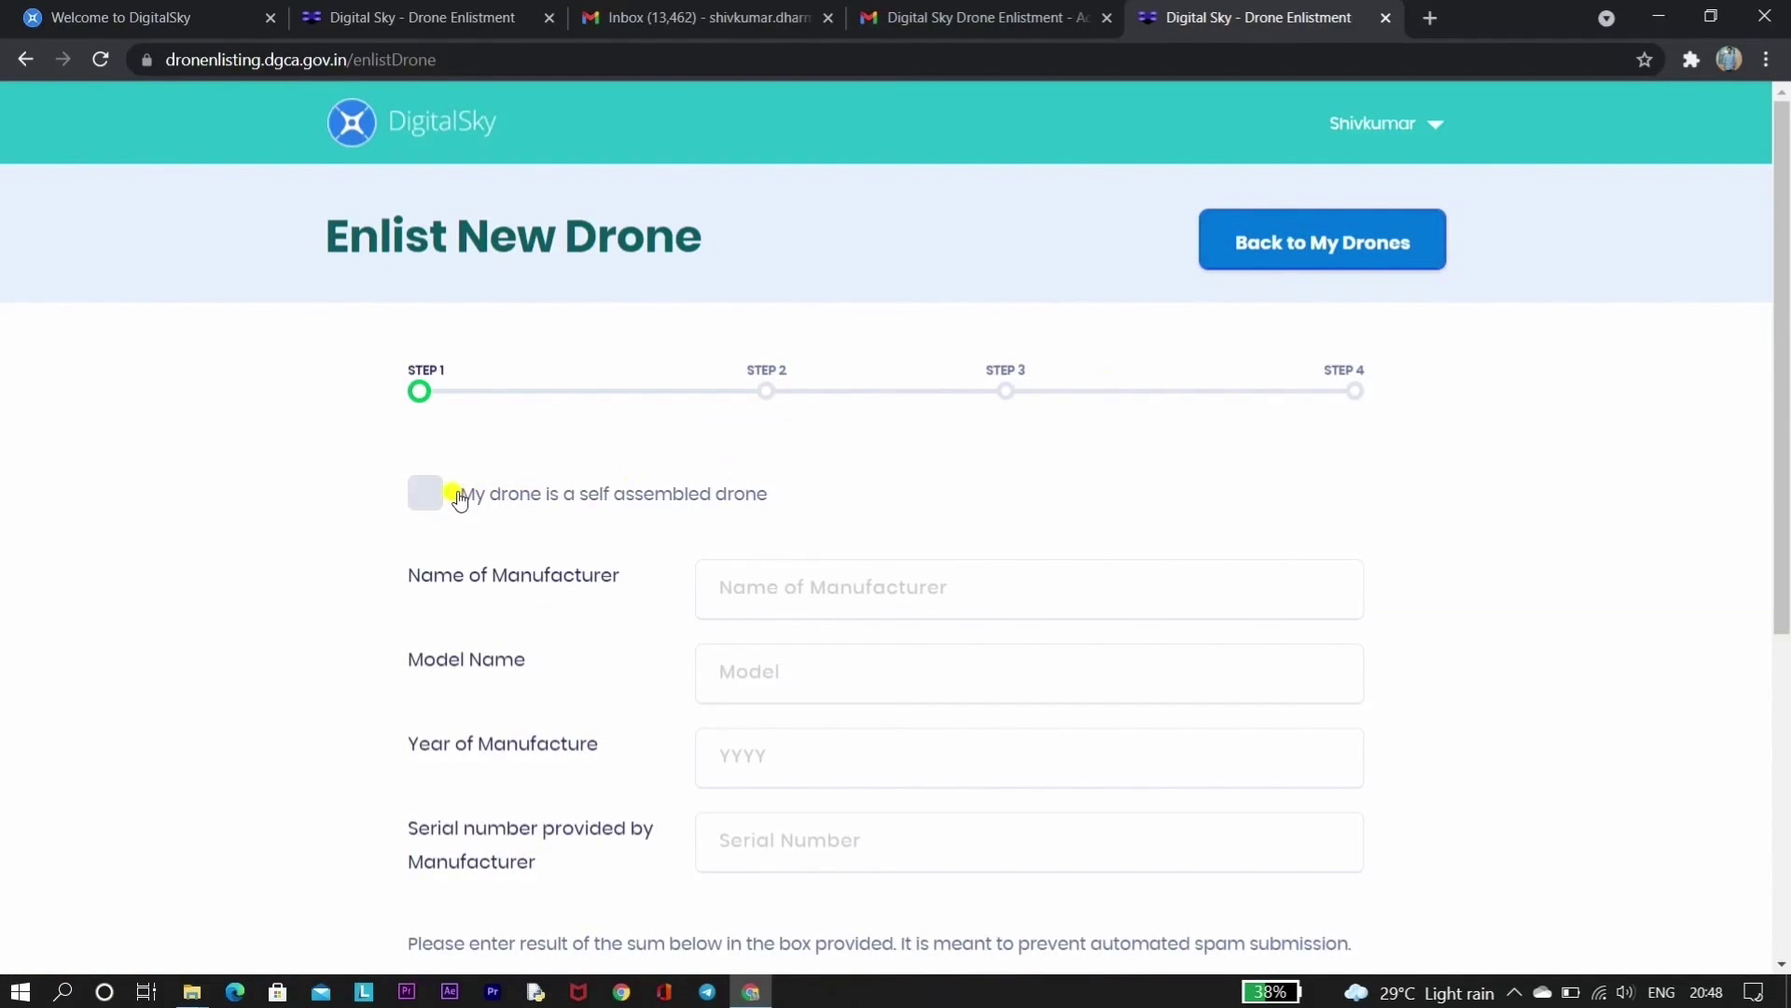
scroll(612, 541, "down", 1)
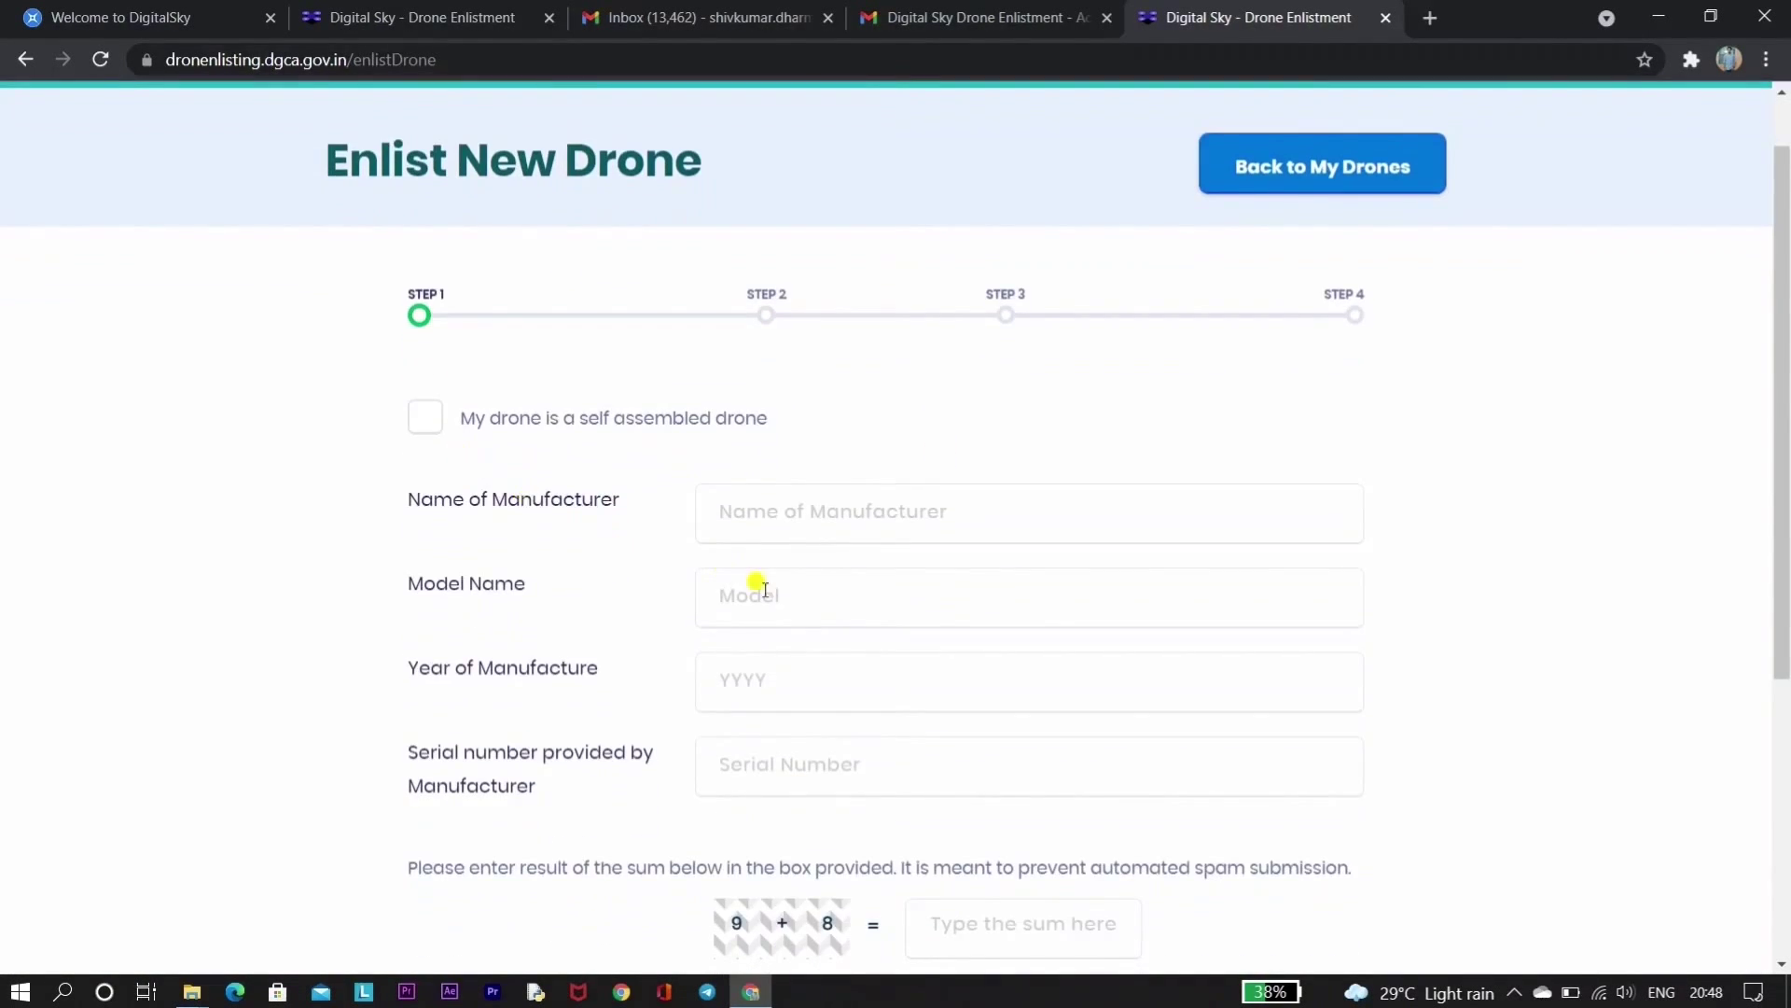
left_click(427, 420)
left_click(427, 420)
left_click(753, 515)
type("DJI")
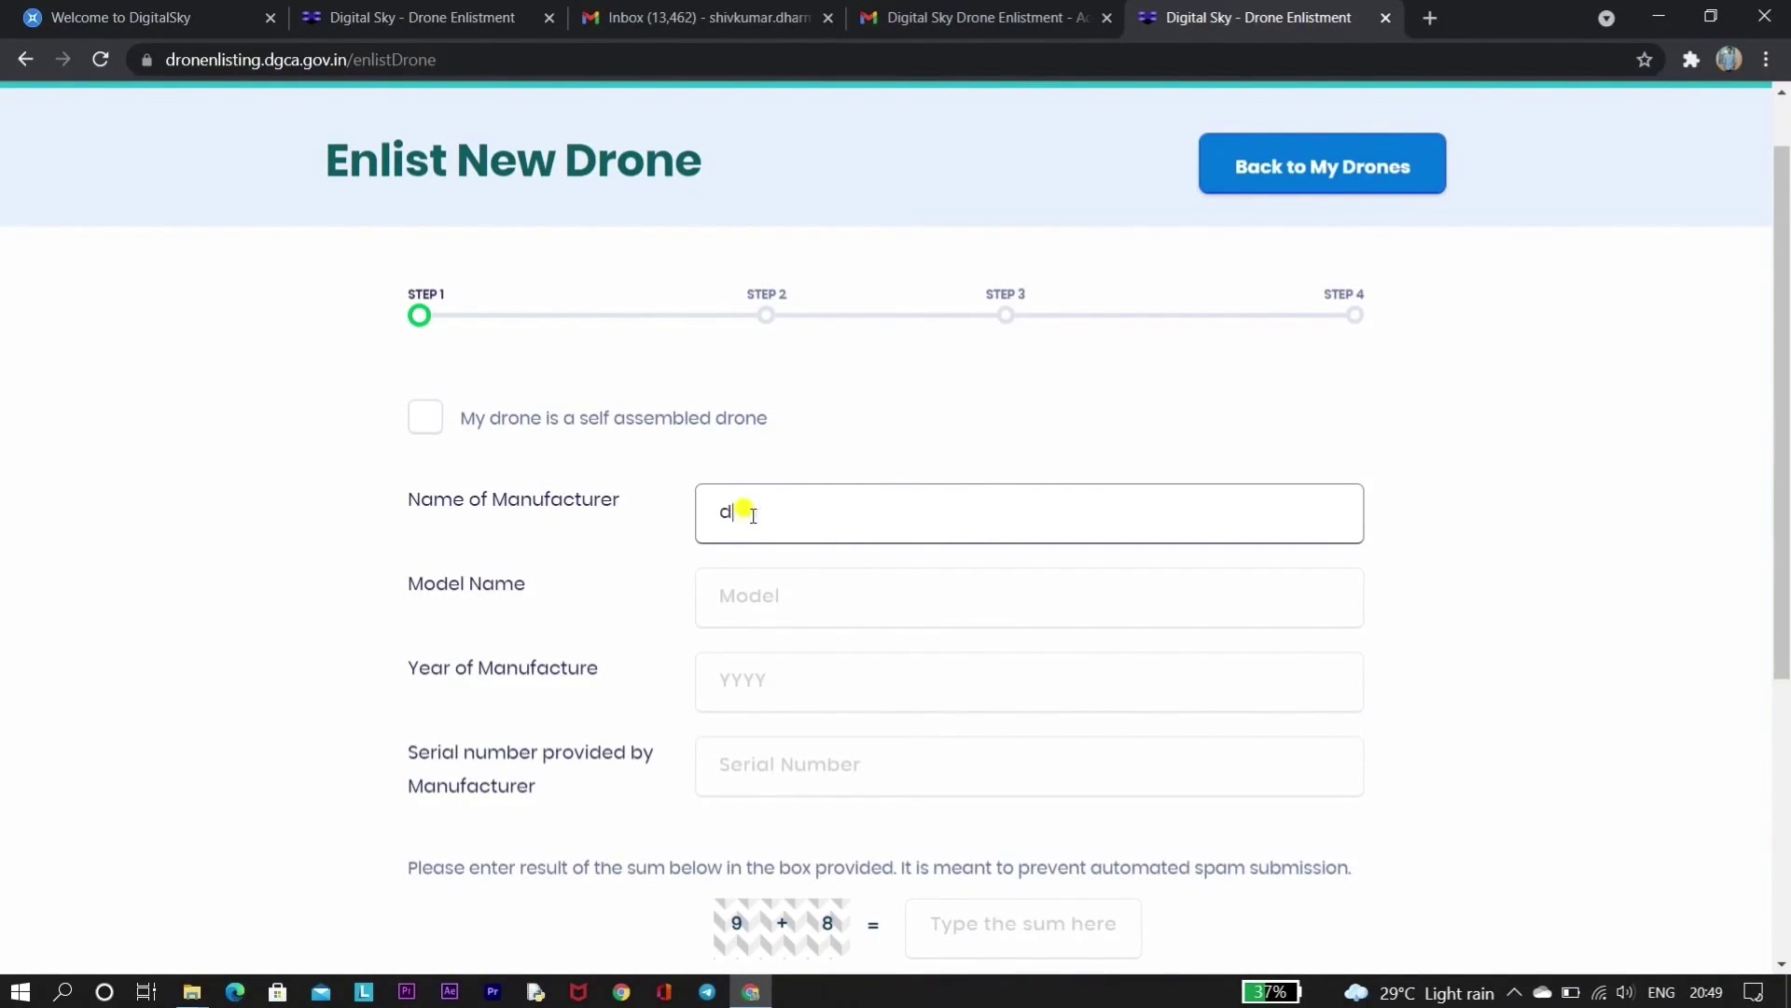
left_click(763, 601)
type("MINI 2")
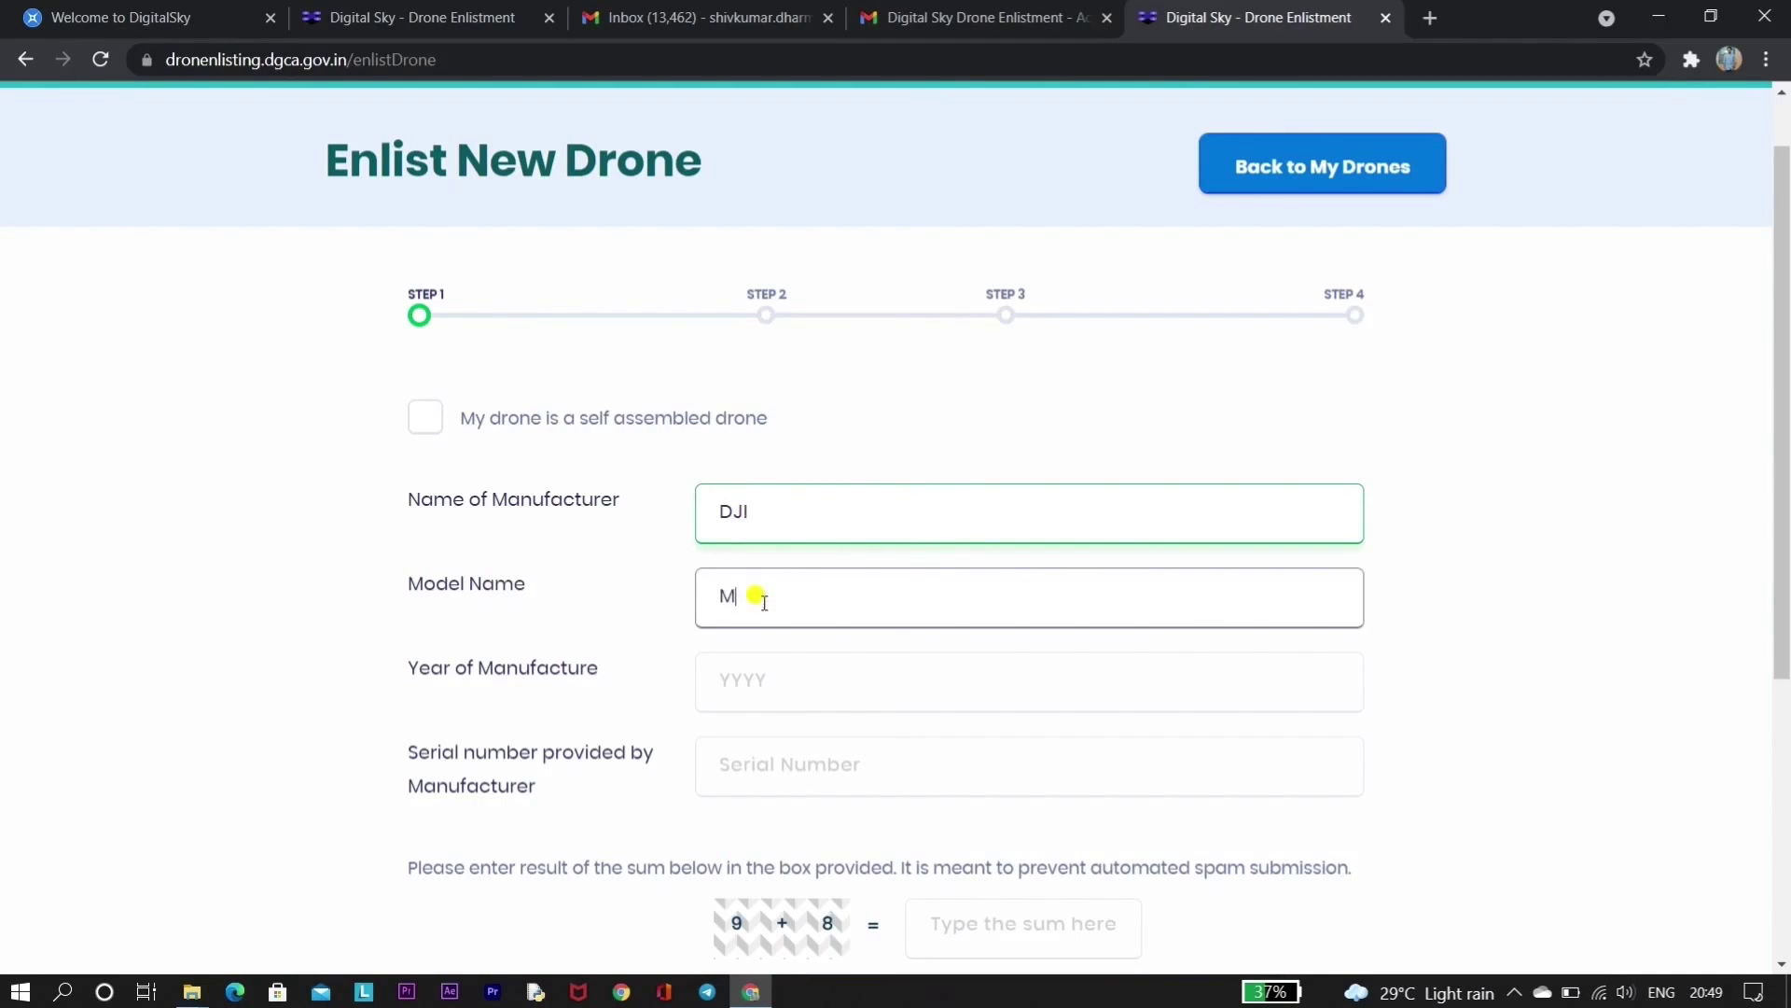
Enter manufacture year 2020, the manufacturer serial number and captcha answer 2, then save Step 1
left_click(748, 684)
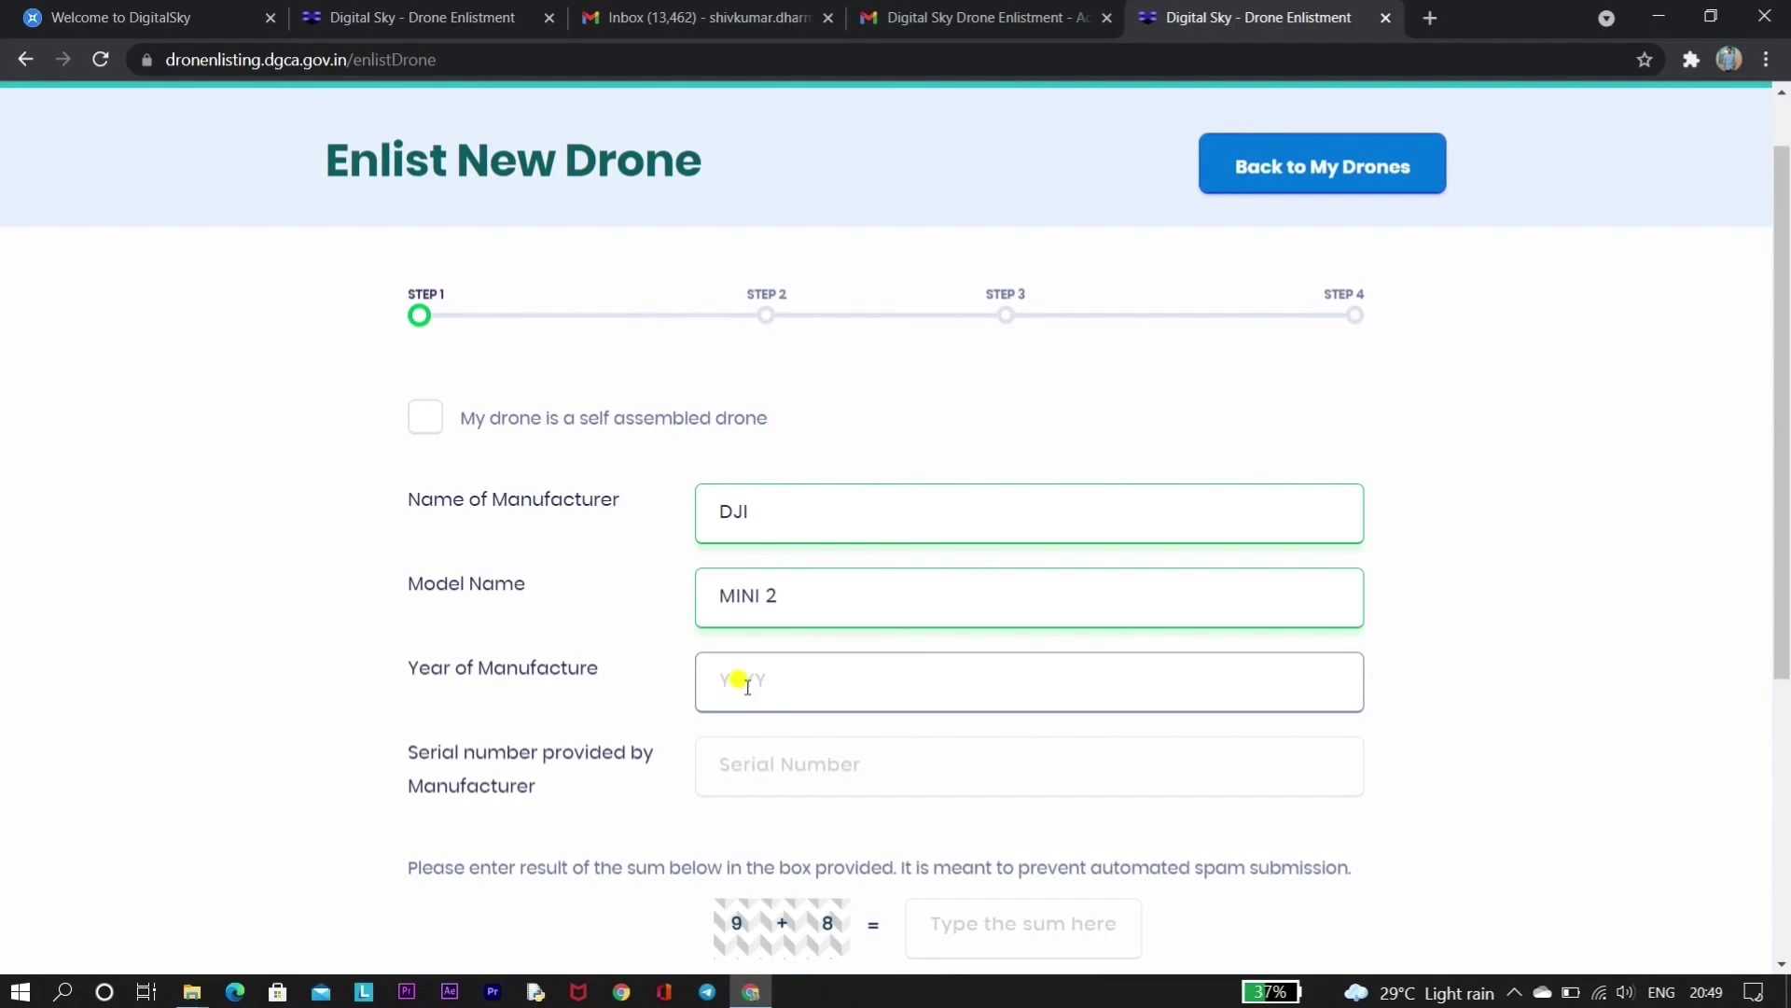
type("2020")
left_click(737, 760)
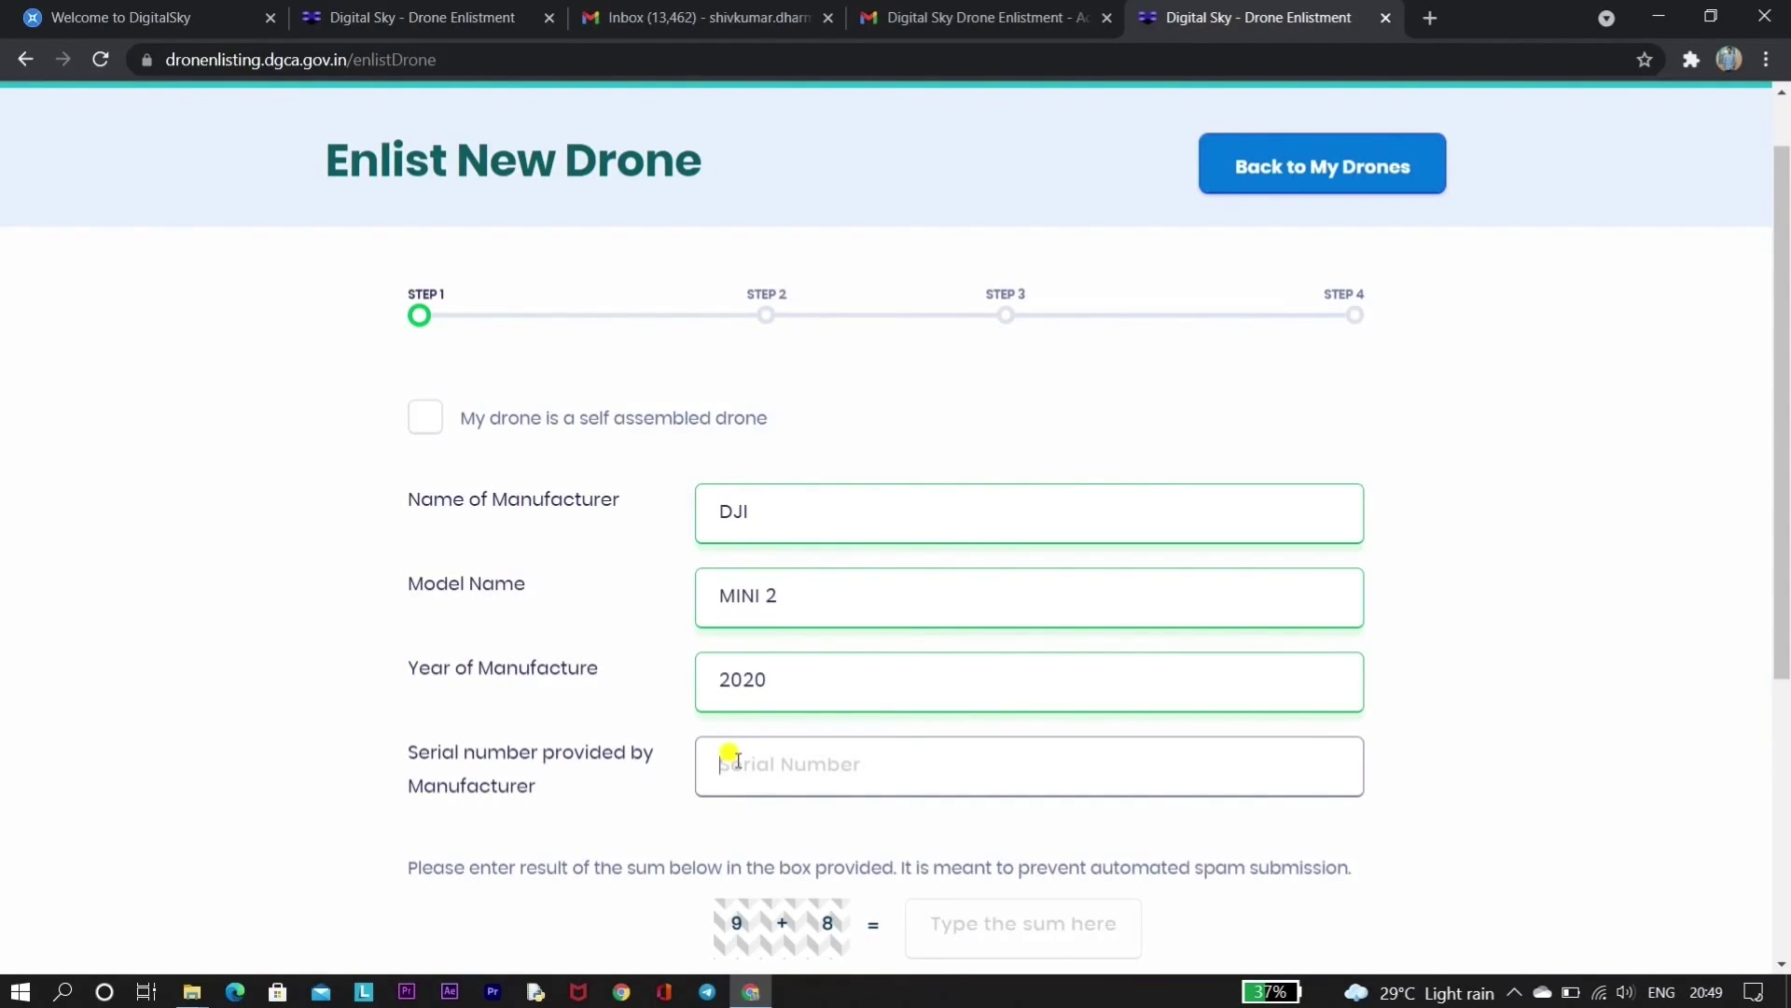
type("3Q")
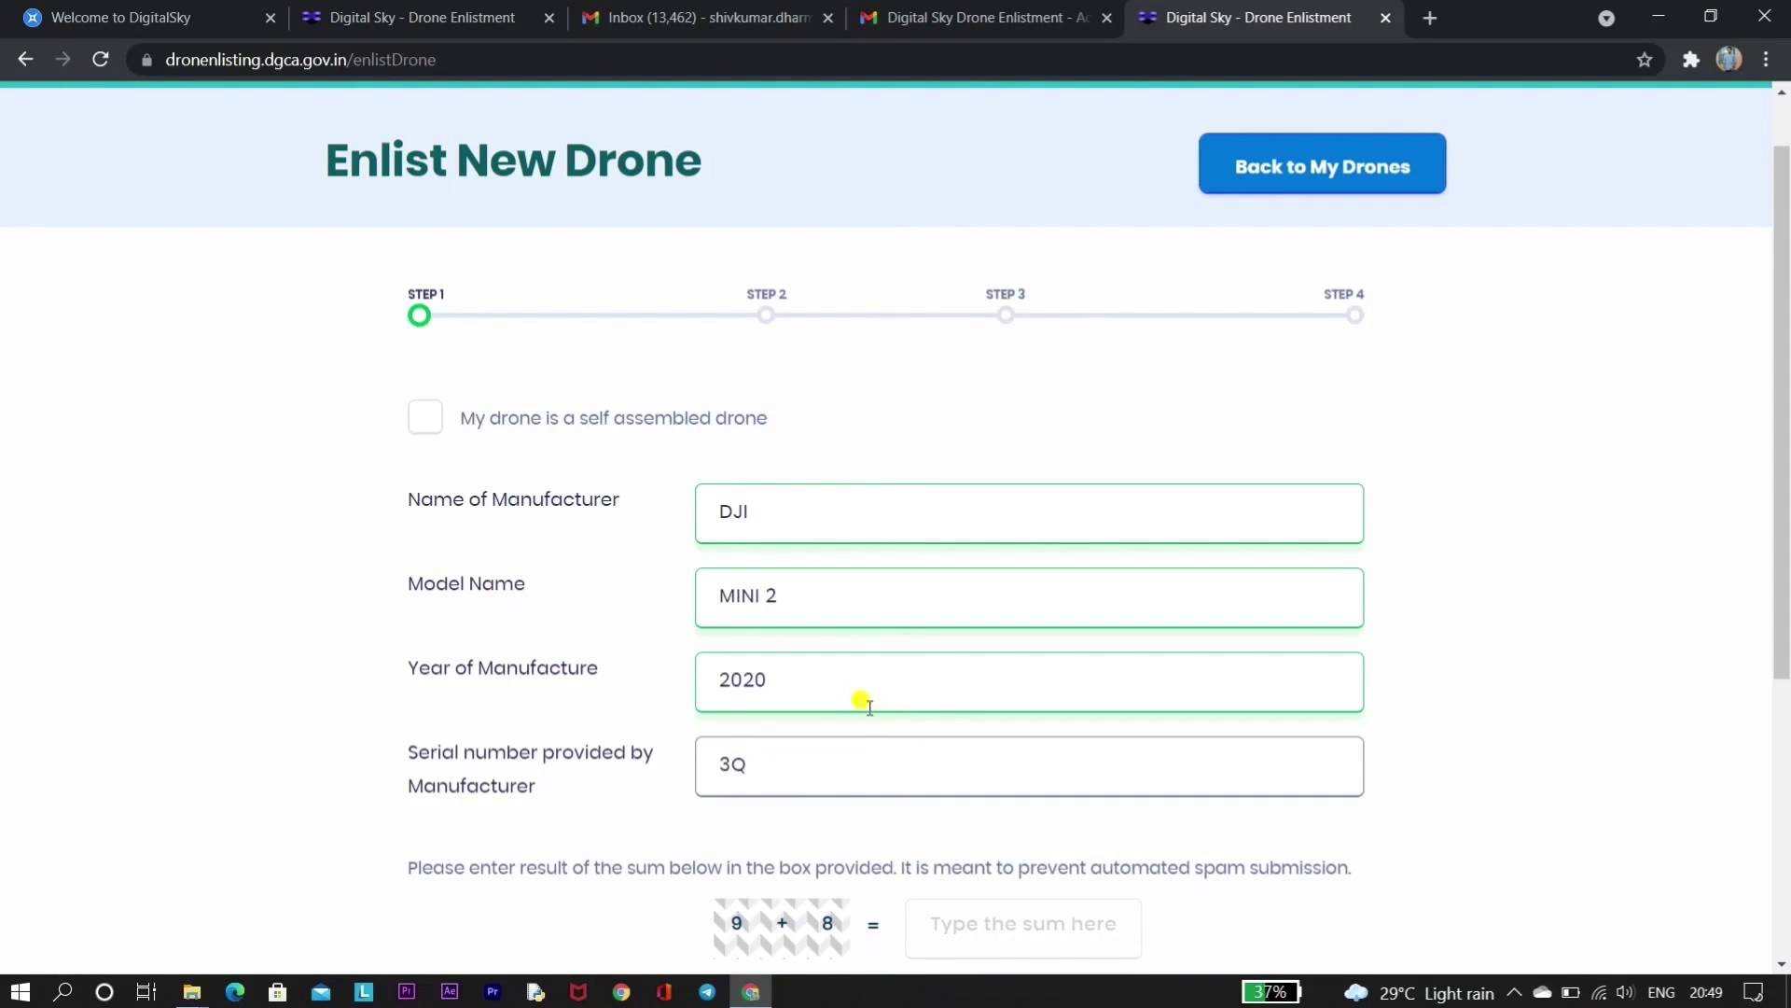
type("4C")
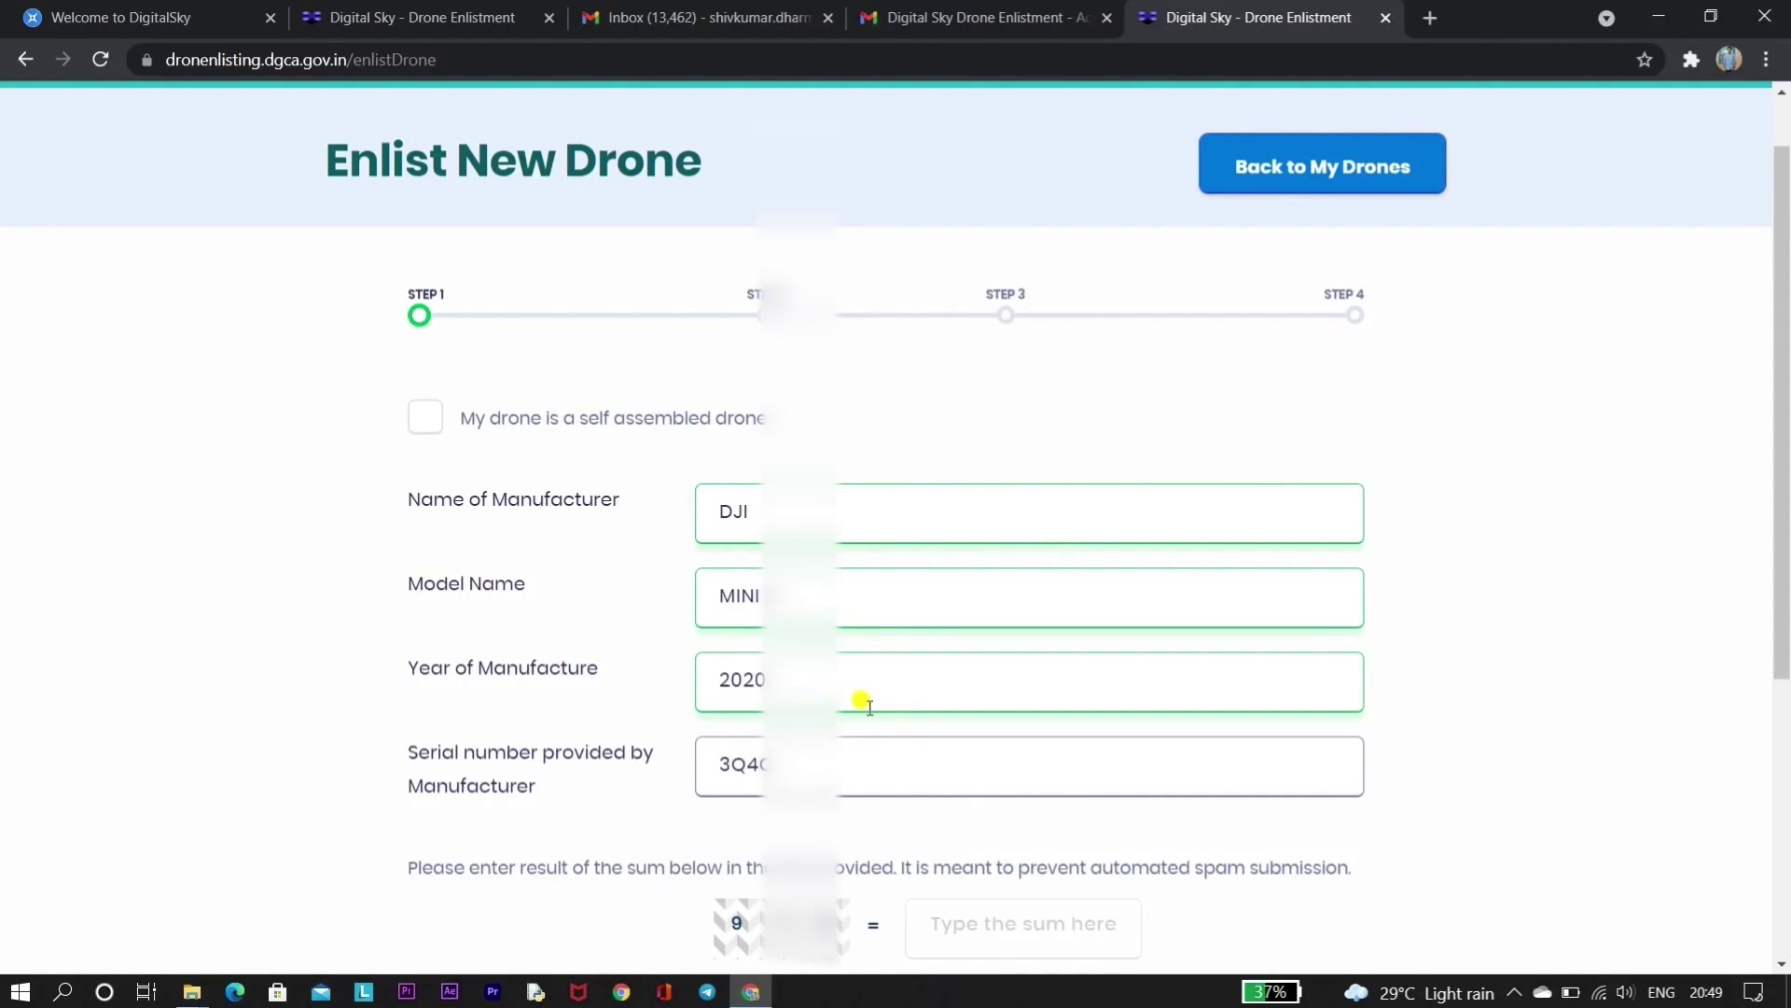
type("H")
type("063")
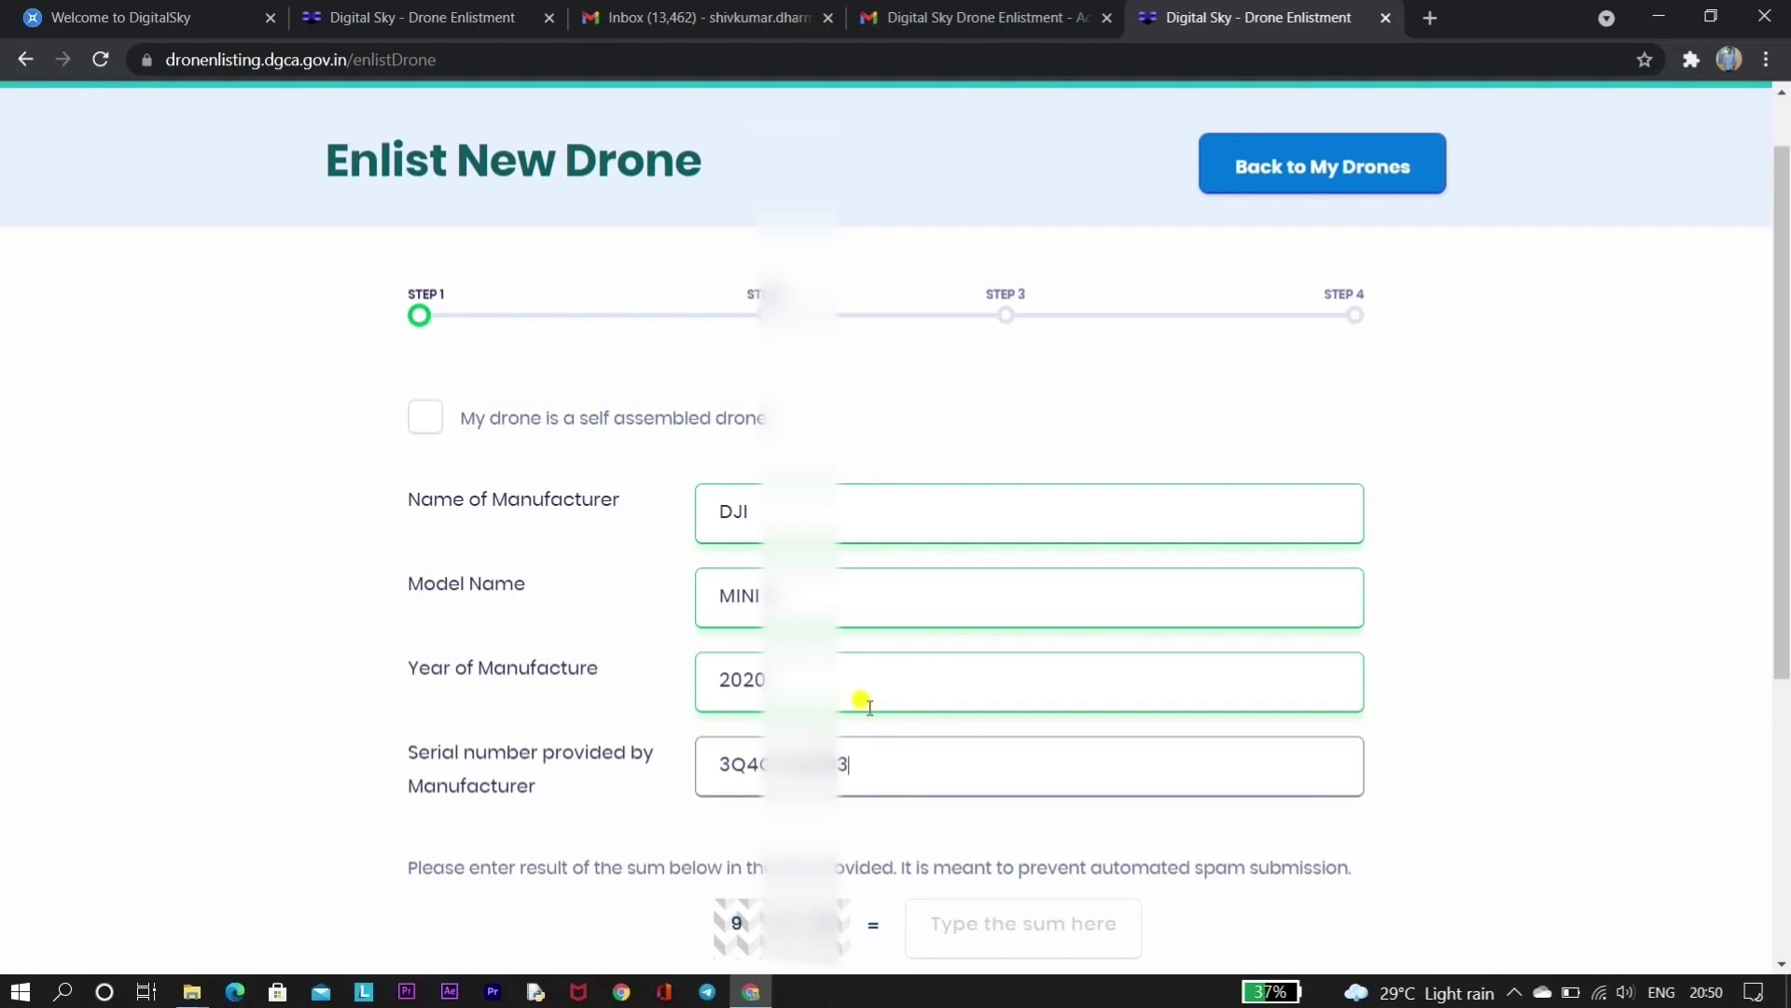
type("3Q29")
scroll(998, 844, "down", 2)
type("2")
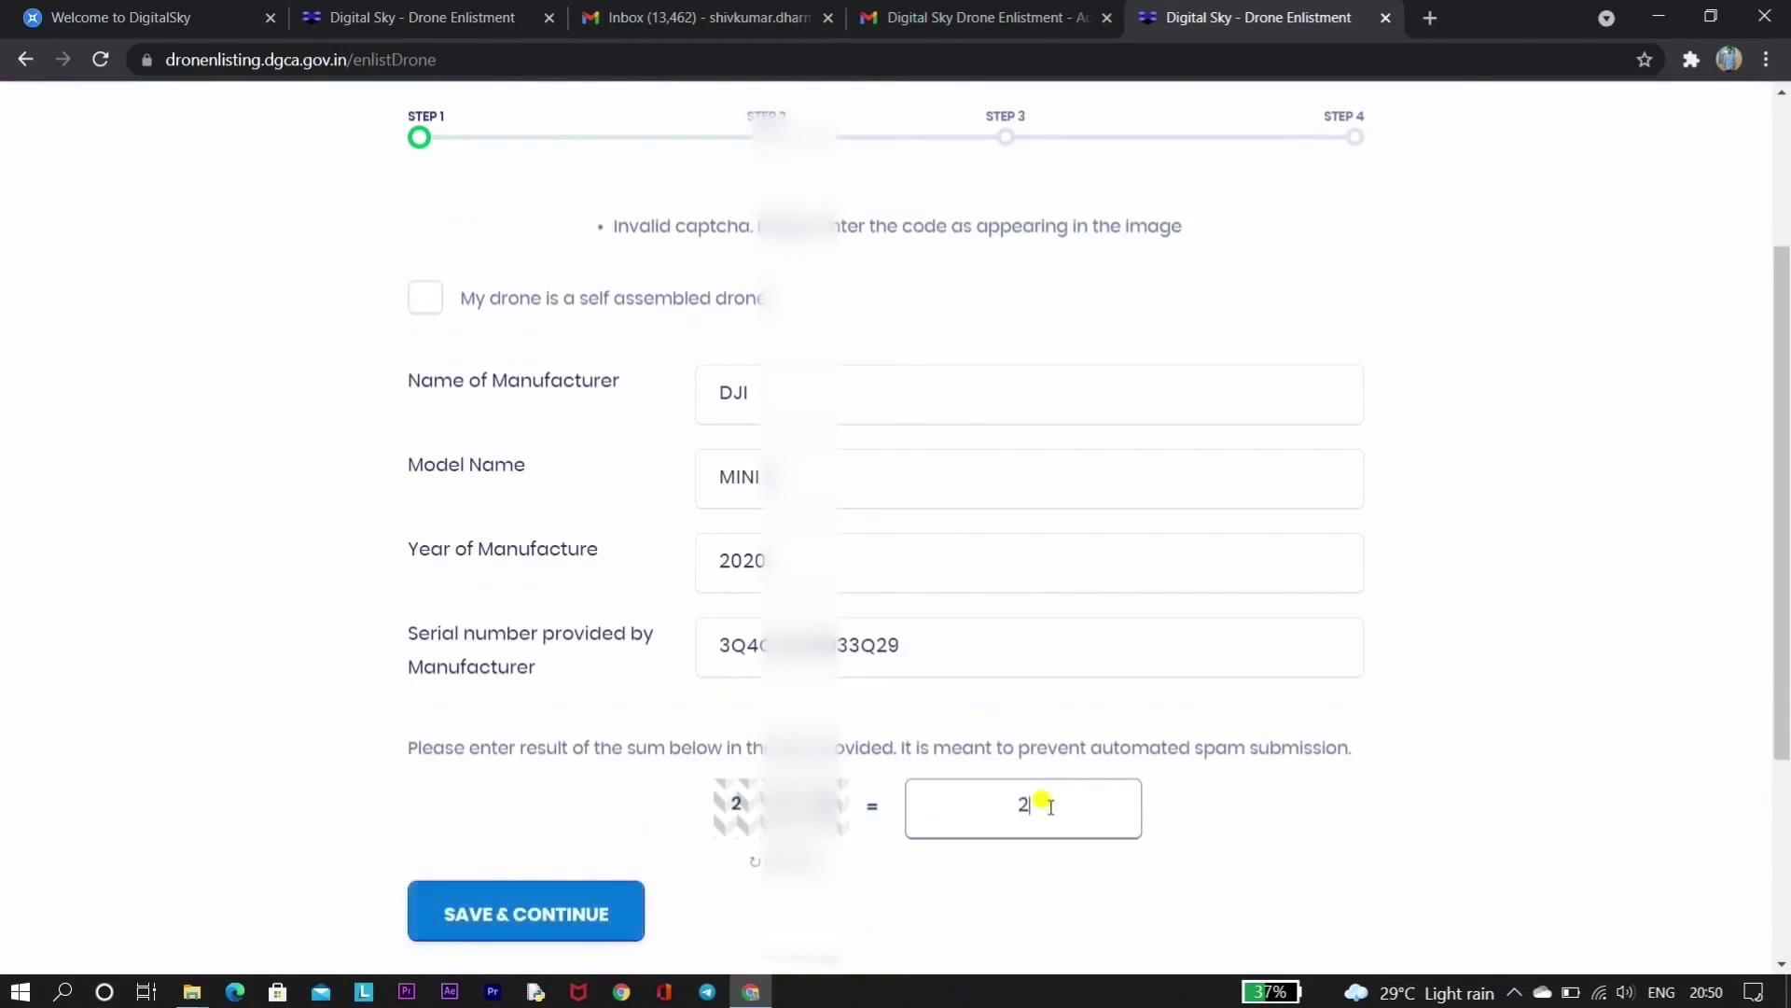
left_click(572, 911)
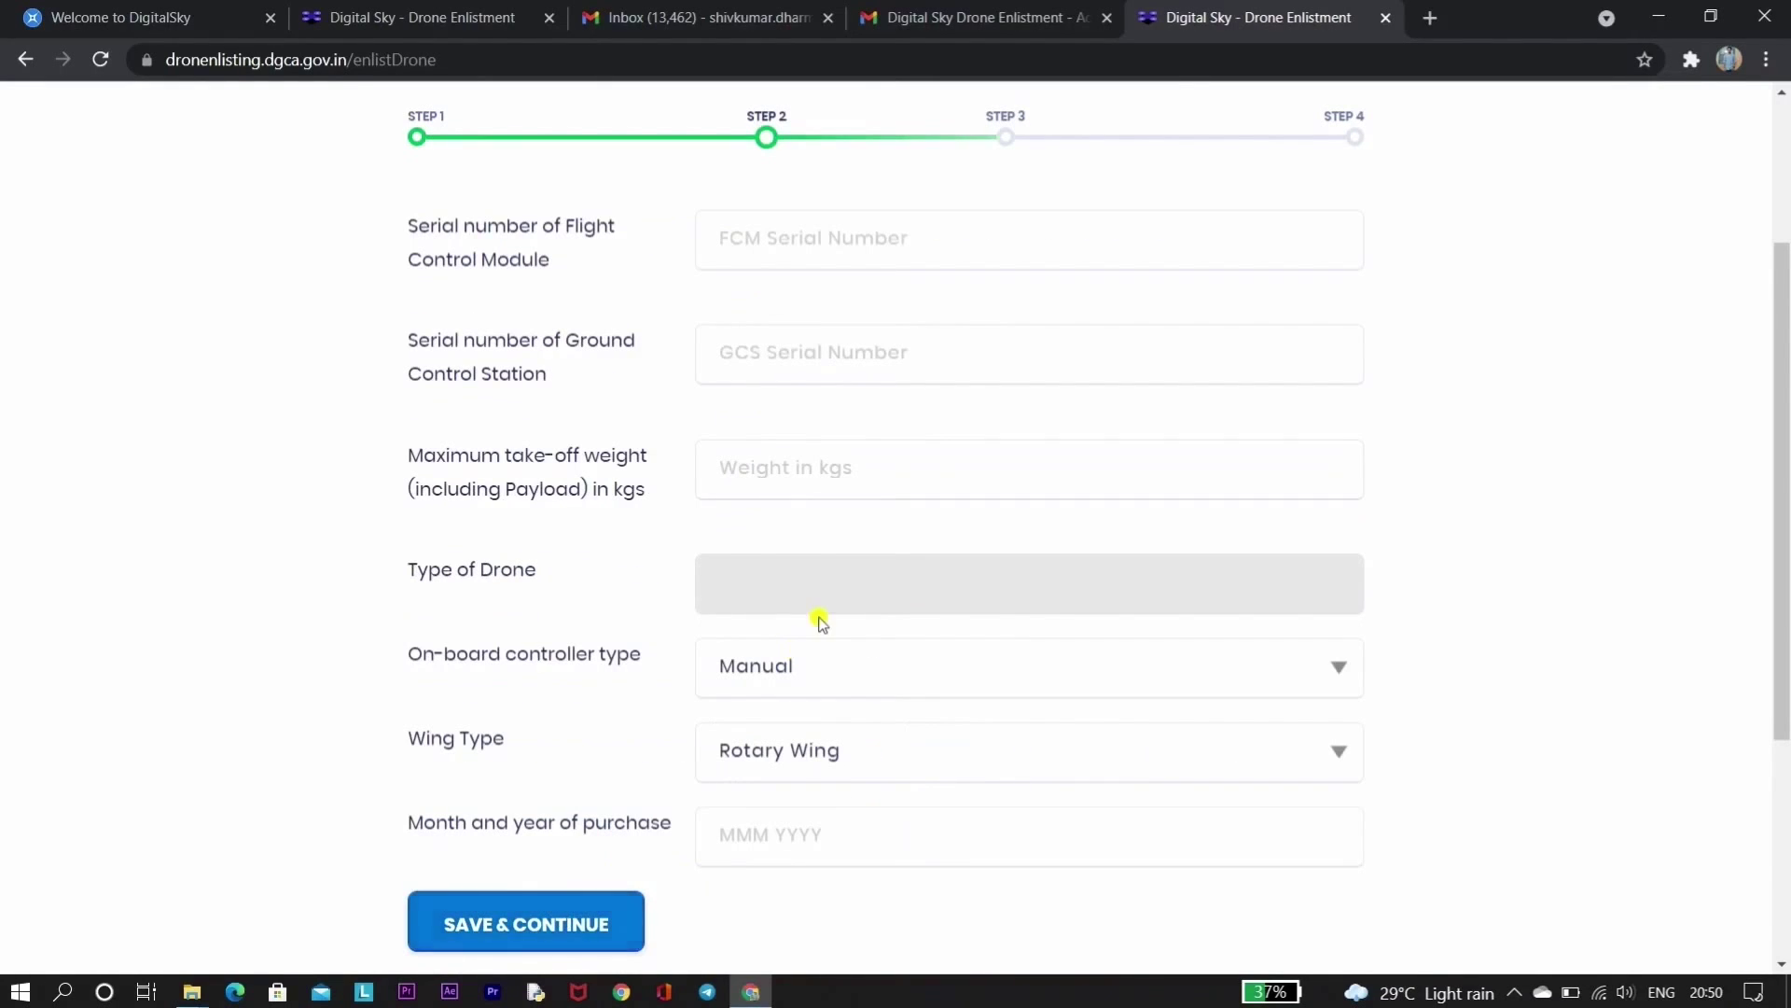
Begin entering the flight control module serial number on Step 2
left_click(808, 247)
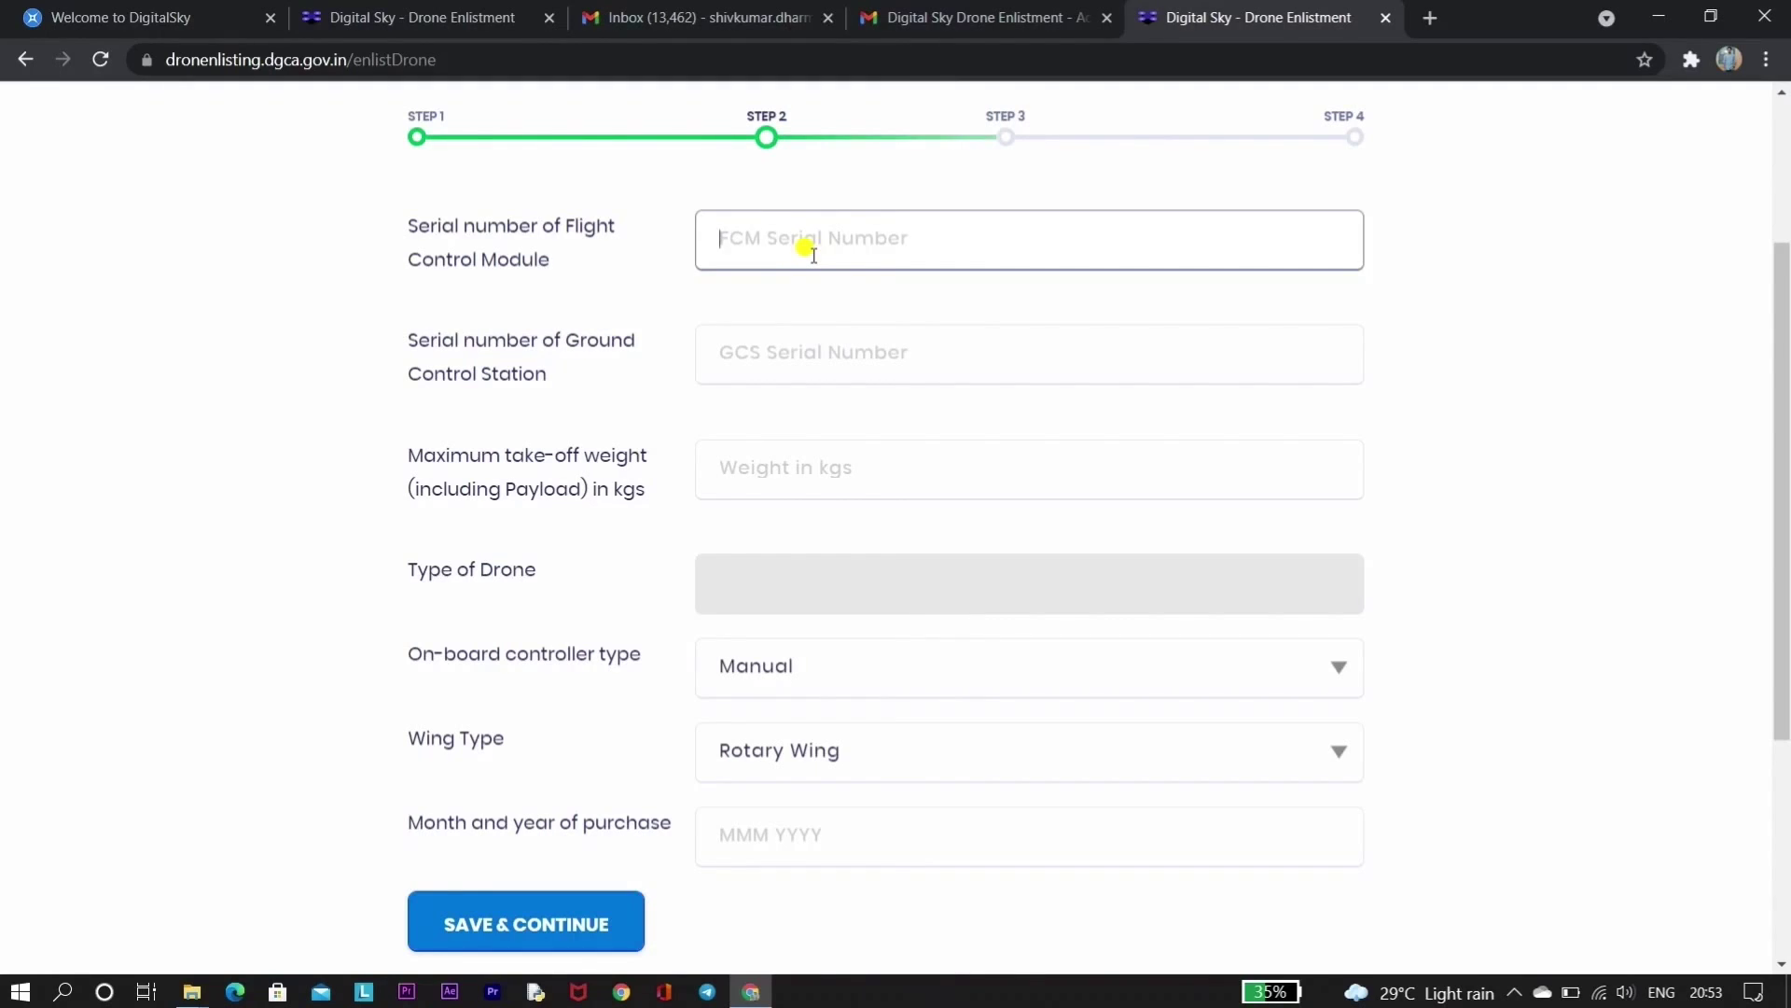
type("3NZCH")
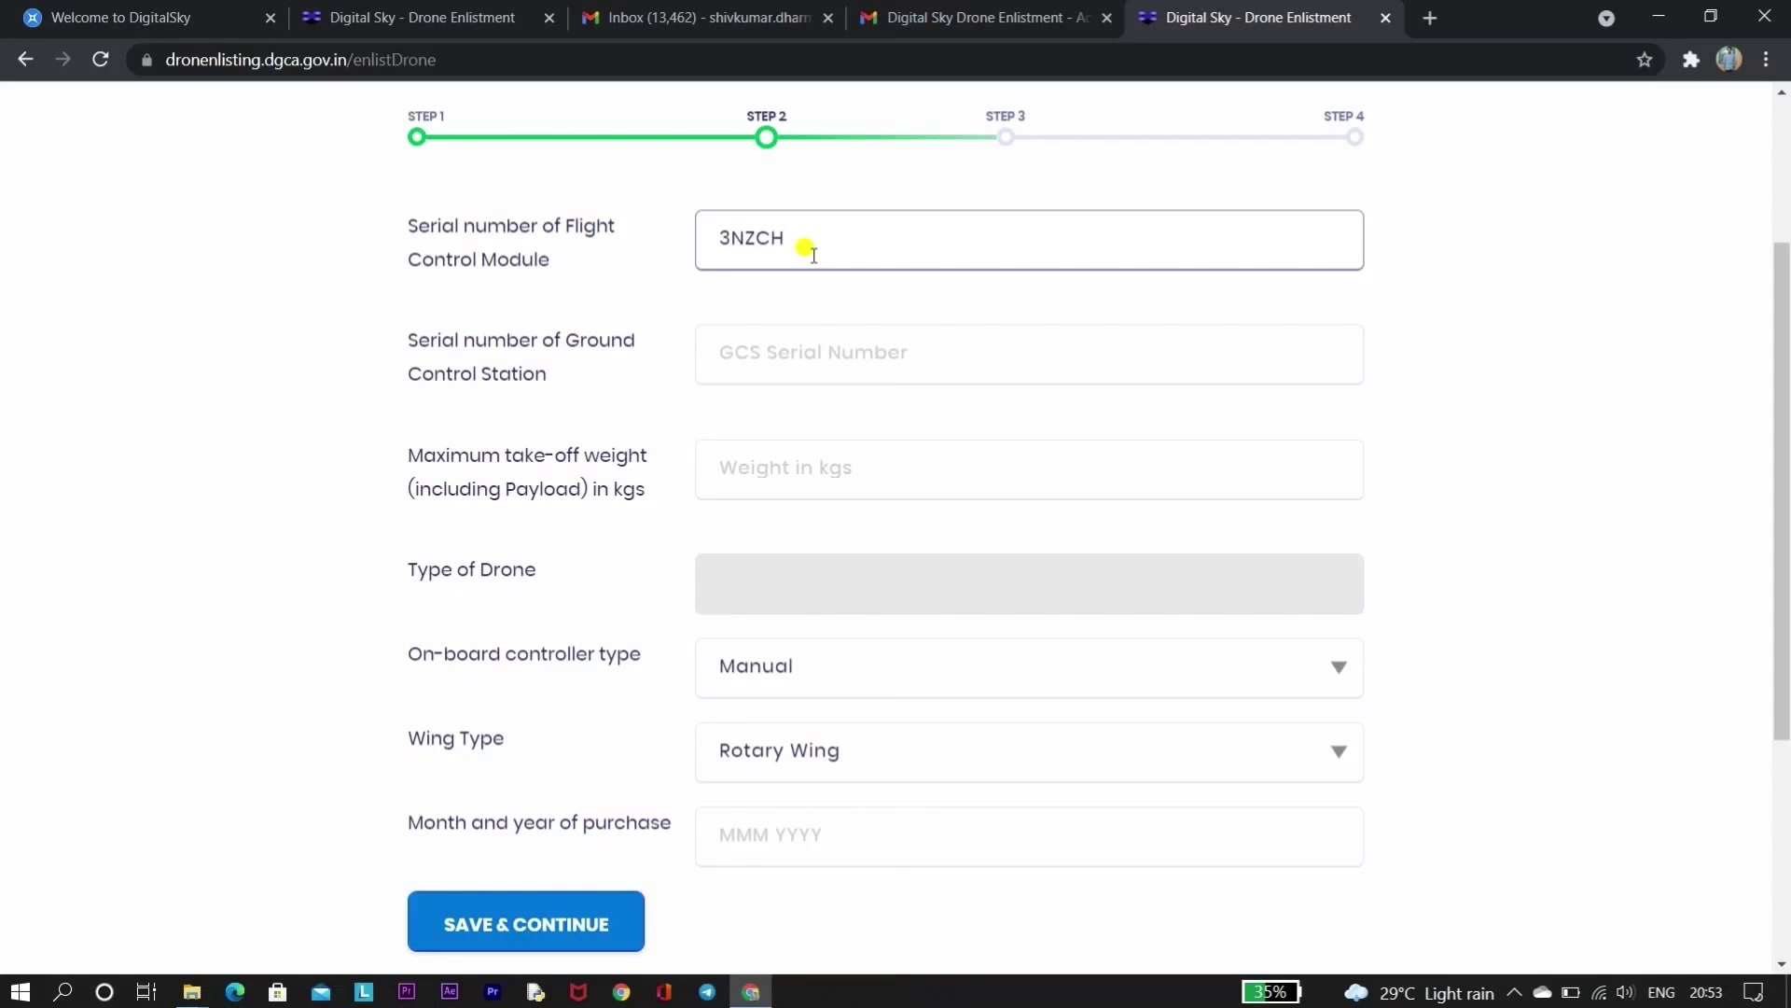
type("9V")
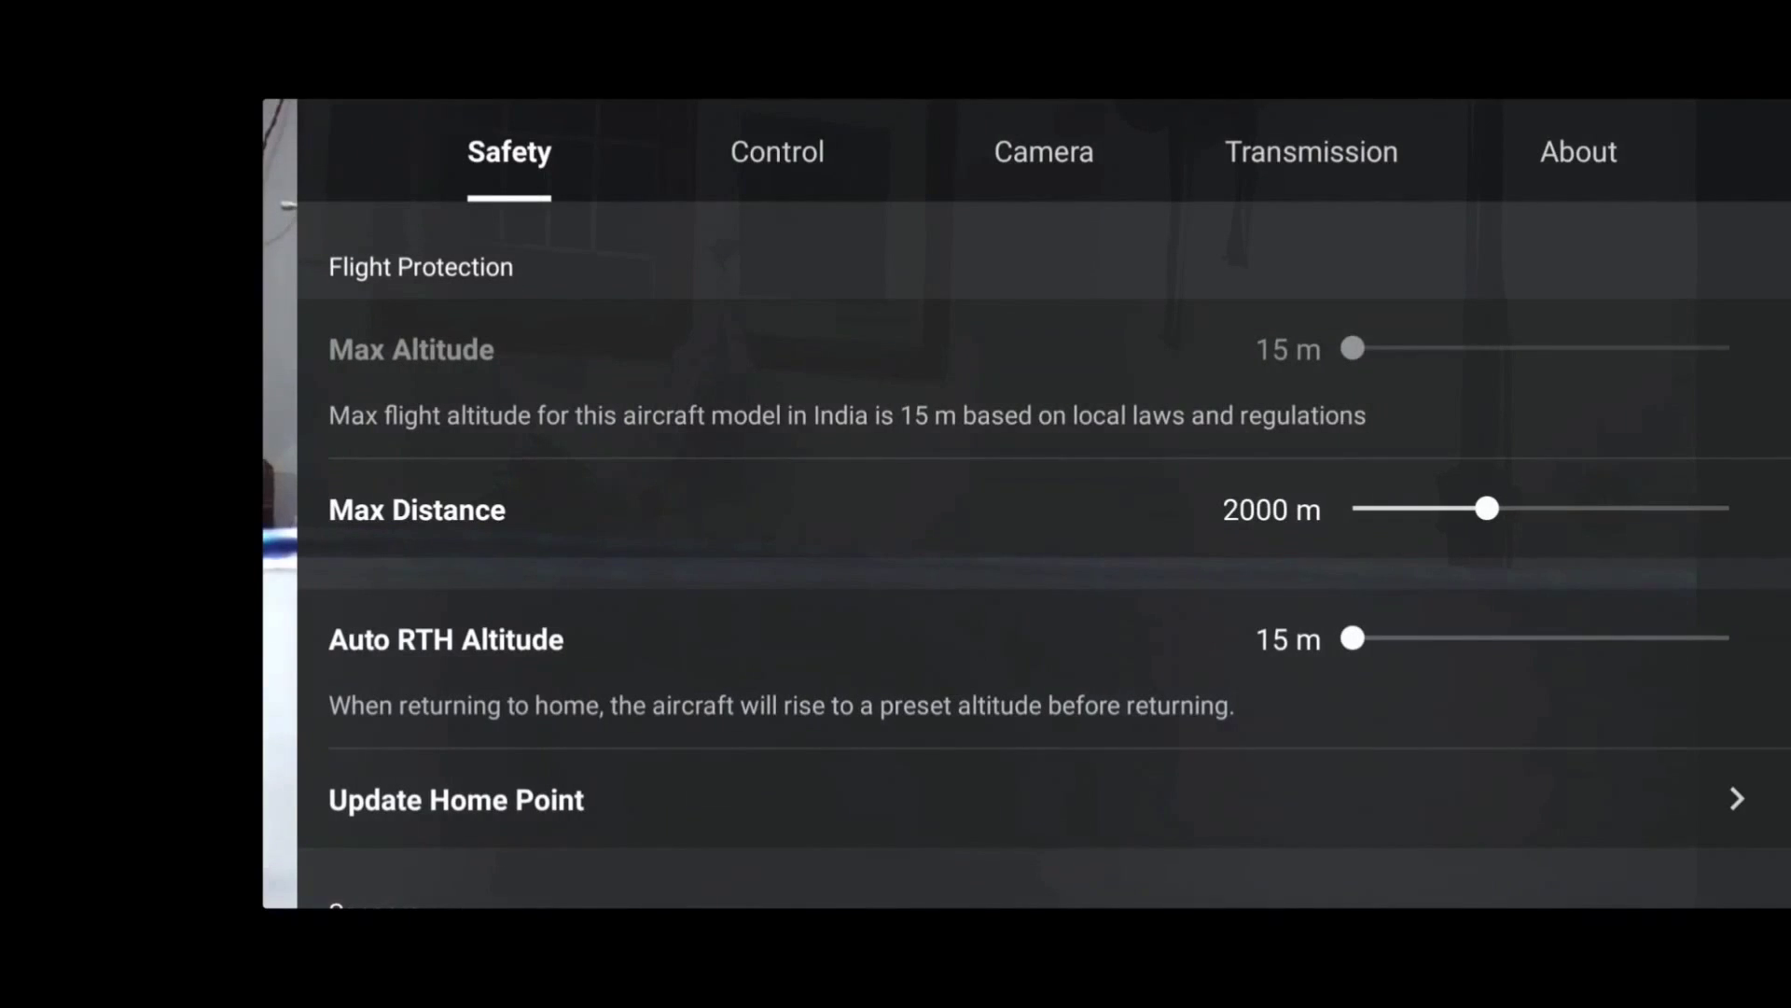
Read the flight controller SN on DJI Fly's About page and continue the FCM serial
left_click(777, 151)
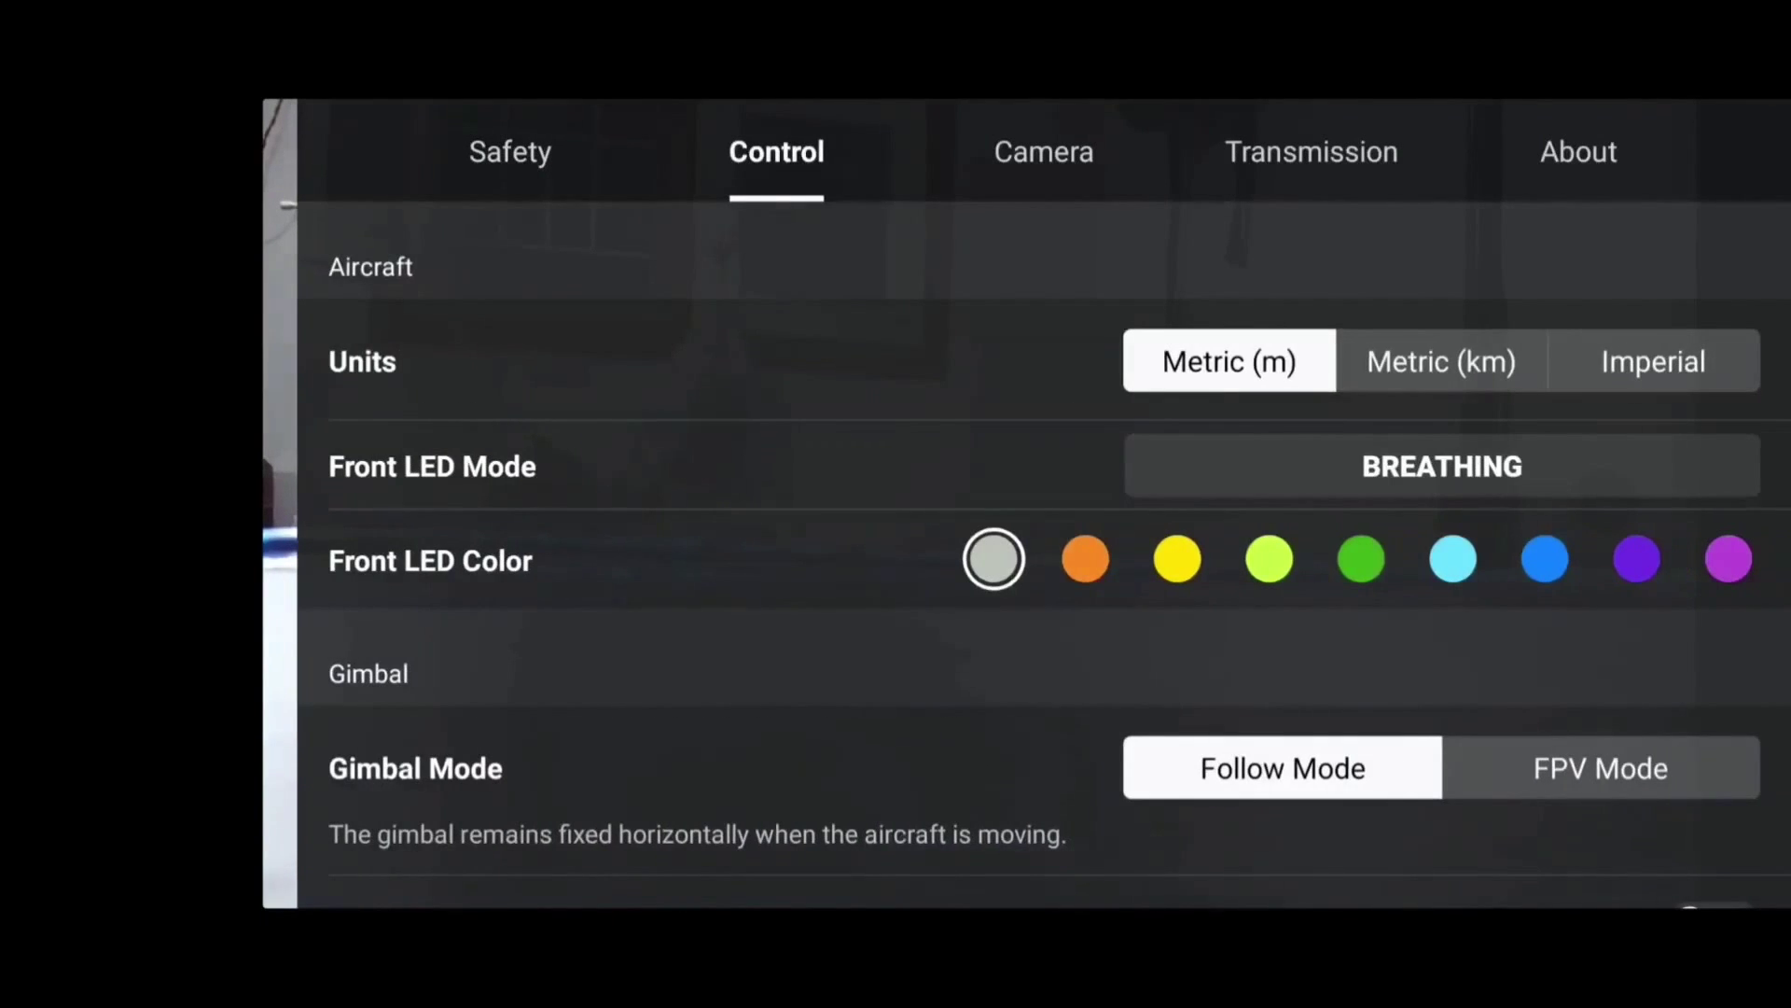
left_click(1043, 151)
left_click(1579, 152)
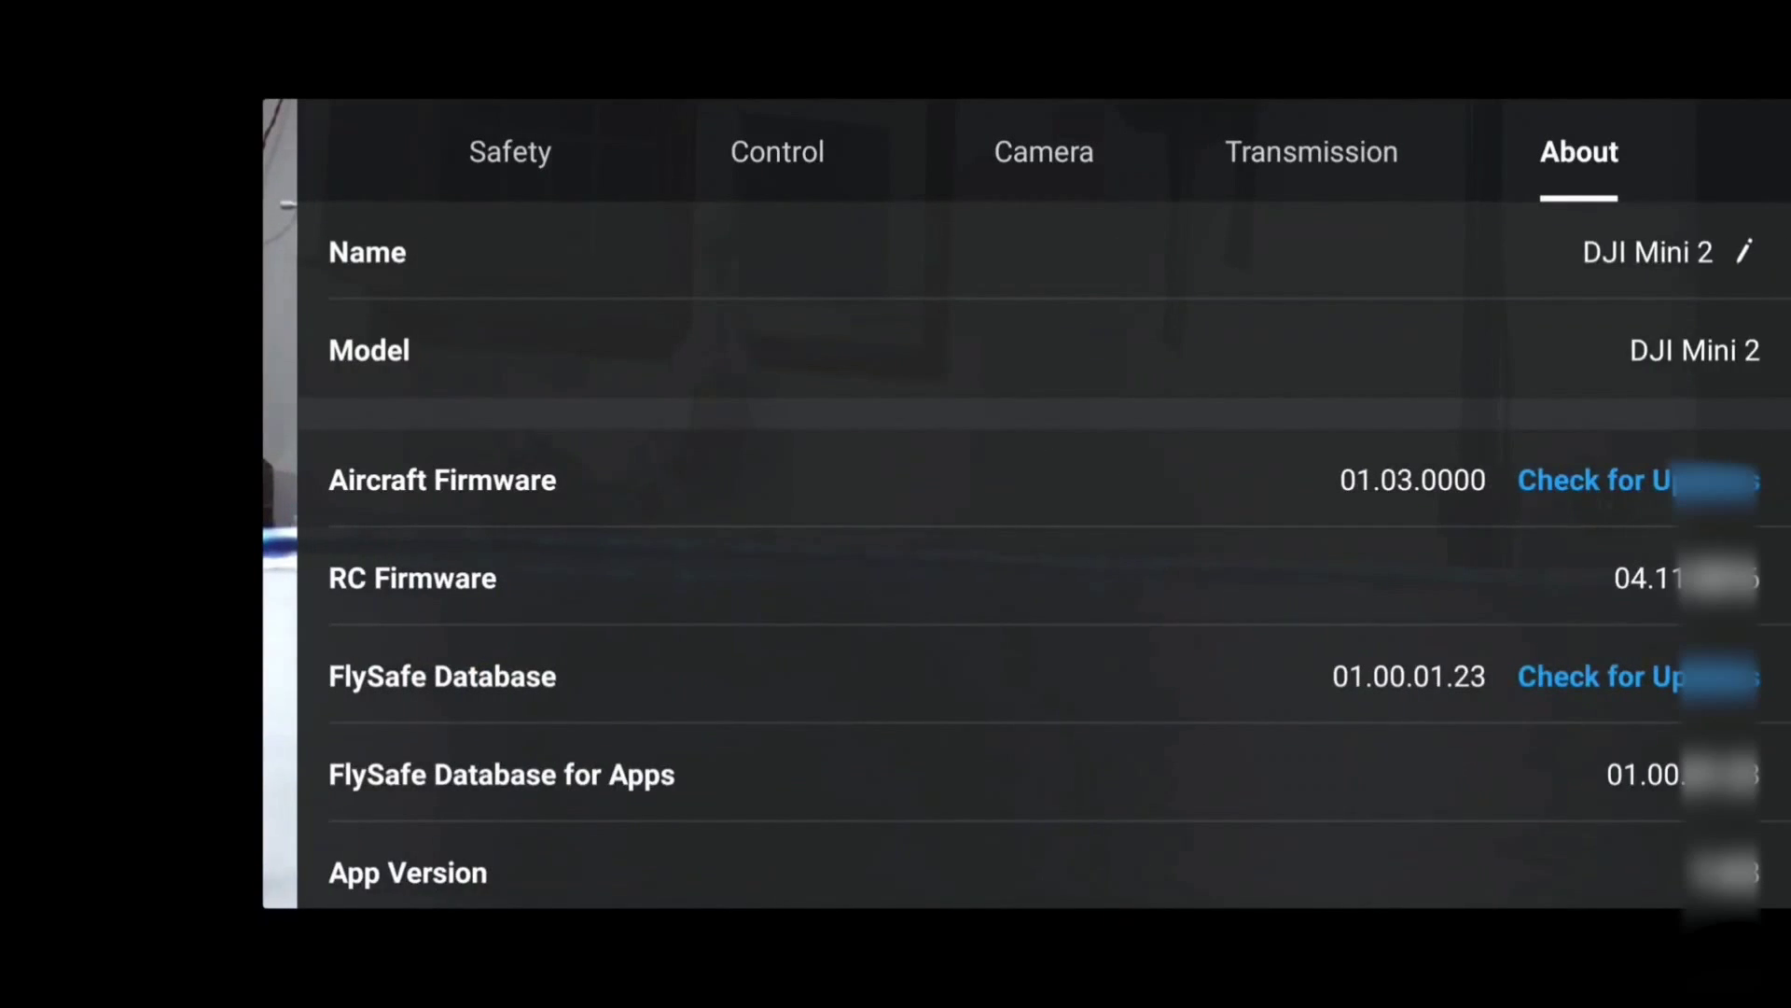
scroll(1026, 559, "down", 5)
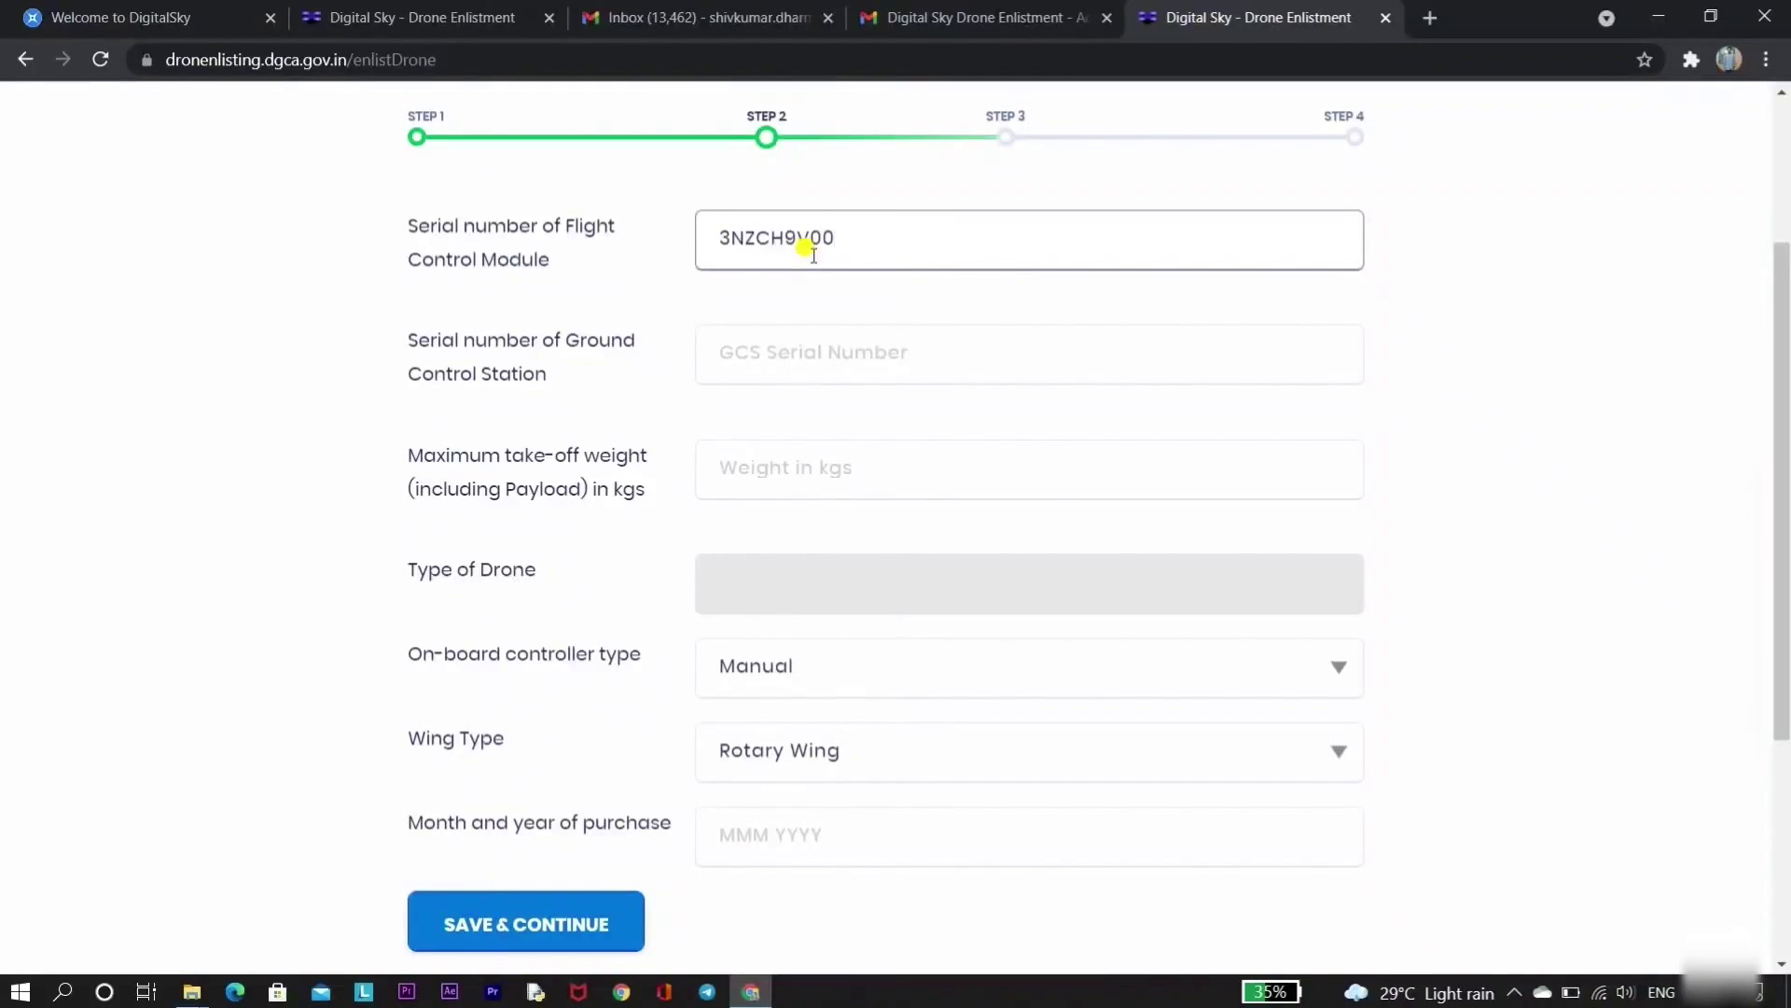
type("33PSC")
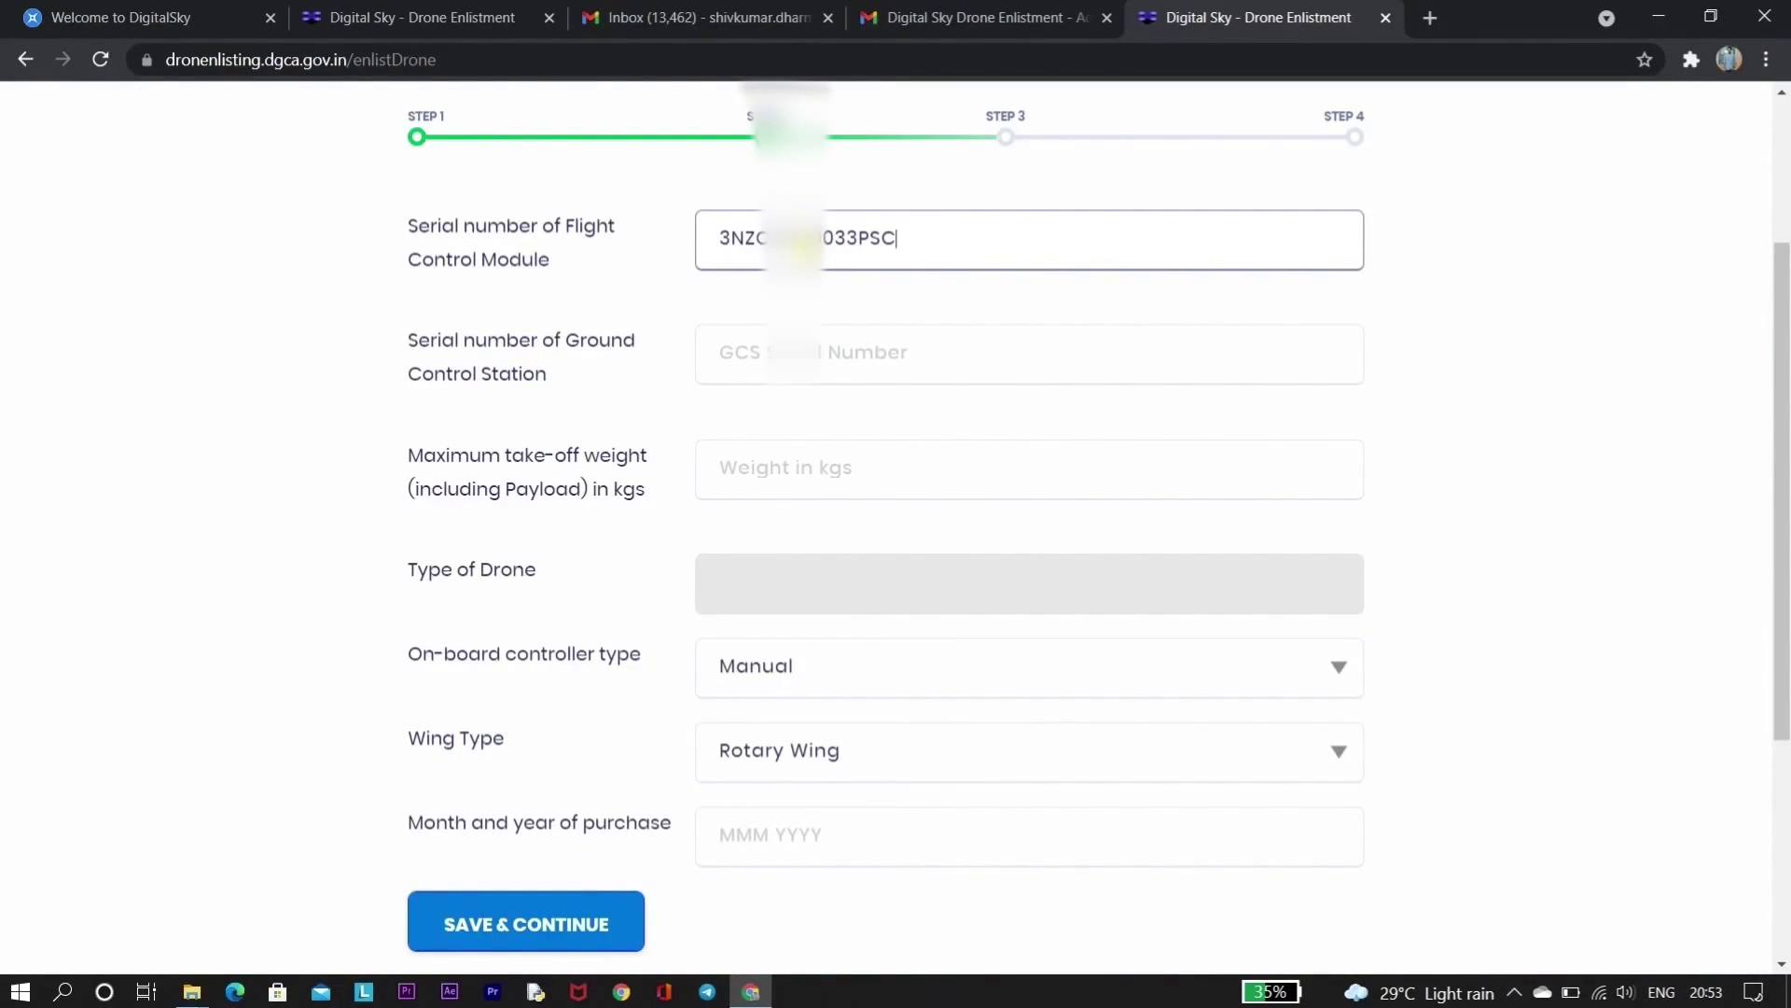
Enter the ground control station serial and a 0.249 kg maximum take-off weight
left_click(761, 352)
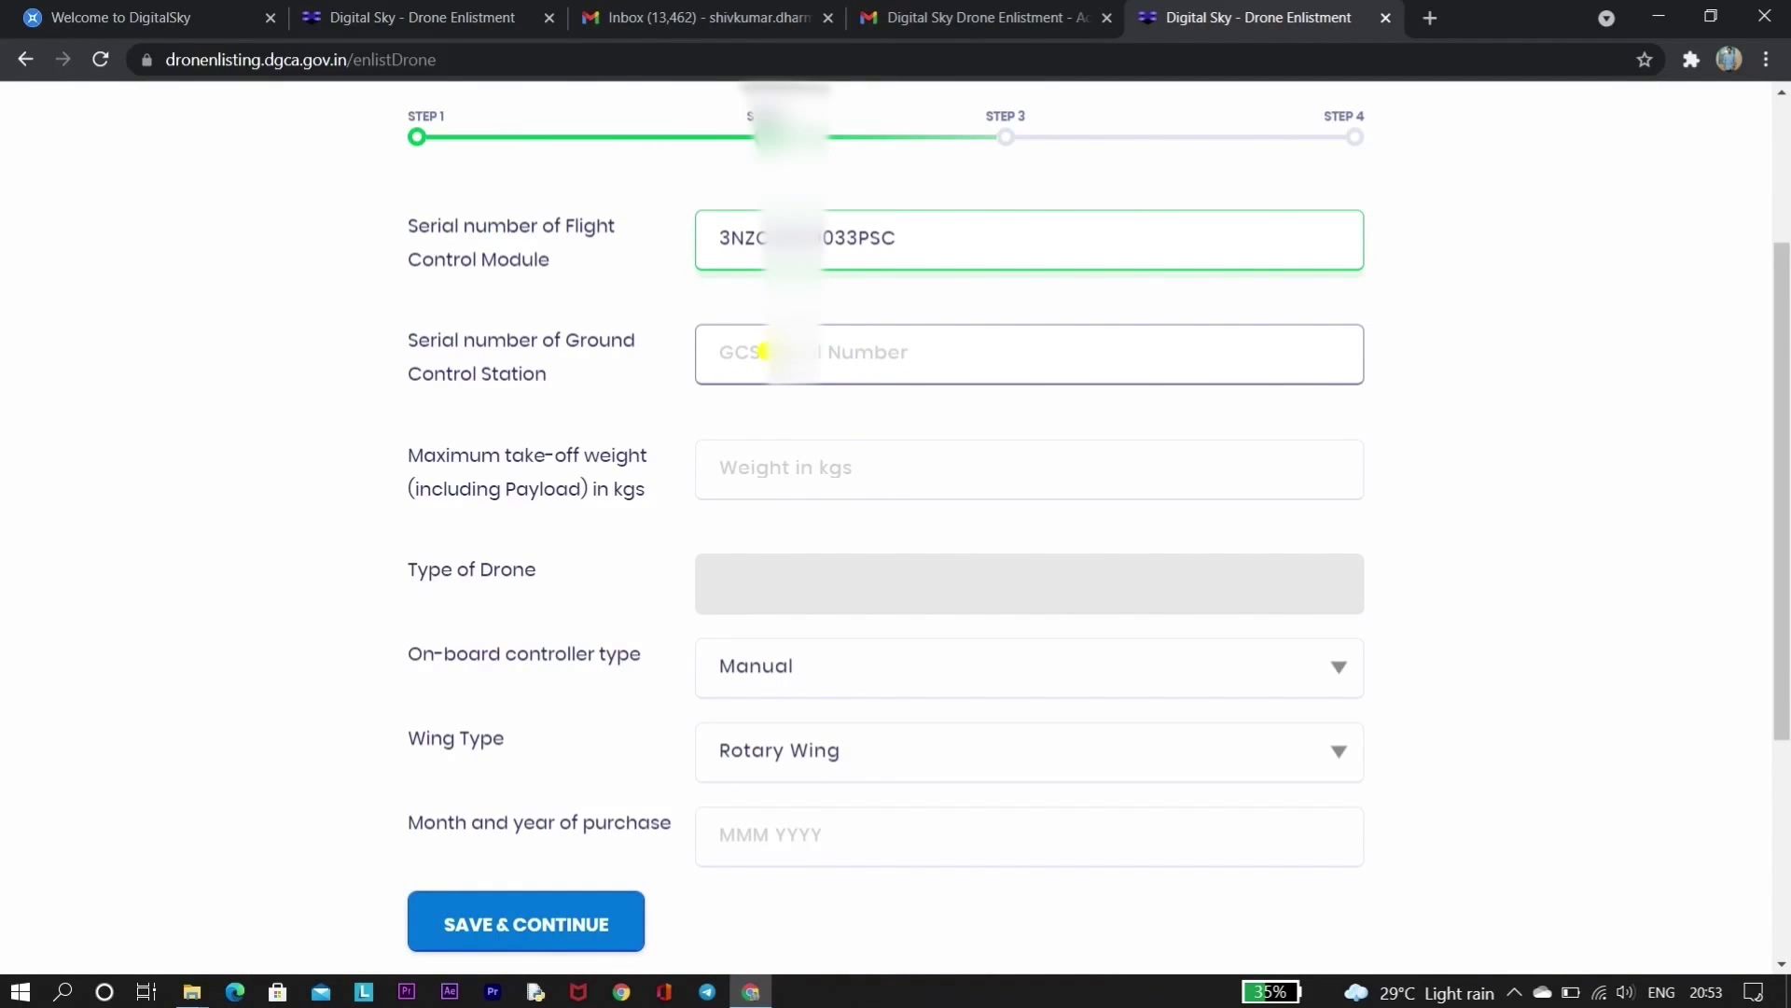
type("39")
type("6")
type("0")
type("052AMR")
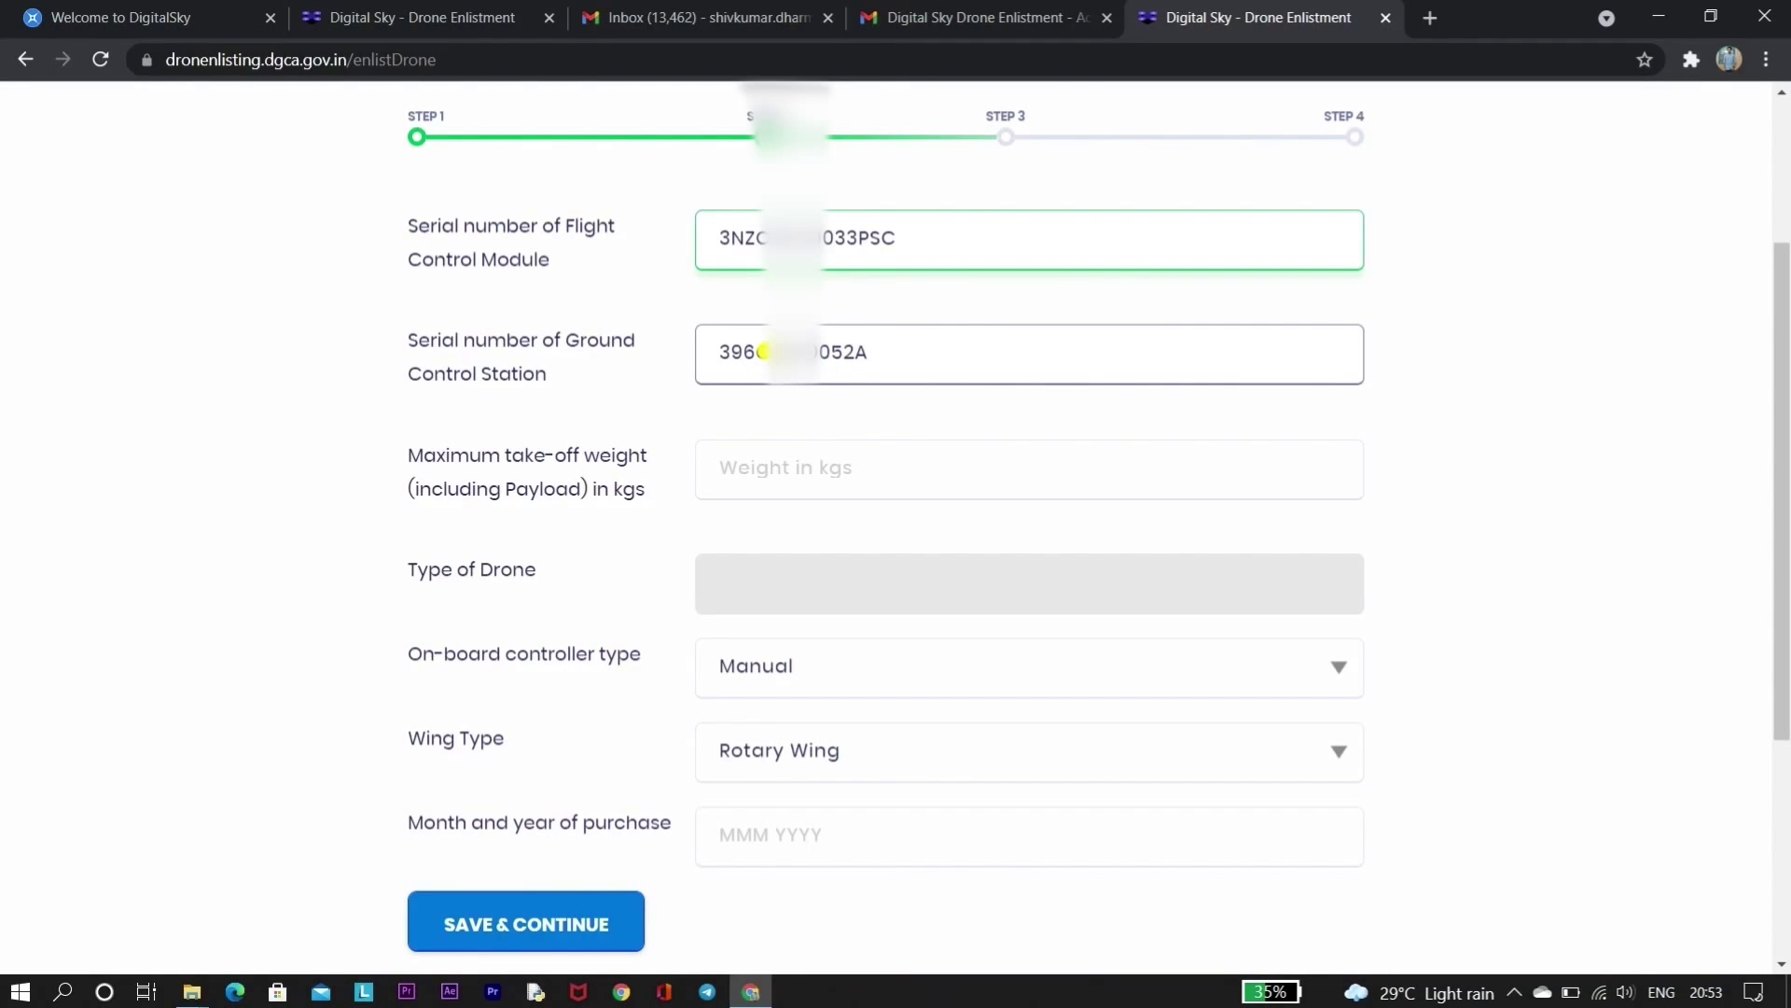
left_click(775, 469)
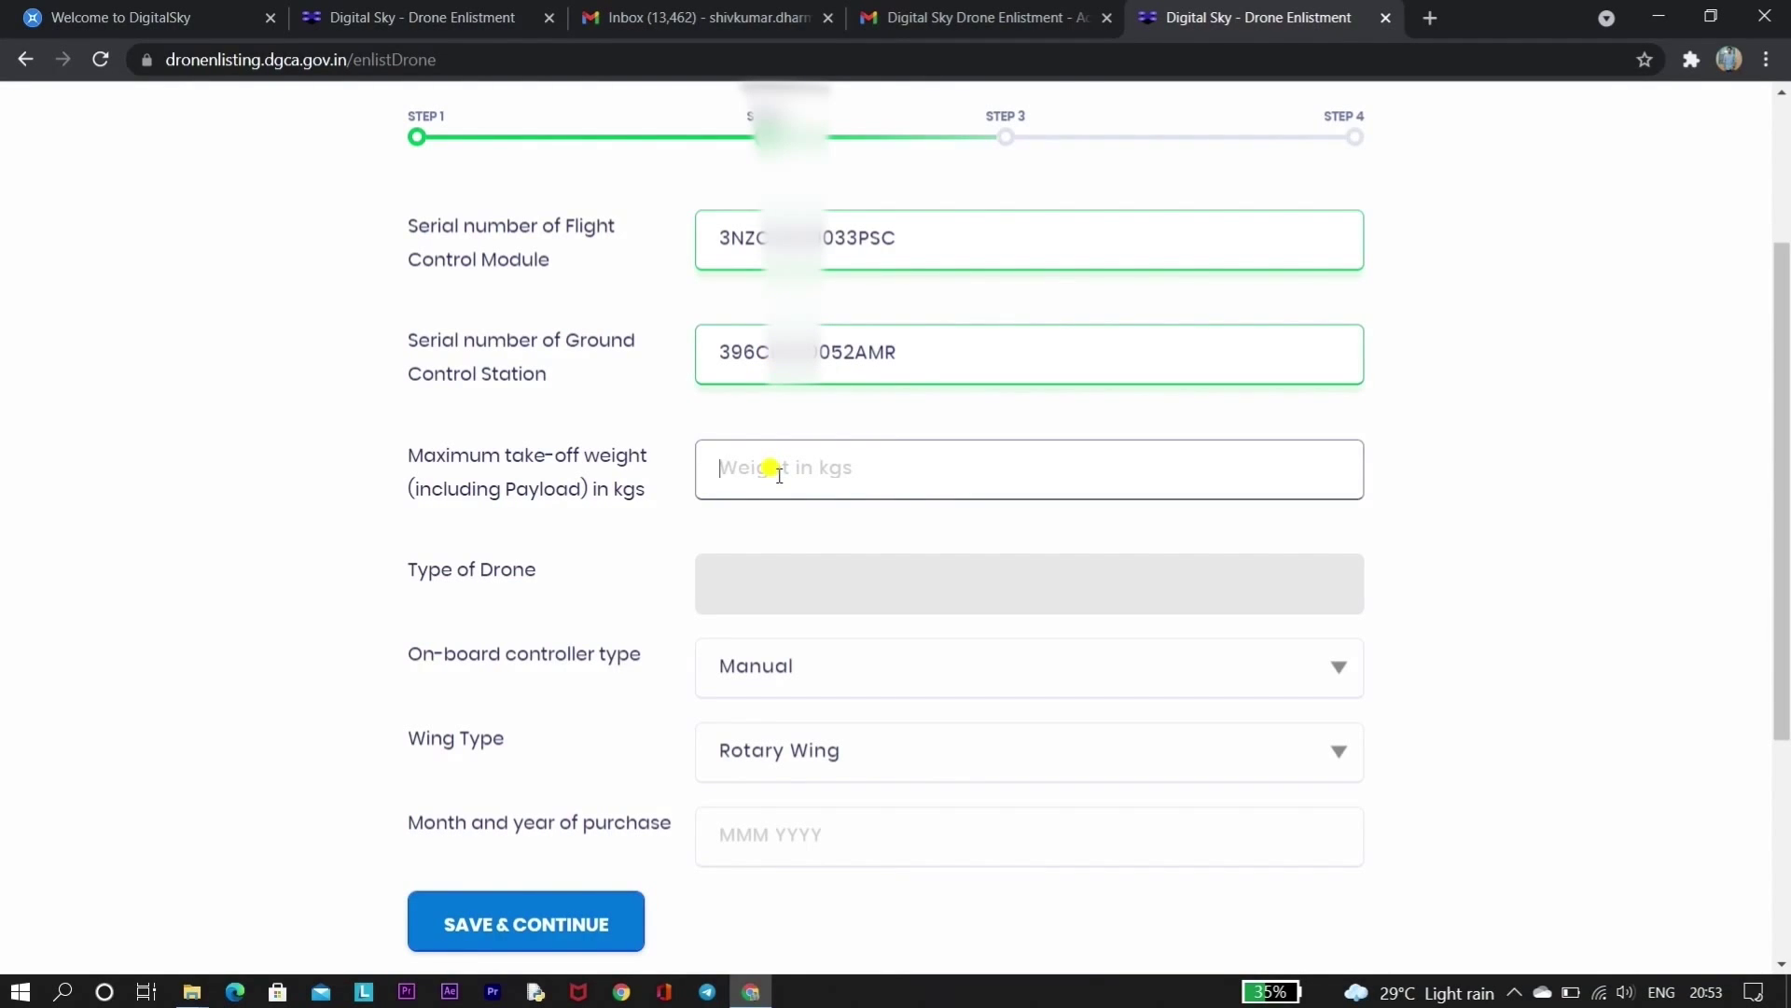
type("249")
type("0.")
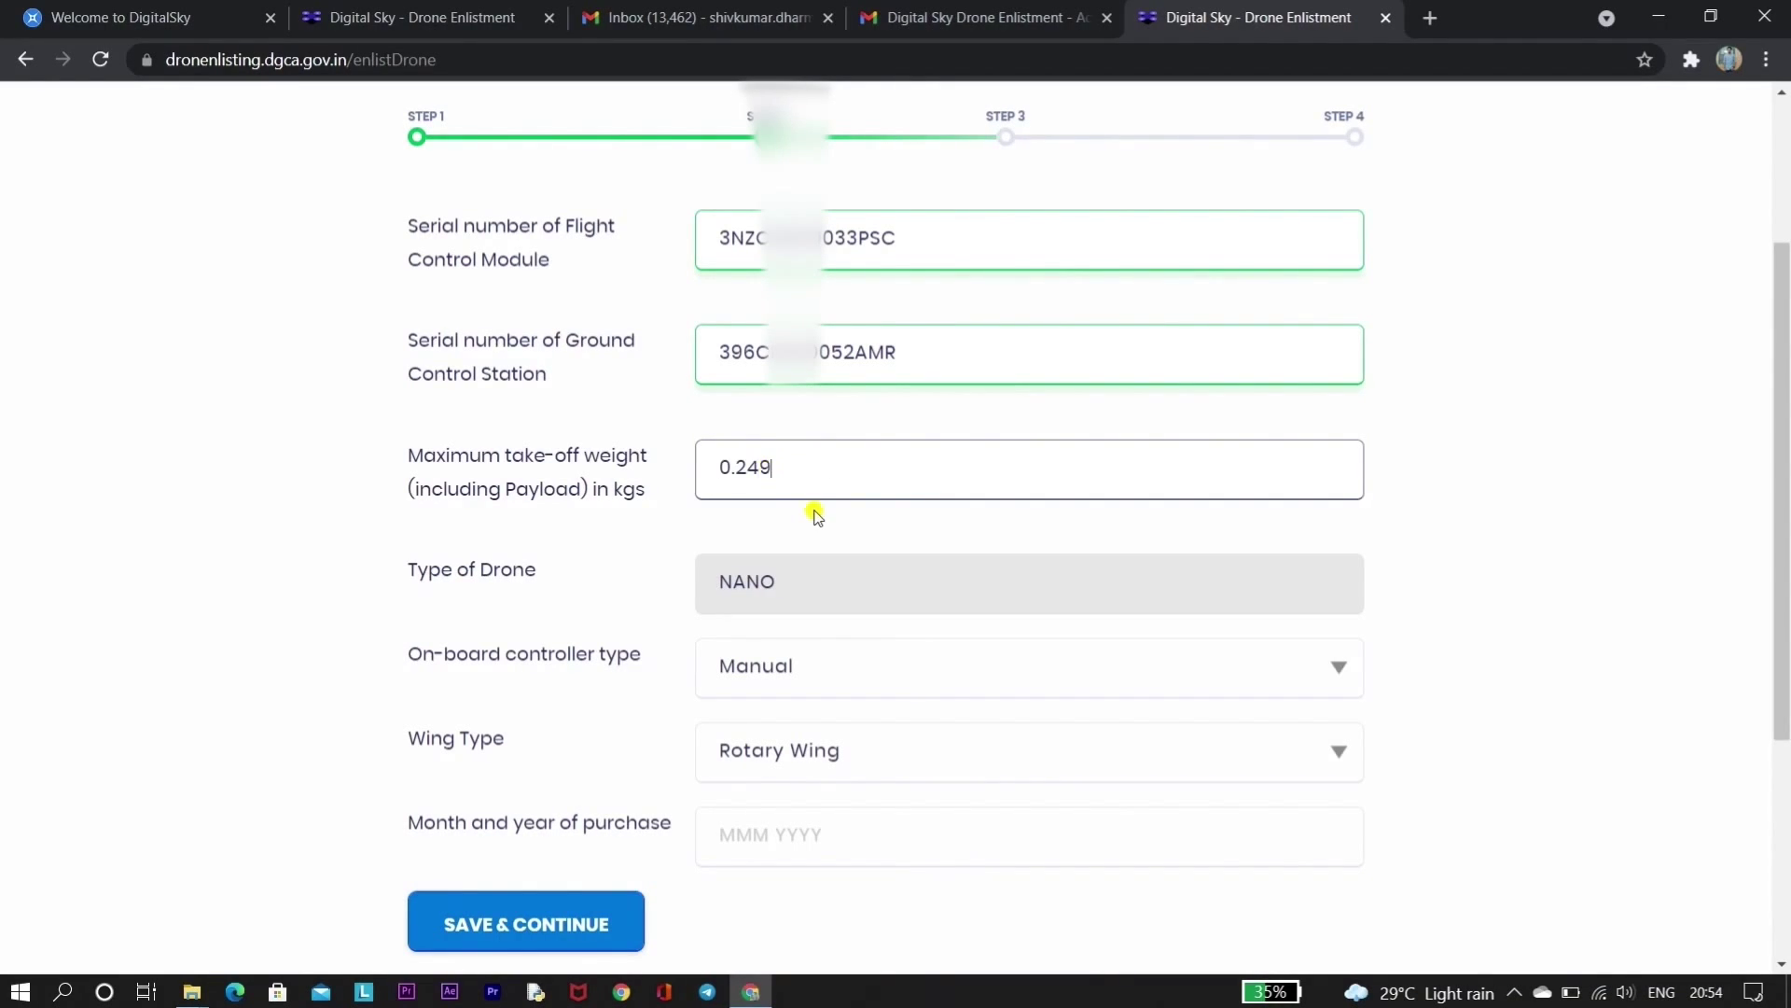
scroll(831, 556, "down", 1)
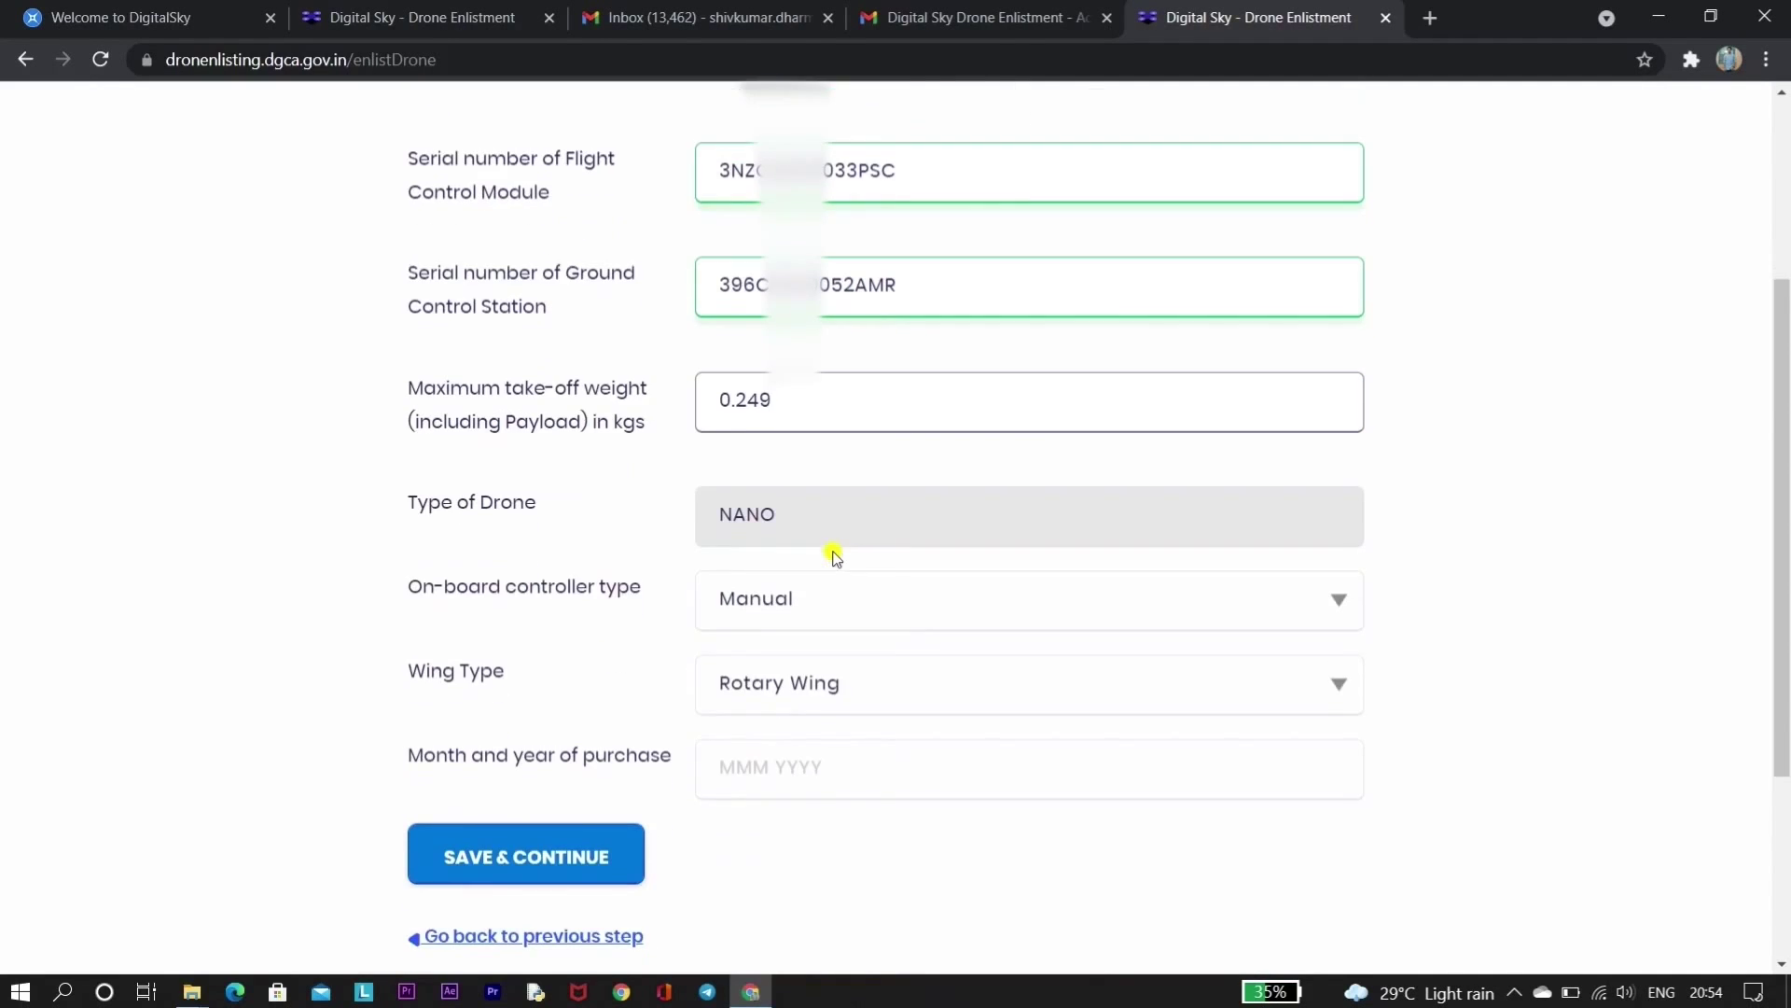
scroll(831, 508, "down", 1)
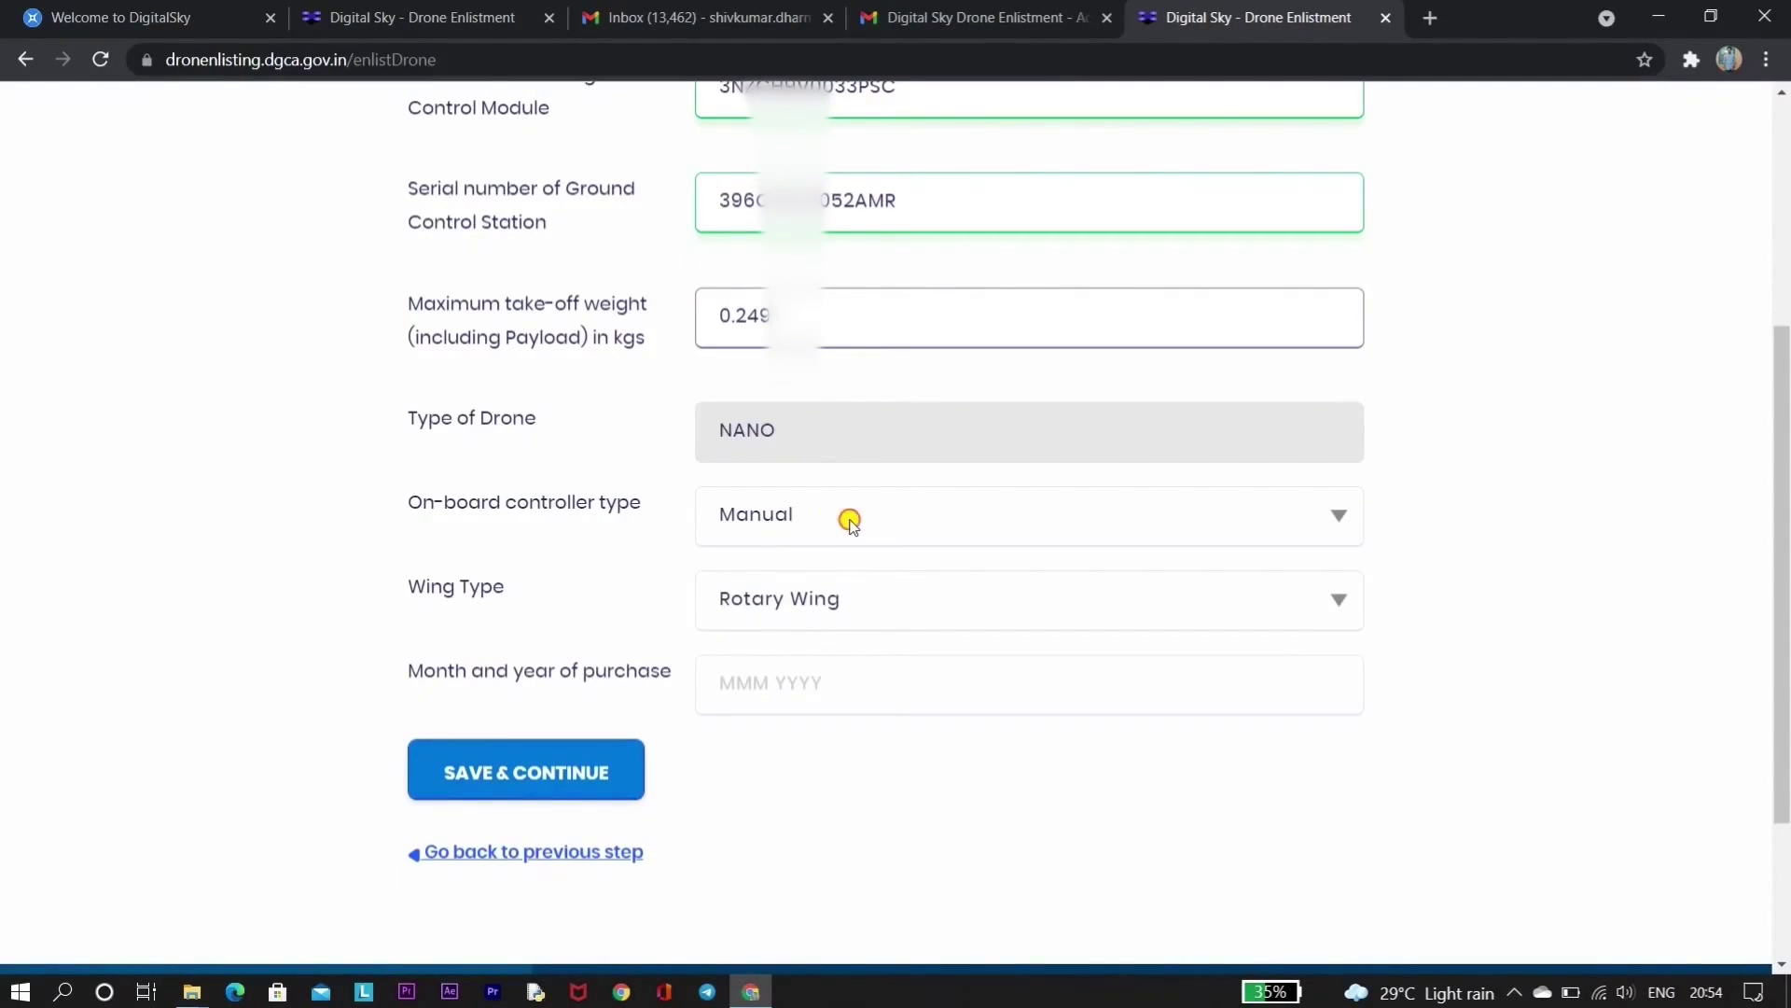
Keep Manual controller and Rotary Wing, enter purchase date NOV 2020, and save Step 2
left_click(850, 524)
left_click(808, 558)
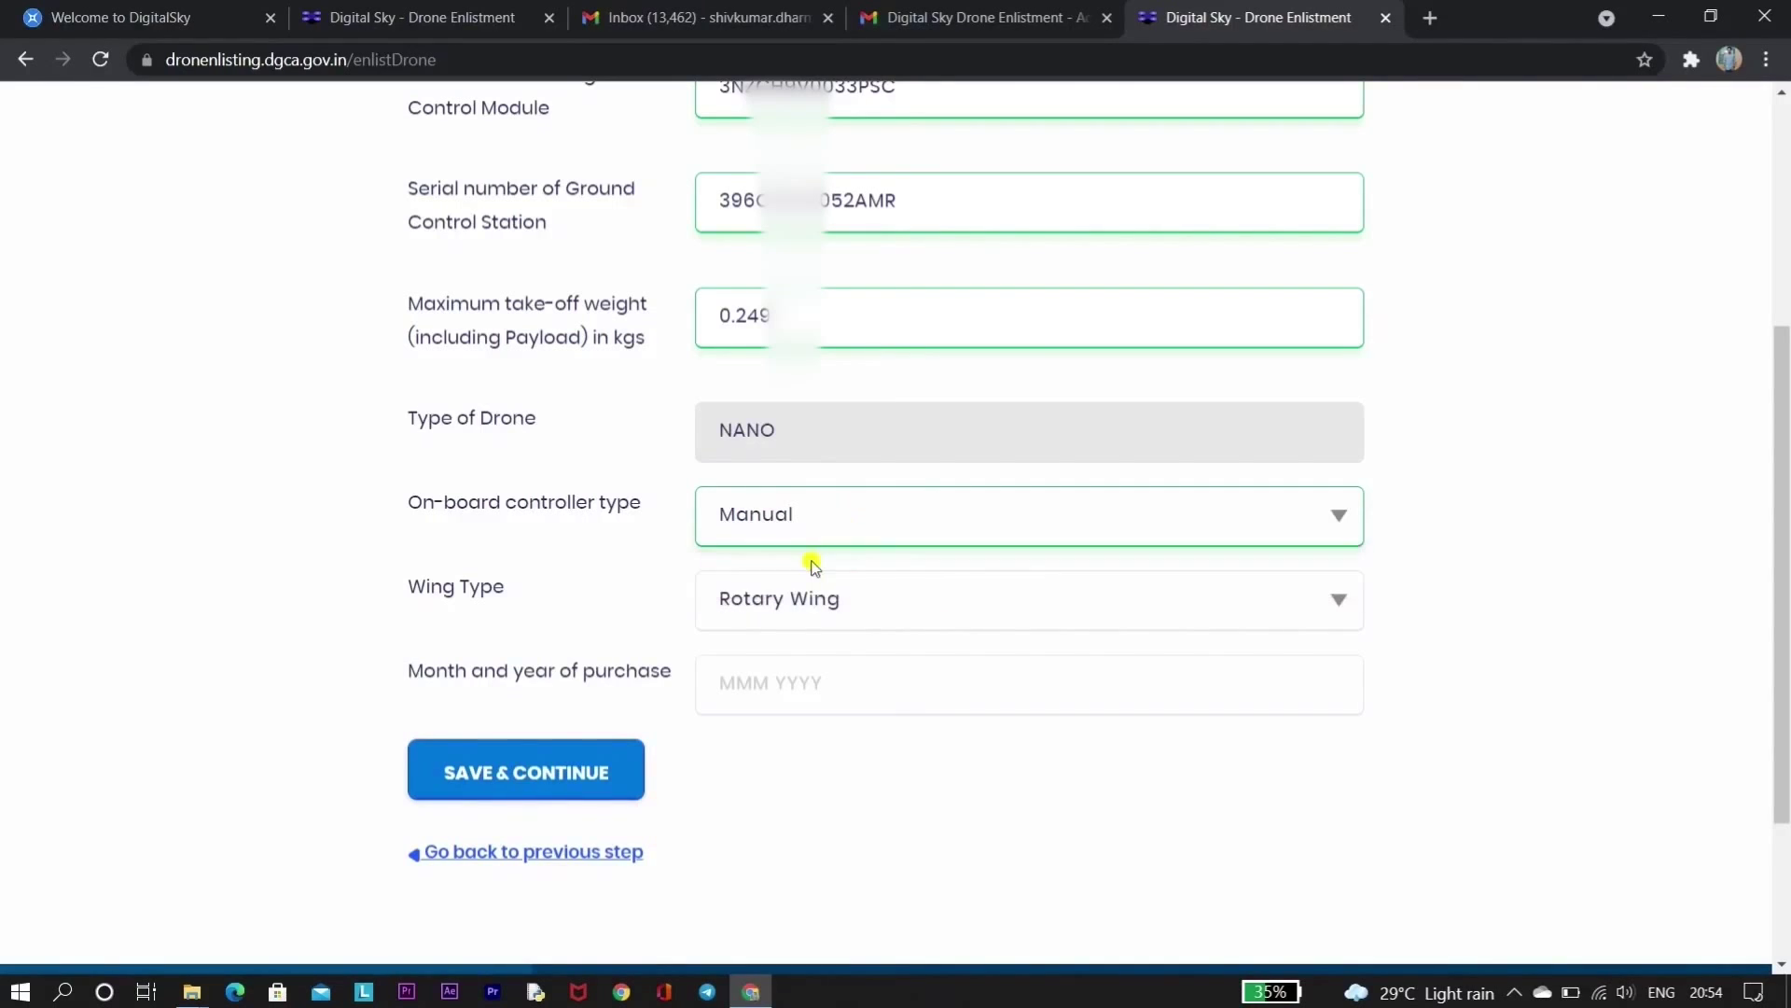
scroll(915, 600, "down", 1)
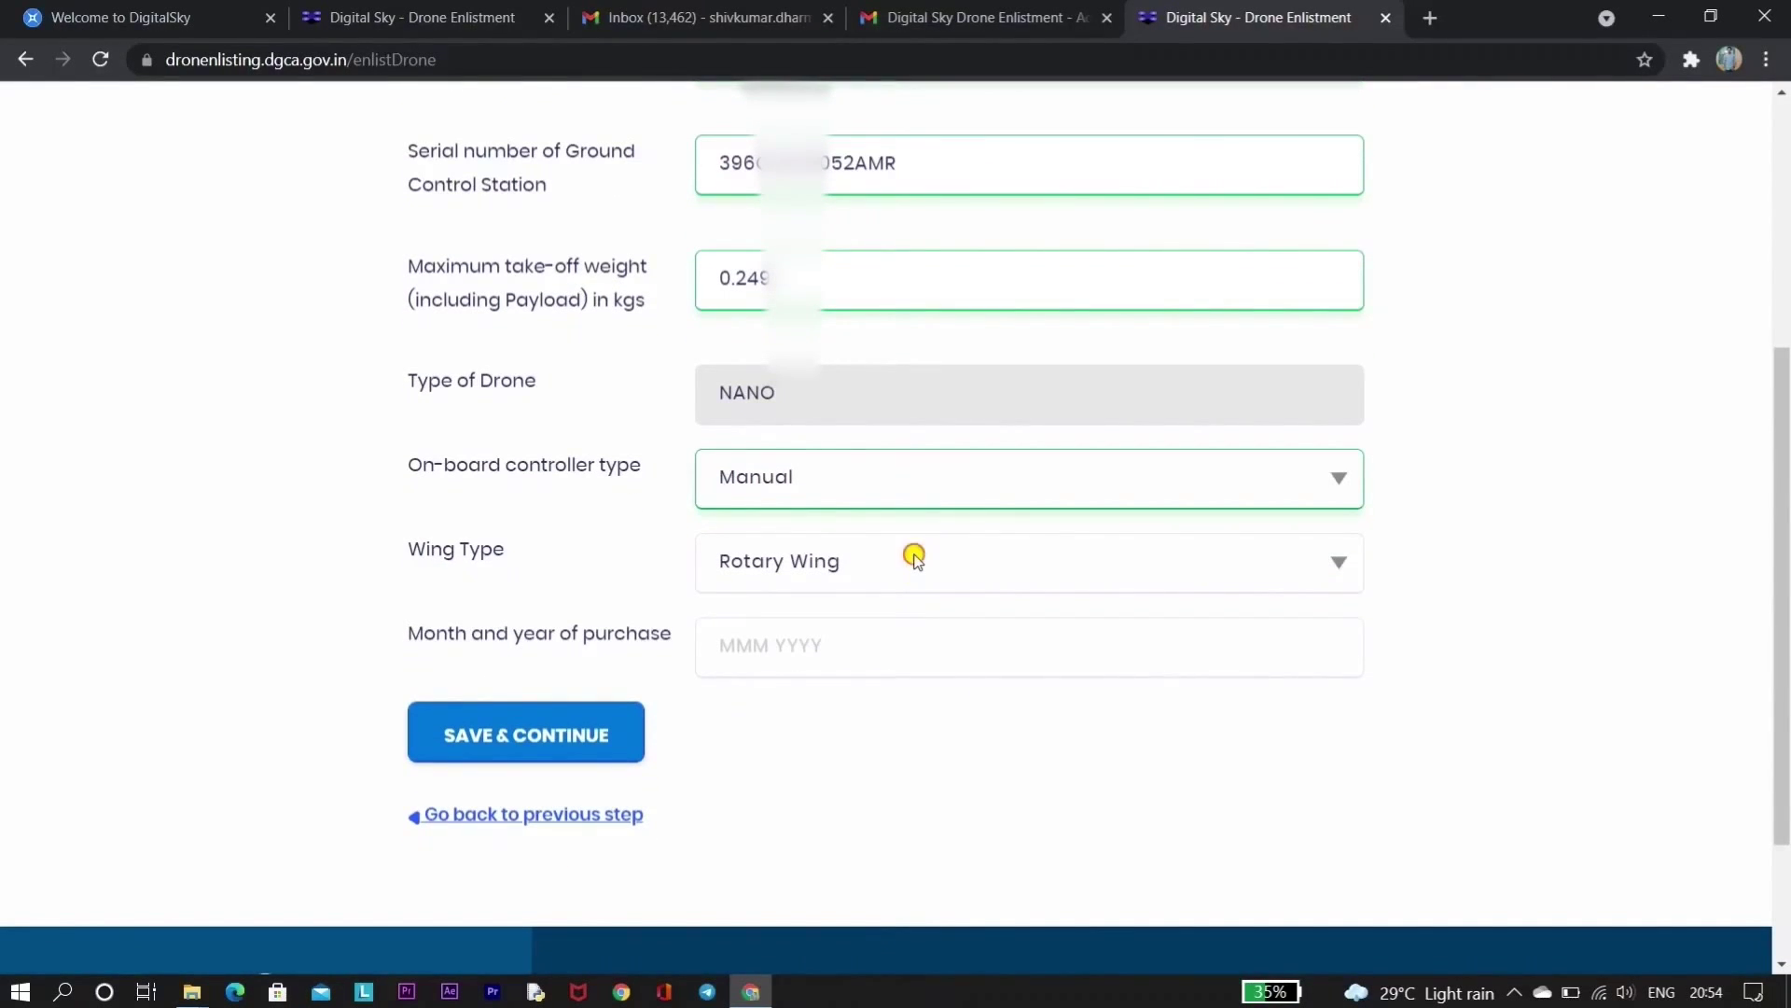
left_click(915, 557)
left_click(893, 605)
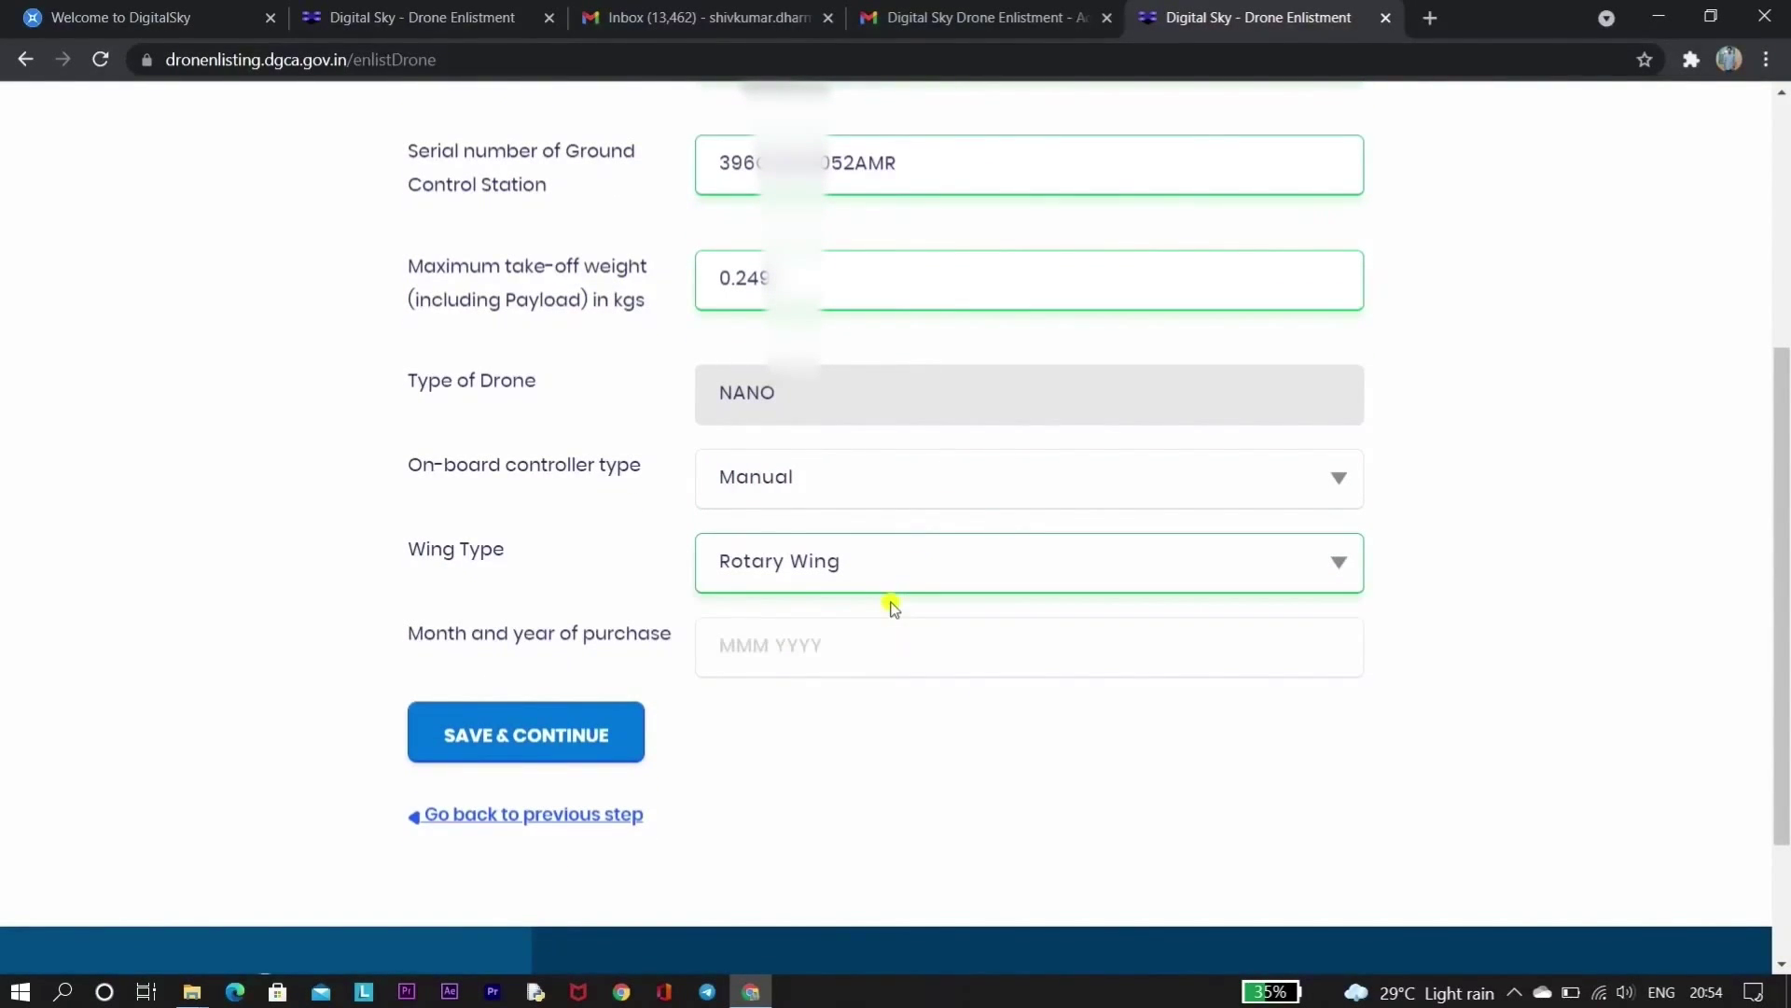
scroll(891, 605, "down", 1)
left_click(877, 530)
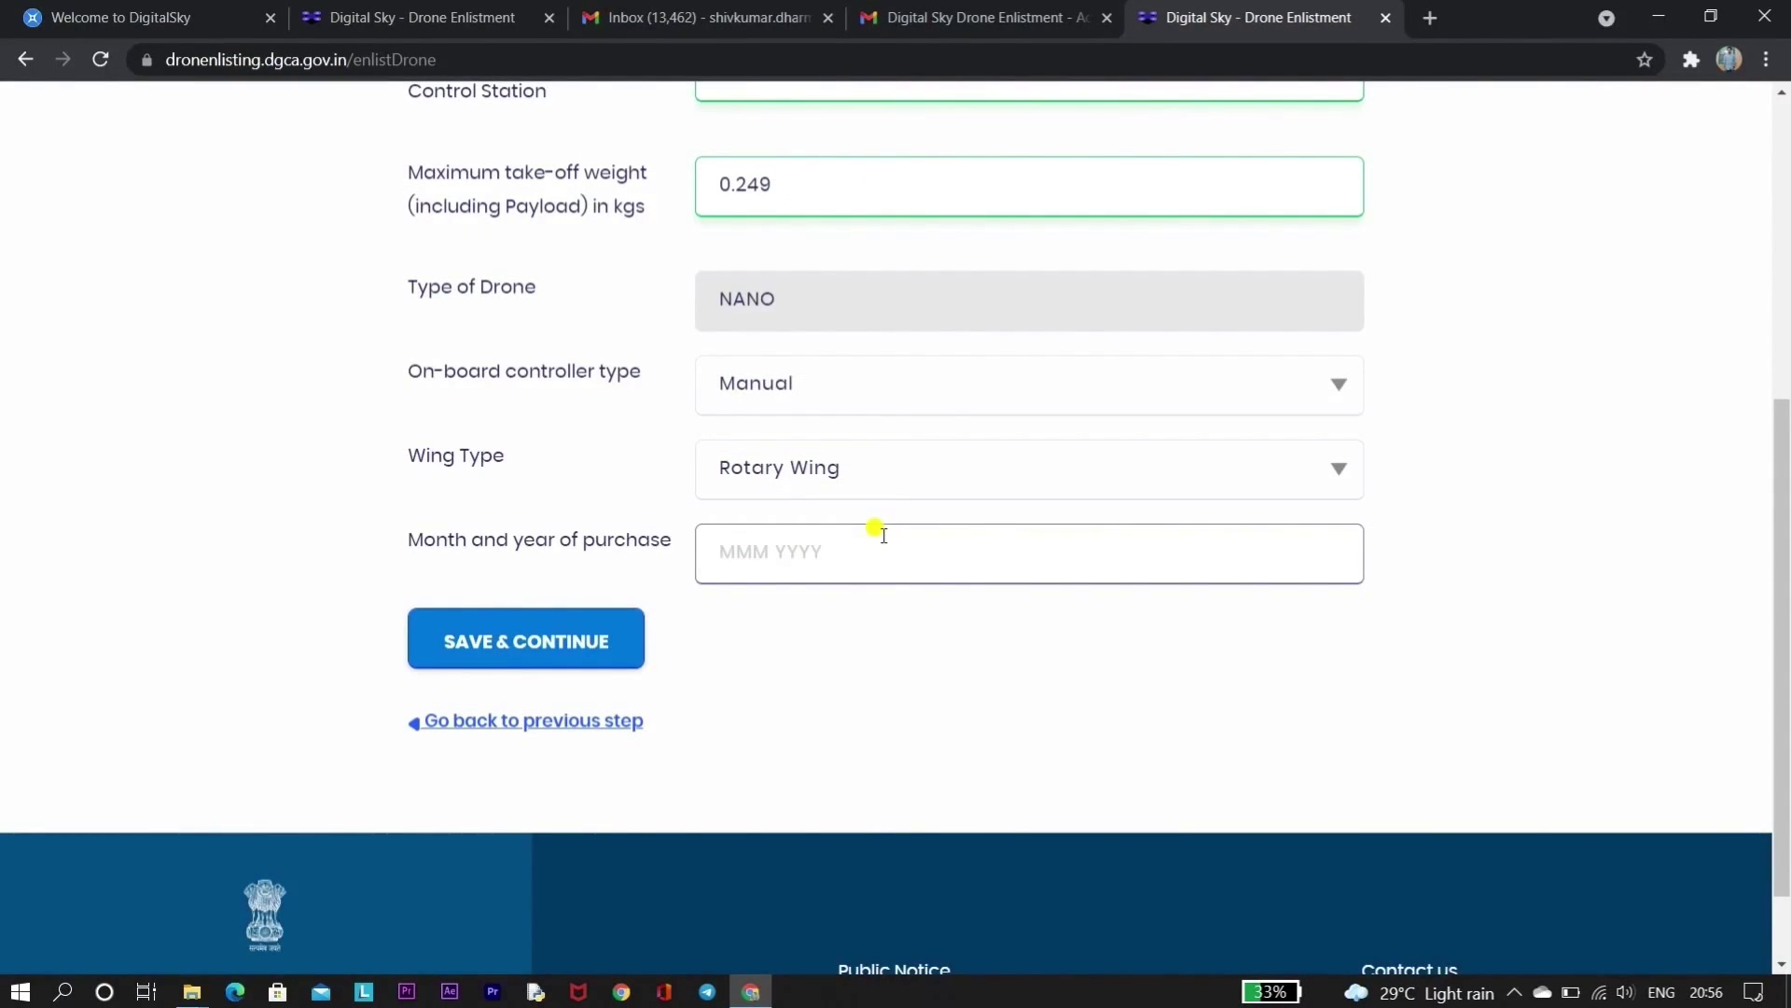
type("NOV")
key("BackSpace")
key("BackSpace")
key("BackSpace")
type("N")
left_click(528, 640)
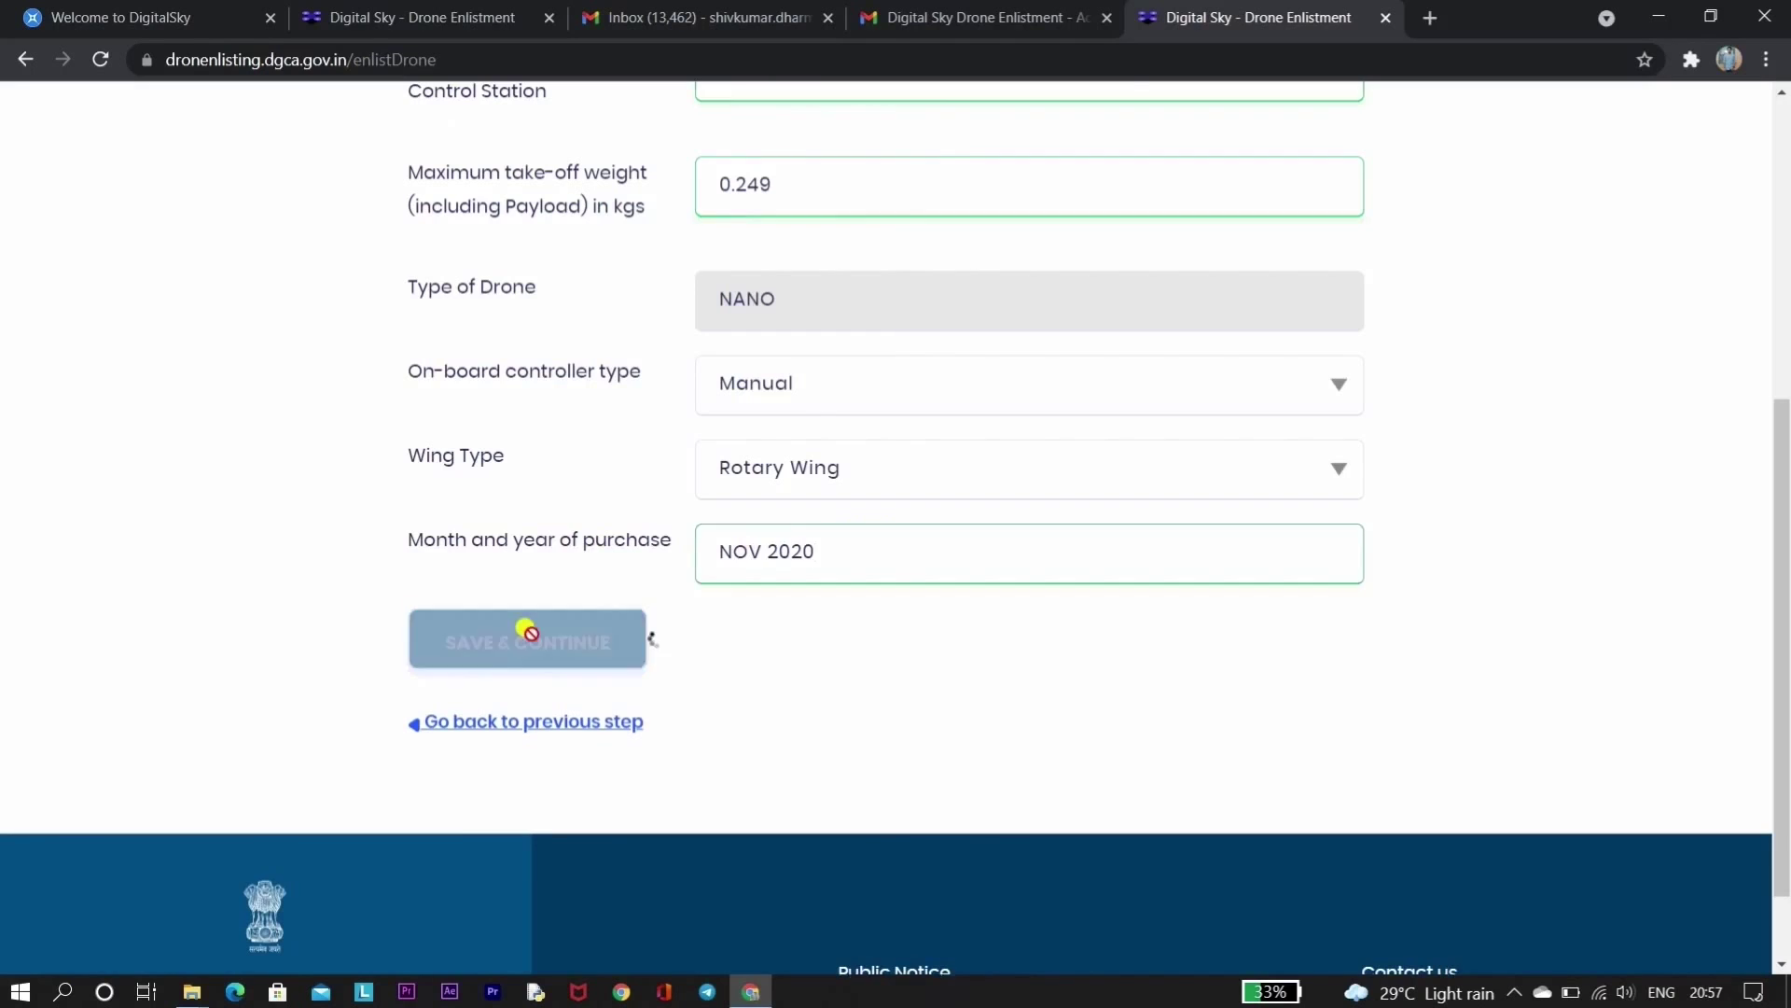
scroll(959, 437, "up", 1)
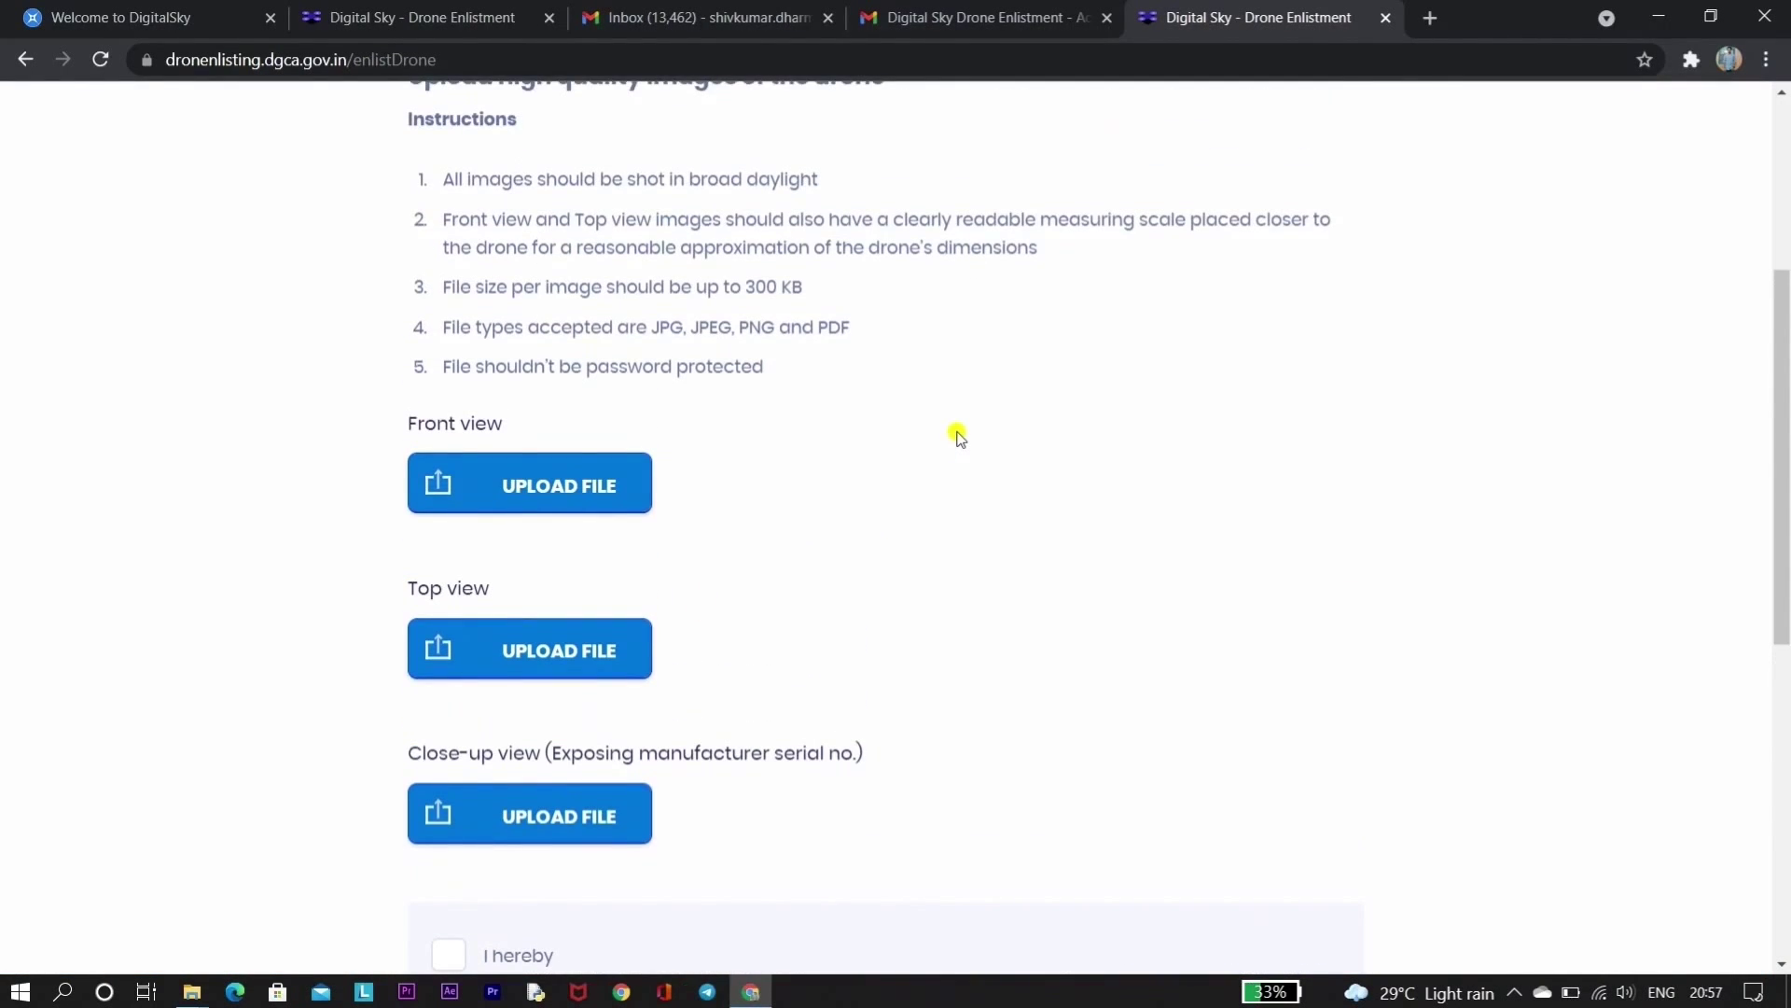
scroll(959, 436, "up", 3)
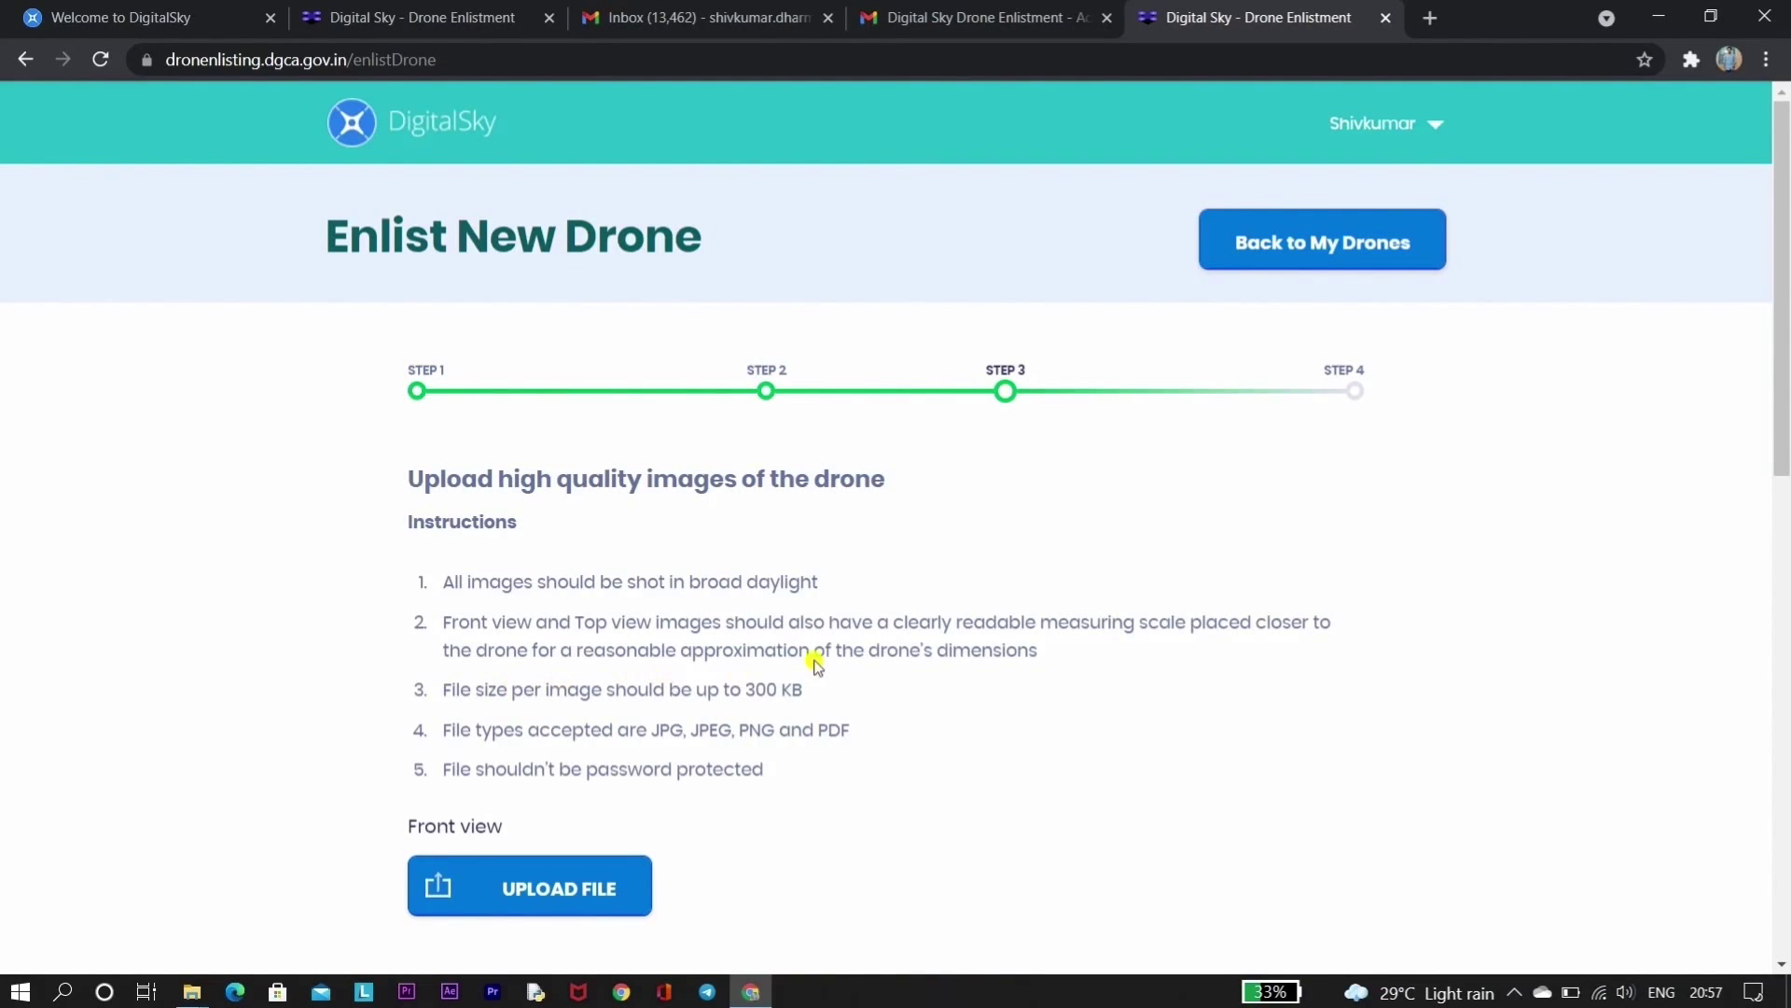
scroll(816, 653, "down", 1)
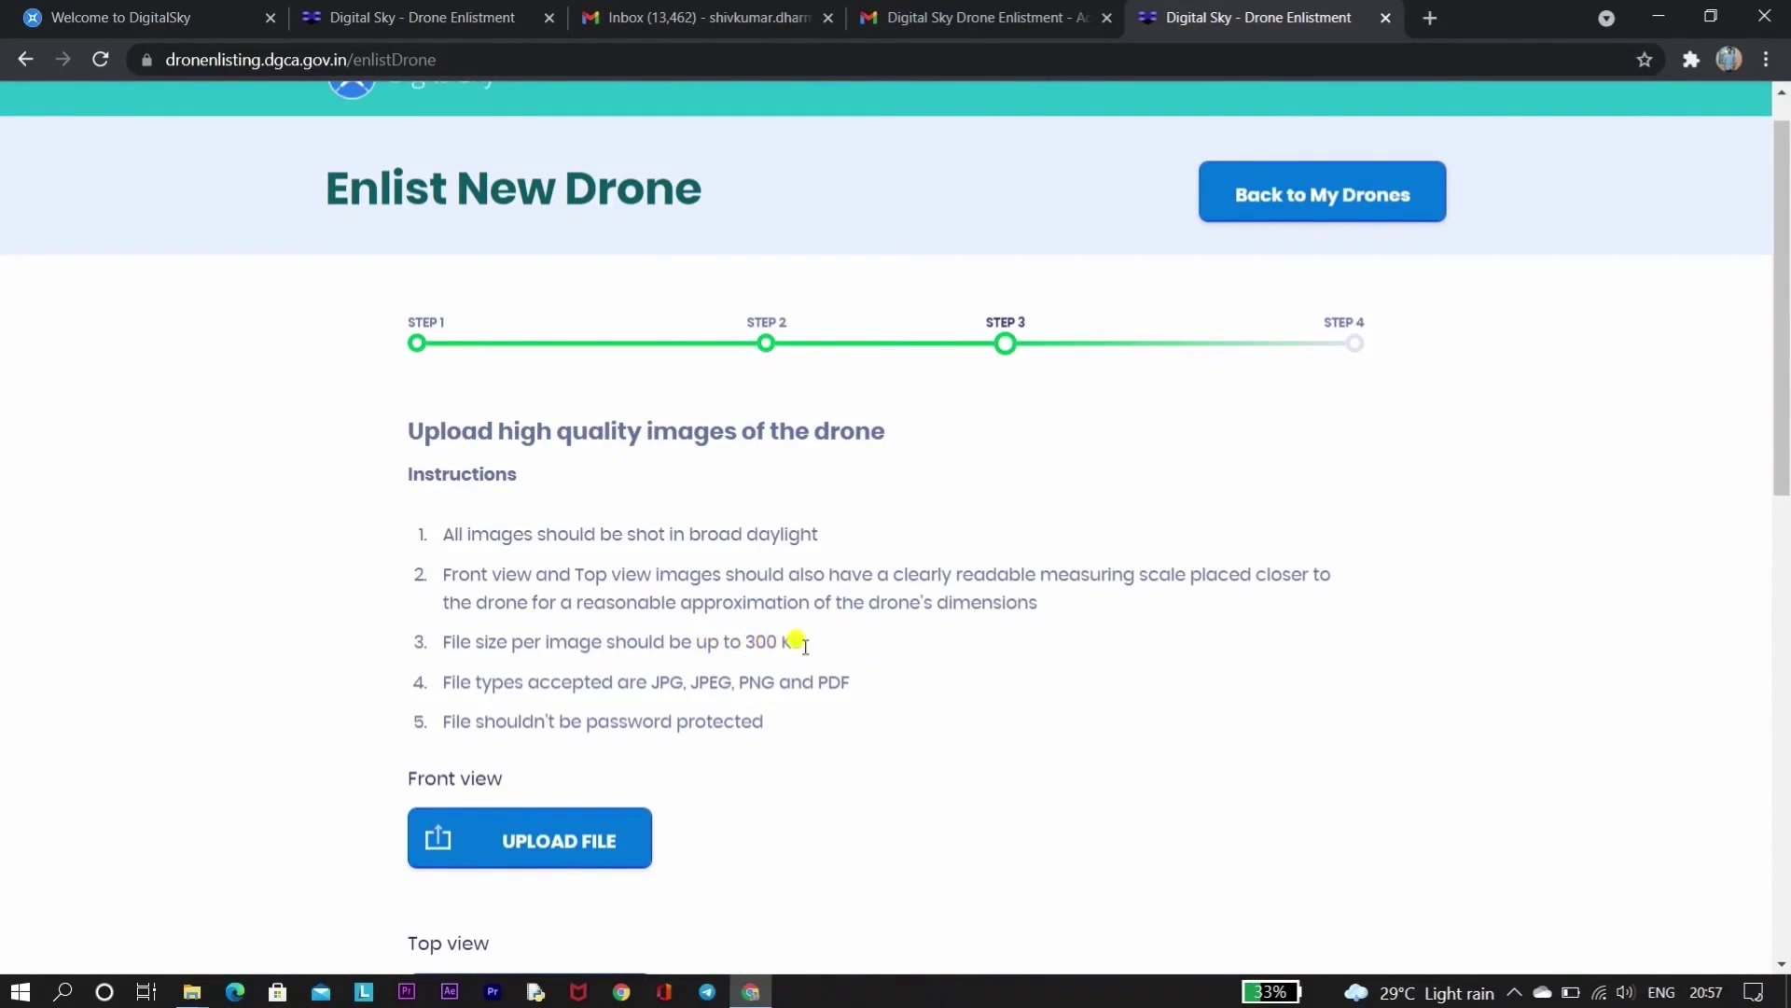
scroll(810, 644, "down", 1)
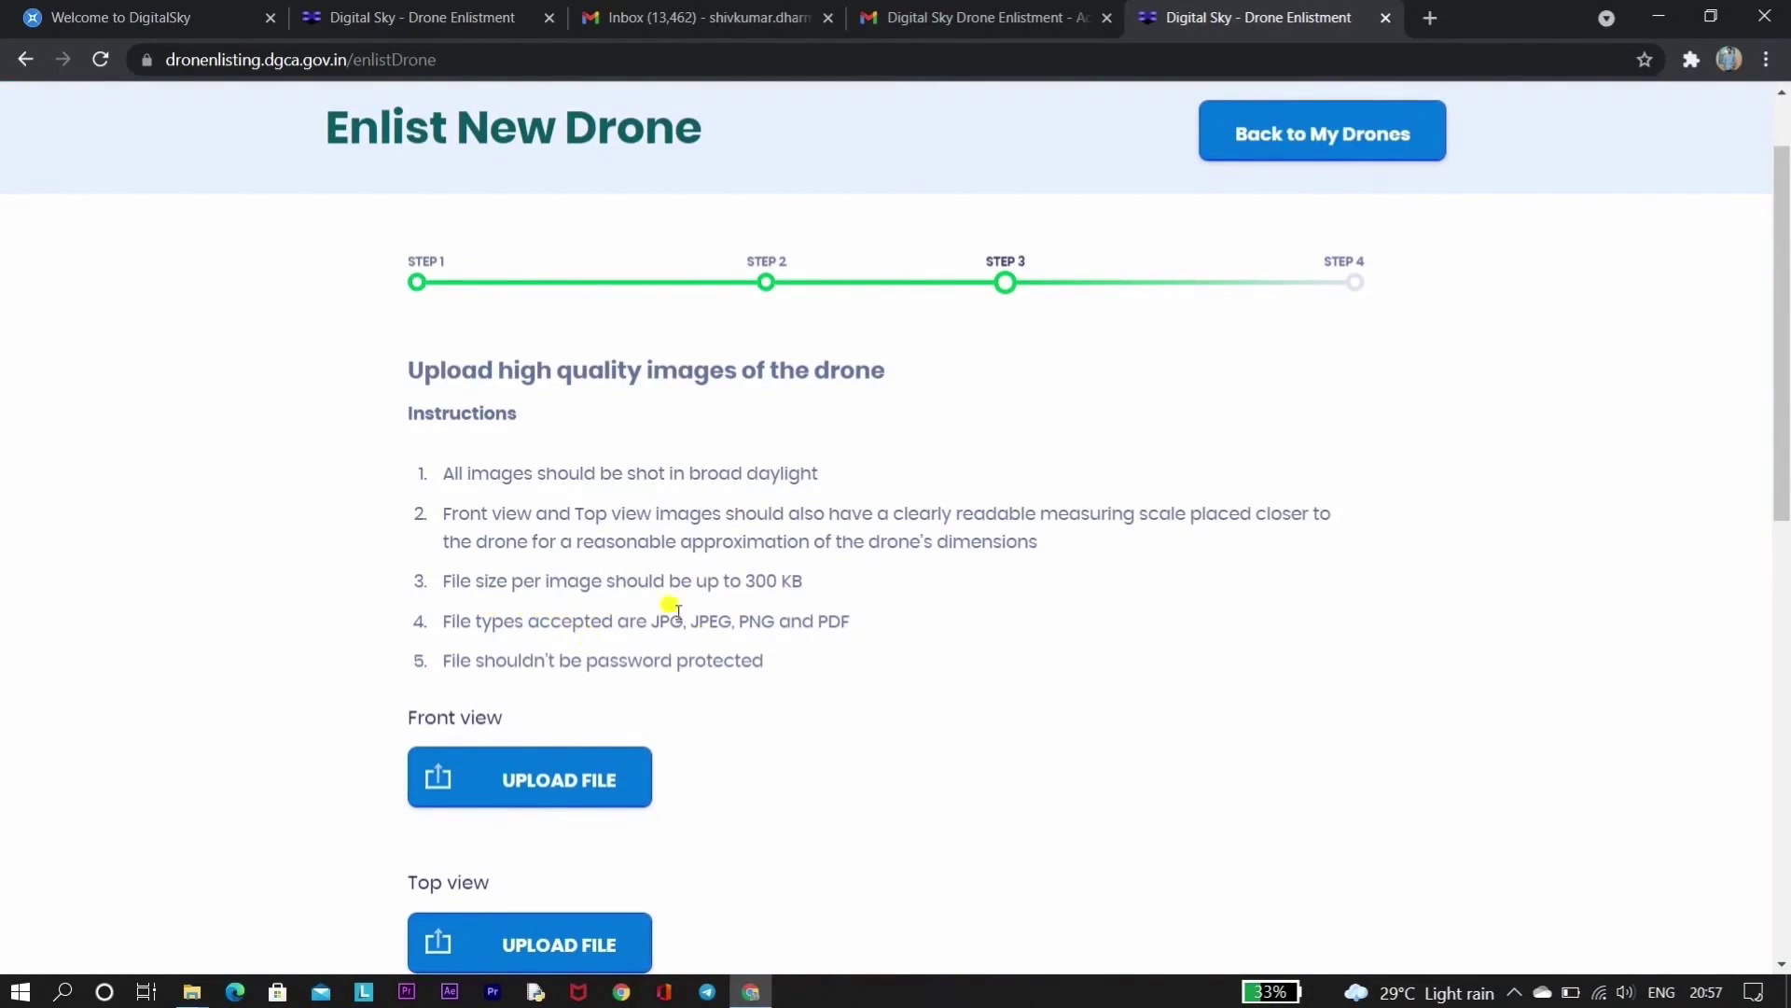
scroll(702, 653, "down", 1)
scroll(702, 653, "down", 1)
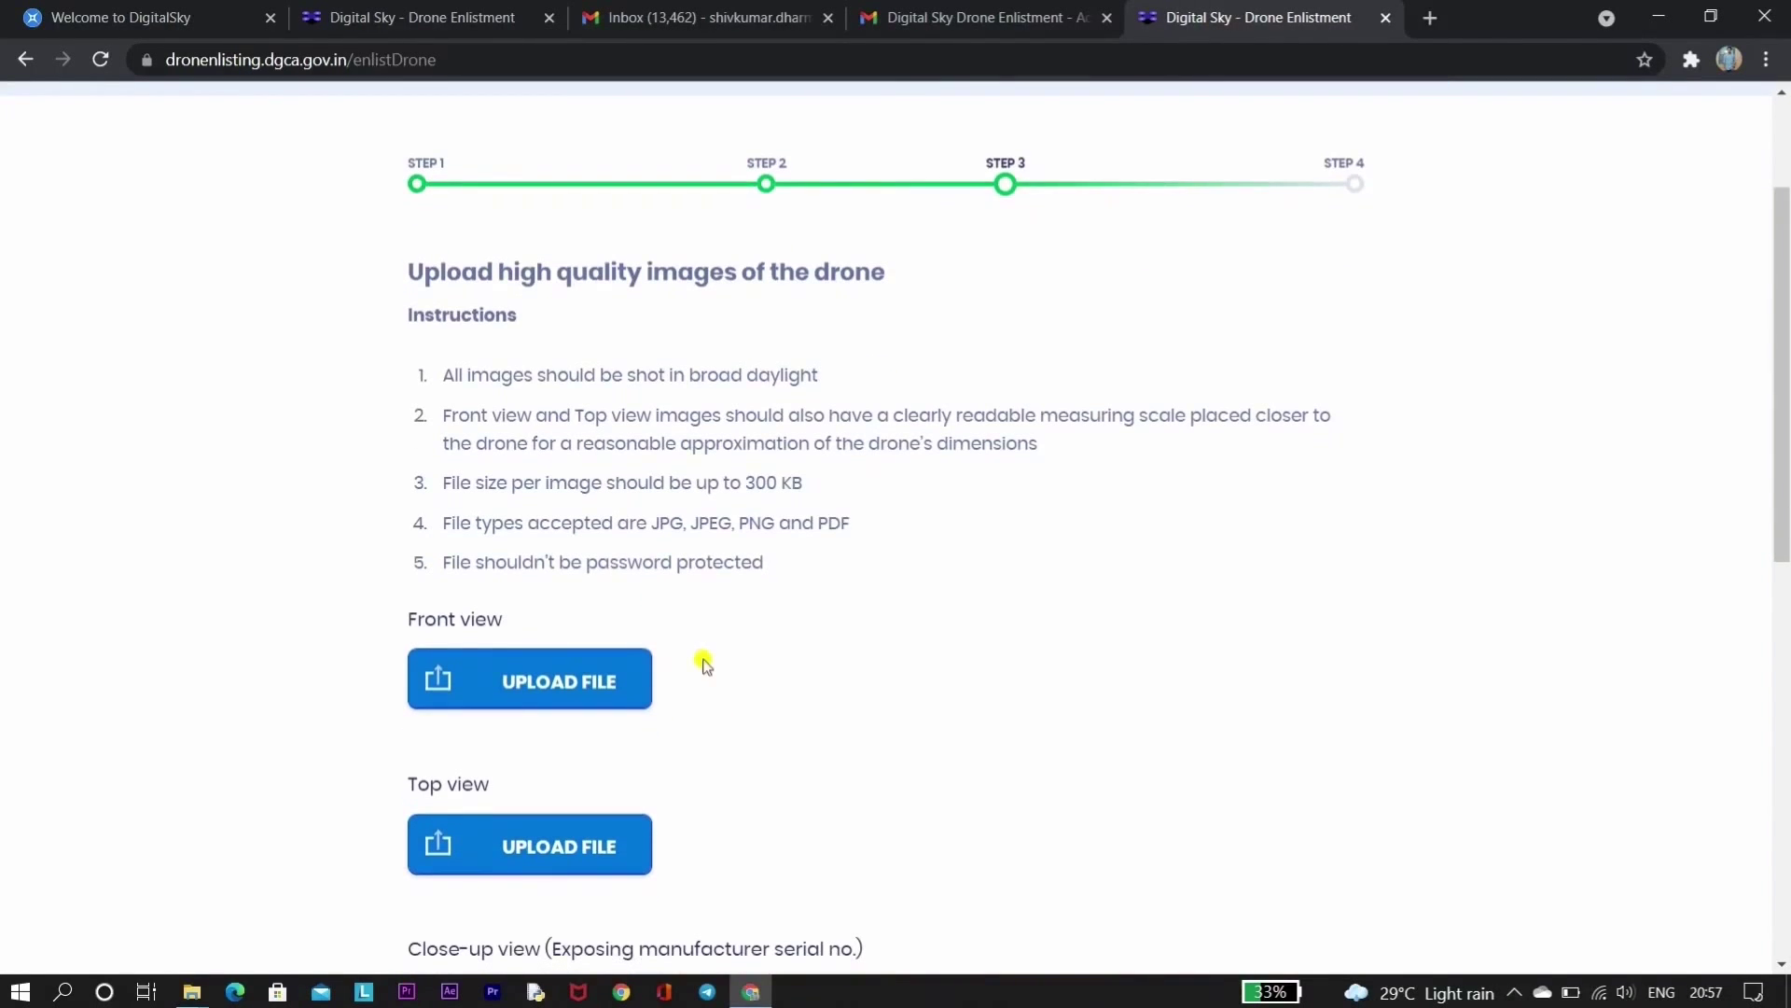
Attach front.jpg, top 1.jpg and serial number.jpg from drone photos as front, top and close-up views
left_click(571, 677)
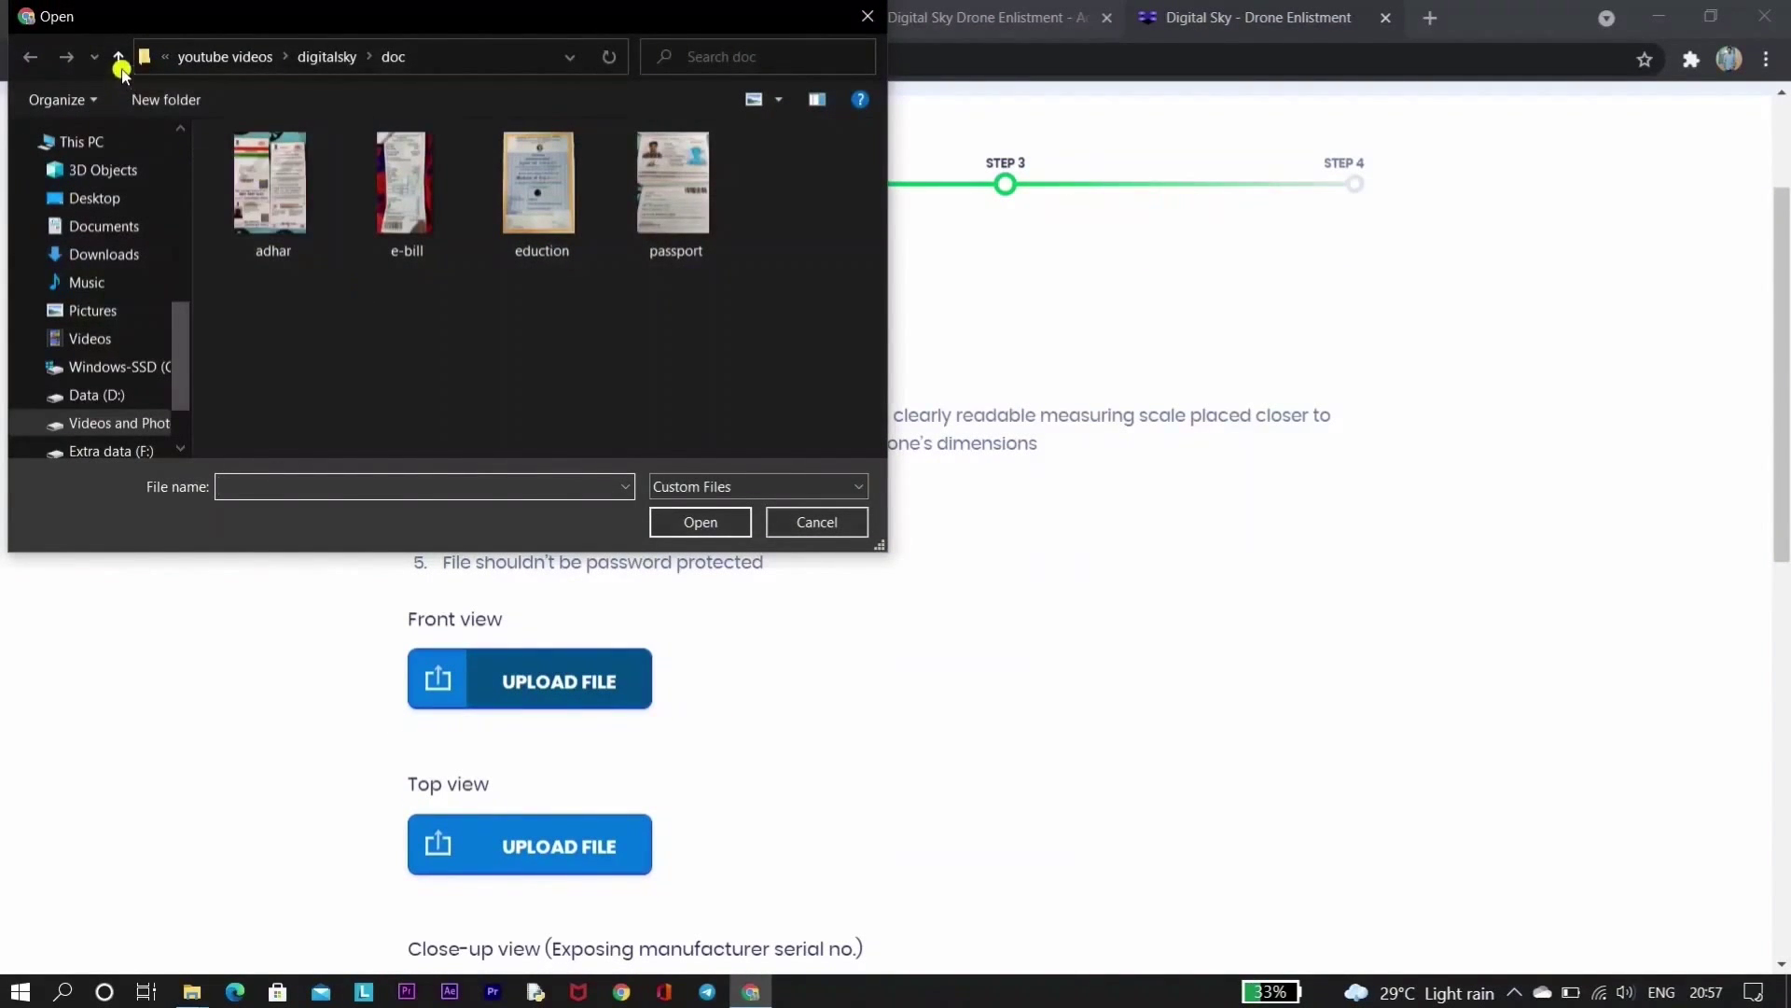
left_click(117, 57)
double_click(299, 220)
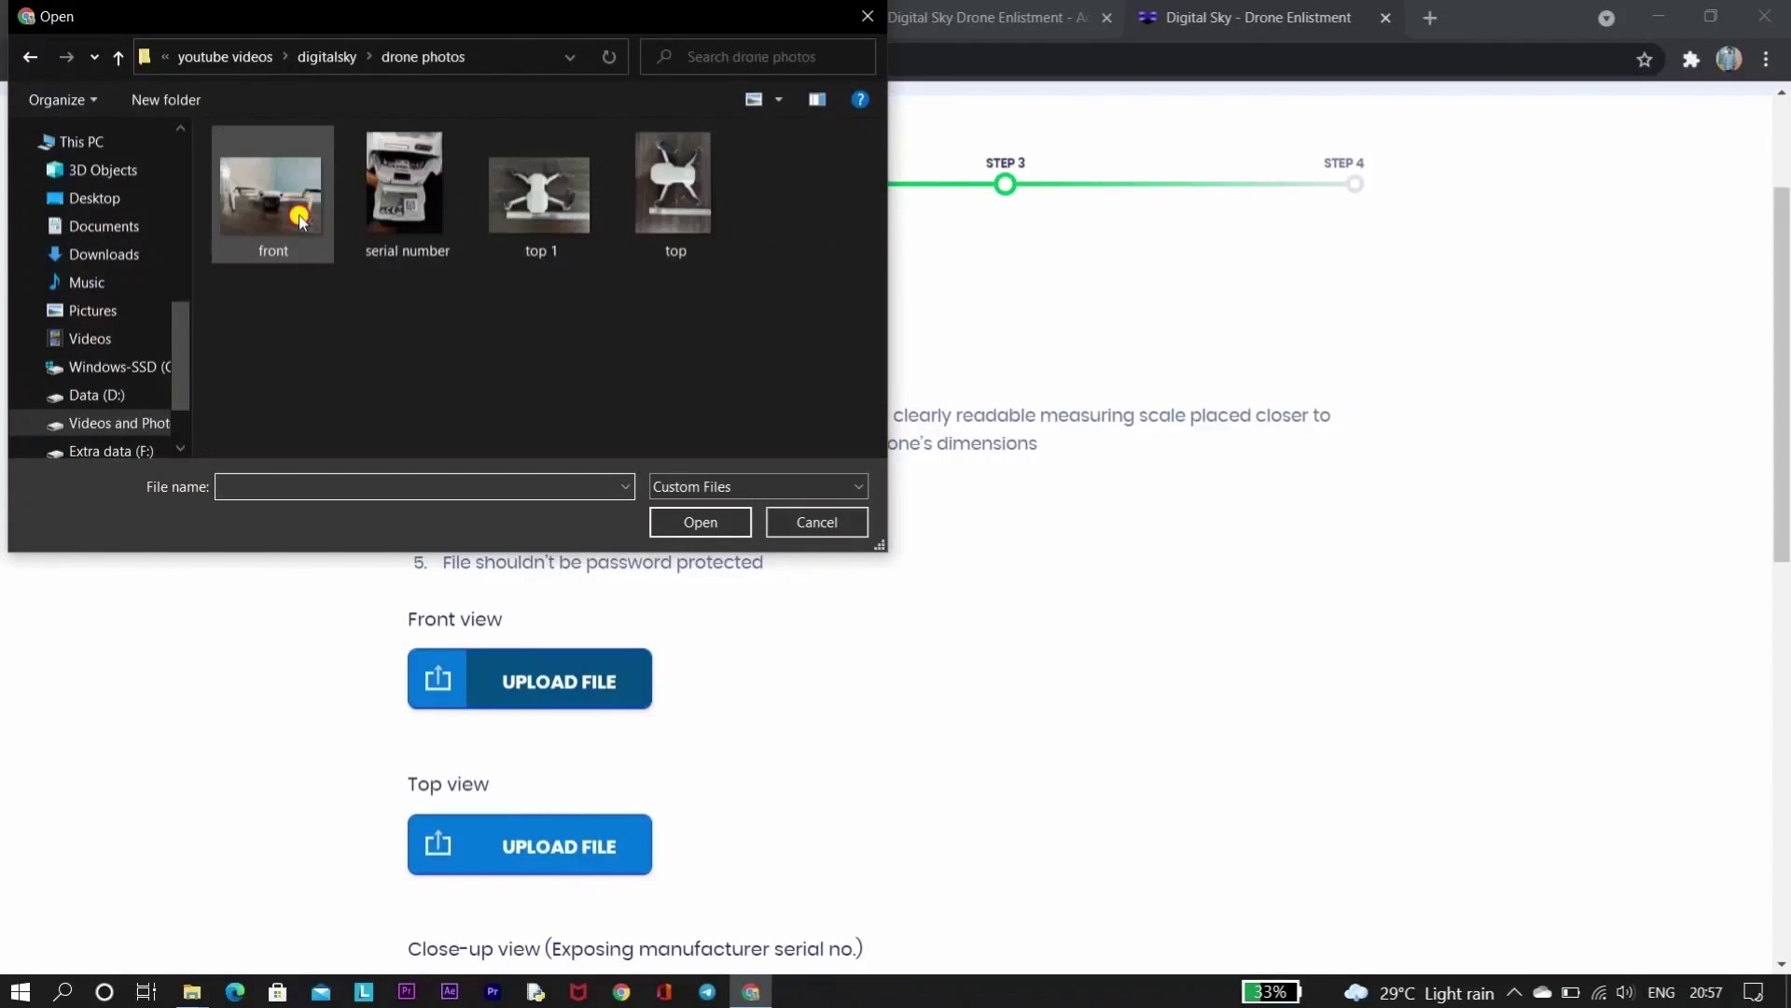
double_click(298, 220)
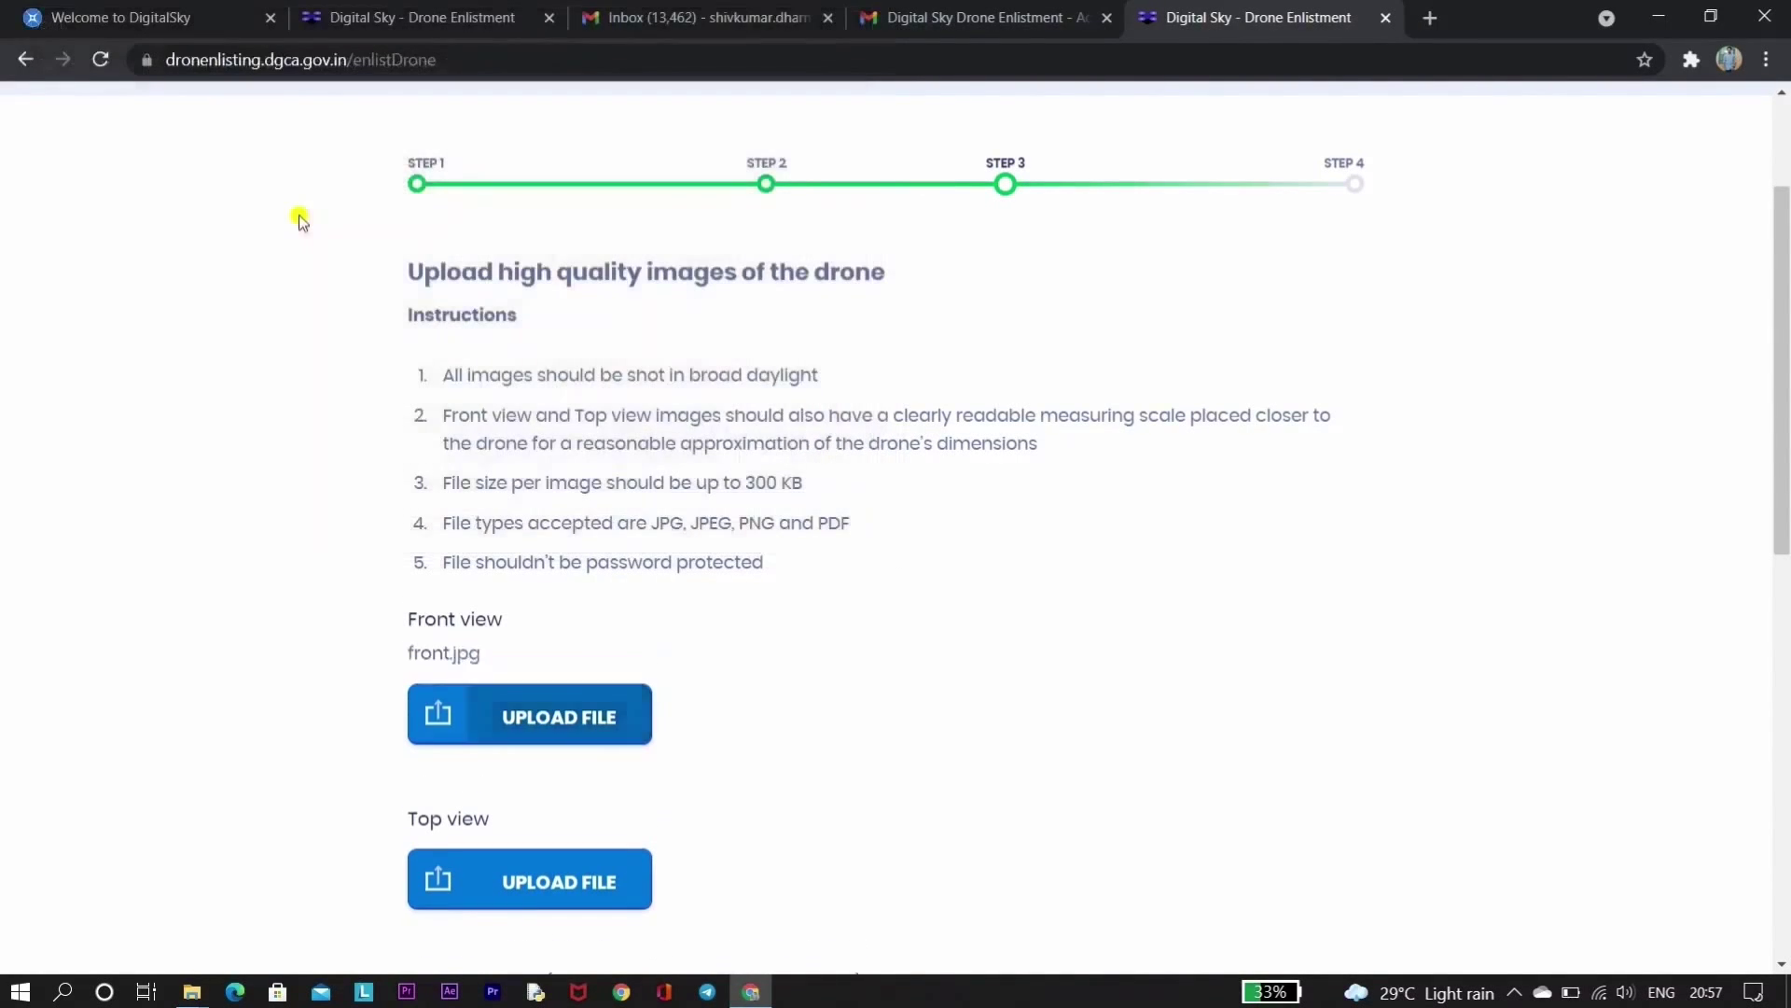
scroll(896, 689, "down", 1)
scroll(896, 689, "down", 2)
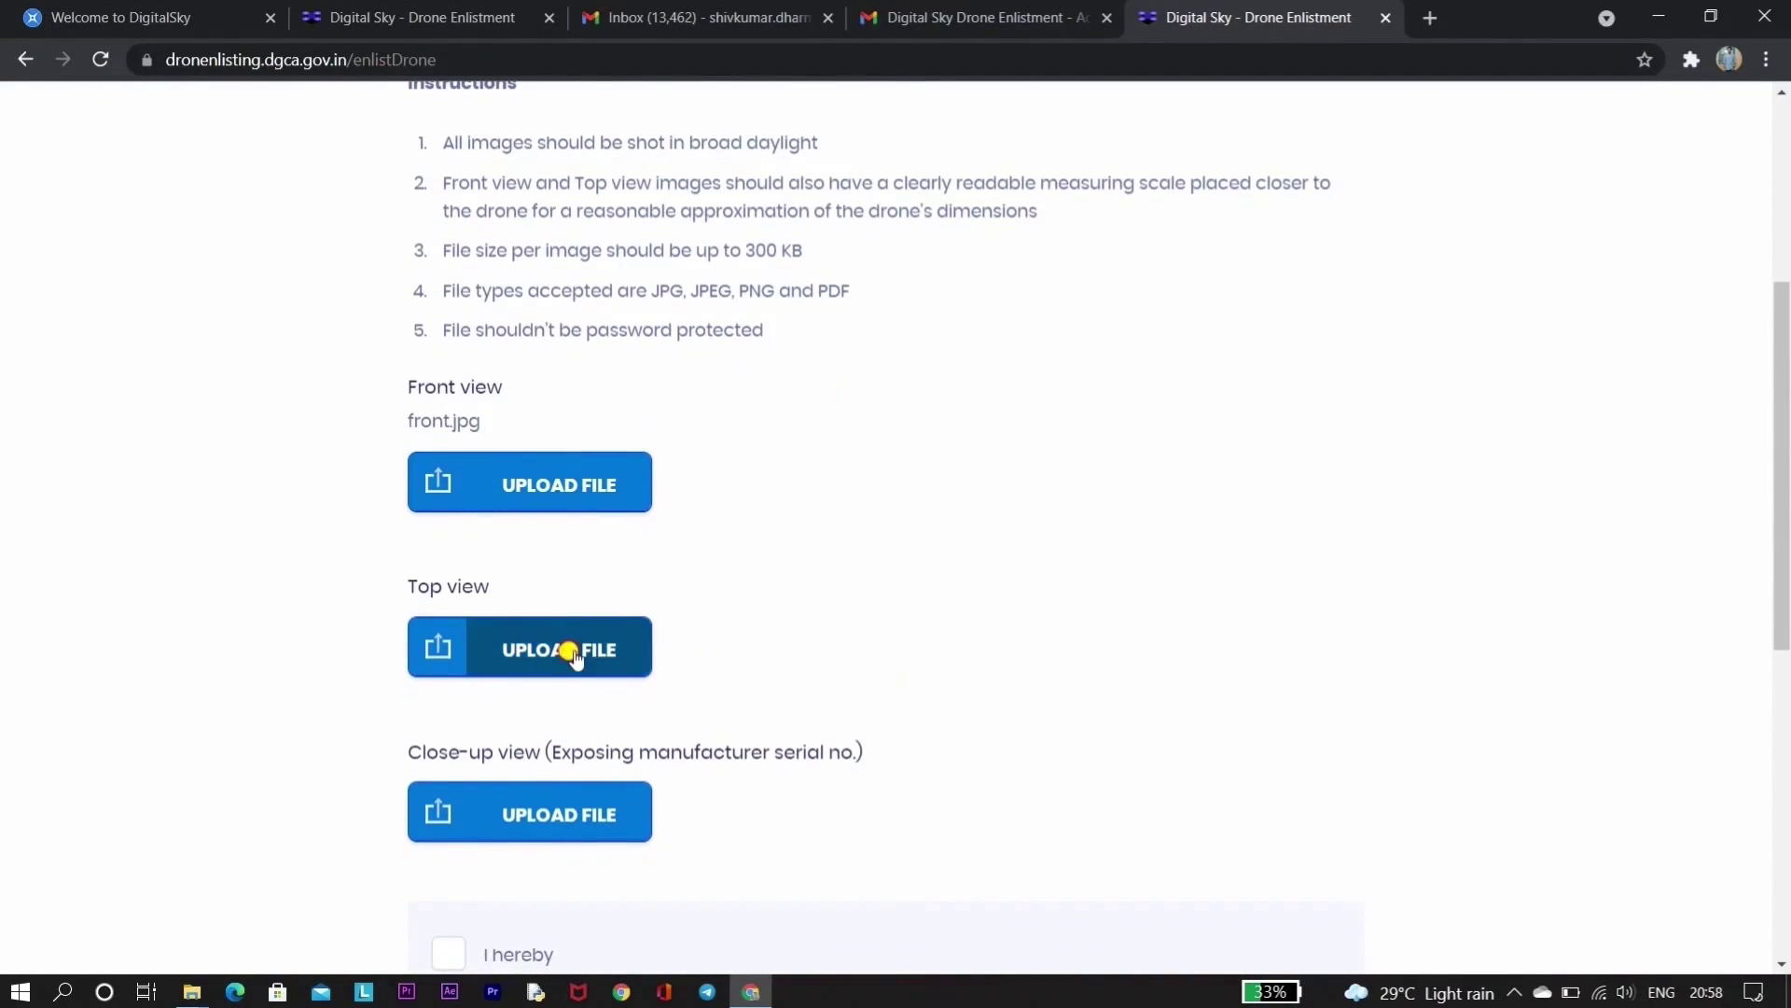
left_click(580, 650)
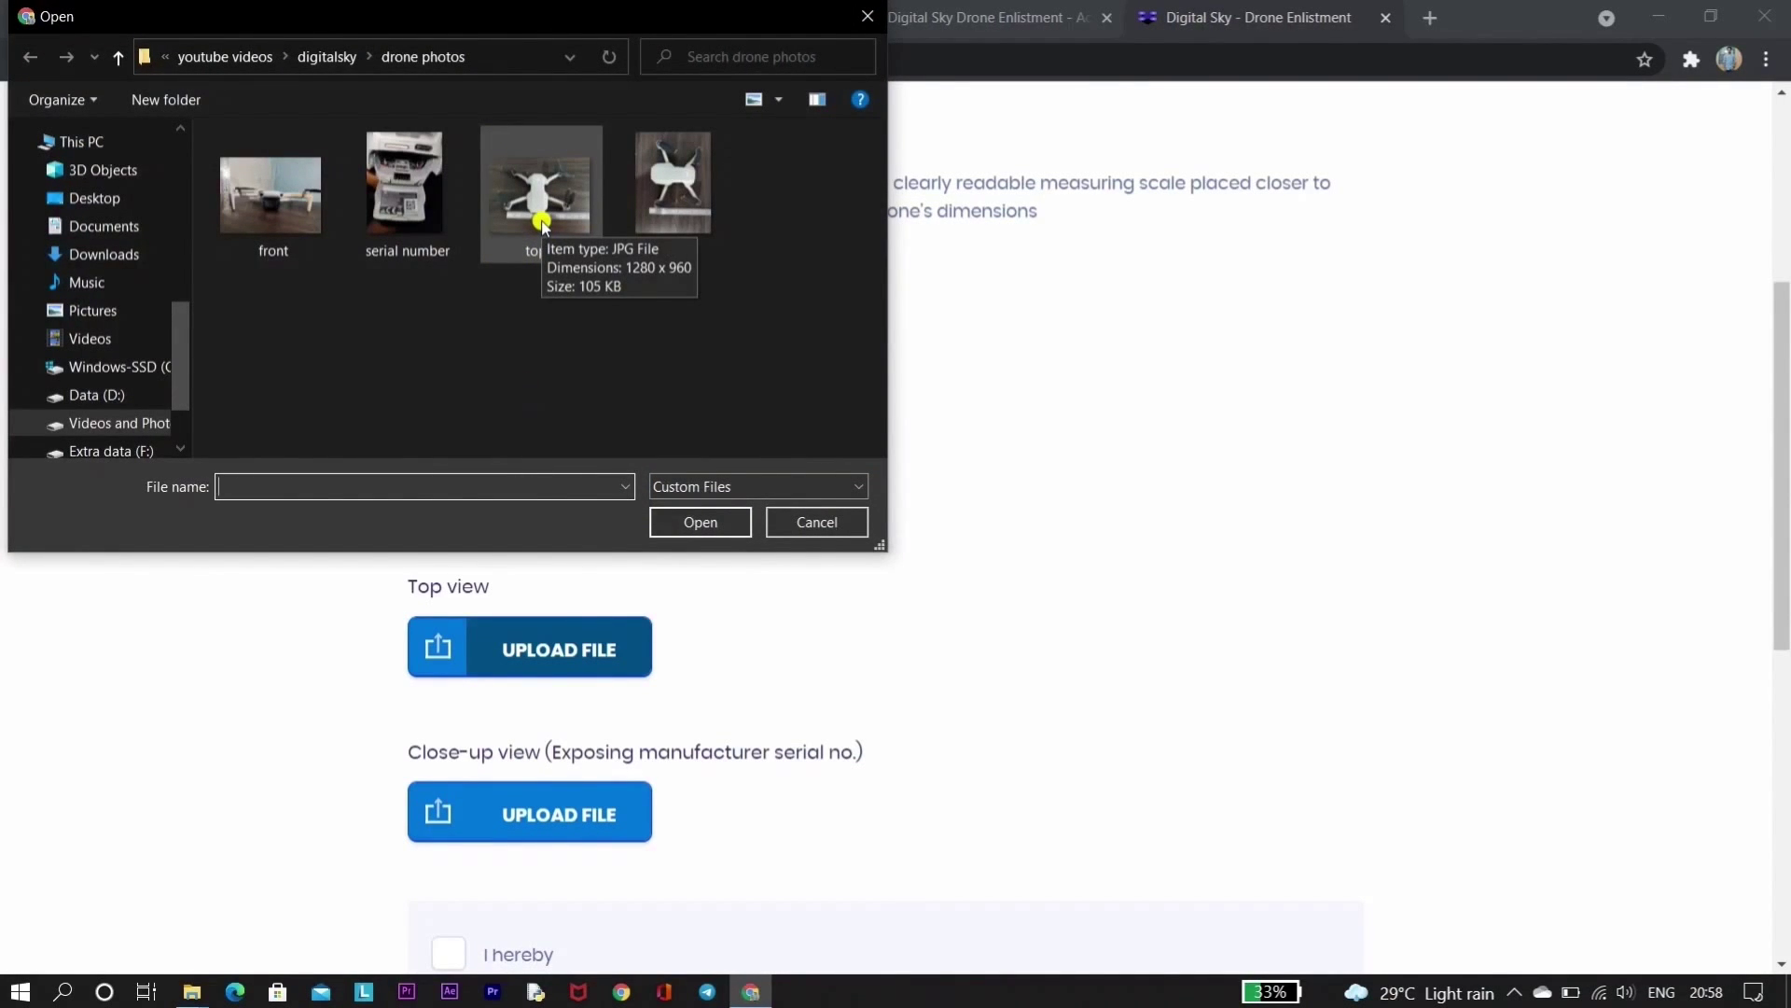
double_click(542, 224)
scroll(828, 546, "down", 2)
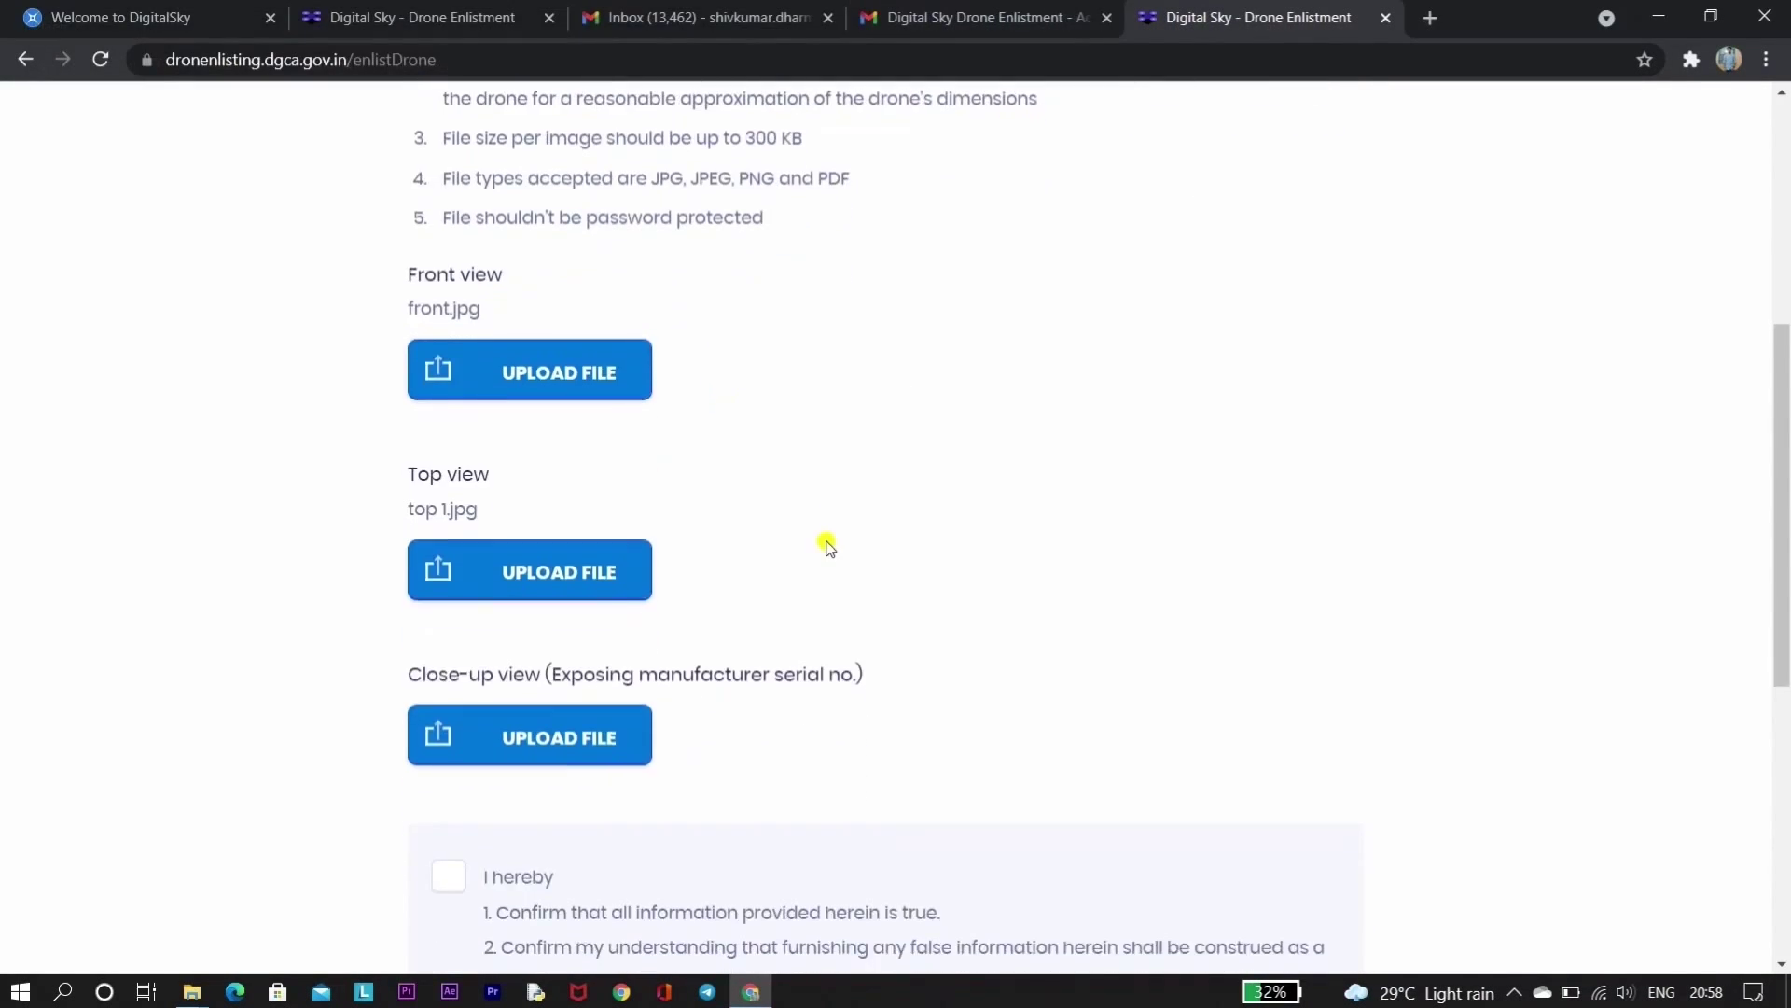
left_click(577, 731)
left_click(411, 224)
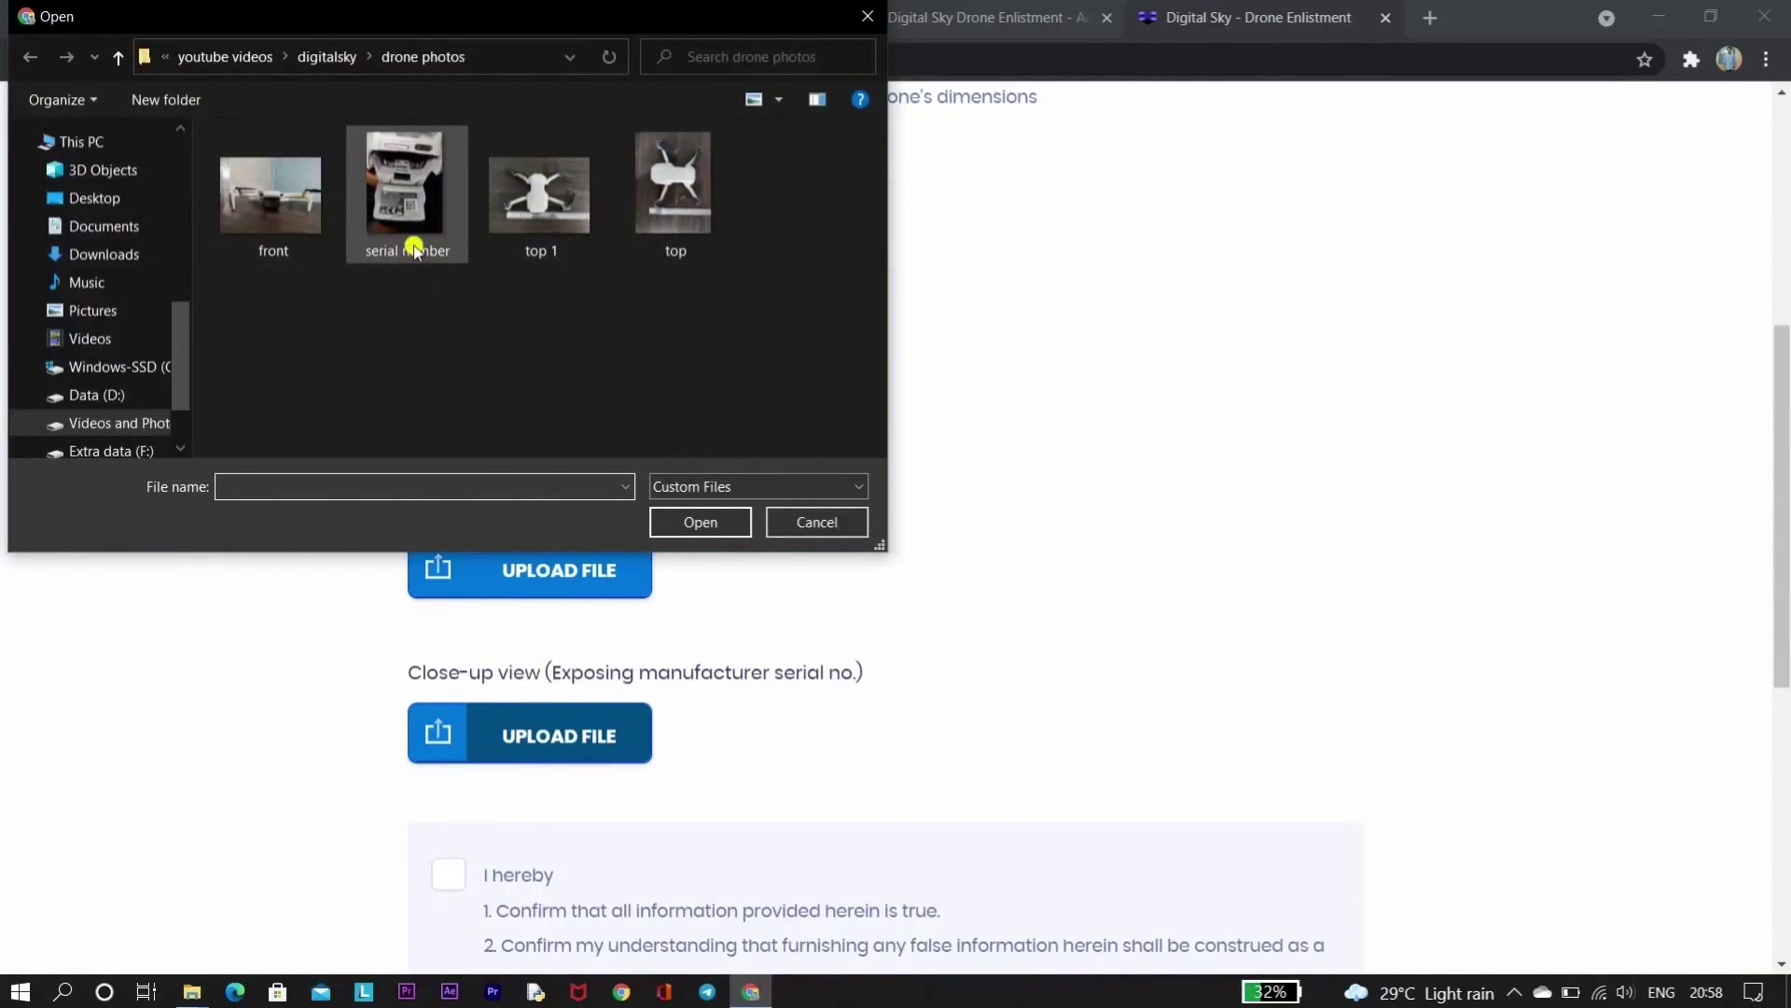
double_click(411, 224)
scroll(863, 635, "down", 1)
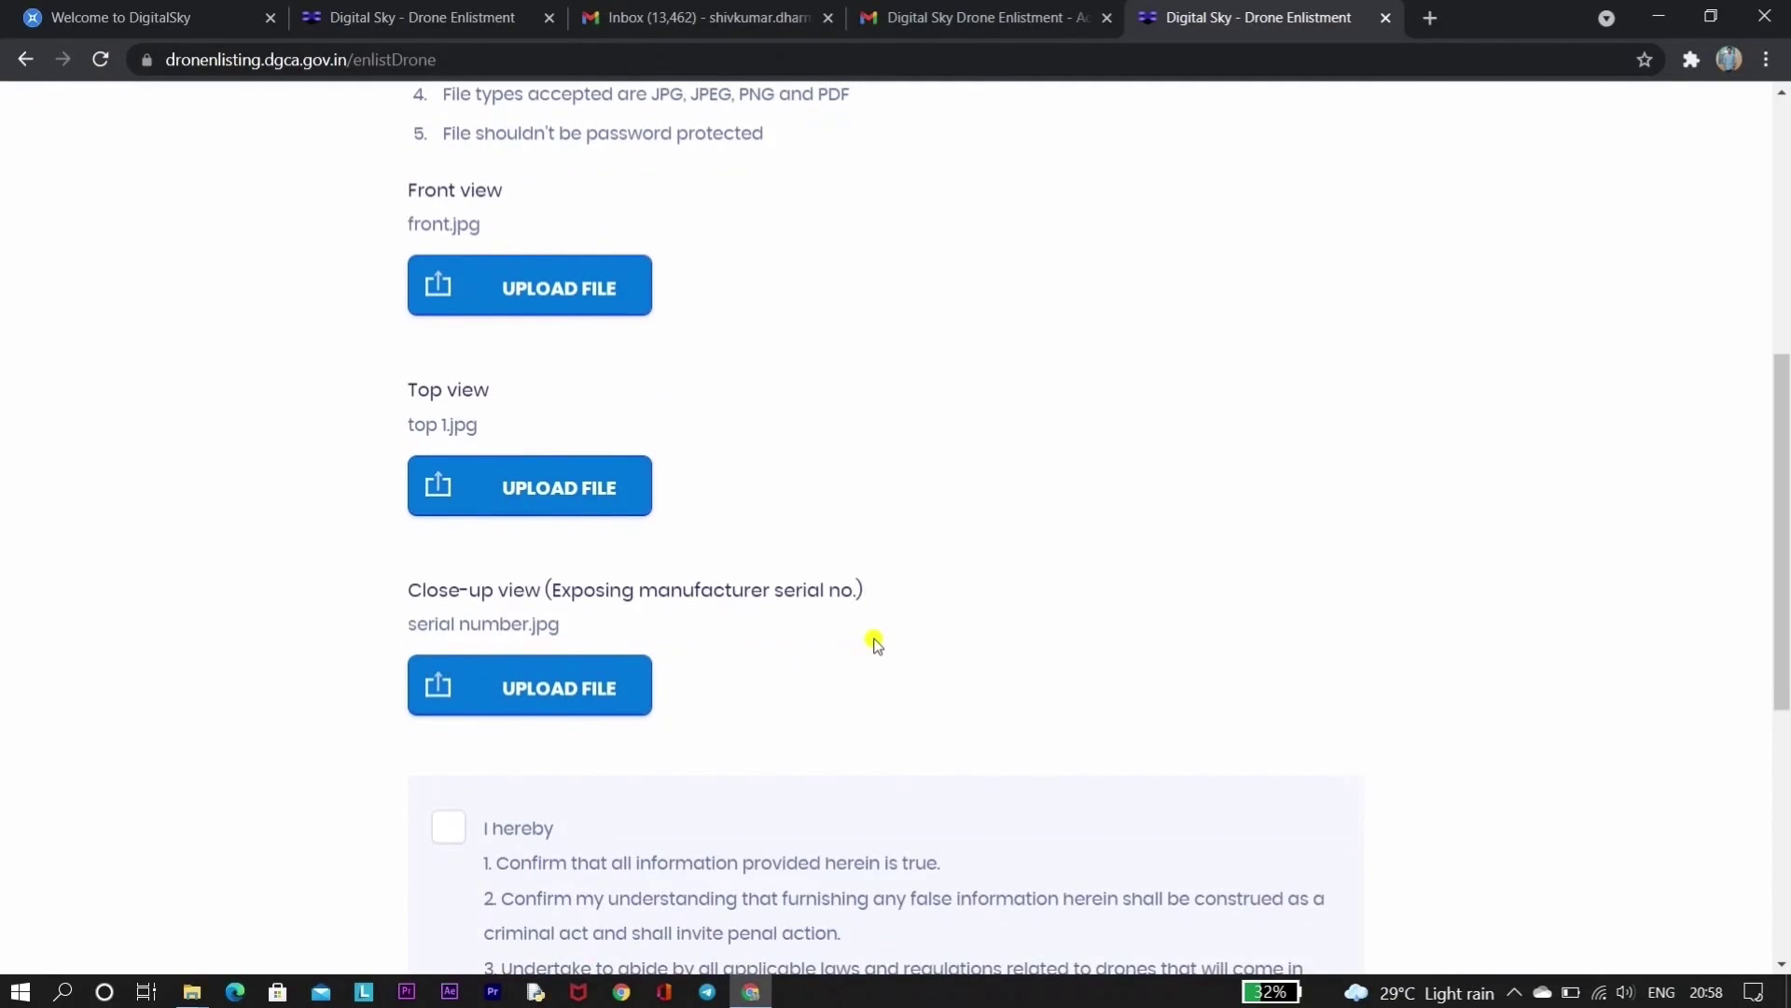
scroll(875, 642, "down", 2)
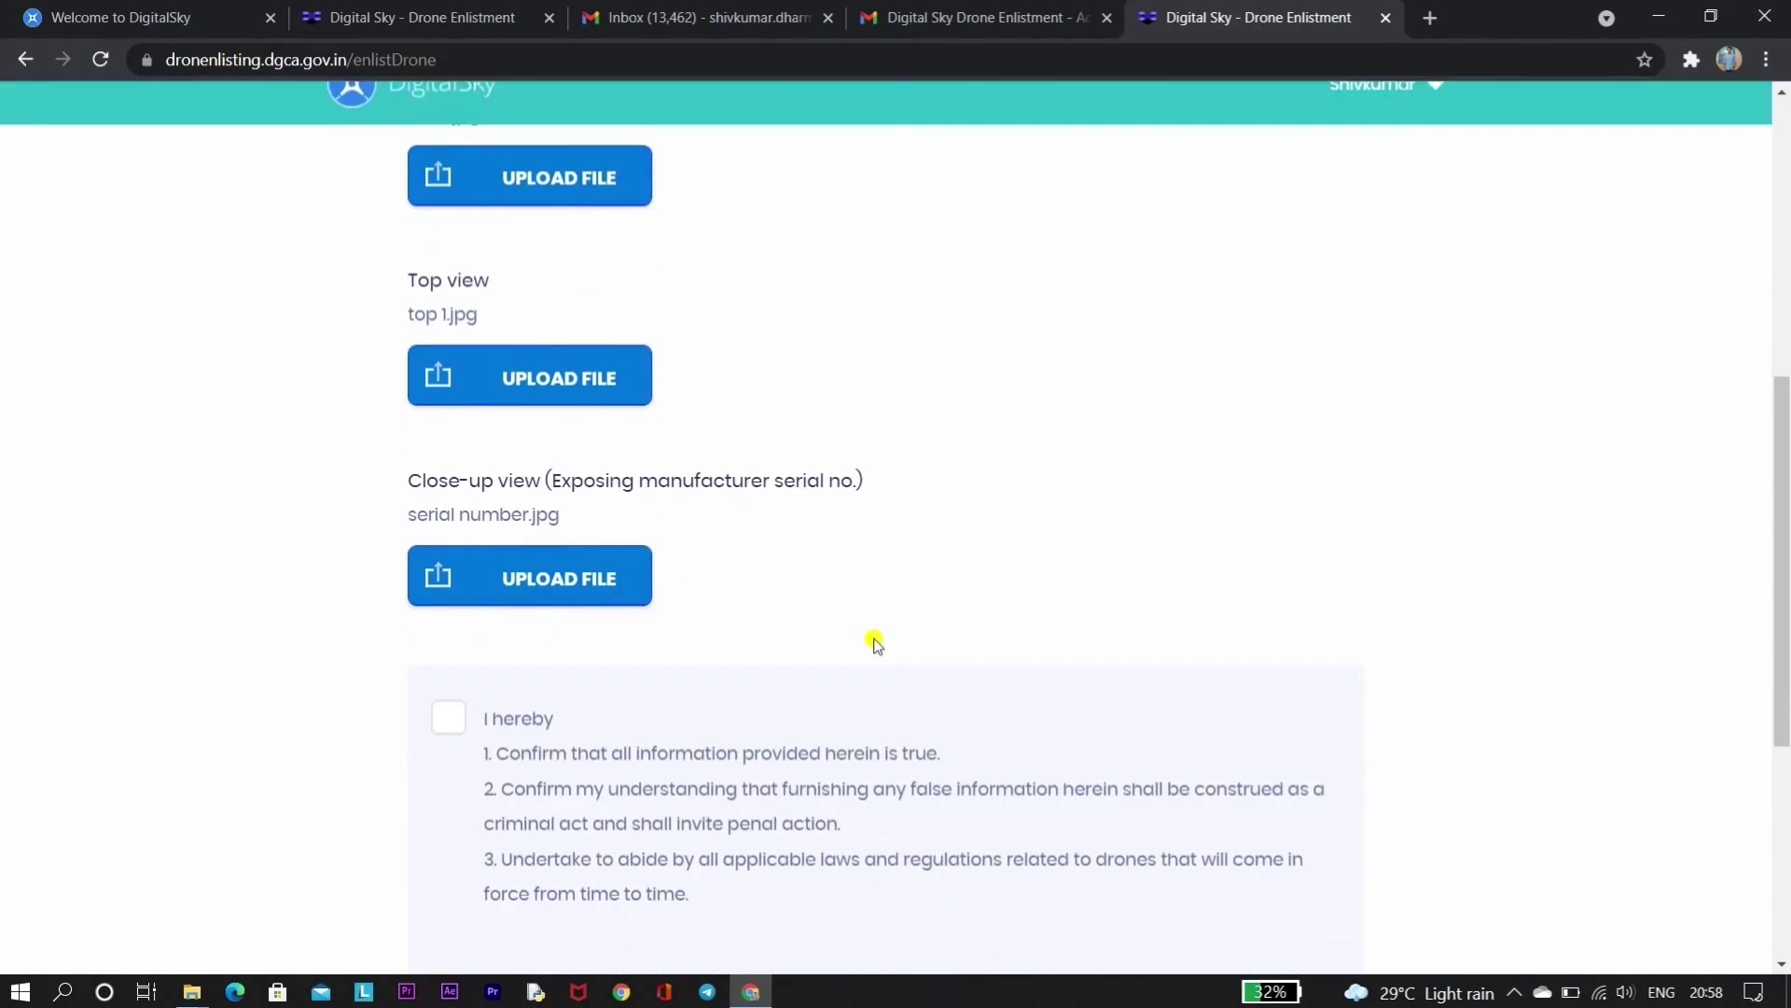
Tick the 'I hereby' truth-and-compliance declaration and save the drone details for preview
scroll(872, 642, "down", 1)
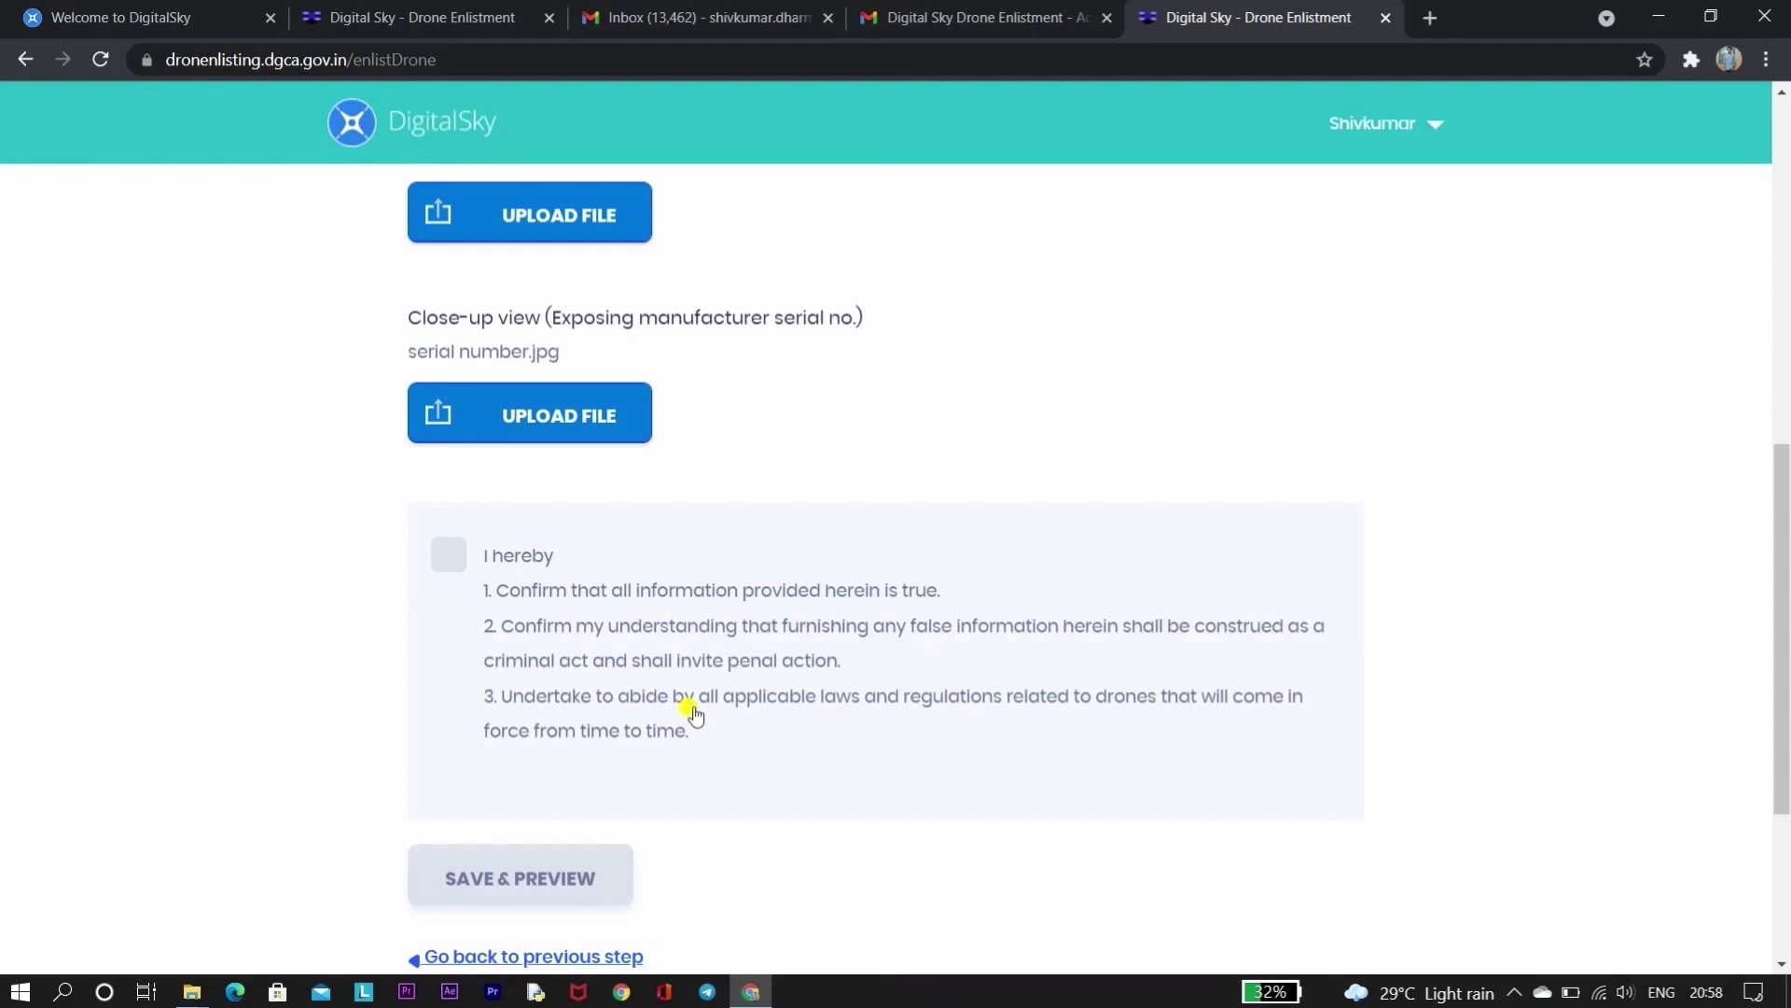
left_click(447, 551)
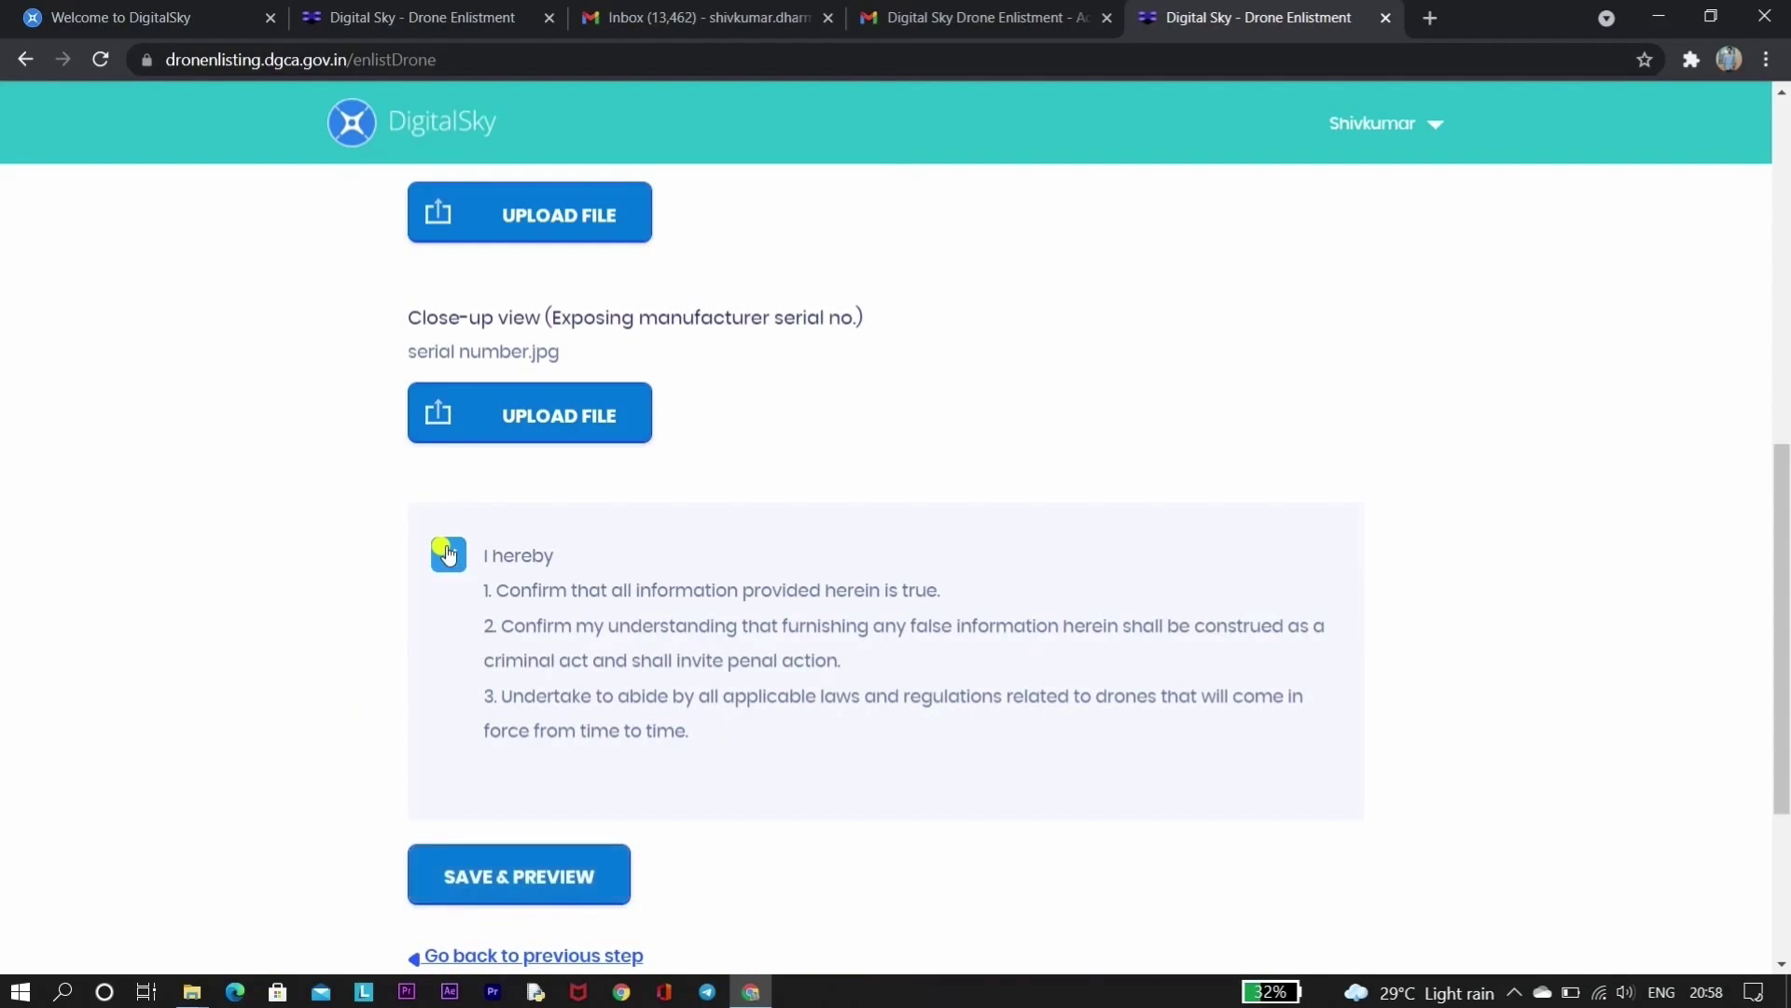
left_click(494, 872)
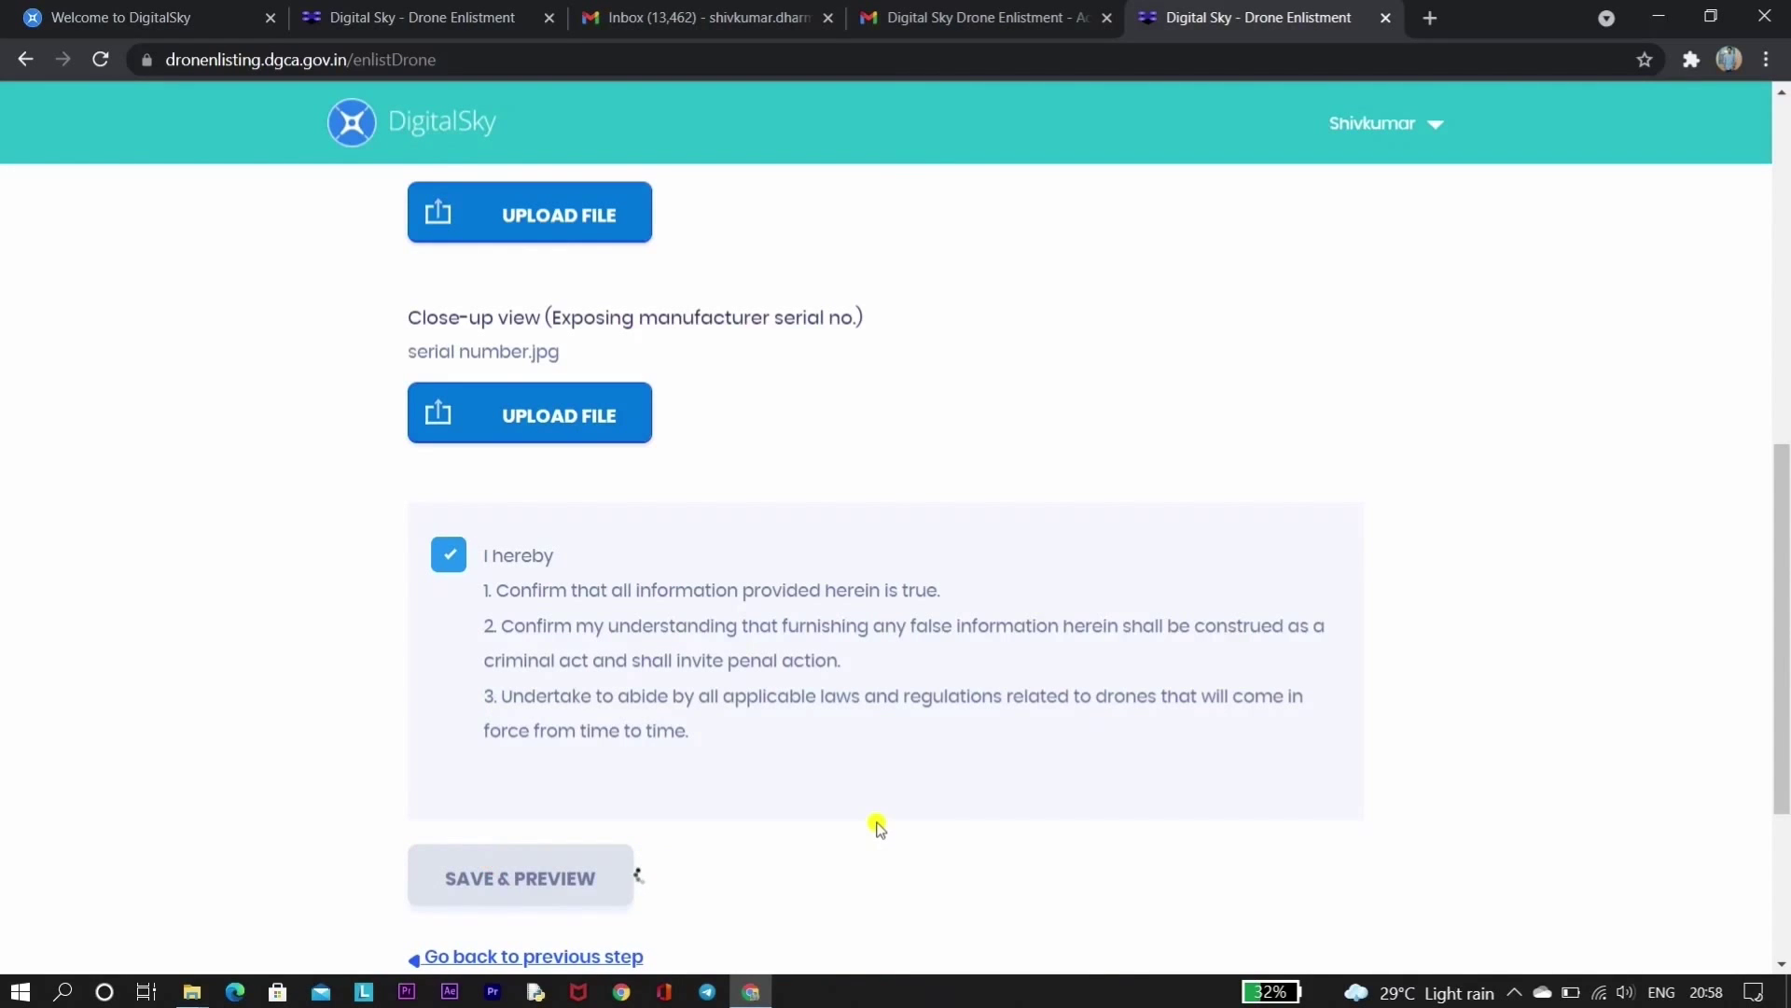
Check the Step 4 drone details summary, then request the Drone Acknowledgement Number with GET DAN
scroll(877, 826, "up", 10)
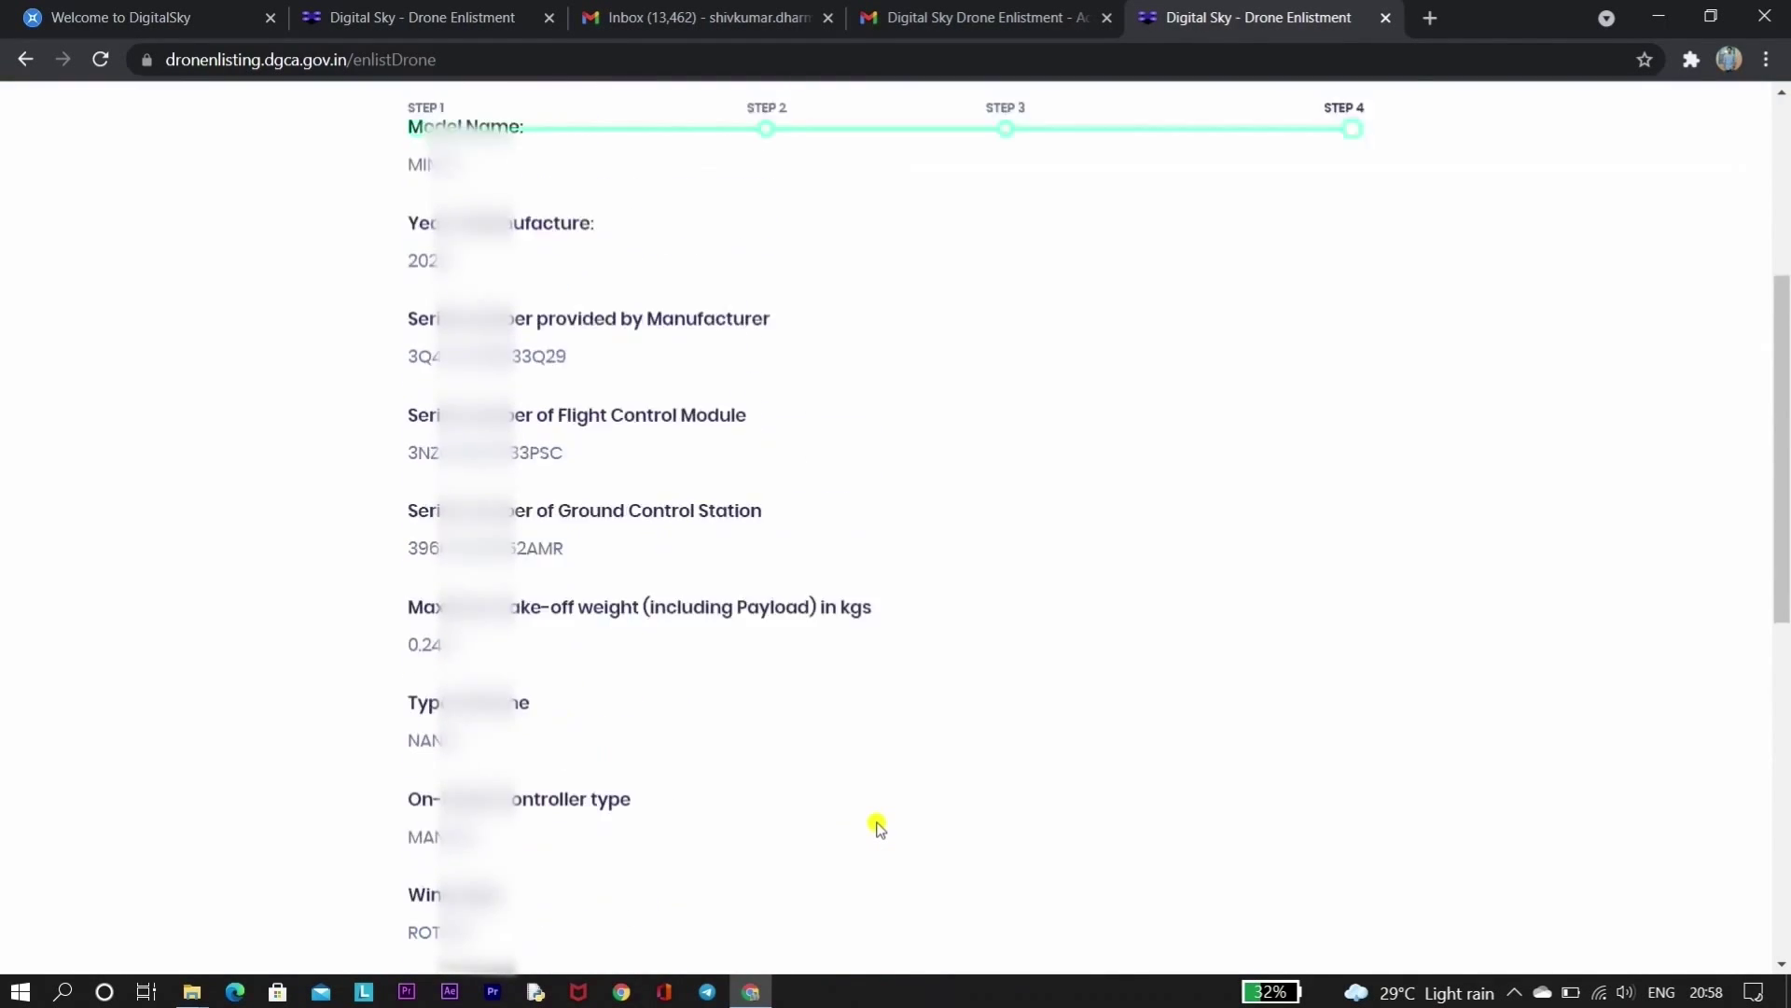
scroll(621, 706, "down", 4)
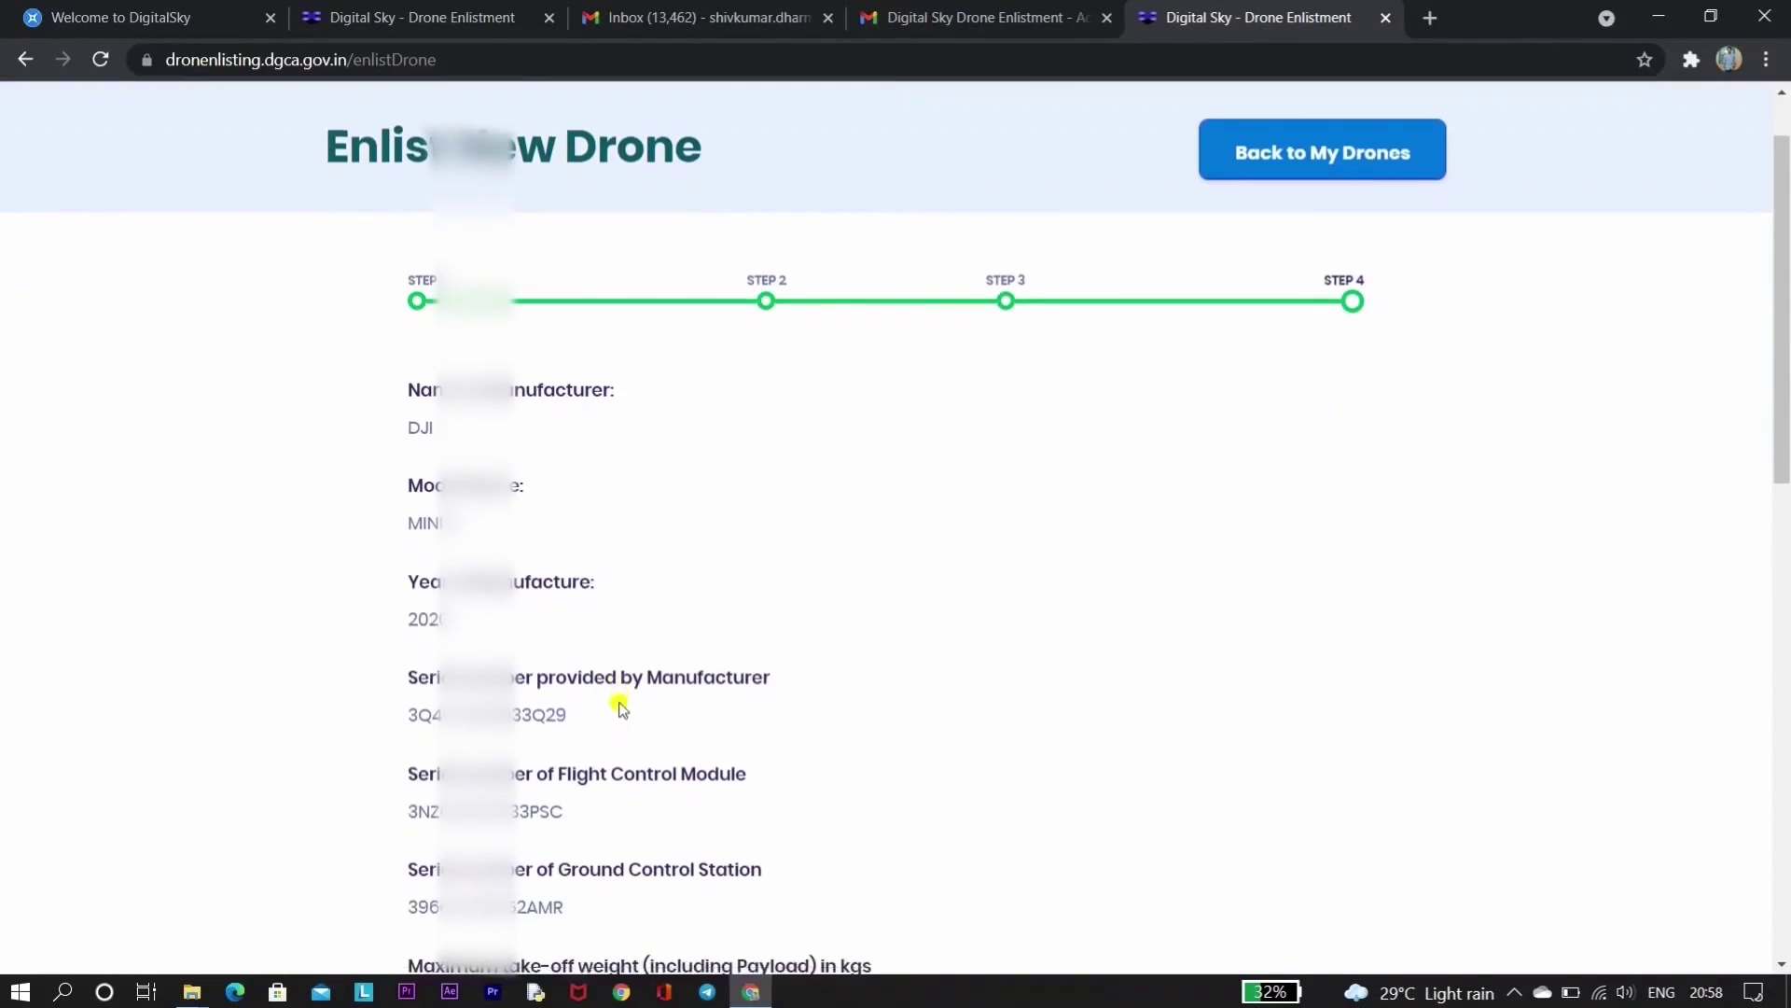
scroll(620, 707, "down", 5)
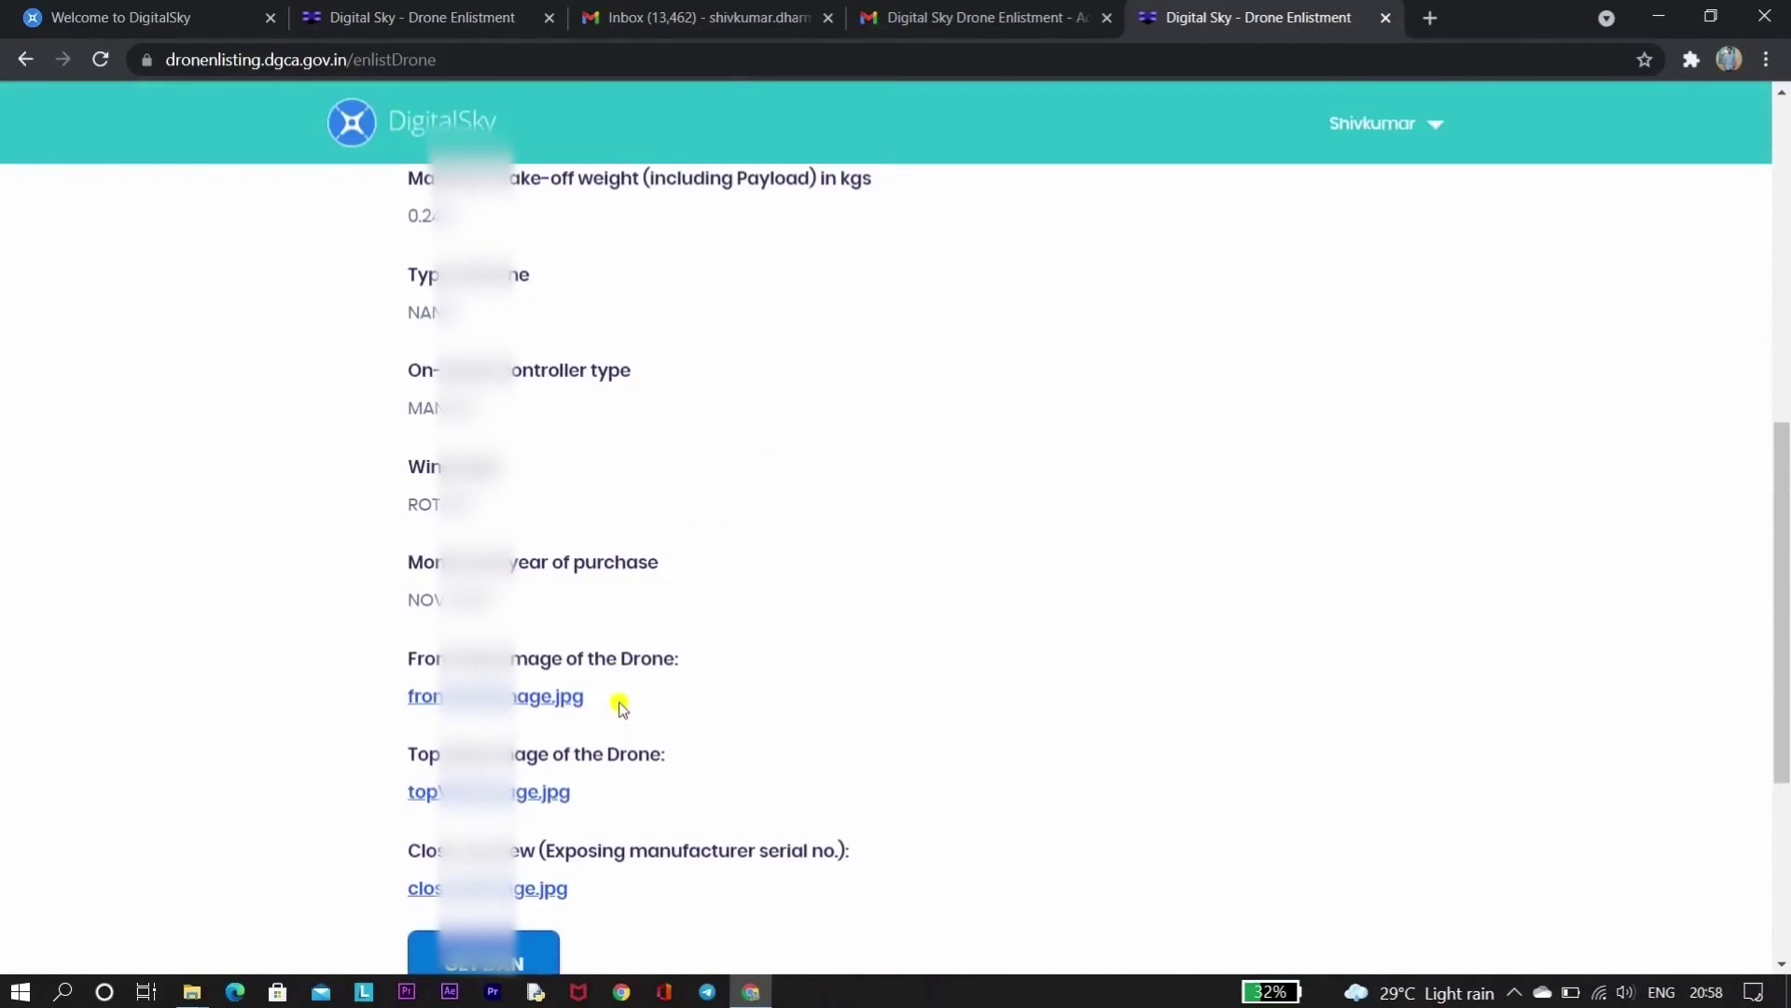
scroll(597, 818, "down", 1)
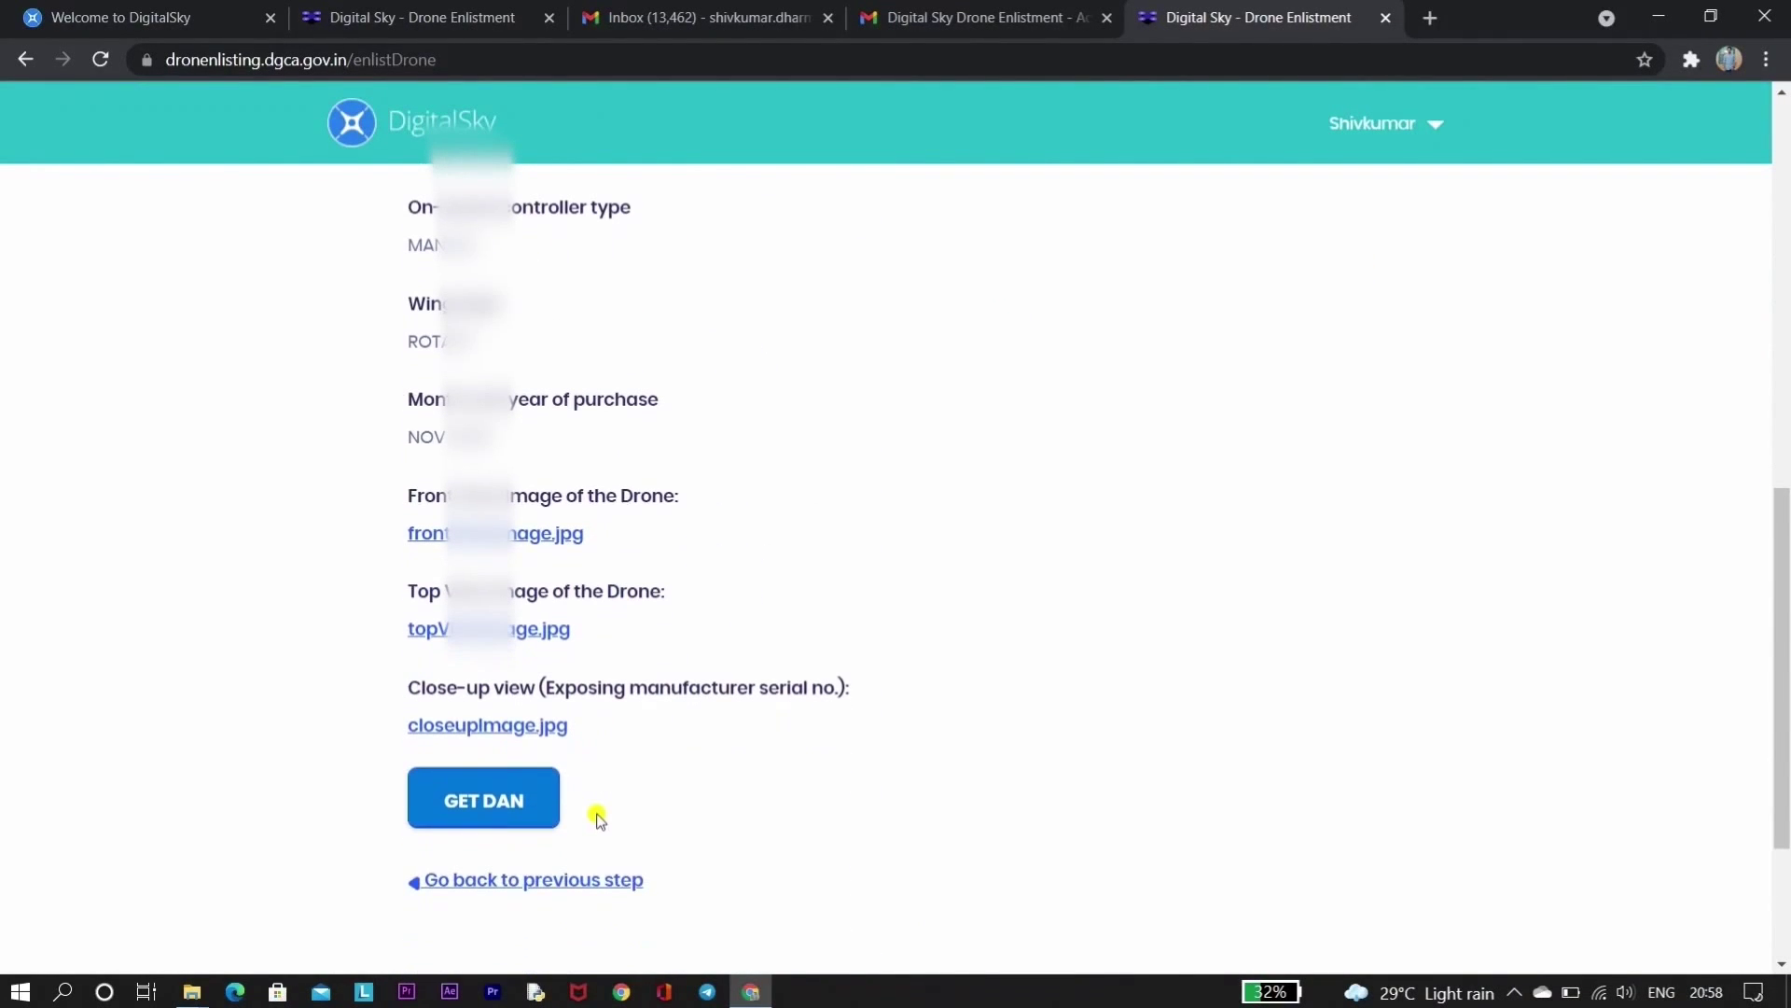
left_click(497, 802)
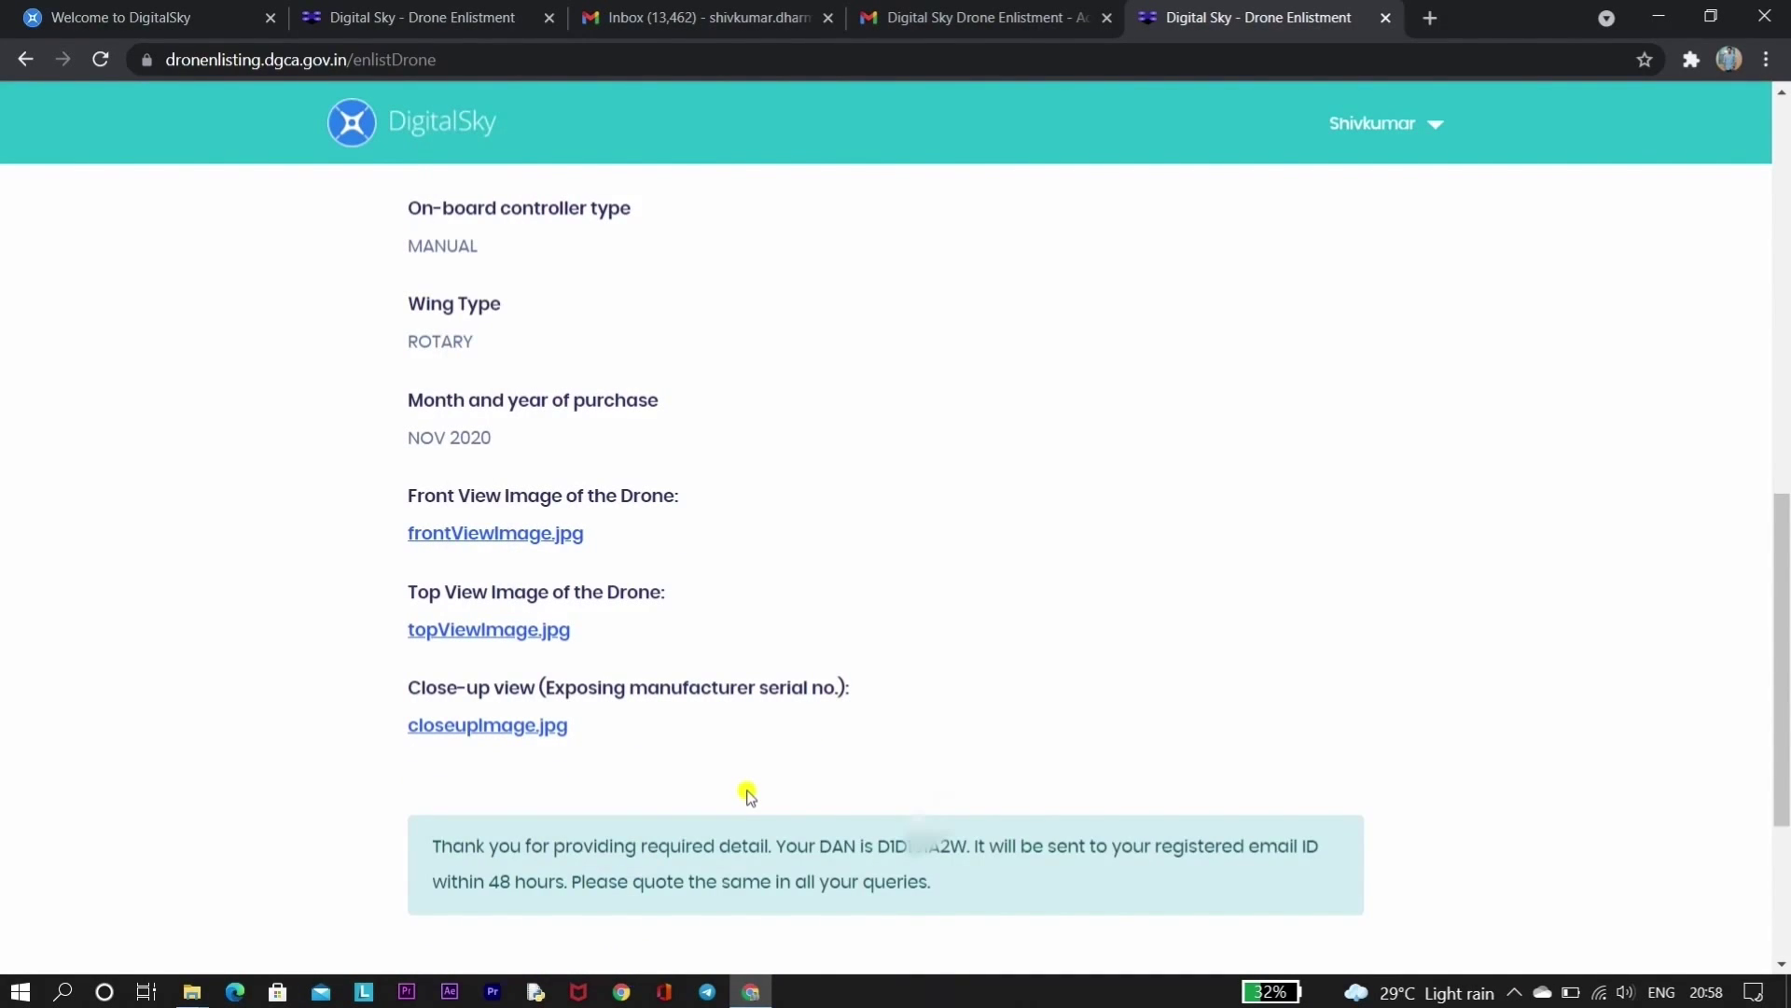
Read the 48-hour DAN e-mail confirmation and the DAN shown atop the drone summary
scroll(747, 794, "down", 1)
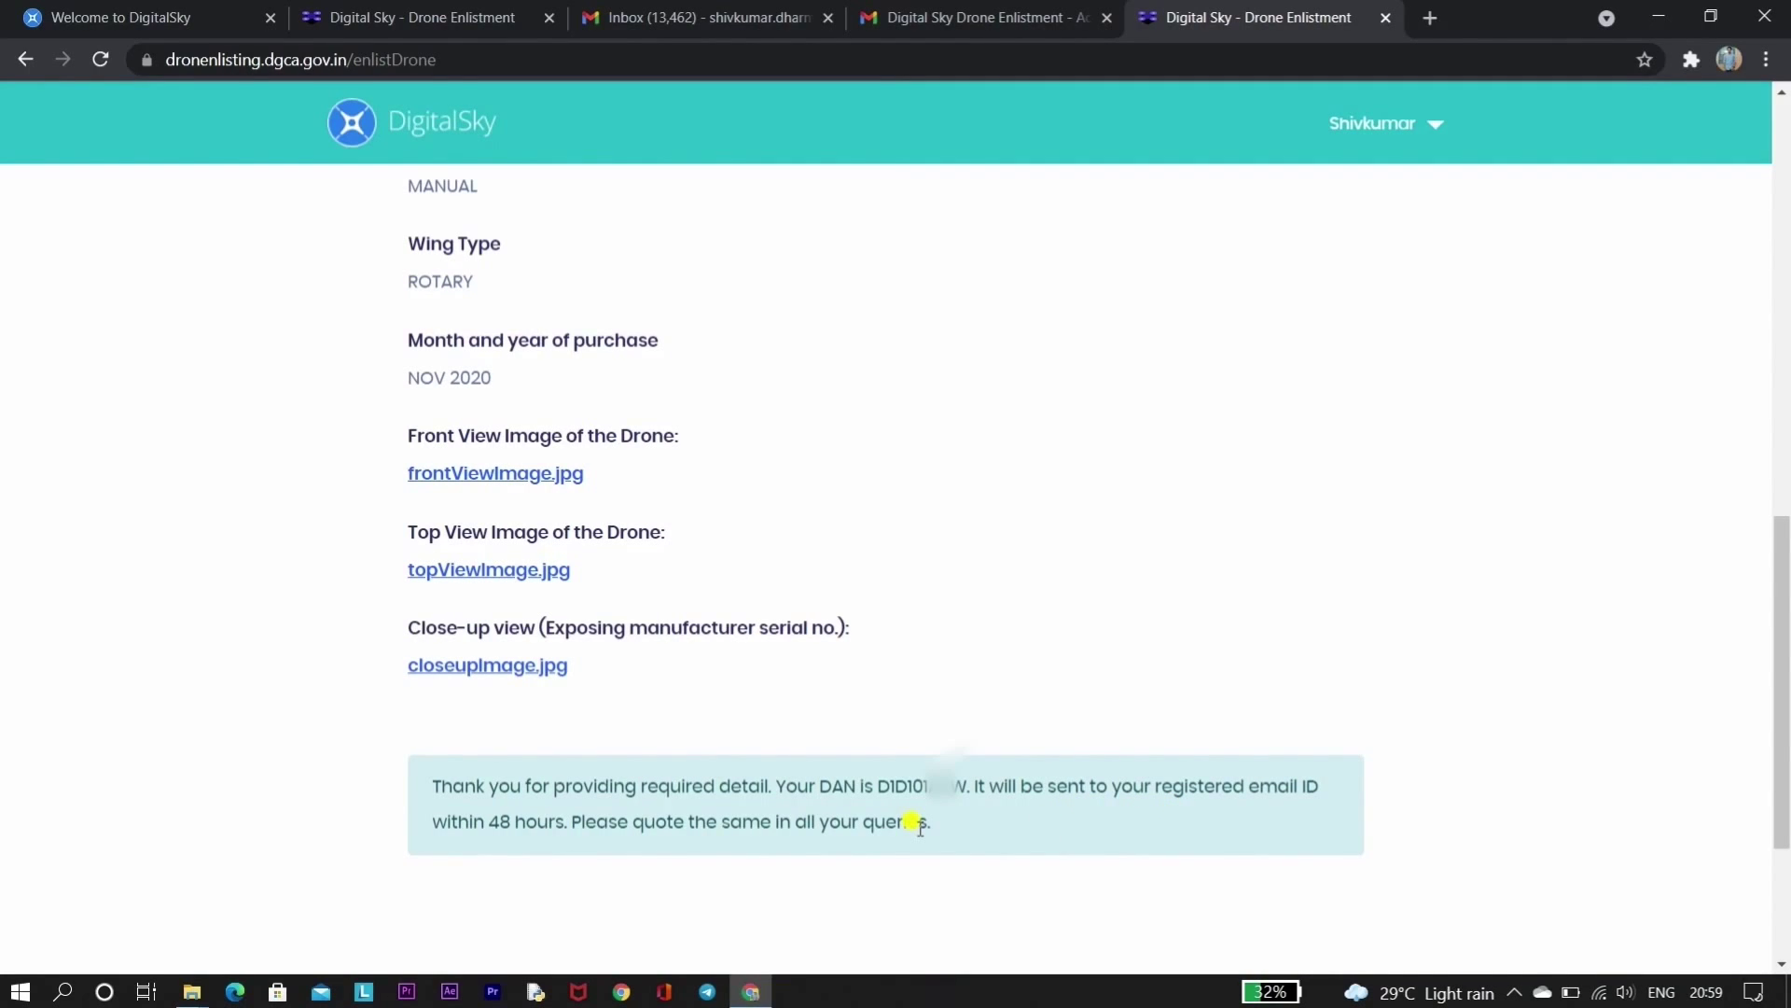
scroll(1003, 826, "down", 1)
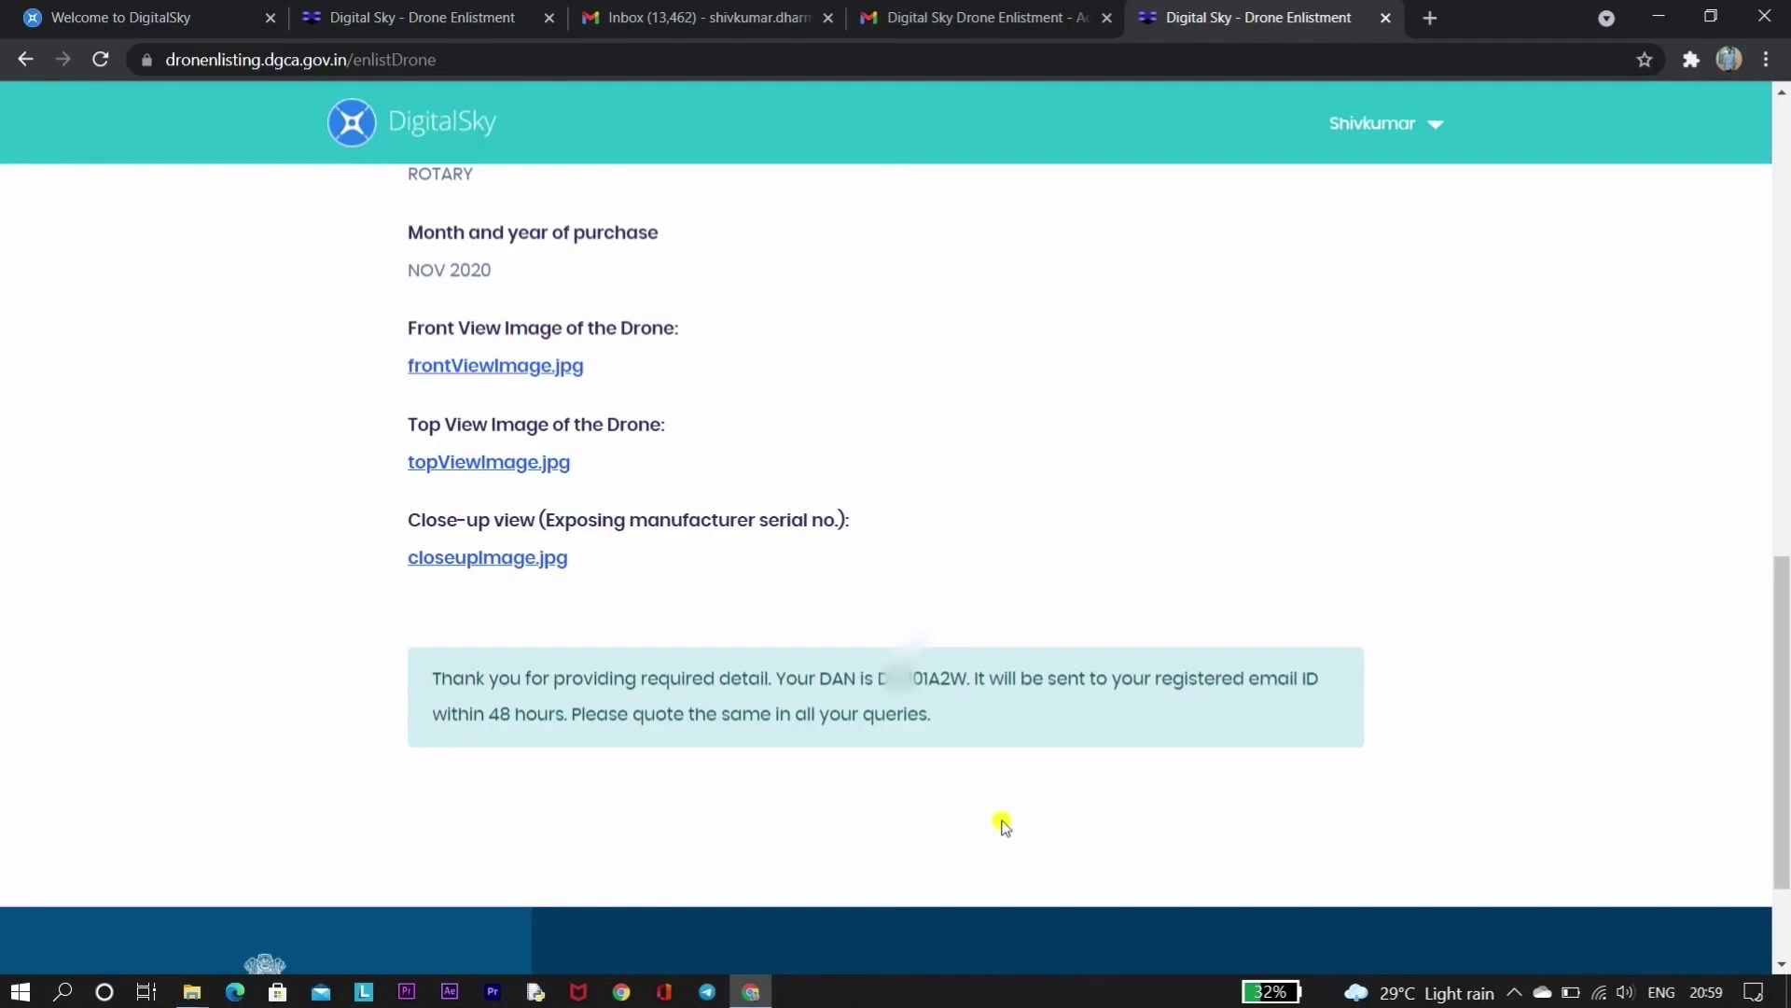
scroll(1001, 824, "down", 3)
scroll(1001, 824, "up", 15)
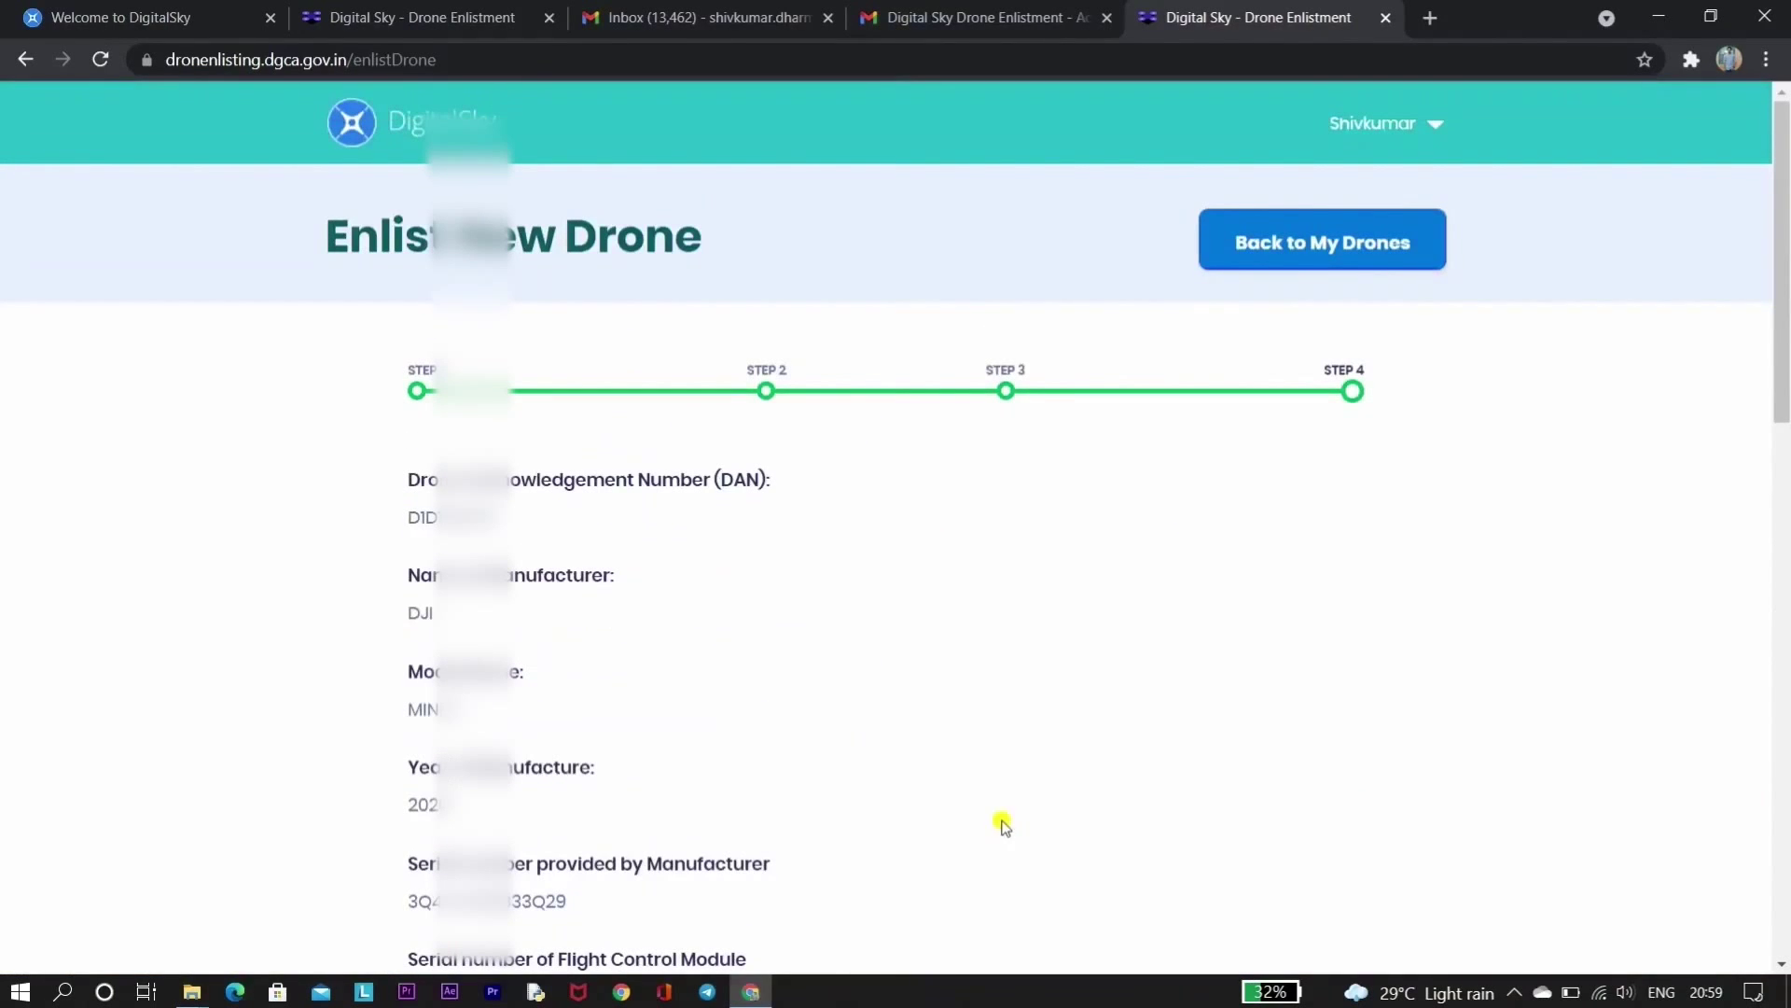
Go back to My Drones and view the DJI MINI 2 card, ENLISTED on 02-10-2021
left_click(1223, 250)
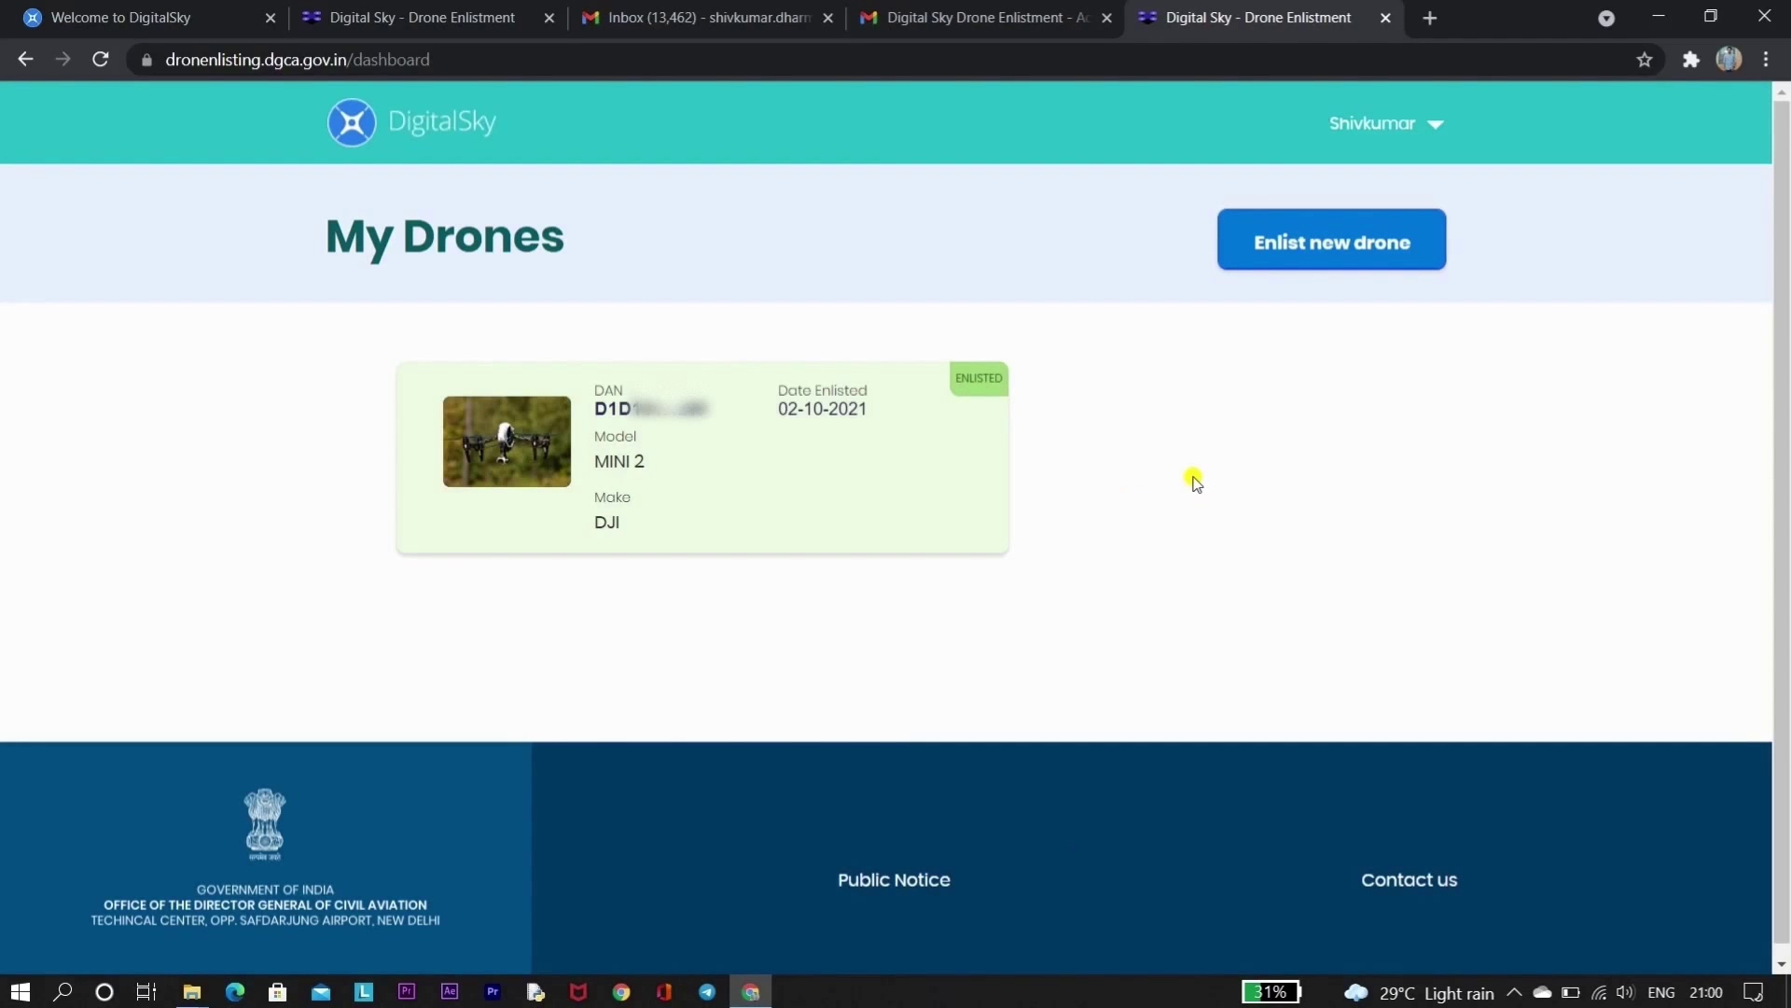
scroll(1380, 712, "down", 1)
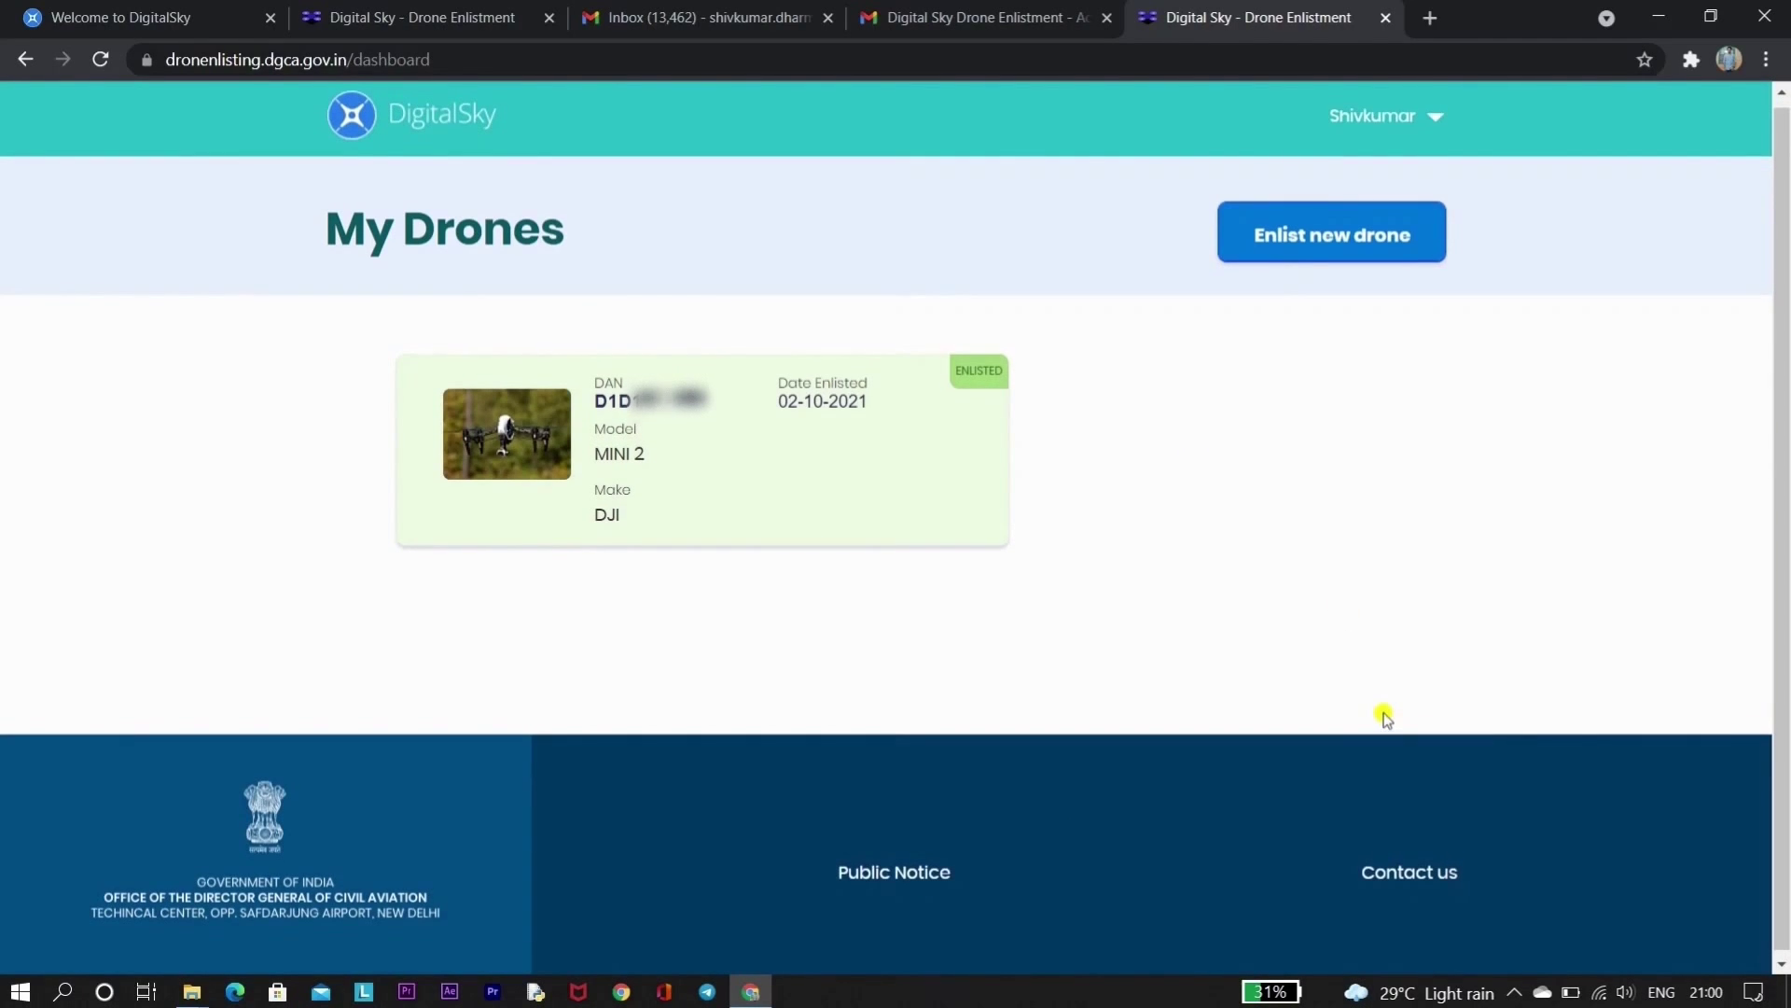